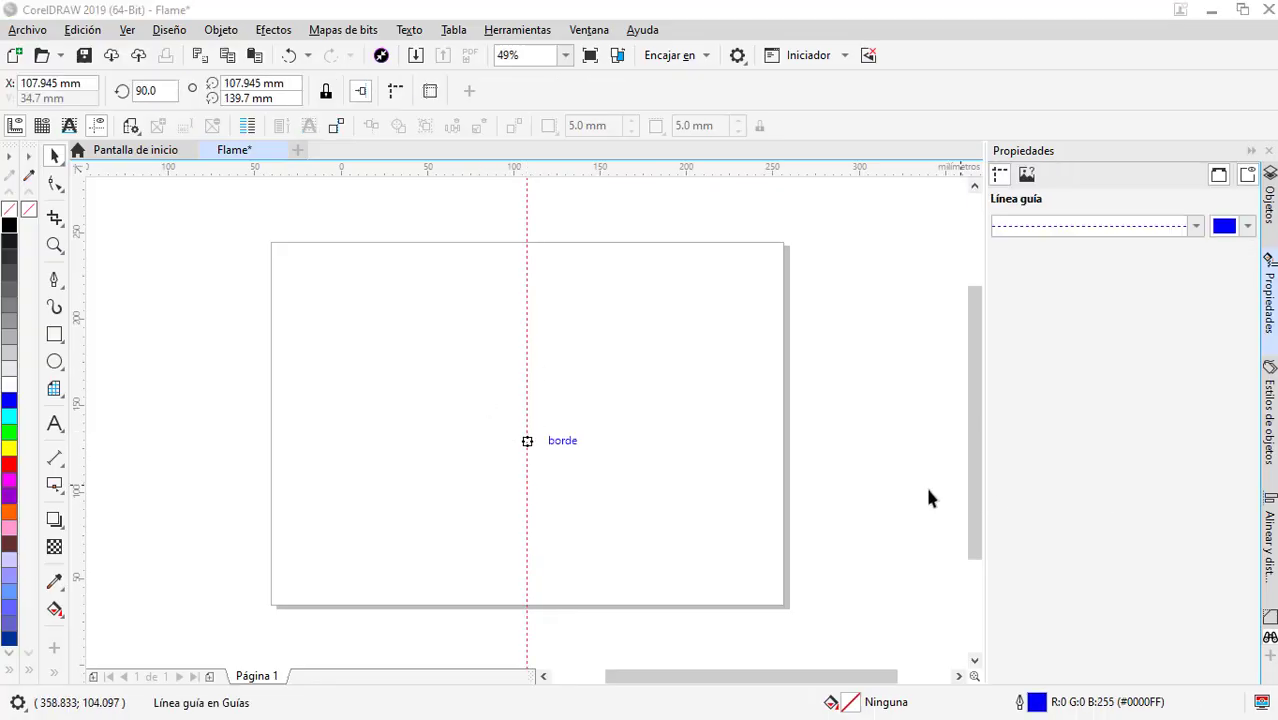
- Draw a 98 mm circle centred on the guide crossing and move the horizontal guide to its top
click(54, 361)
drag(527, 493, 616, 567)
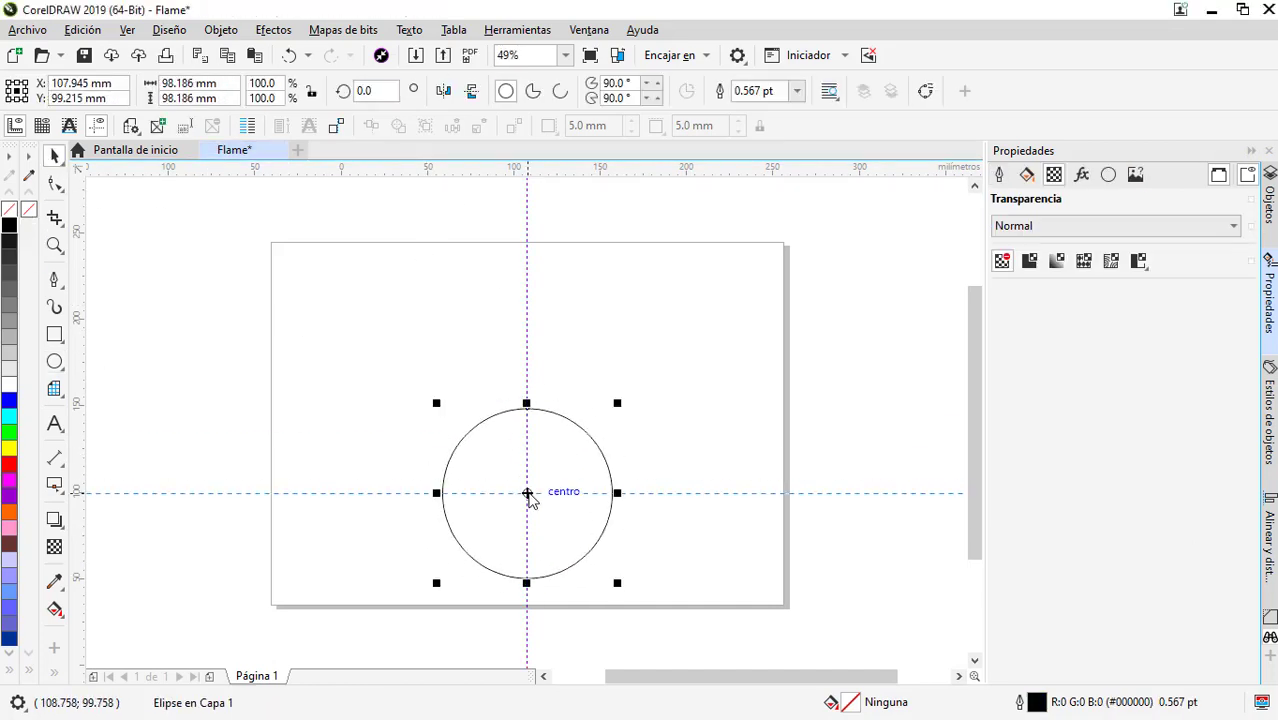
drag(527, 404, 527, 409)
click(577, 518)
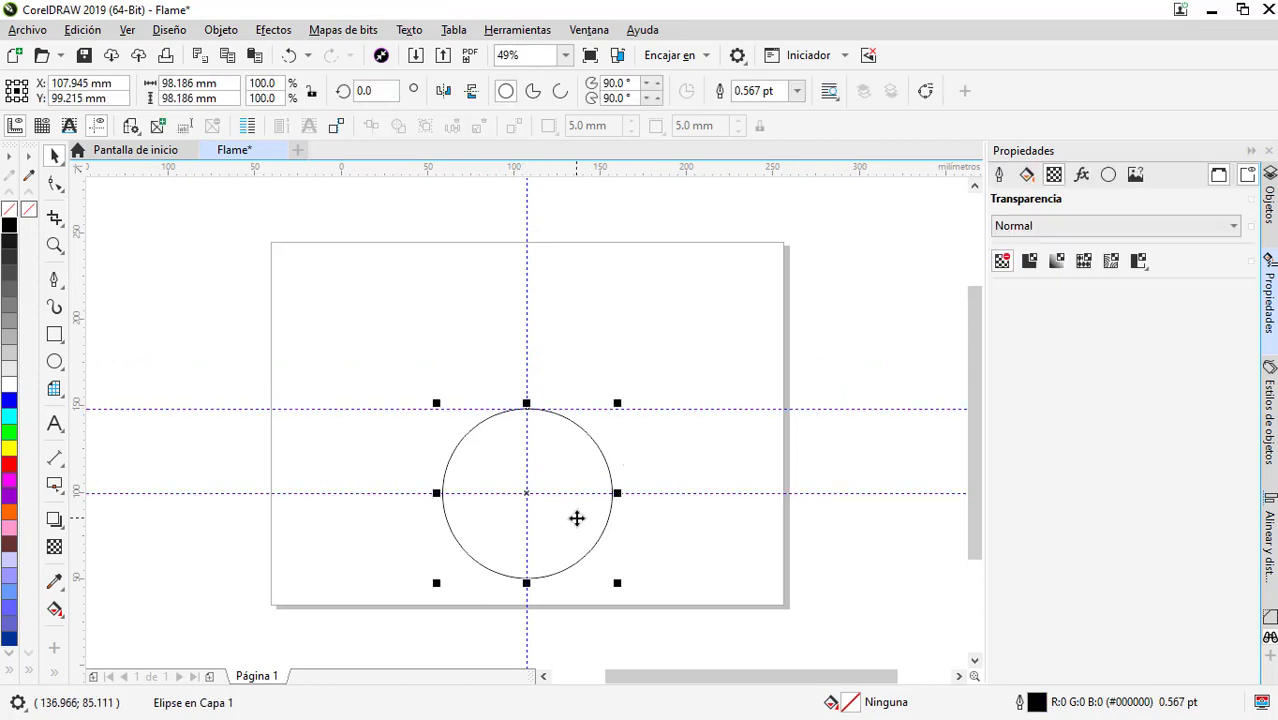
- Drop a copy of the circle above the original
drag(567, 537, 565, 393)
key(ctrl+z)
click(83, 29)
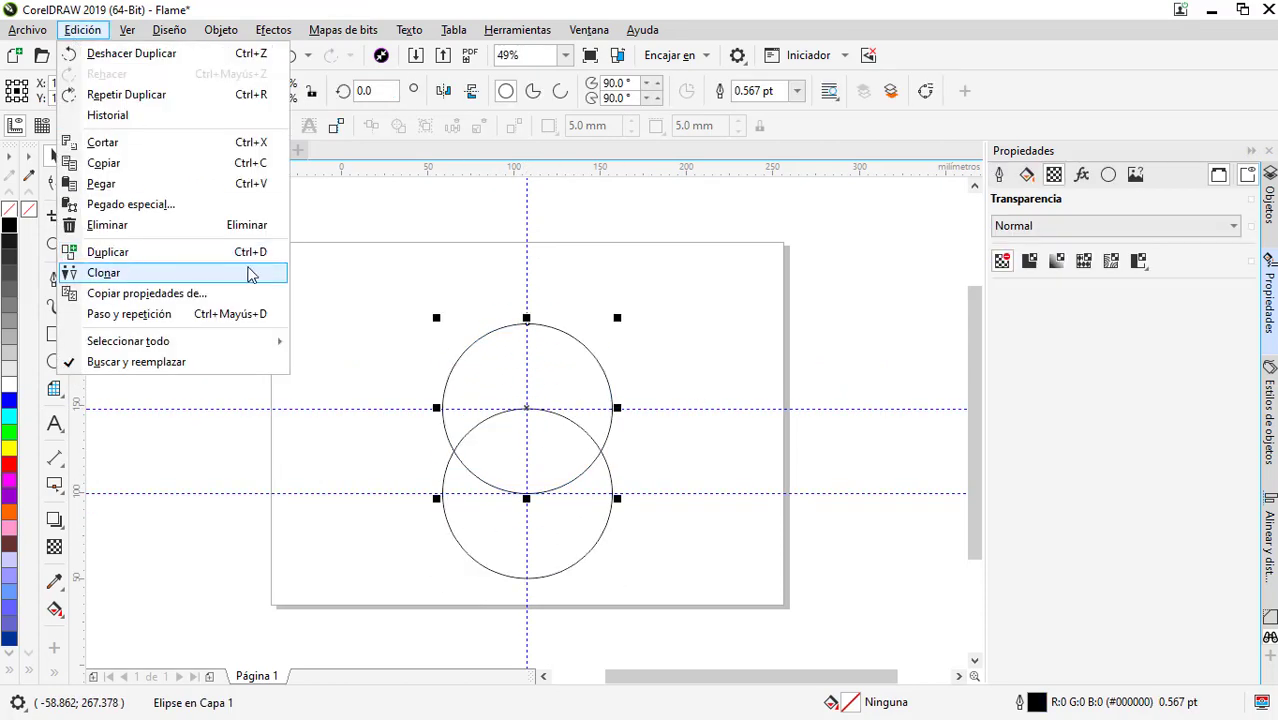
click(249, 271)
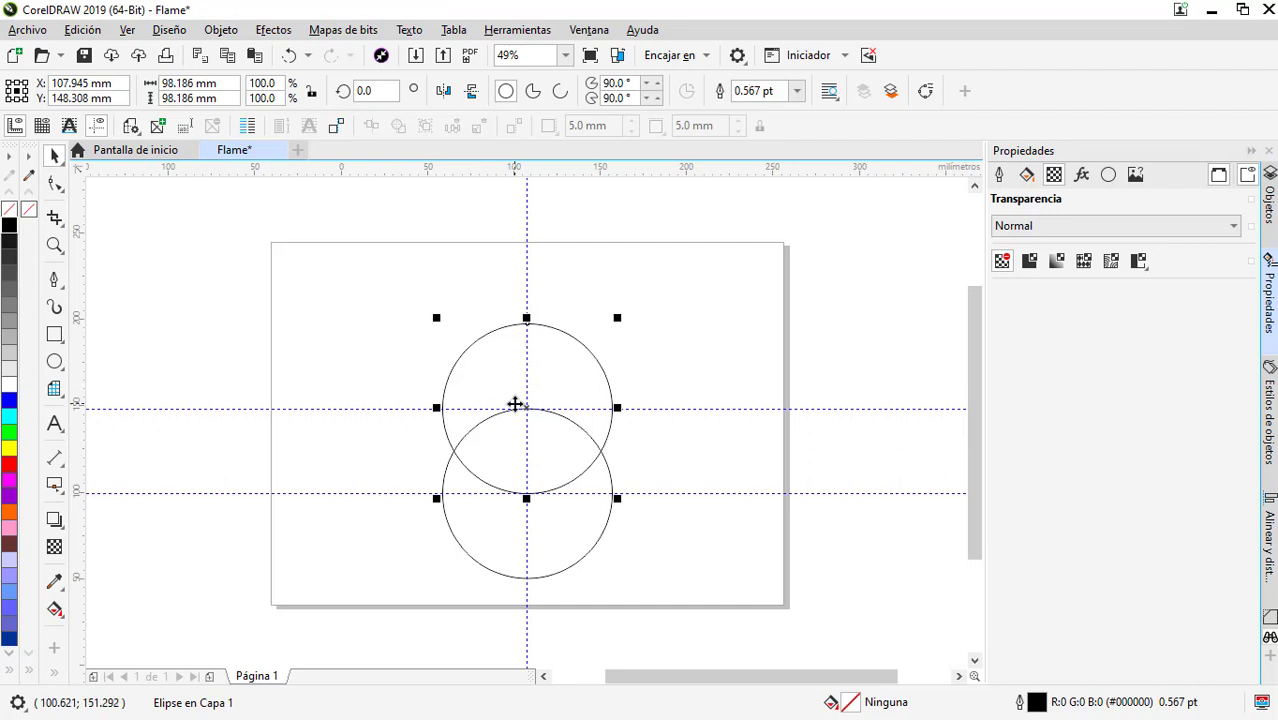
click(533, 260)
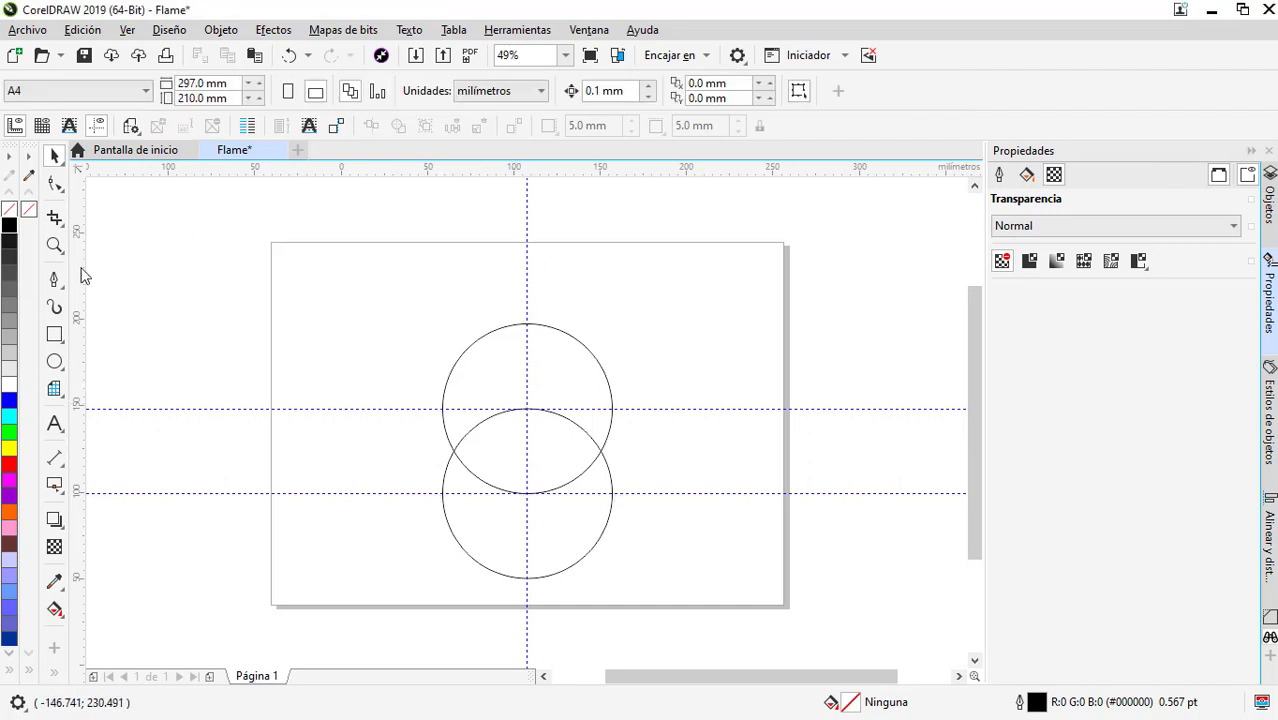
- Move the vertical guide to the circle's left edge and enlarge the upper copy to 131.8 mm over it
drag(434, 515, 442, 499)
click(490, 374)
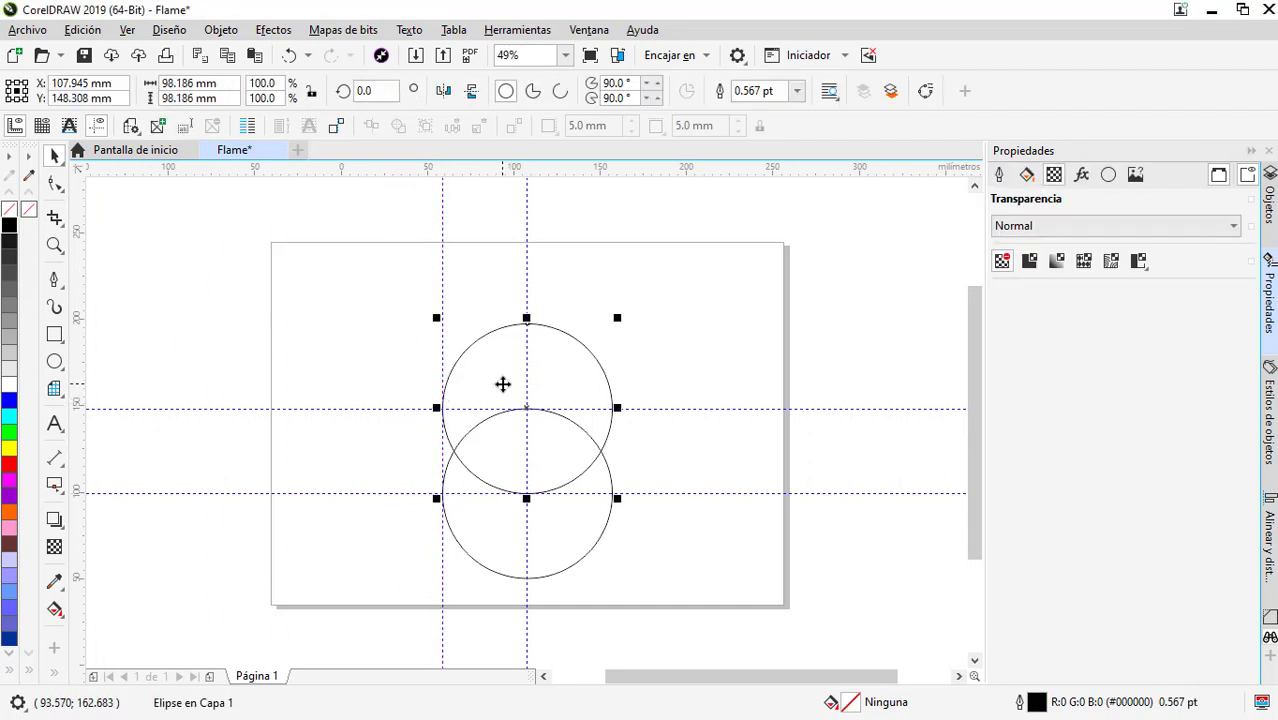
click(482, 408)
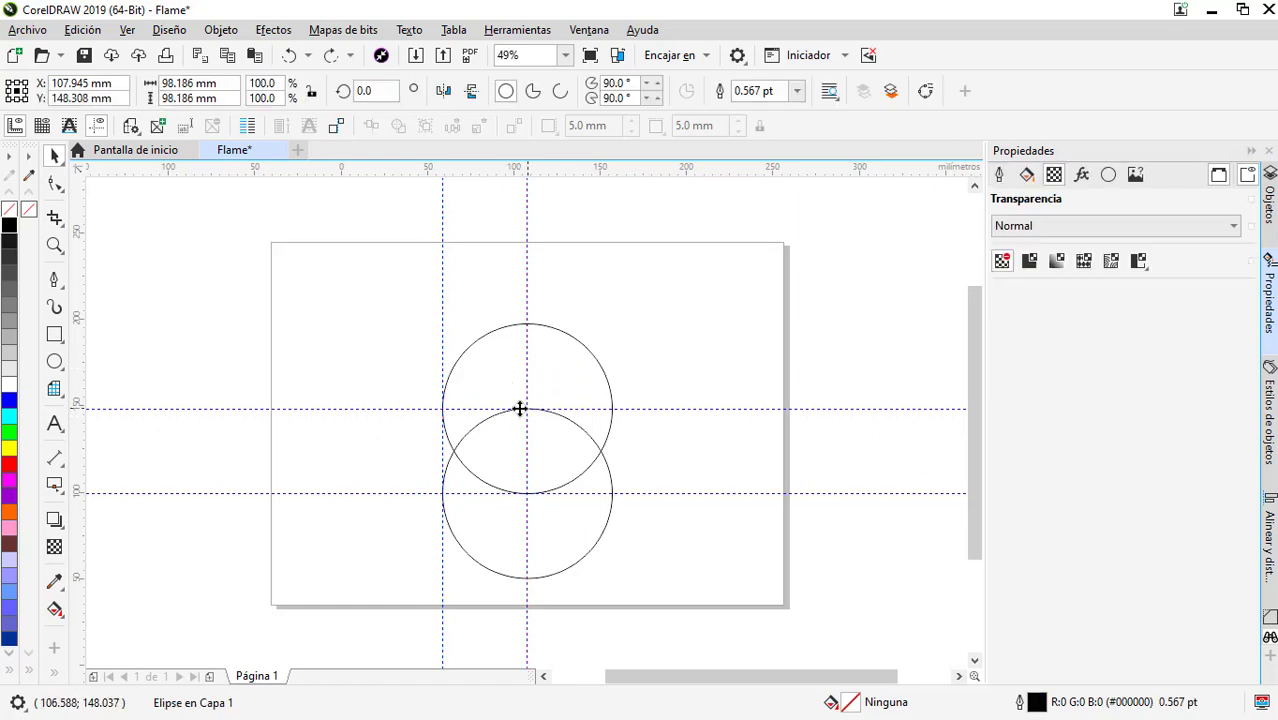
drag(524, 409, 446, 415)
drag(351, 318, 293, 260)
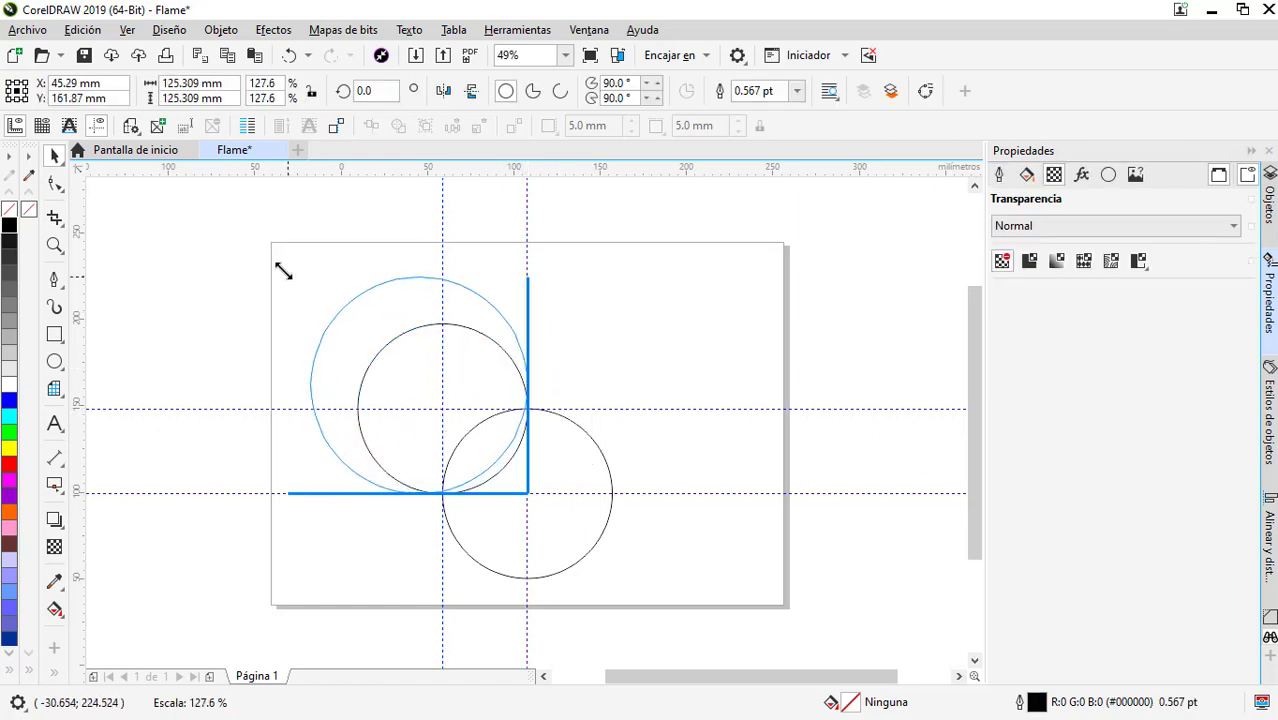
drag(402, 371, 420, 371)
scroll(543, 409, up, 2)
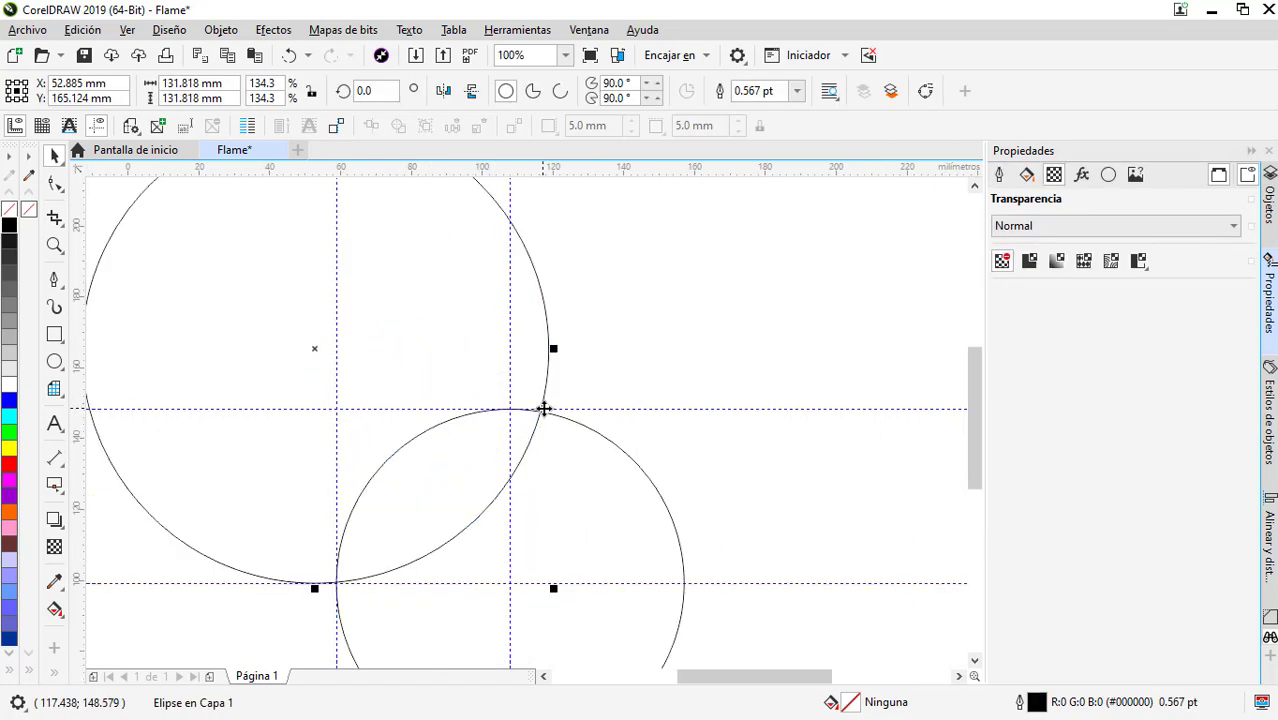
drag(538, 403, 500, 393)
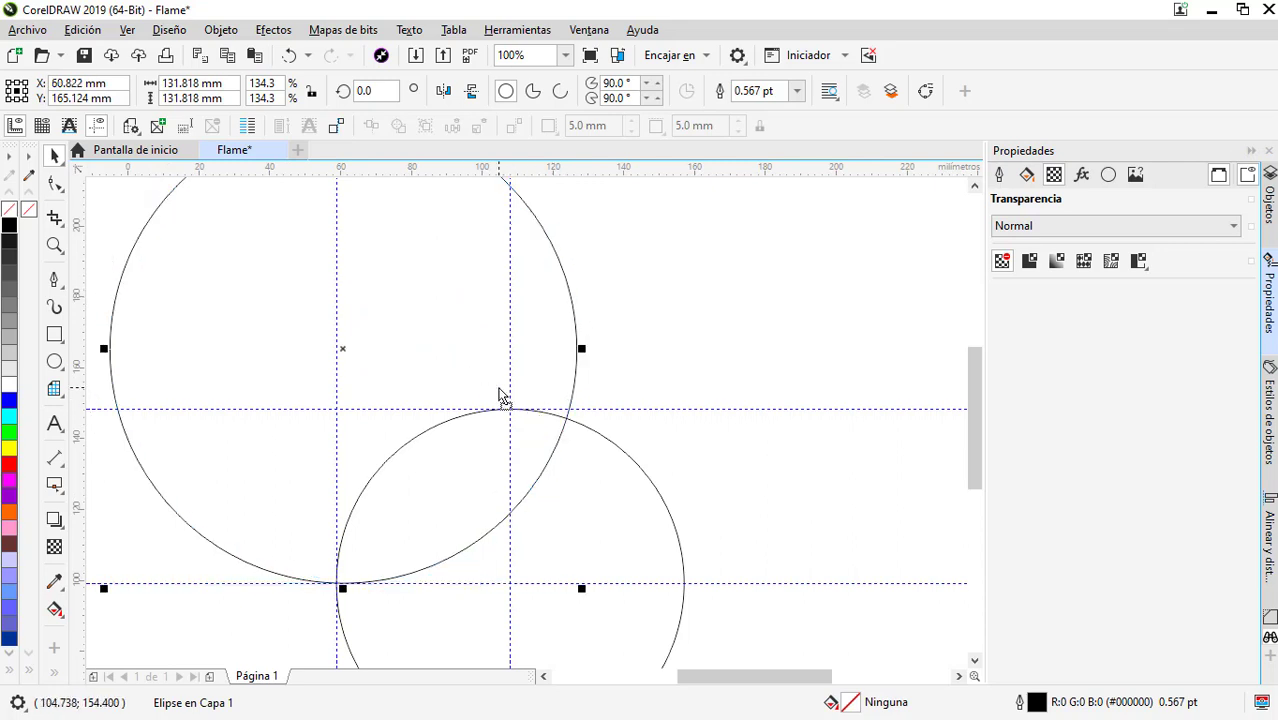
- Copy the bottom circle one guide higher and scale up the large left circle
click(610, 434)
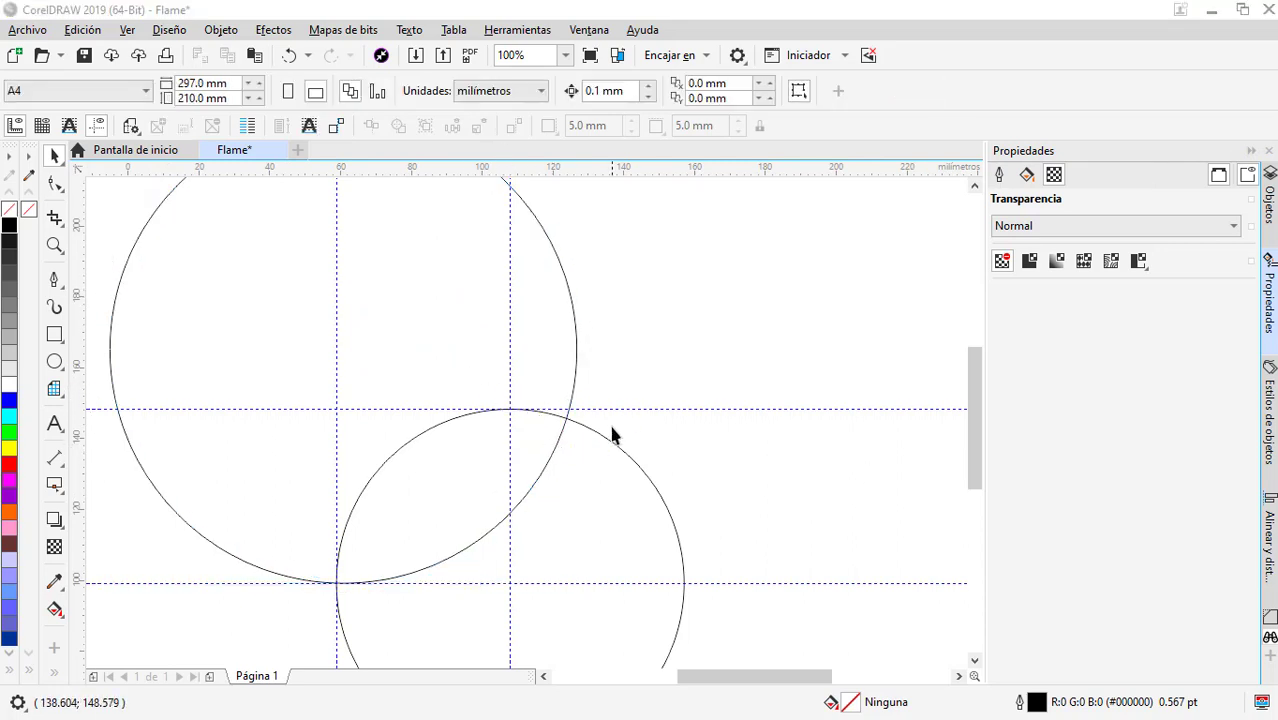
click(605, 494)
drag(605, 494, 605, 320)
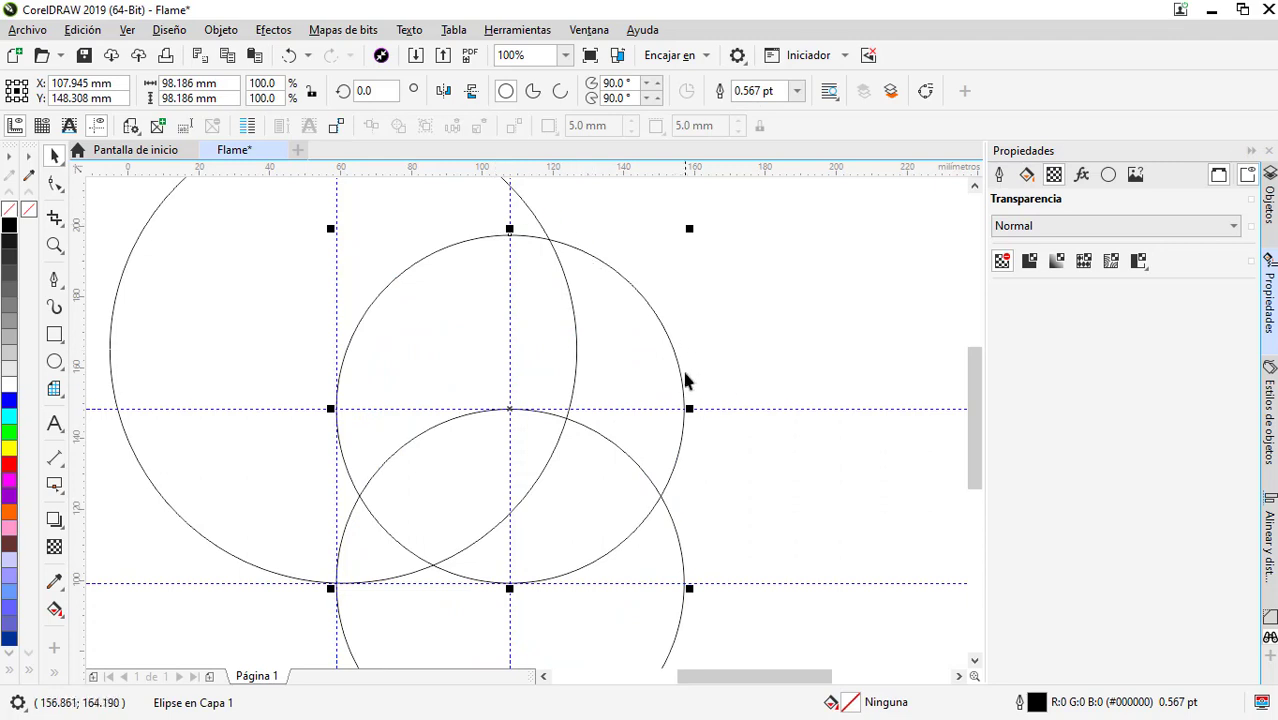
scroll(562, 380, down, 2)
click(420, 318)
drag(385, 277, 320, 246)
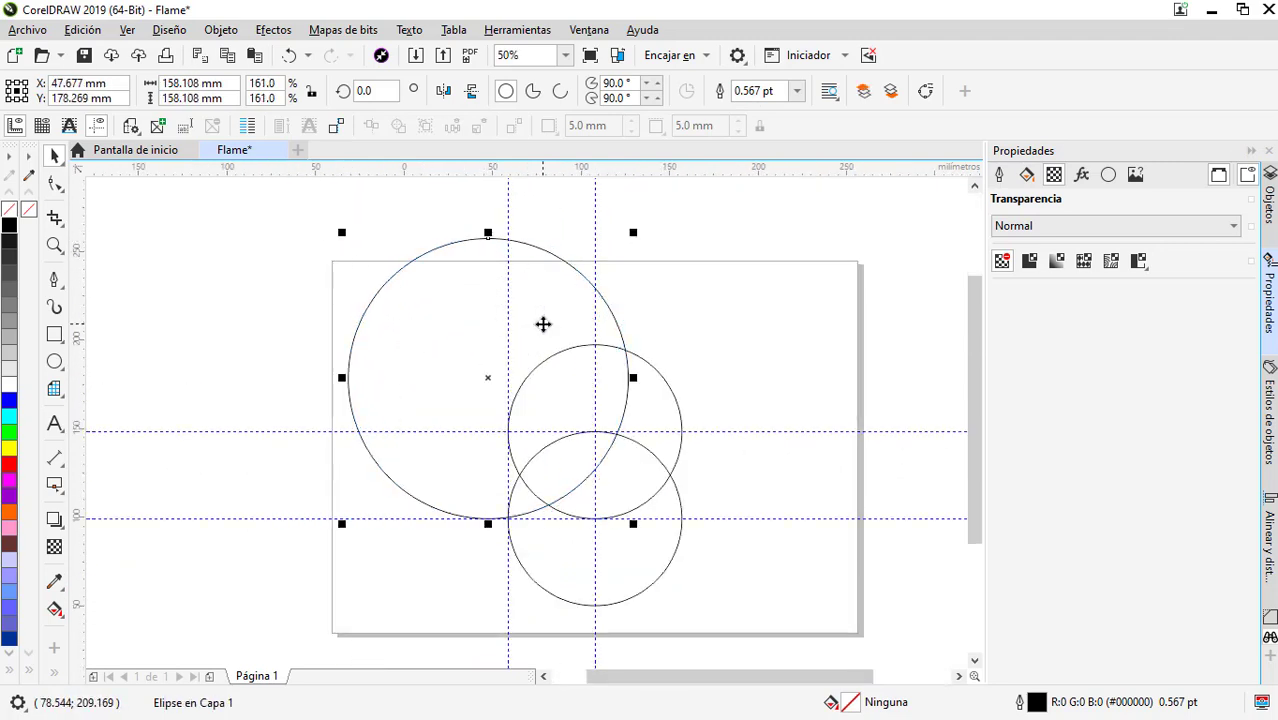
drag(543, 324, 551, 324)
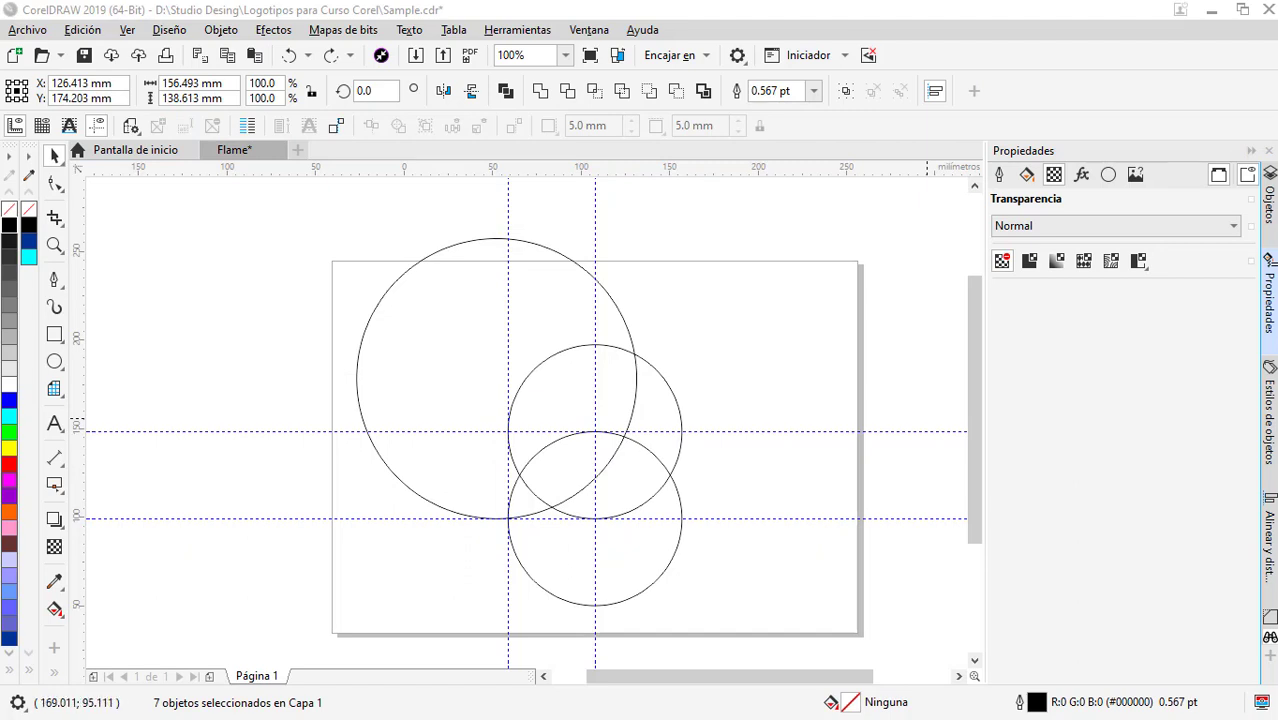
- Stack a third 98 mm circle on top and resize the large circle to 147.278 mm
click(665, 448)
drag(622, 499, 614, 444)
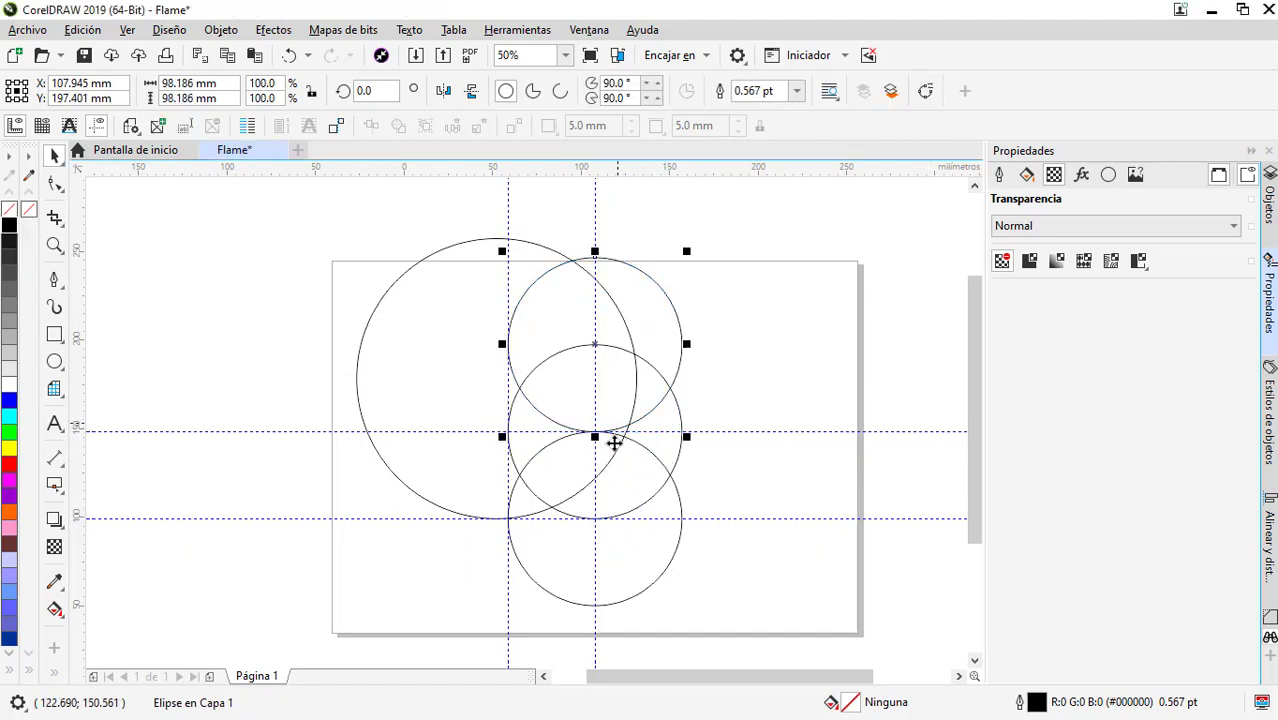
click(483, 245)
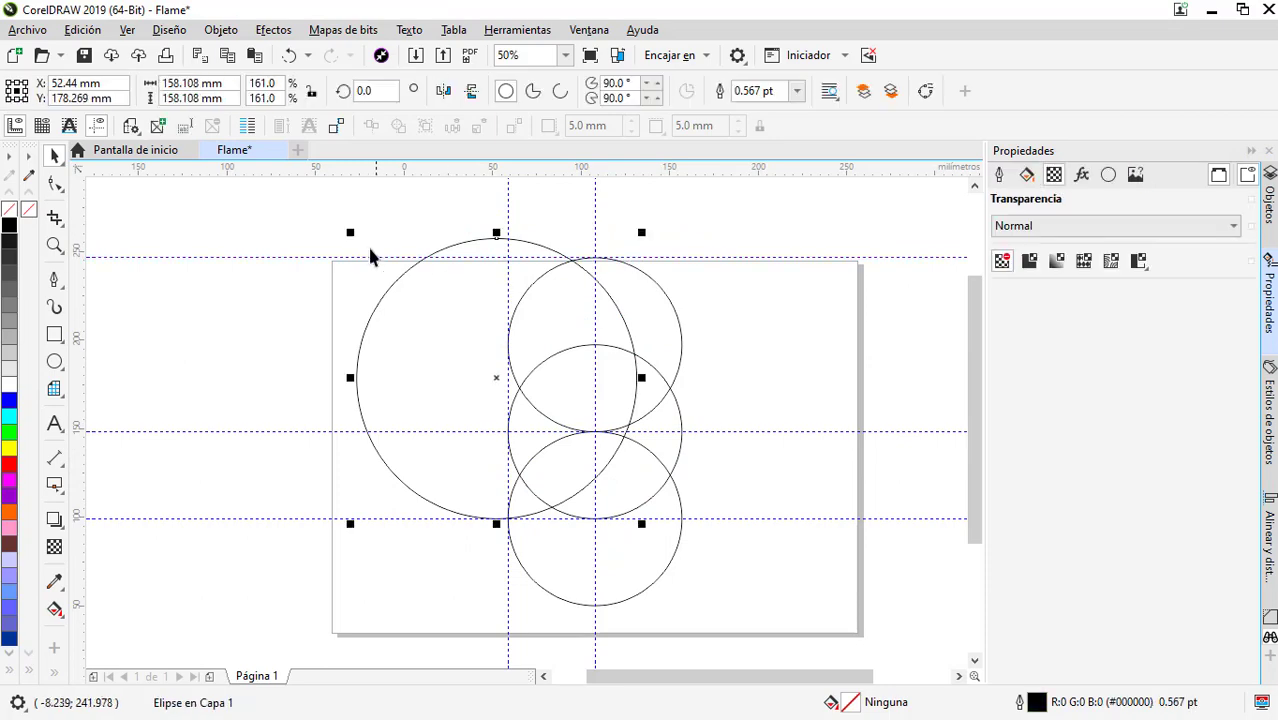
drag(352, 232, 358, 250)
scroll(358, 250, up, 1)
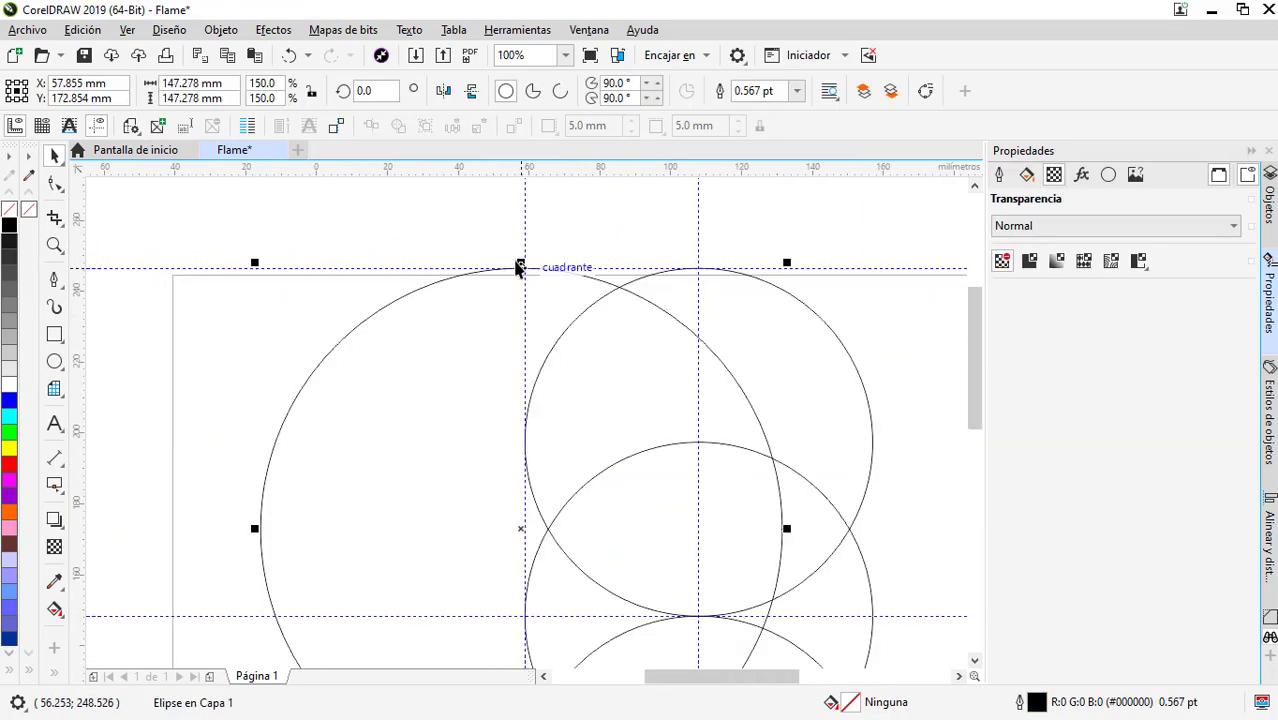
scroll(597, 400, down, 1)
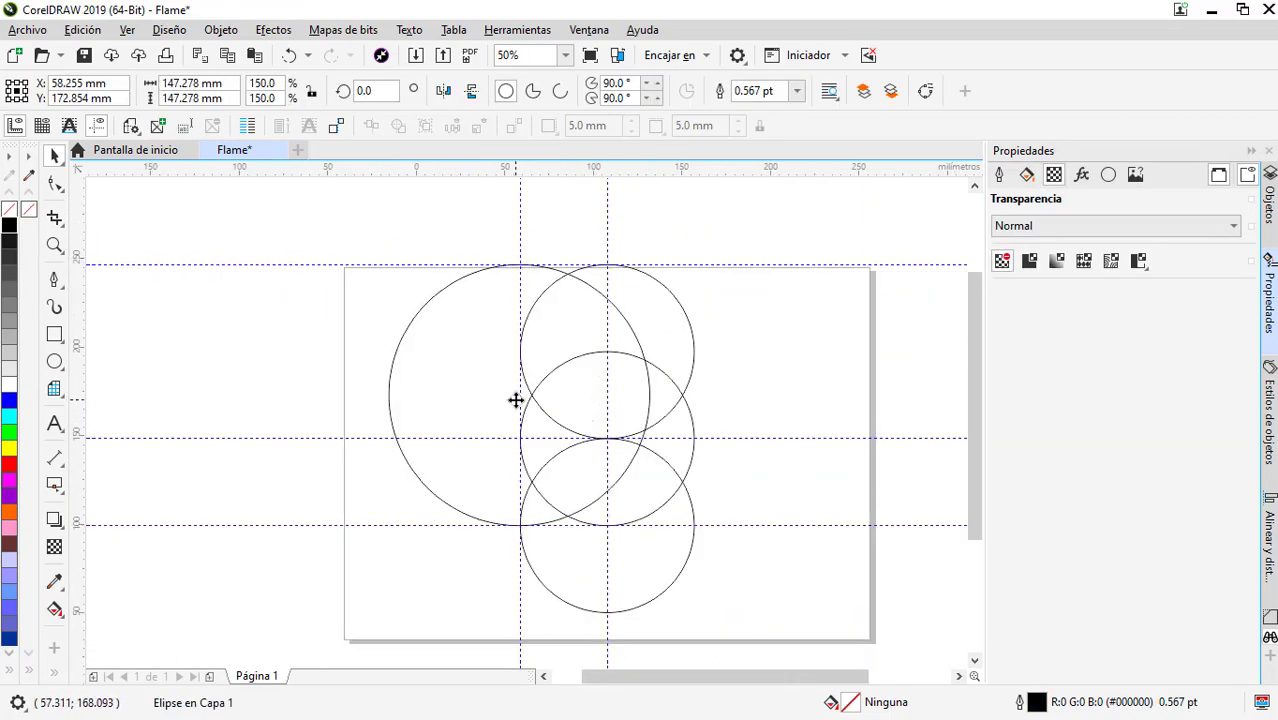
scroll(516, 399, up, 1)
scroll(515, 400, up, 1)
scroll(516, 404, up, 2)
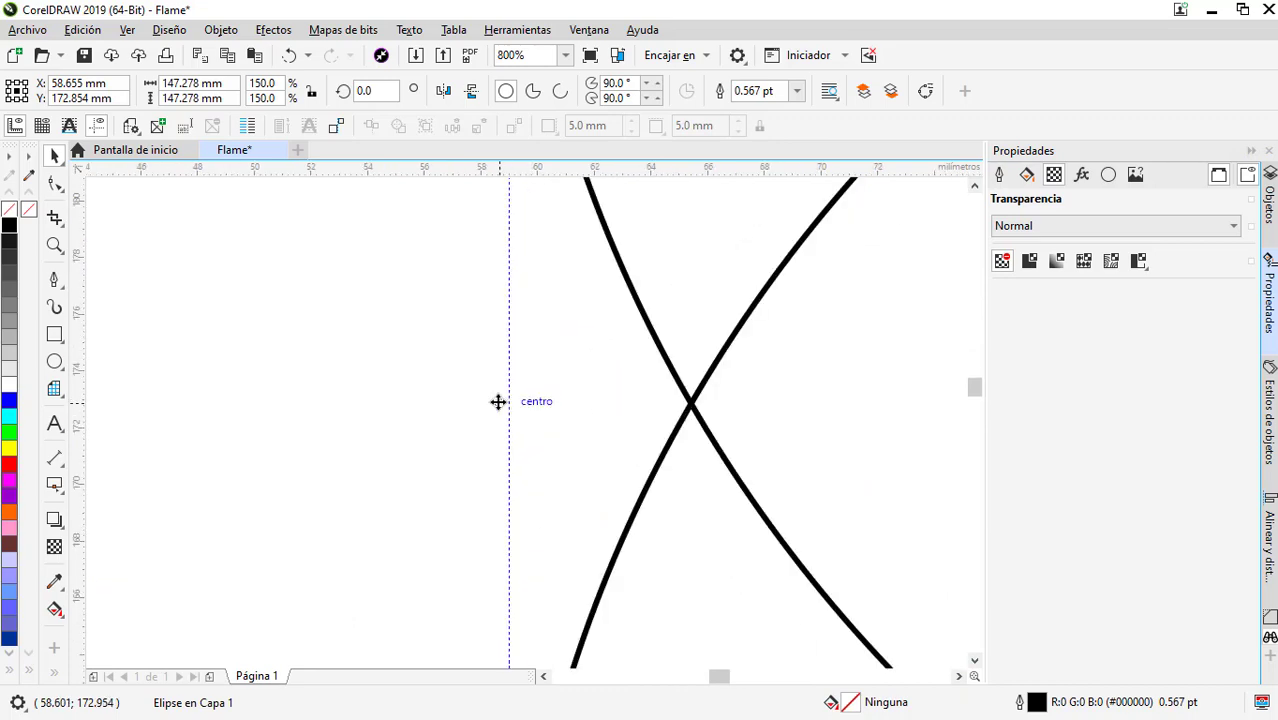
scroll(500, 400, down, 3)
scroll(522, 366, down, 1)
click(683, 505)
- Move the middle and top circles off to the right and copy the large circle upward
drag(695, 418, 928, 418)
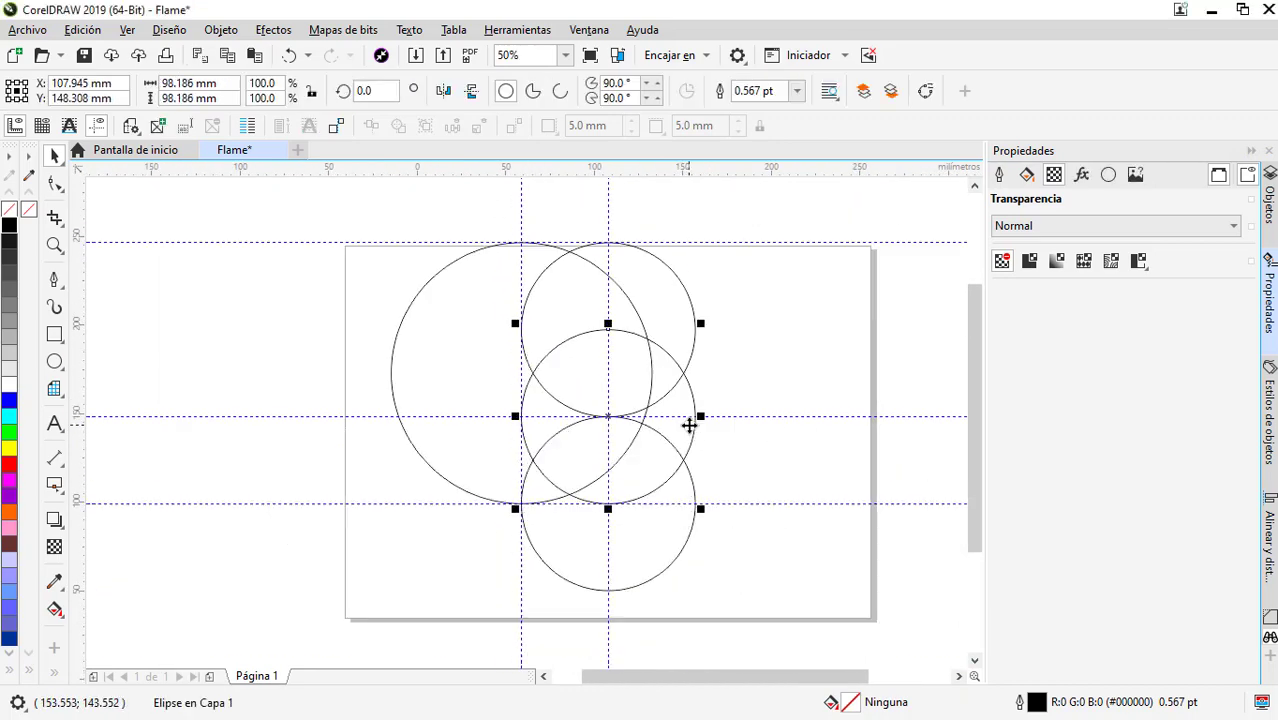
drag(695, 330, 916, 330)
click(565, 359)
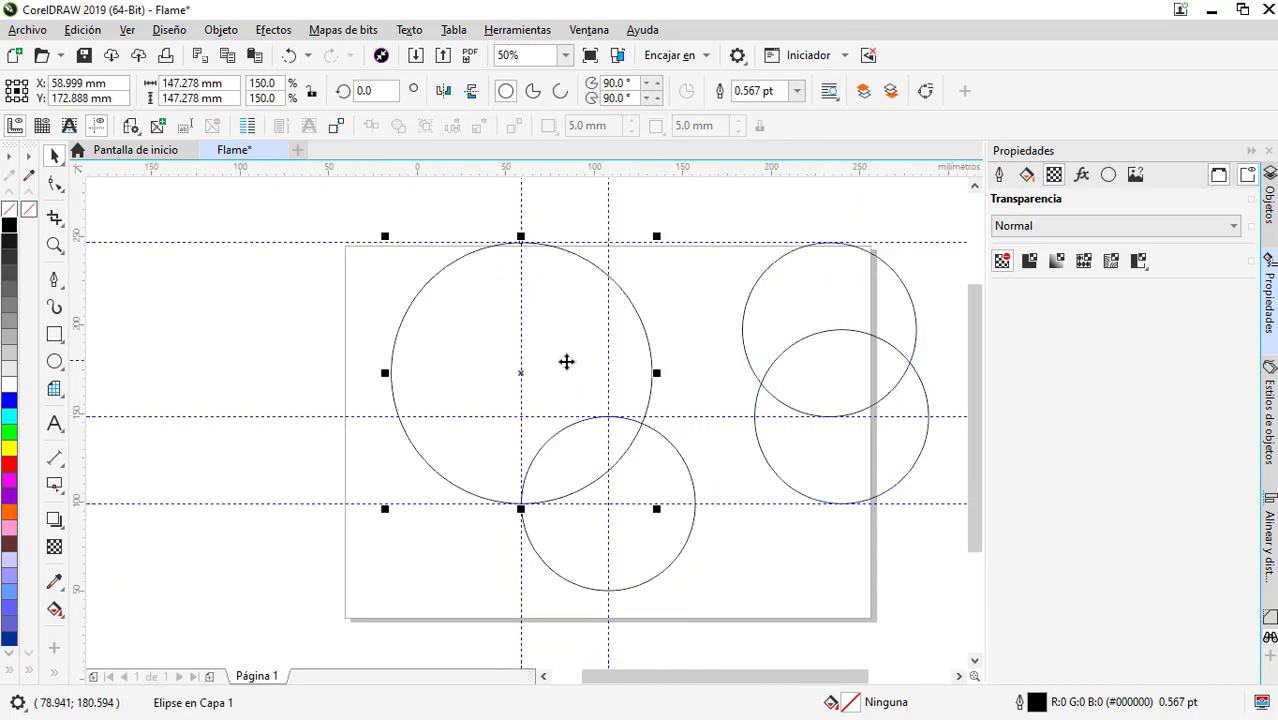
drag(565, 359, 522, 359)
drag(499, 456, 493, 418)
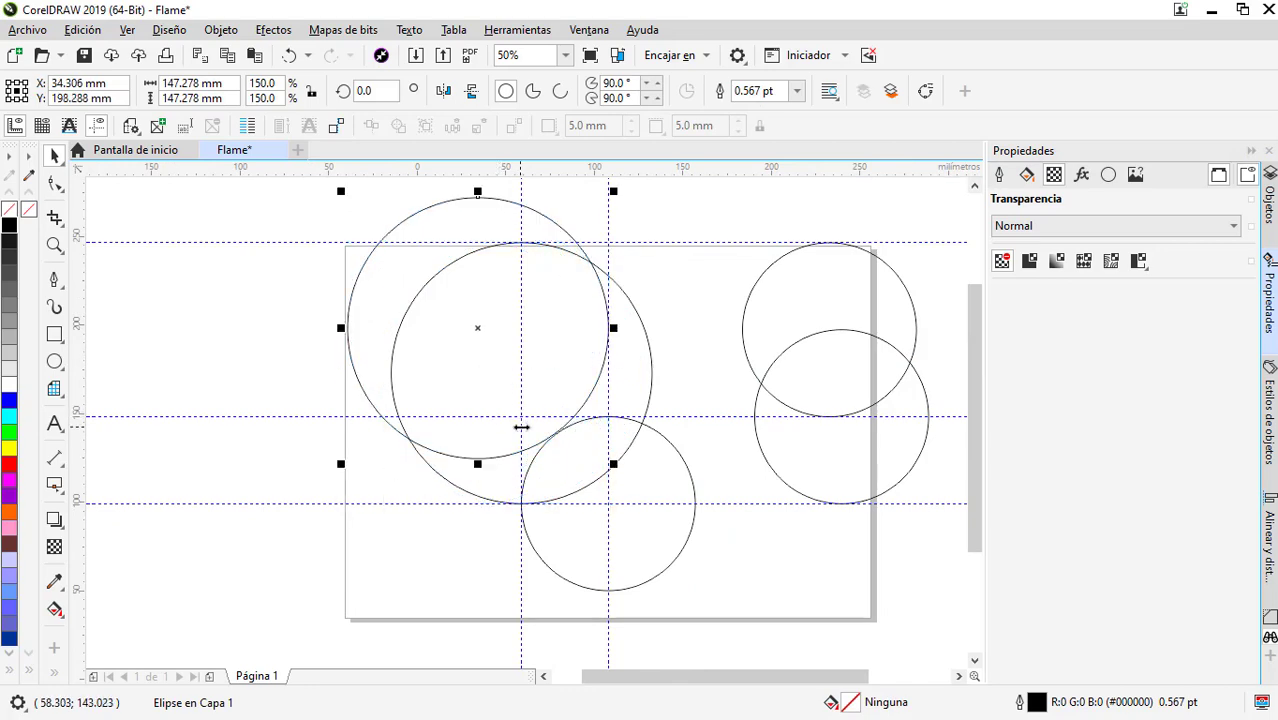
scroll(531, 436, up, 2)
drag(562, 460, 565, 466)
- Align the large copy at X 47.932, Y 213.038 mm, touching the bottom circle's top
scroll(600, 470, up, 1)
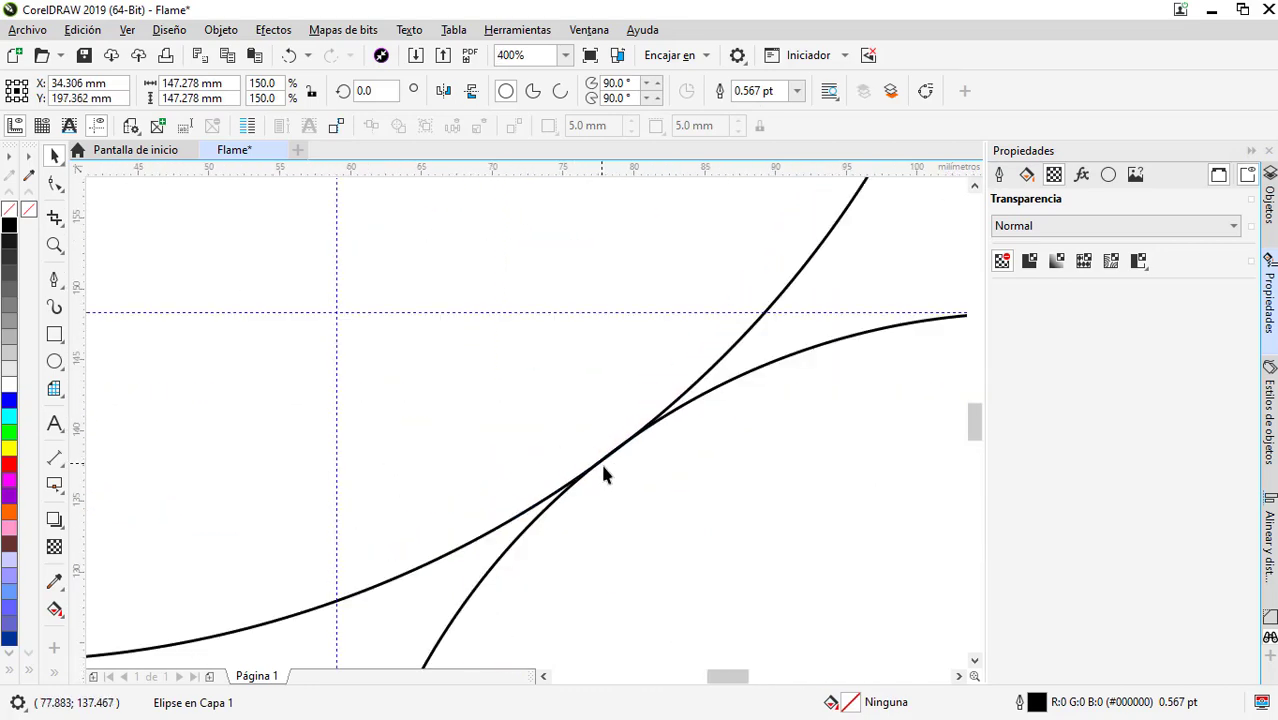
scroll(561, 436, down, 1)
scroll(541, 382, down, 2)
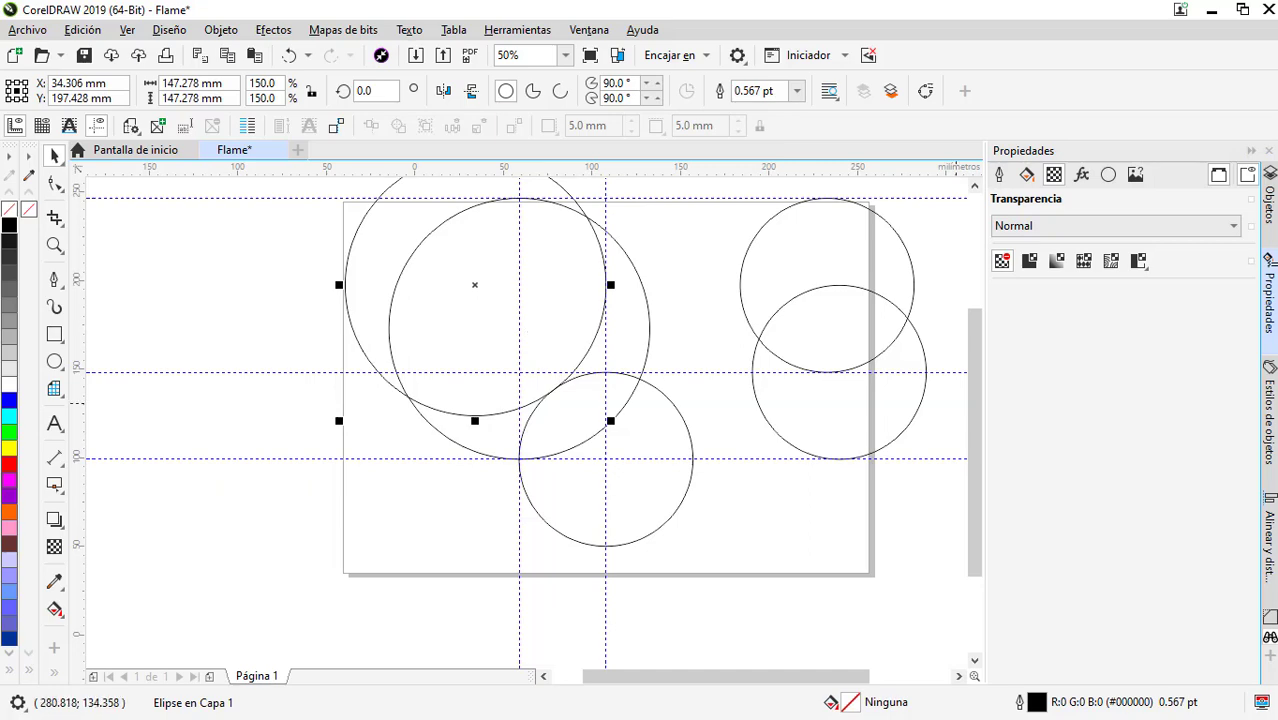
scroll(555, 368, up, 1)
drag(559, 342, 604, 347)
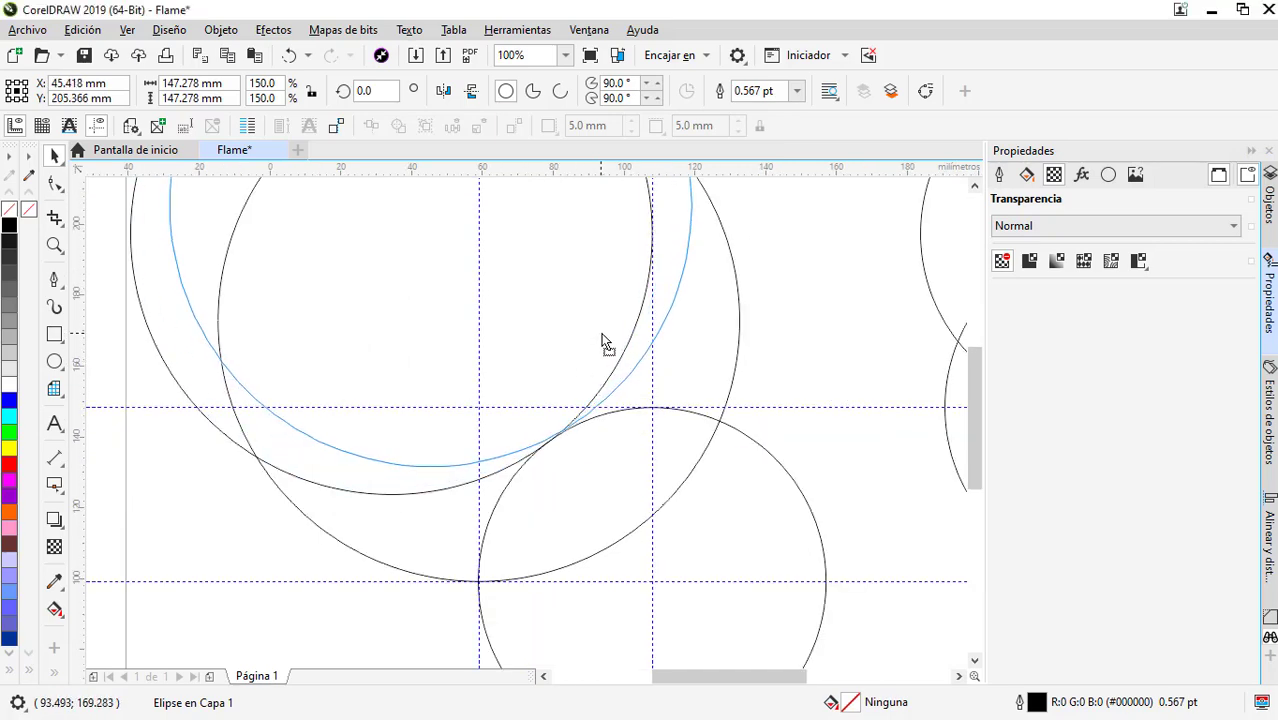
scroll(571, 414, up, 1)
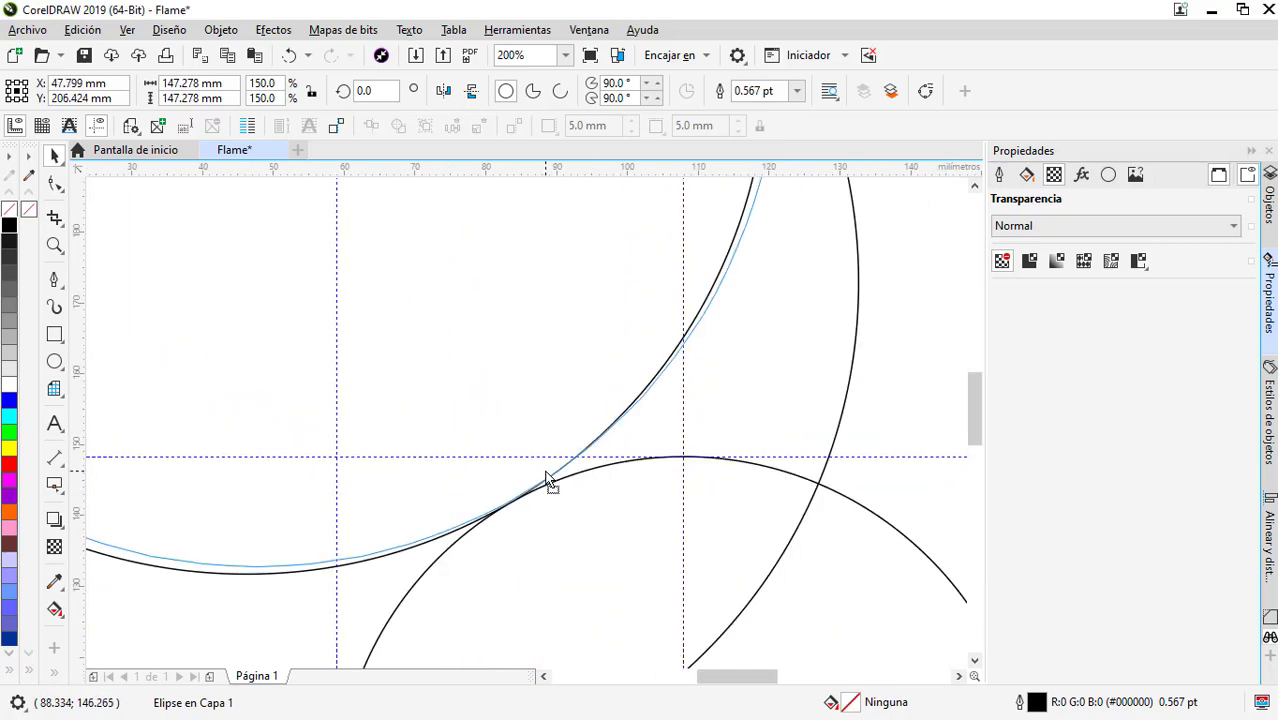
drag(533, 491, 548, 480)
scroll(528, 472, down, 1)
scroll(550, 340, down, 1)
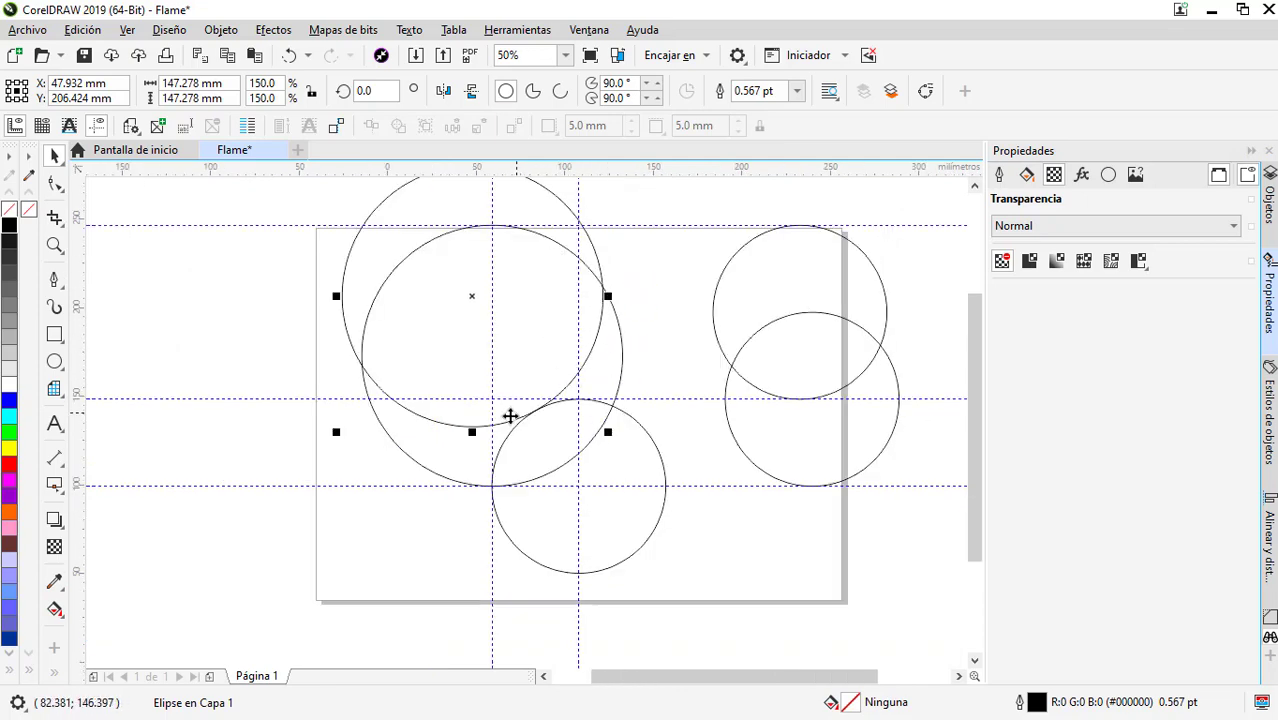
click(648, 371)
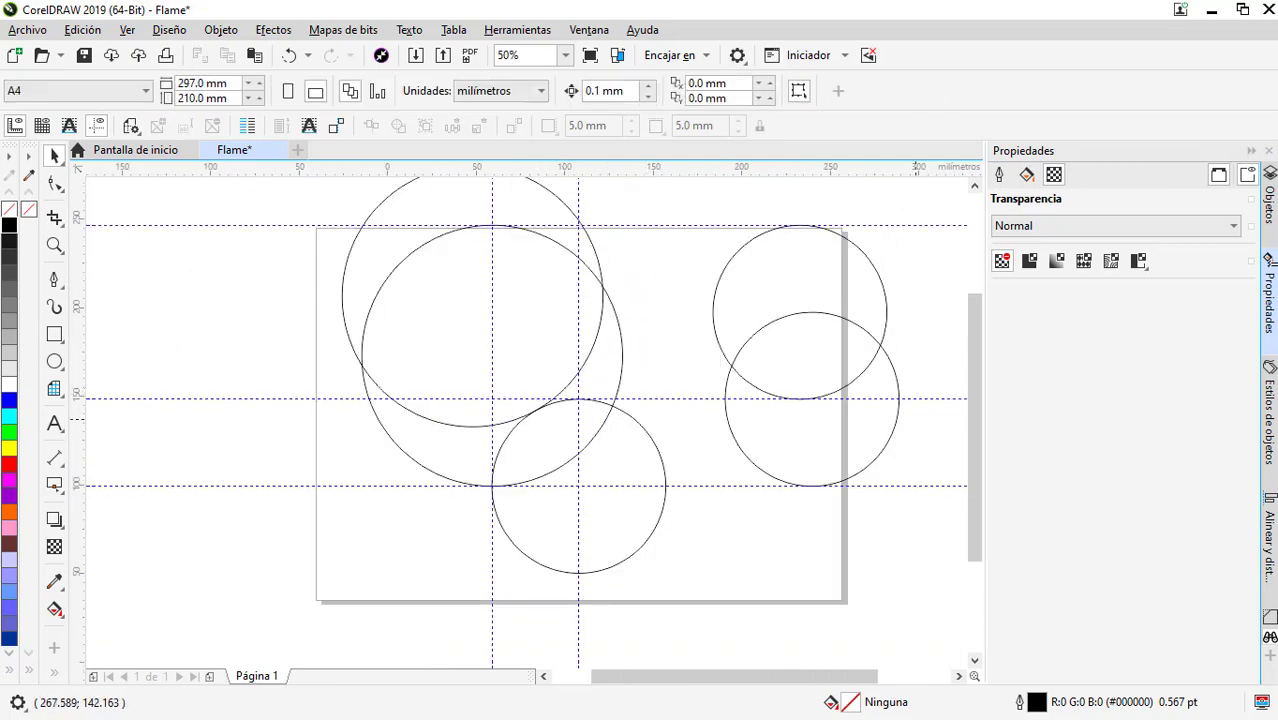
click(528, 365)
scroll(528, 365, up, 1)
drag(516, 422, 522, 408)
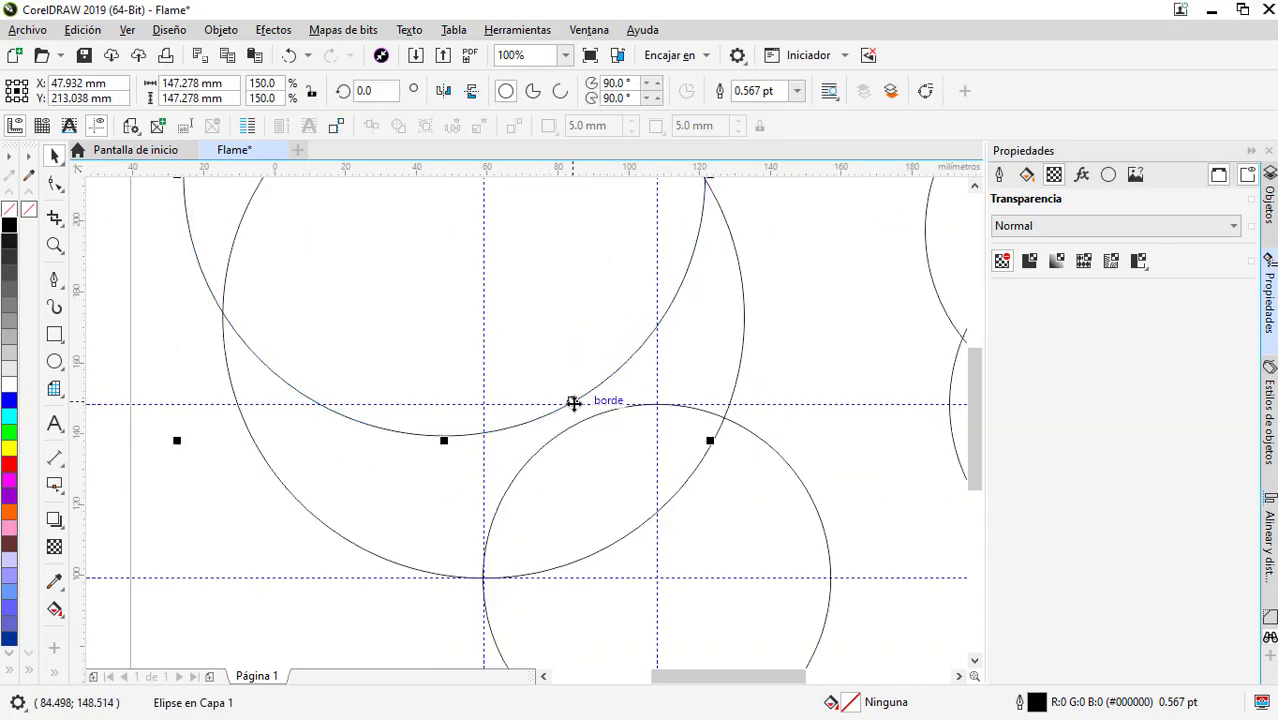
scroll(573, 402, up, 2)
scroll(555, 405, down, 2)
scroll(505, 440, down, 1)
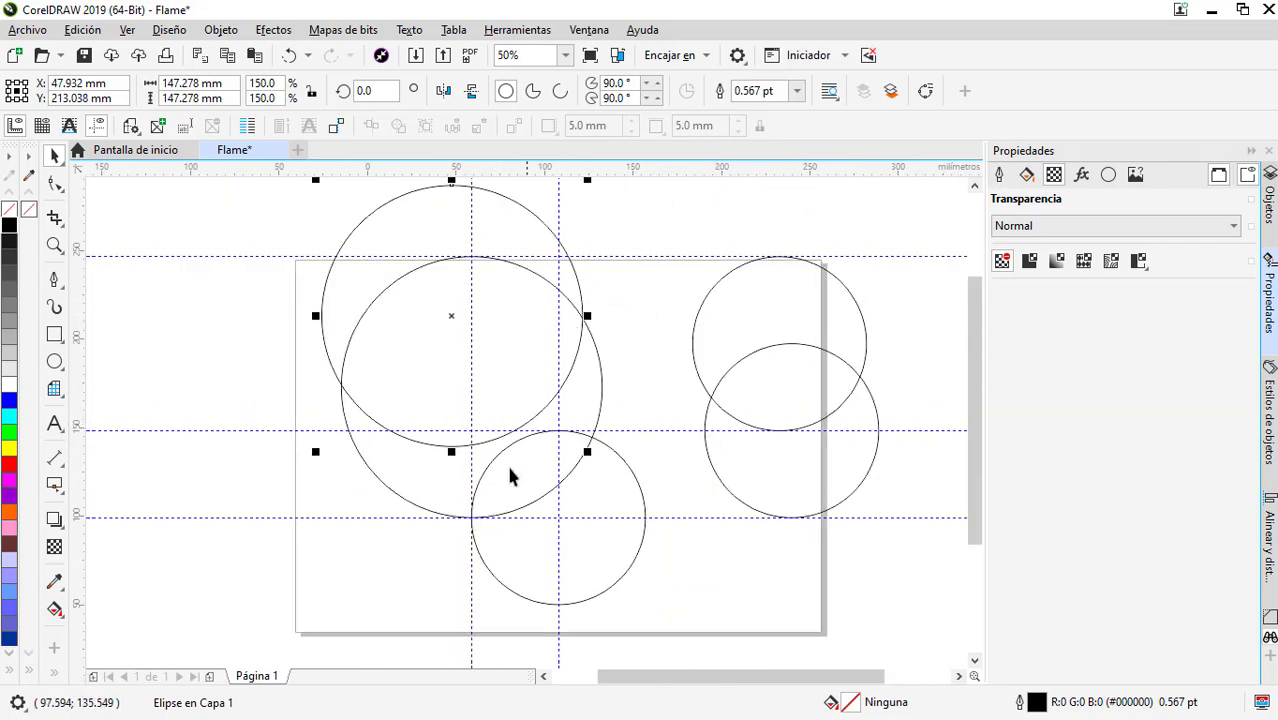
- Shrink a set-aside circle to about 41%, move it left and snap it to a quadrant point
click(739, 346)
mouse_move(873, 434)
mouse_down()
mouse_move(819, 400)
mouse_move(809, 372)
mouse_up()
drag(790, 364, 580, 392)
scroll(580, 392, up, 1)
drag(496, 322, 431, 288)
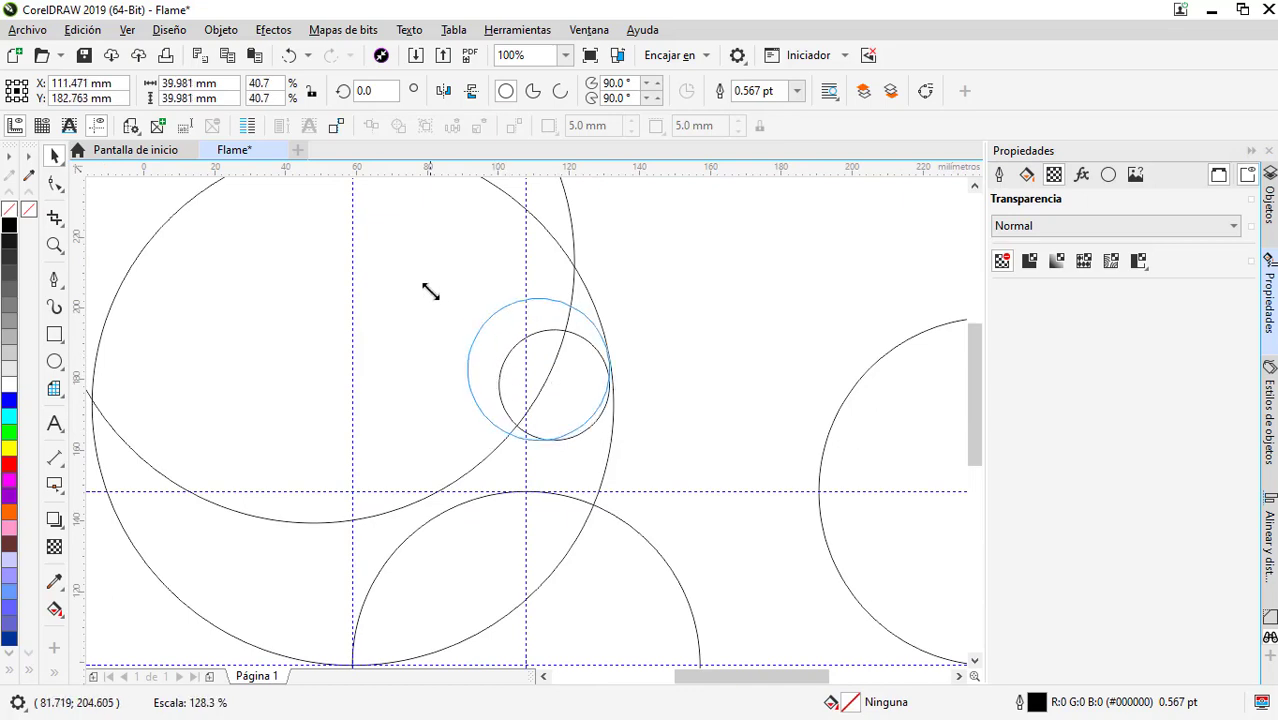
scroll(593, 371, up, 1)
drag(593, 371, 602, 410)
scroll(619, 446, down, 1)
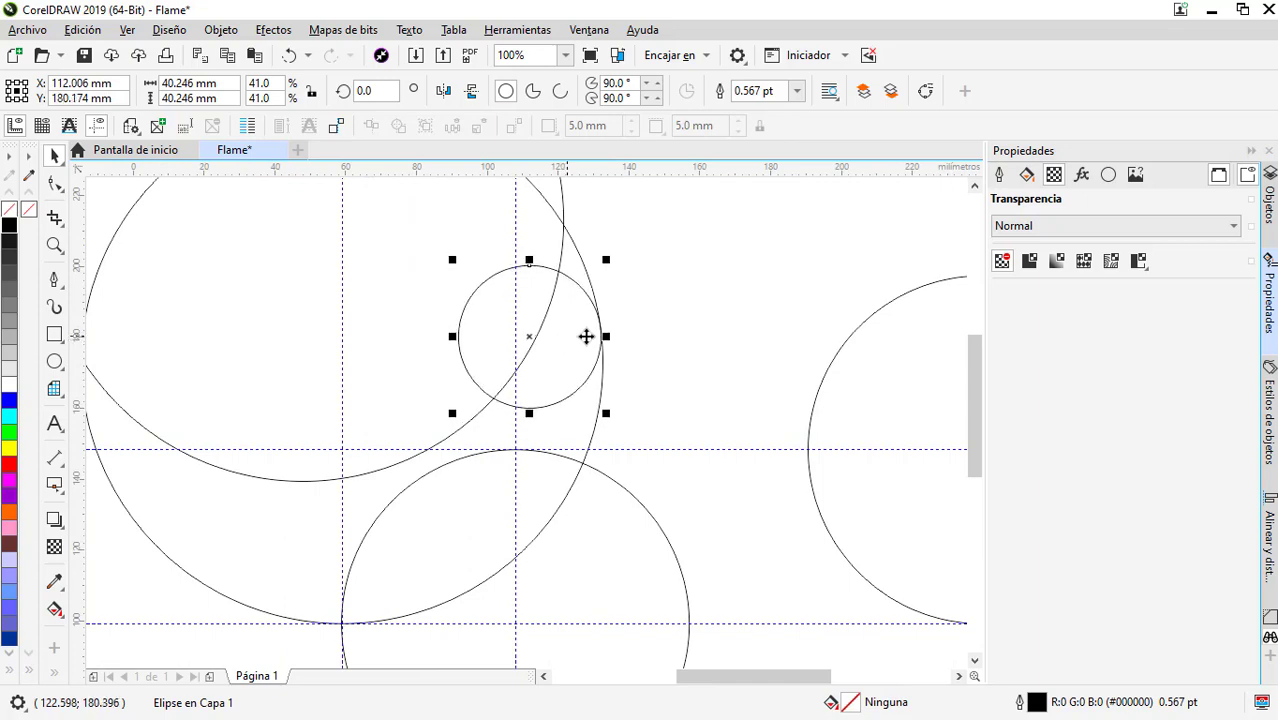
scroll(586, 336, up, 2)
scroll(599, 329, down, 2)
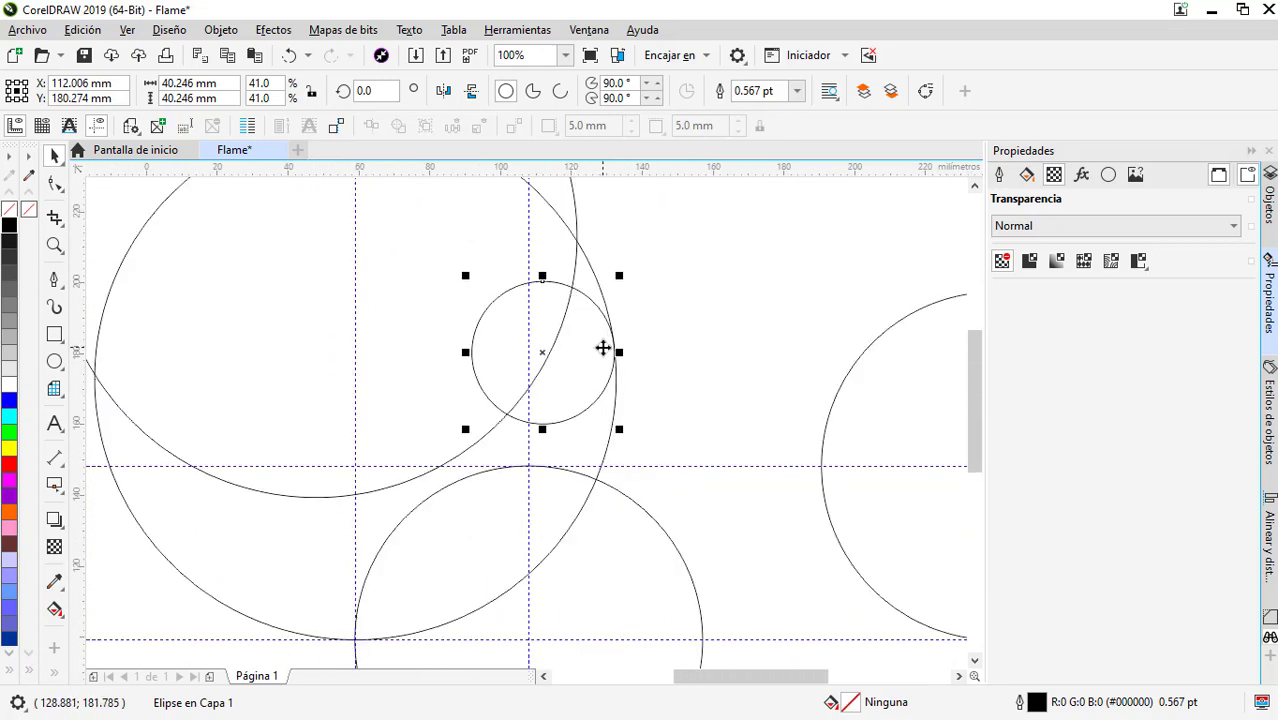
- Enlarge the small upper circle slightly to 44.258 mm and snap it onto the edge
drag(463, 285, 449, 271)
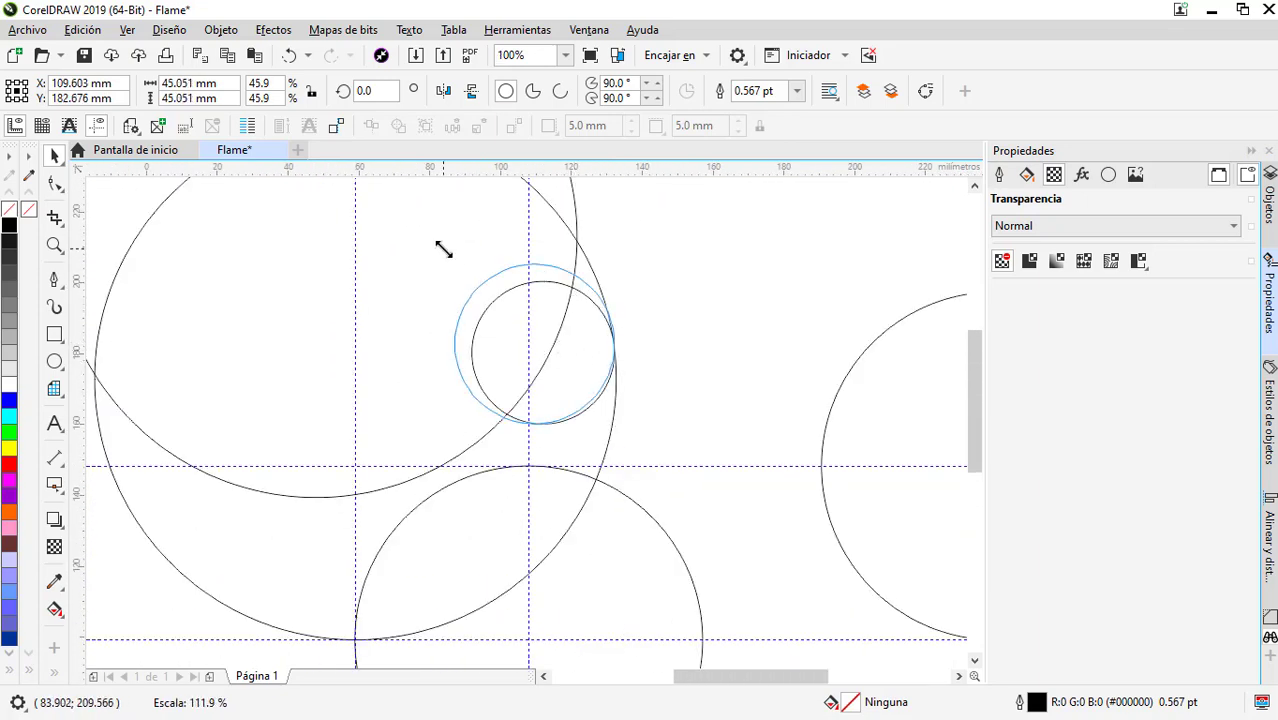
scroll(606, 341, up, 1)
drag(604, 360, 603, 368)
scroll(602, 365, down, 1)
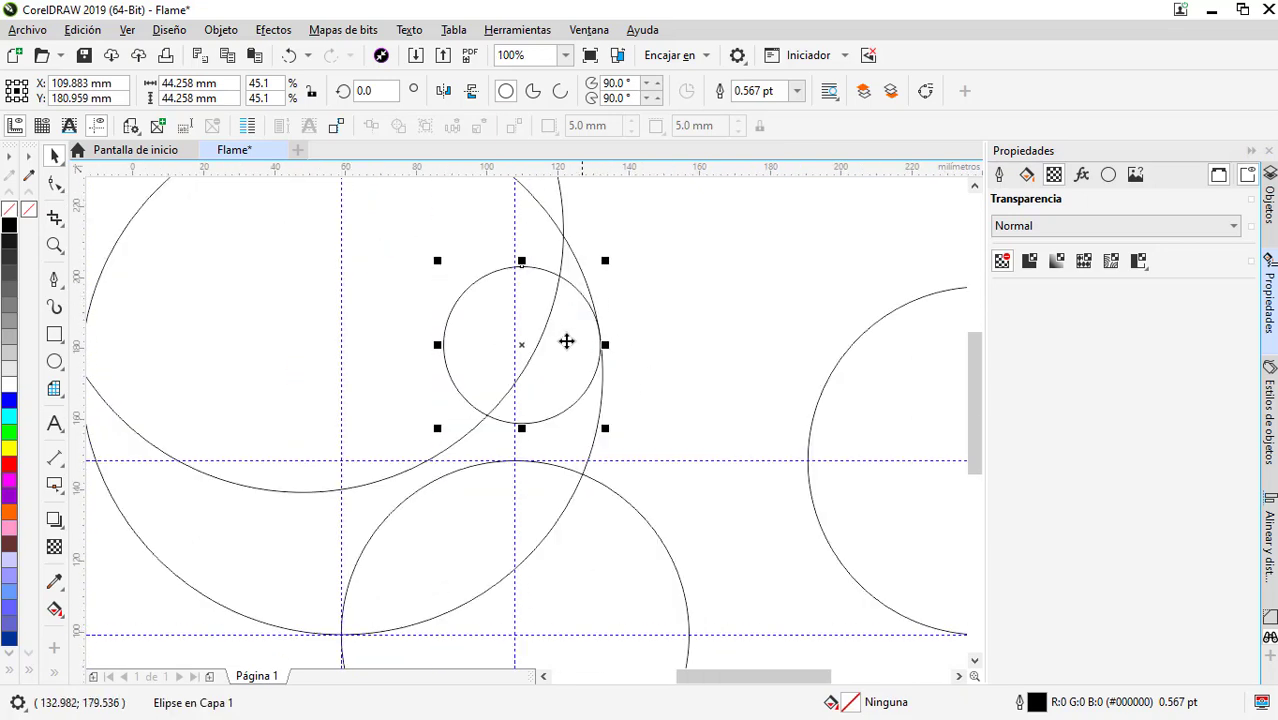
scroll(565, 340, up, 1)
scroll(600, 345, down, 1)
scroll(584, 290, down, 1)
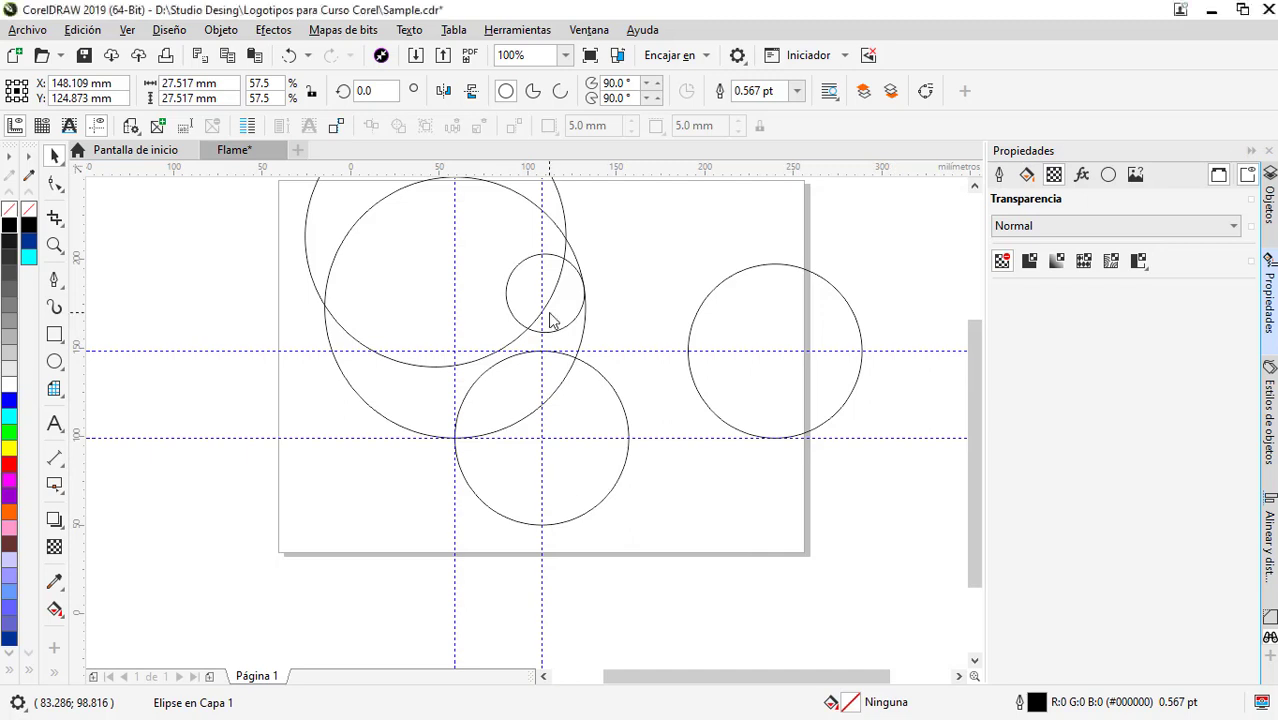
- Place a 57.15 mm copy inside the lower circle, touching its right edge
mouse_move(566, 316)
mouse_down()
mouse_move(569, 462)
mouse_move(582, 447)
mouse_up()
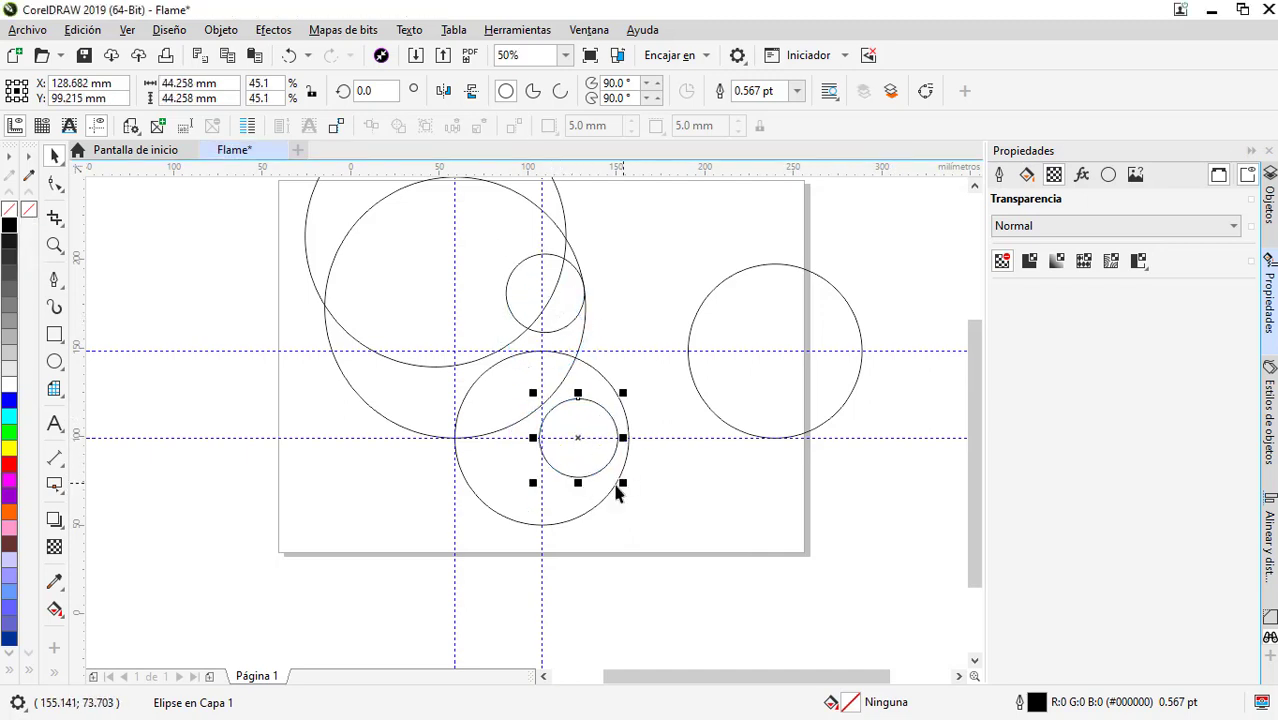
scroll(617, 492, up, 1)
drag(668, 491, 690, 516)
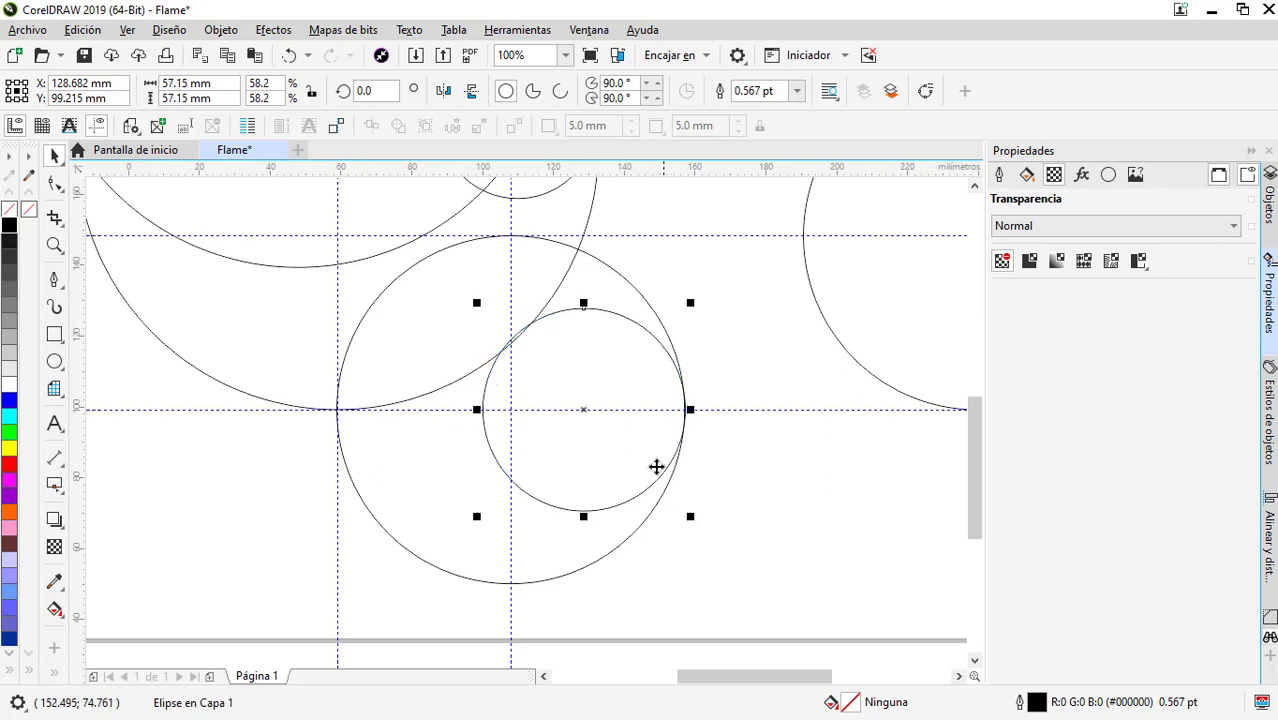
drag(583, 409, 567, 409)
scroll(430, 492, down, 1)
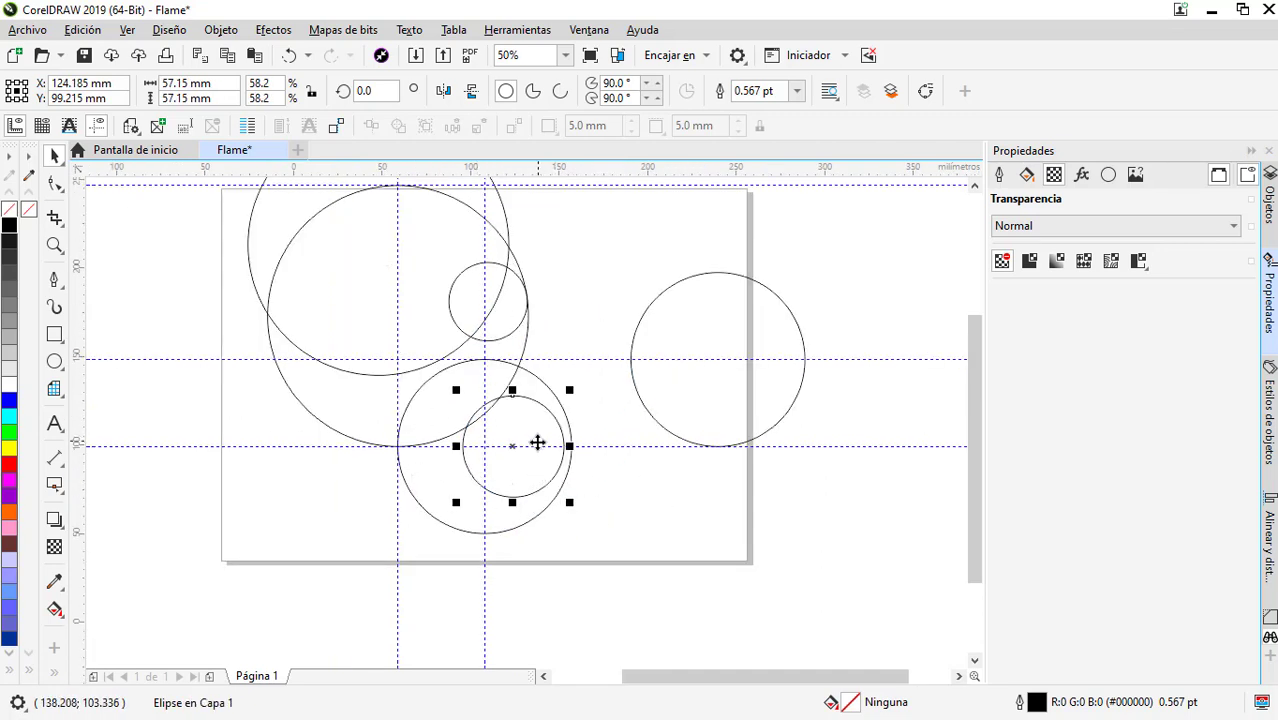
- Draw a two-node Pen curve between the circles
click(54, 279)
scroll(337, 360, up, 1)
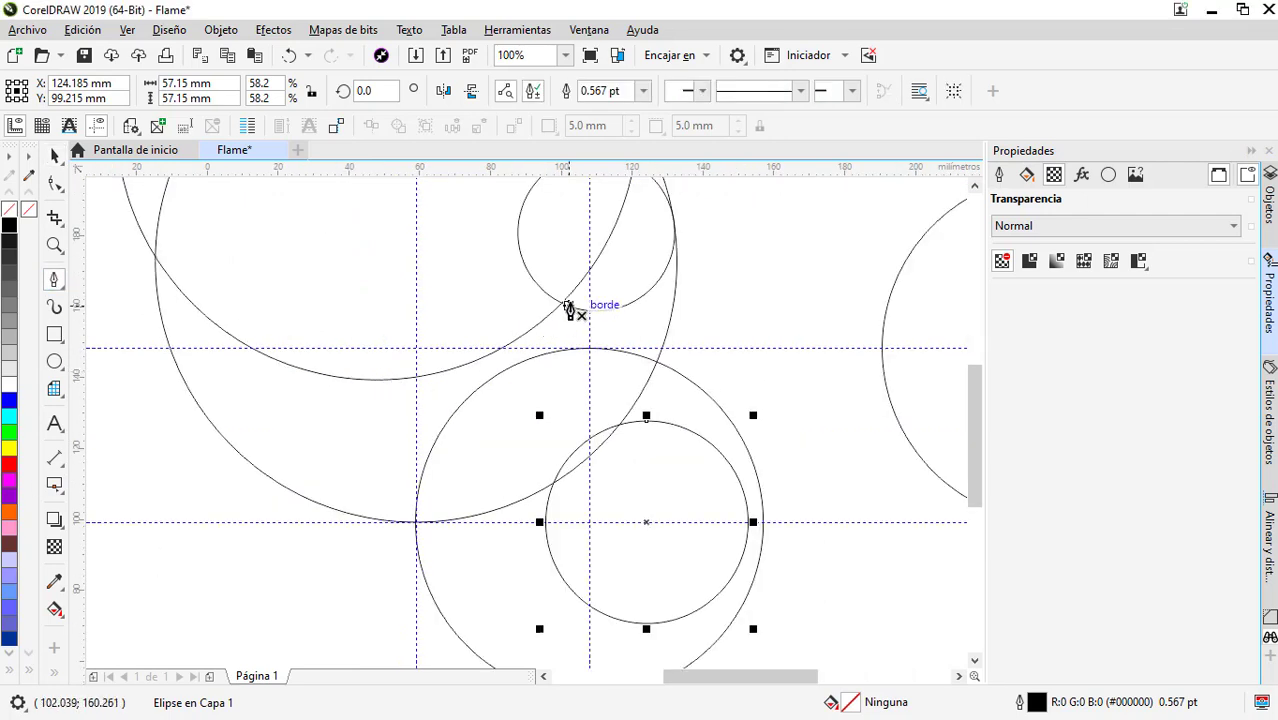
click(557, 307)
drag(429, 454, 403, 521)
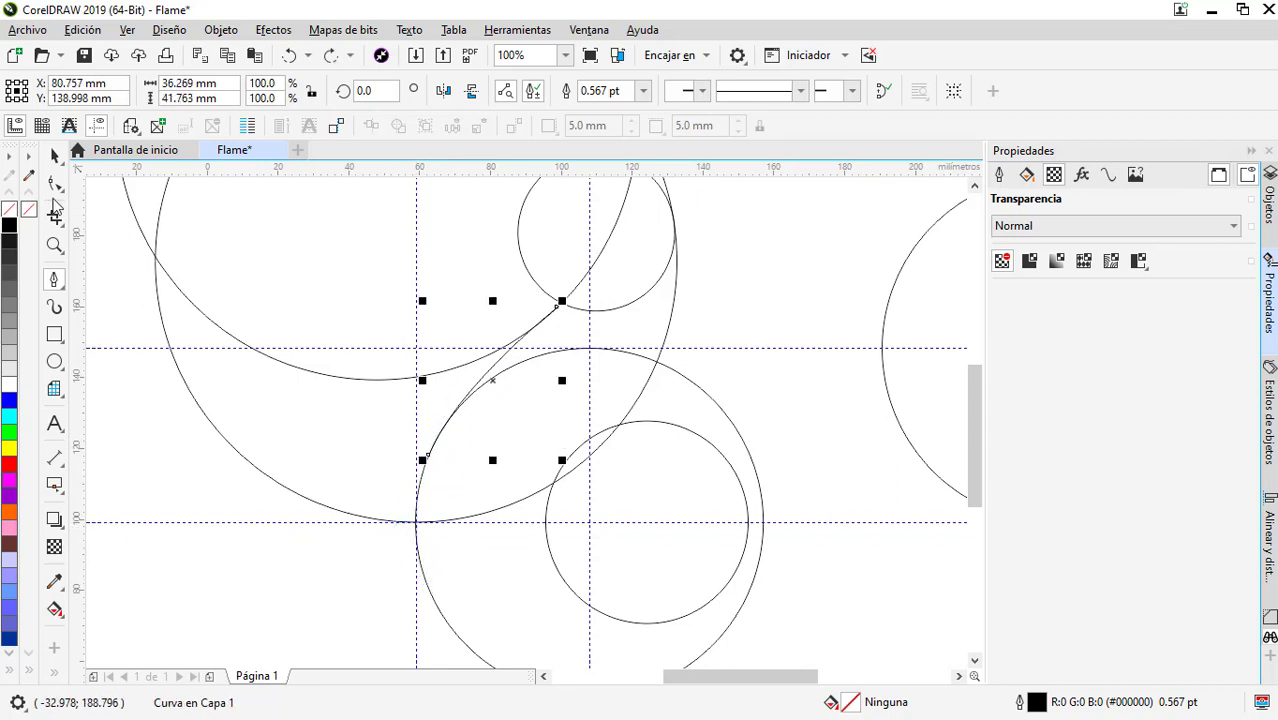
- Snap the curve's end nodes onto the lower and large circles and bend it
key(F10)
mouse_move(558, 305)
mouse_down()
mouse_move(588, 296)
mouse_move(596, 268)
mouse_up()
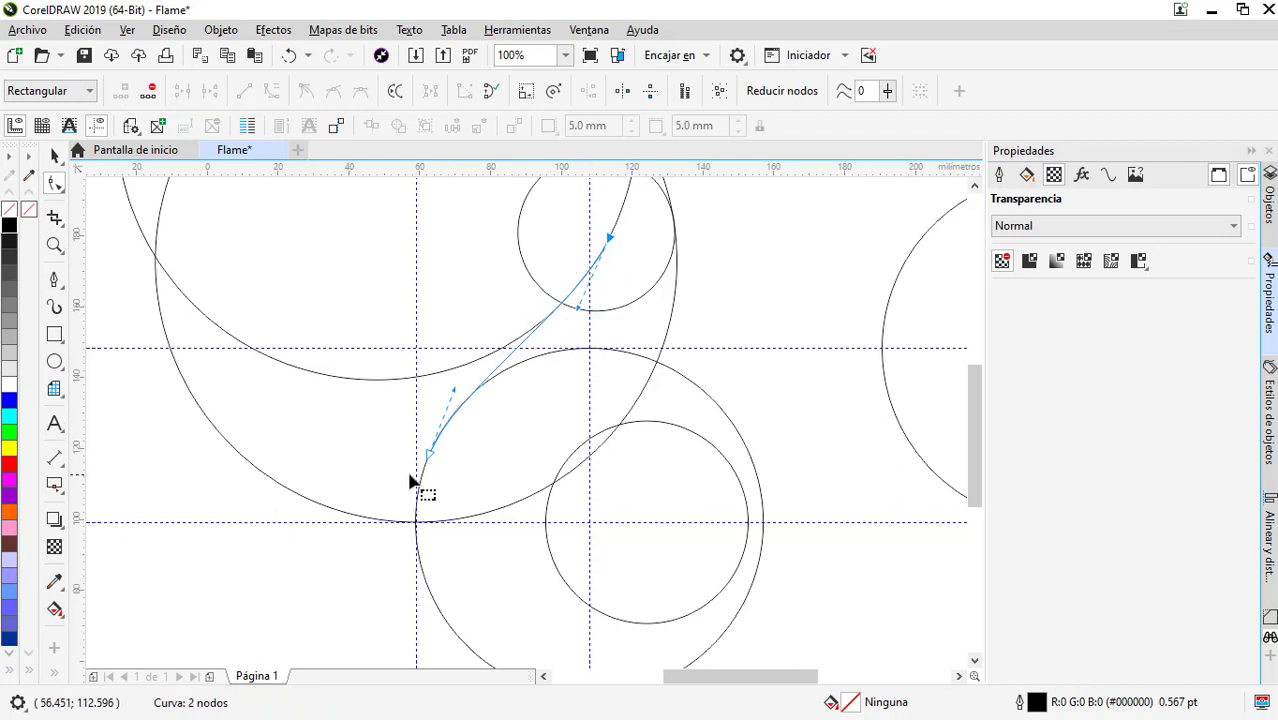
scroll(410, 483, up, 1)
drag(442, 457, 422, 568)
mouse_move(475, 440)
mouse_down()
mouse_move(415, 333)
mouse_move(423, 300)
mouse_up()
scroll(464, 398, down, 1)
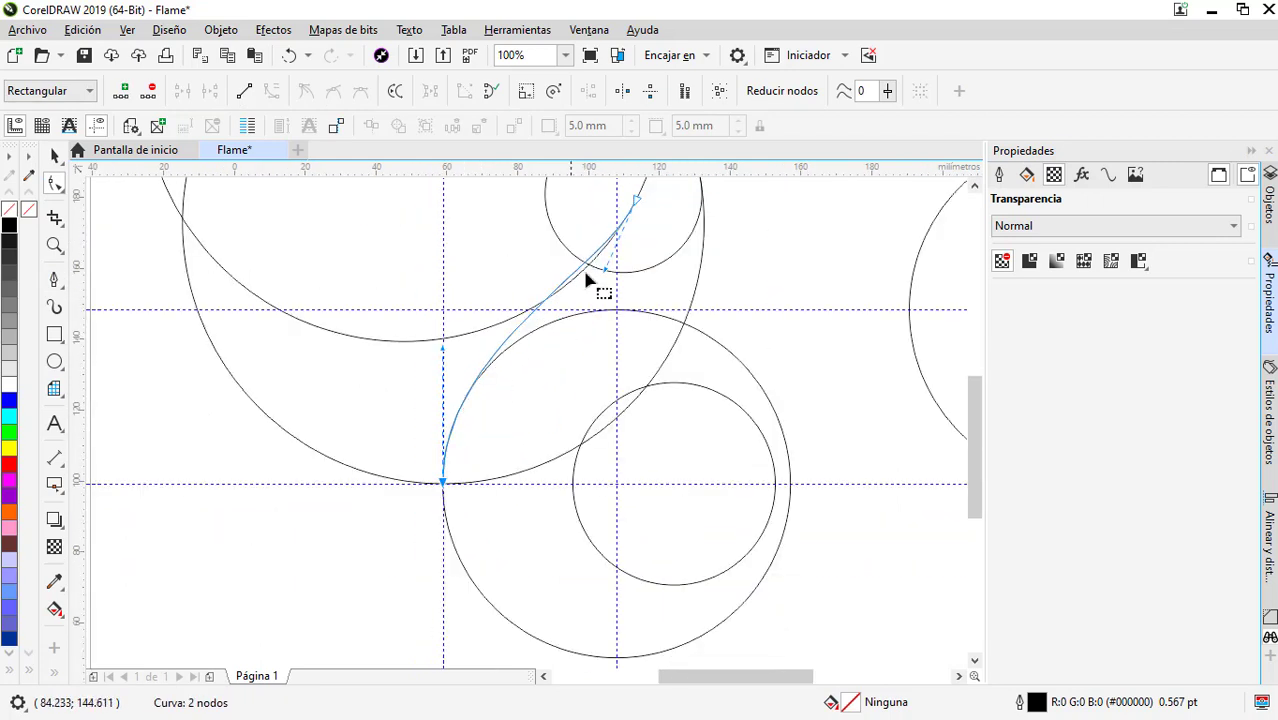
scroll(599, 262, up, 1)
drag(522, 522, 519, 537)
scroll(565, 420, down, 1)
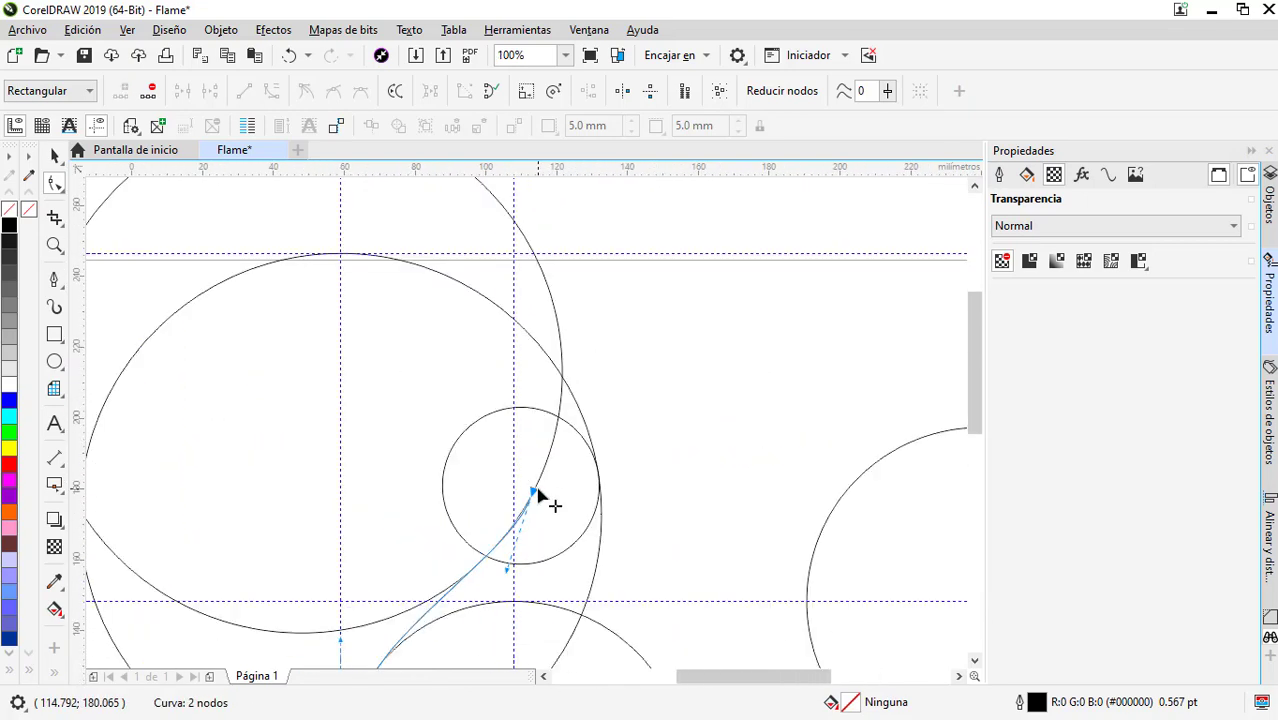
mouse_move(531, 490)
mouse_down()
mouse_move(562, 371)
mouse_move(565, 575)
mouse_up()
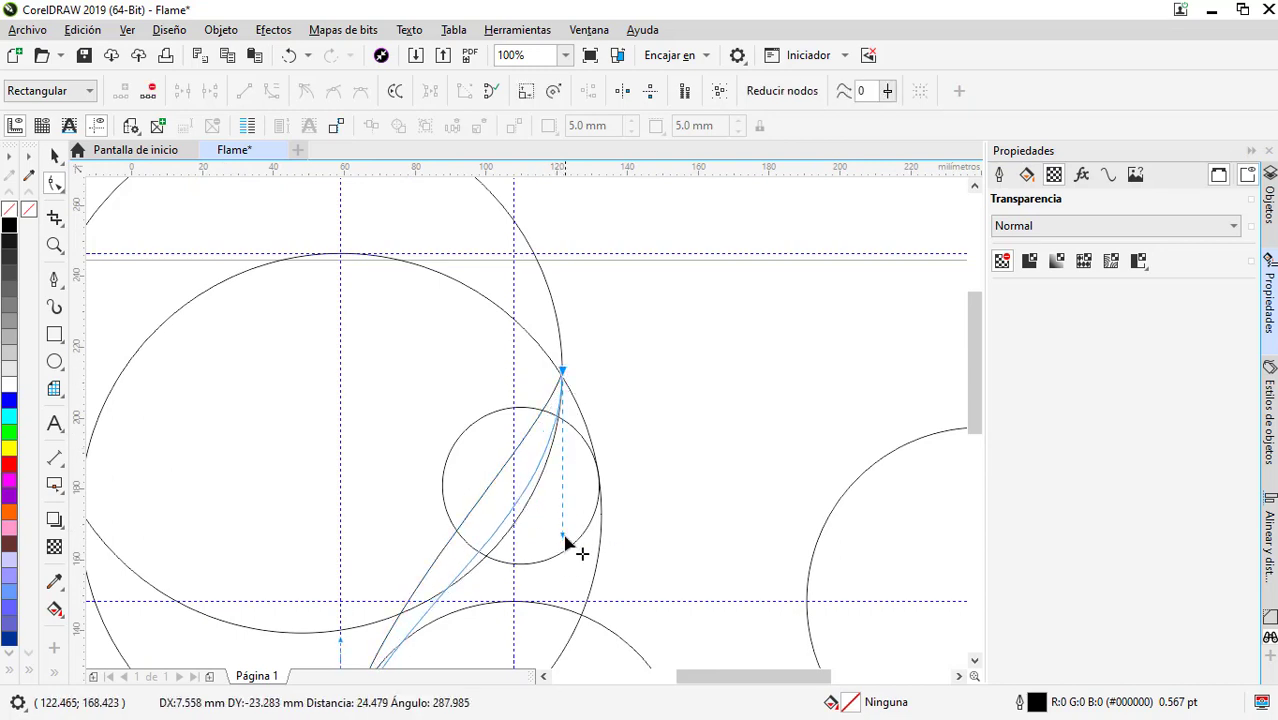
scroll(567, 575, down, 1)
scroll(410, 490, up, 1)
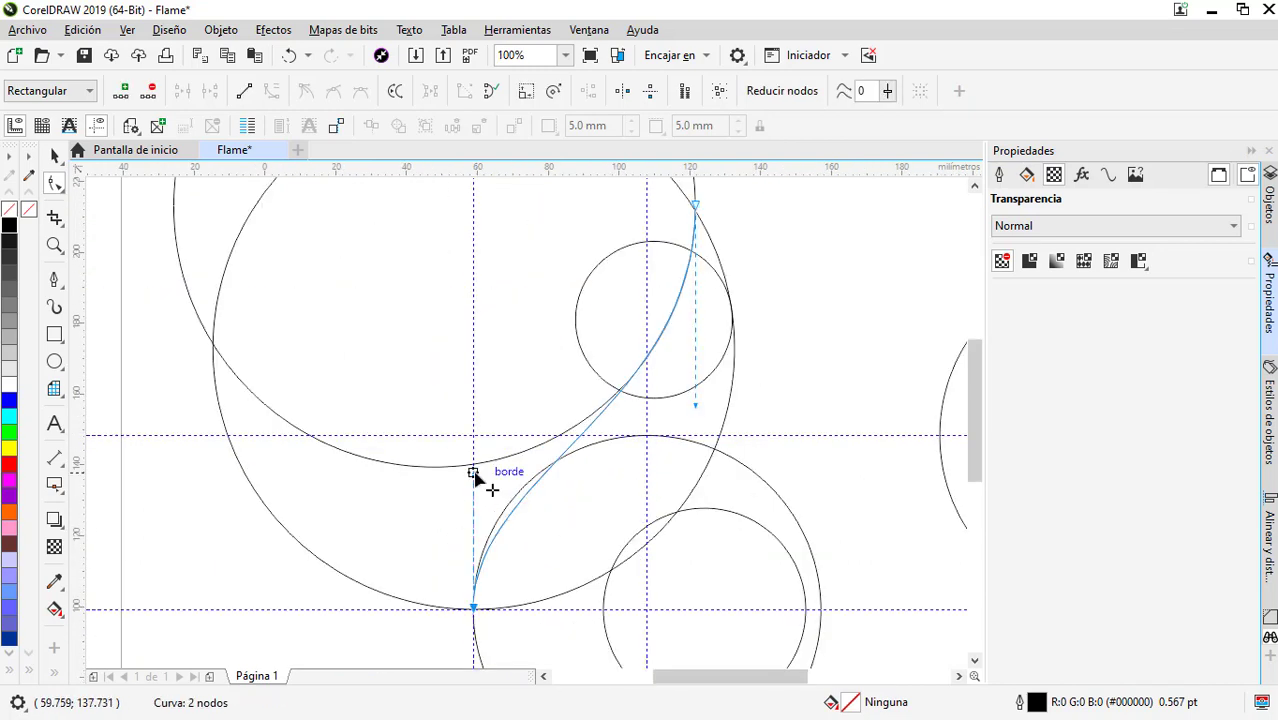
- Adjust both nodes' control handles so the curve sweeps tangent to the small circle
click(475, 443)
drag(700, 406, 696, 437)
drag(474, 437, 480, 441)
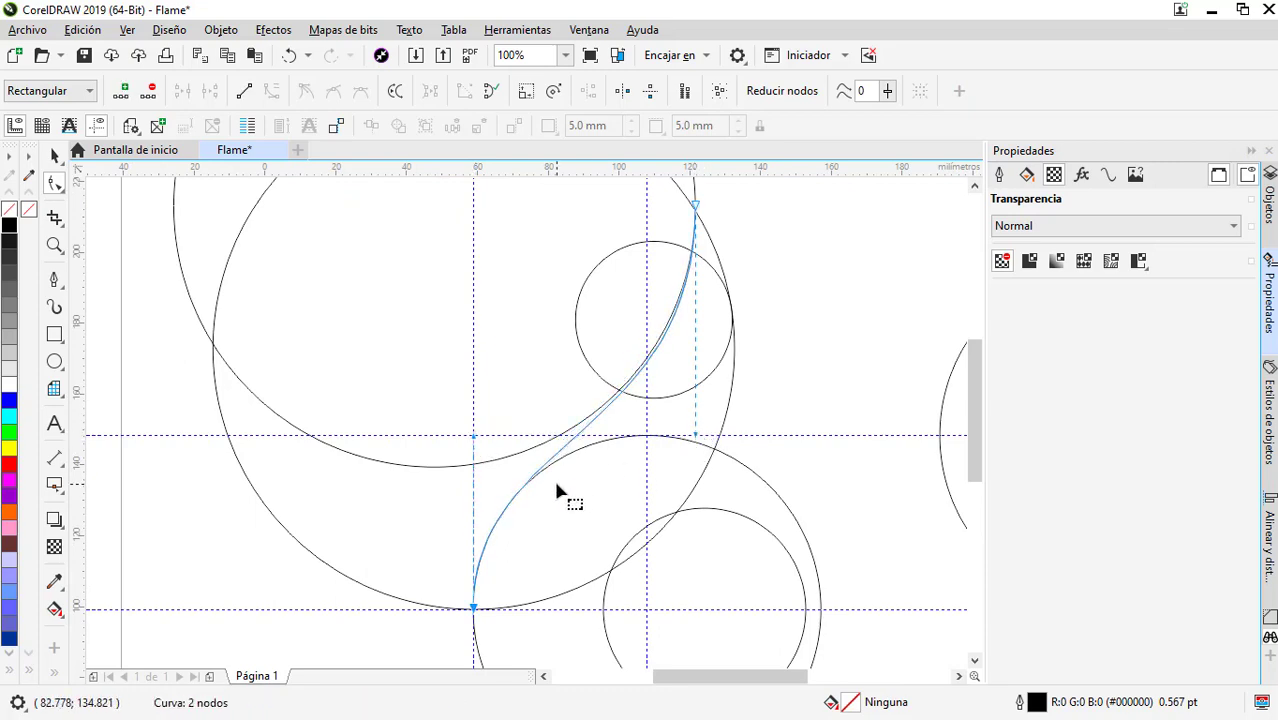
scroll(476, 414, down, 1)
scroll(673, 479, up, 1)
drag(673, 479, 676, 467)
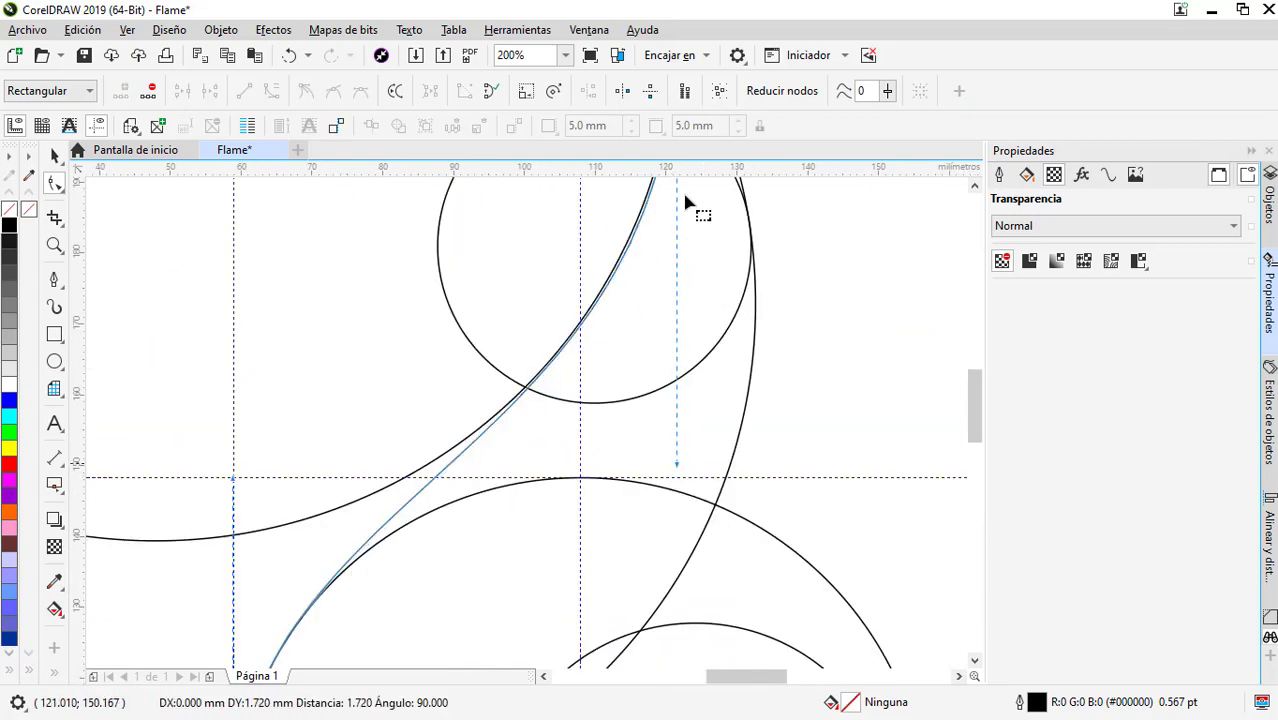
drag(686, 203, 686, 205)
scroll(656, 257, down, 1)
scroll(618, 292, up, 2)
scroll(617, 265, down, 1)
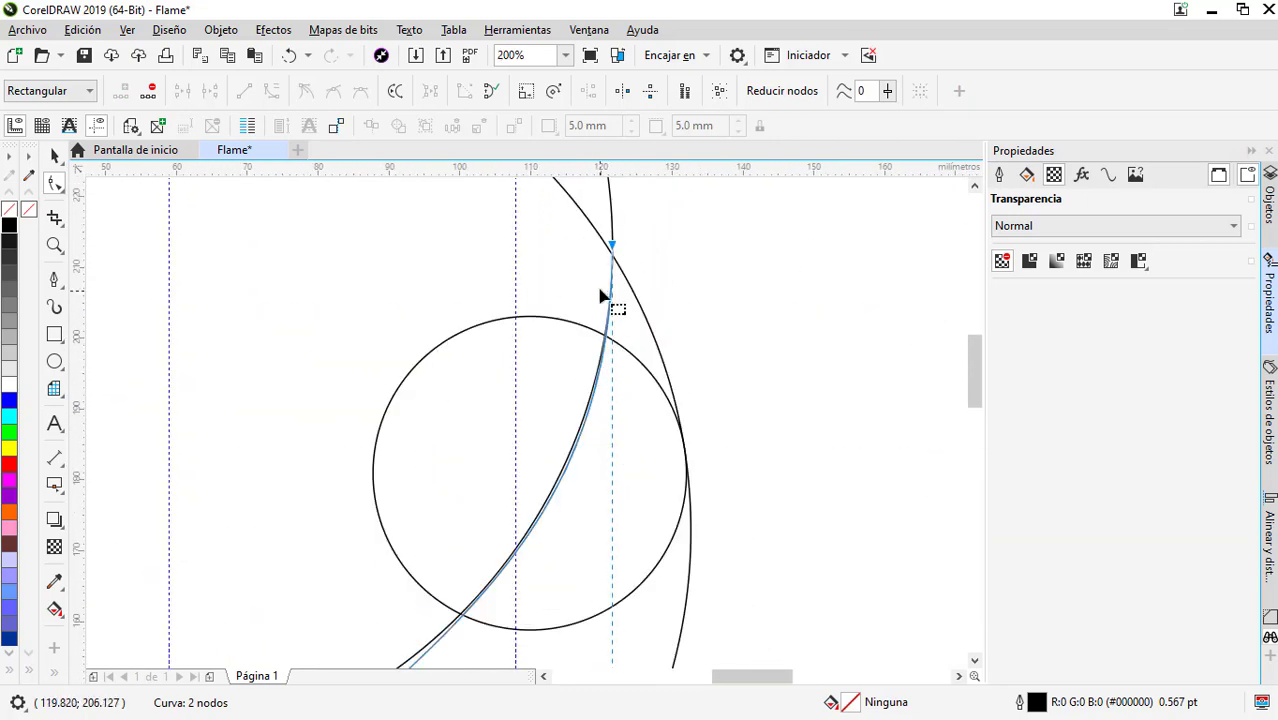
scroll(605, 294, down, 1)
scroll(565, 522, up, 1)
drag(676, 565, 658, 538)
scroll(585, 393, up, 1)
scroll(585, 393, down, 3)
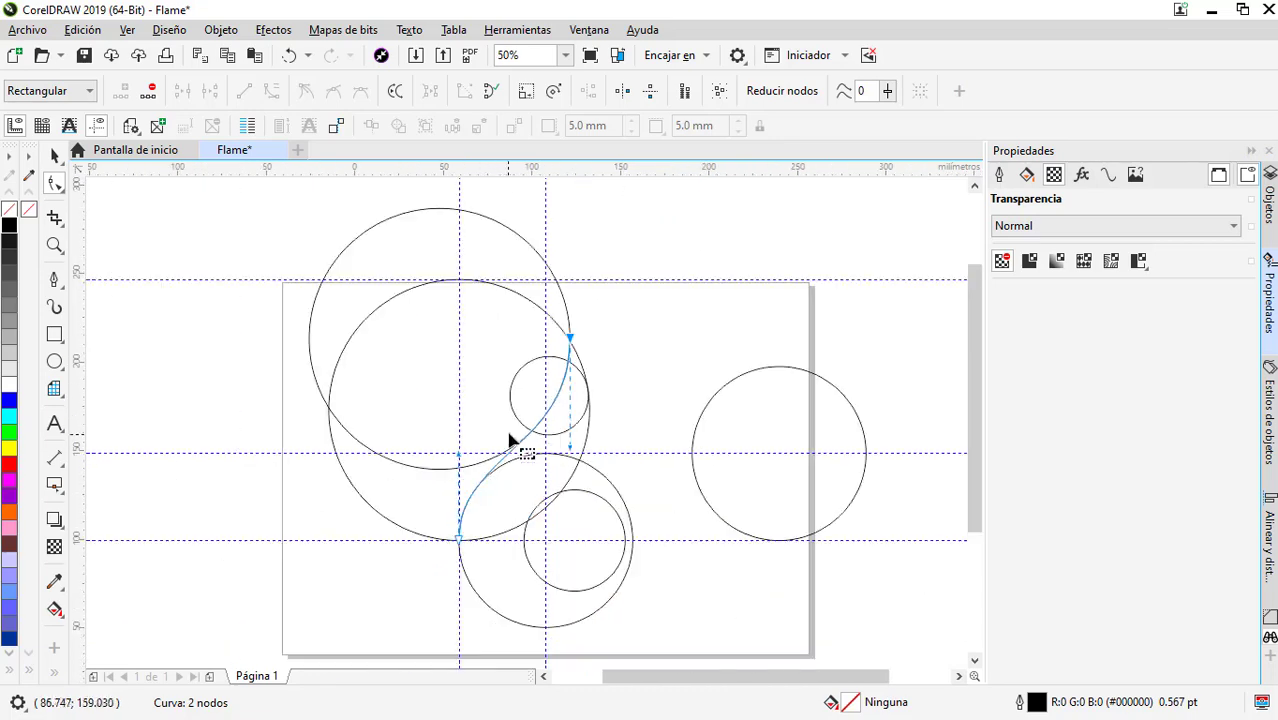
scroll(507, 436, up, 1)
scroll(530, 433, up, 1)
- Delete the extra added node and refine the top so the curve measures 34.162 × 35.082 mm
double_click(558, 404)
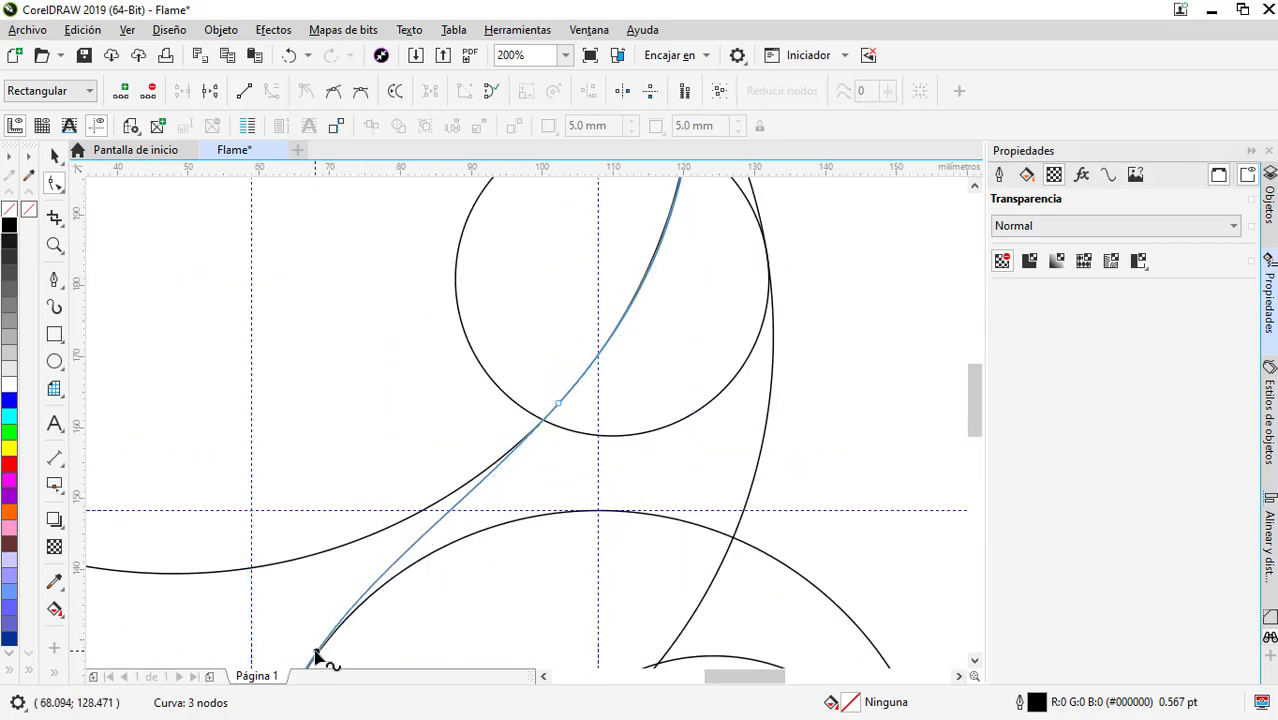
double_click(320, 650)
scroll(320, 650, down, 1)
double_click(352, 578)
click(571, 188)
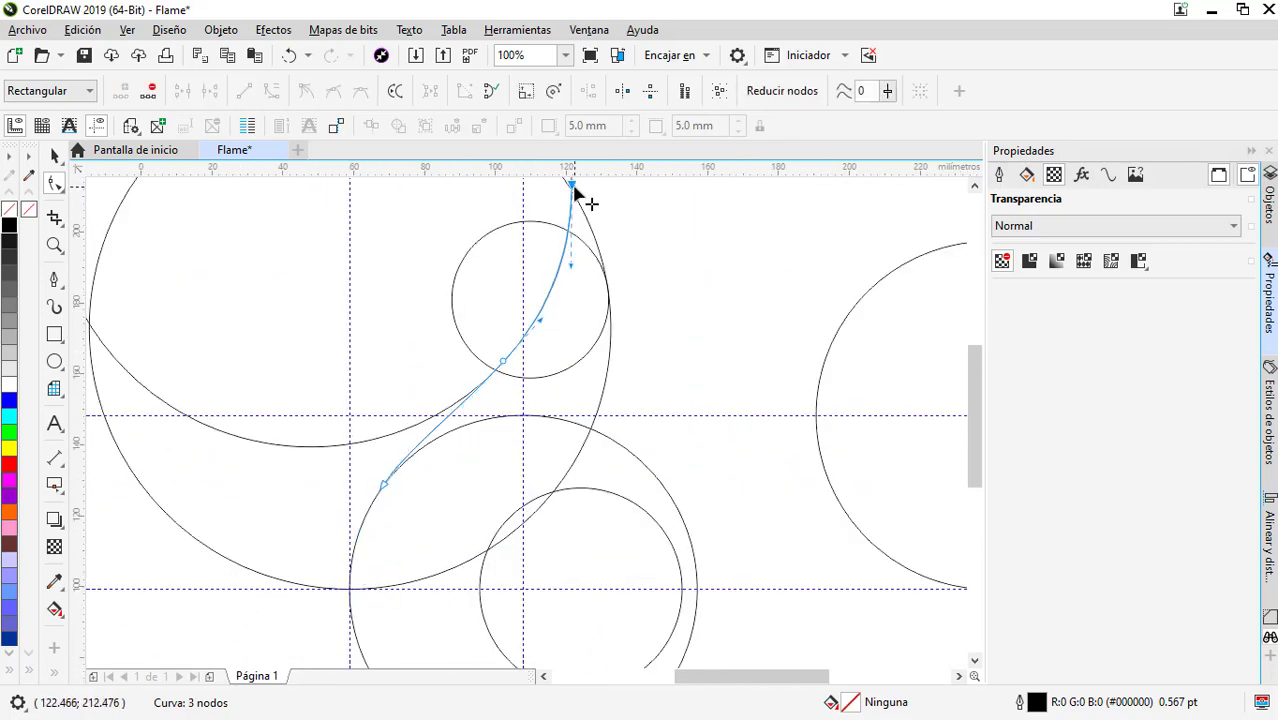
scroll(490, 375, up, 1)
key(Delete)
scroll(490, 406, up, 1)
scroll(585, 262, down, 1)
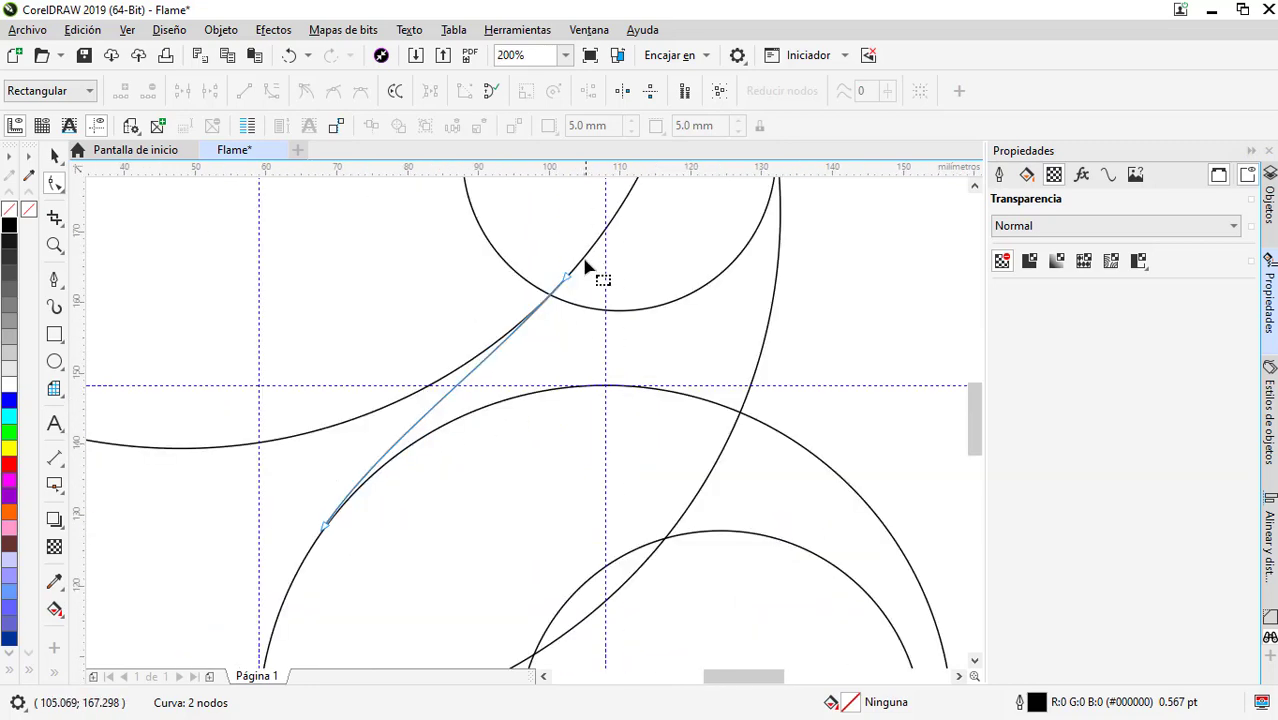
drag(588, 265, 558, 305)
key(space)
scroll(520, 350, down, 1)
- Resize the inner circle to 52.823 mm and shift the large circle slightly left
scroll(508, 380, down, 1)
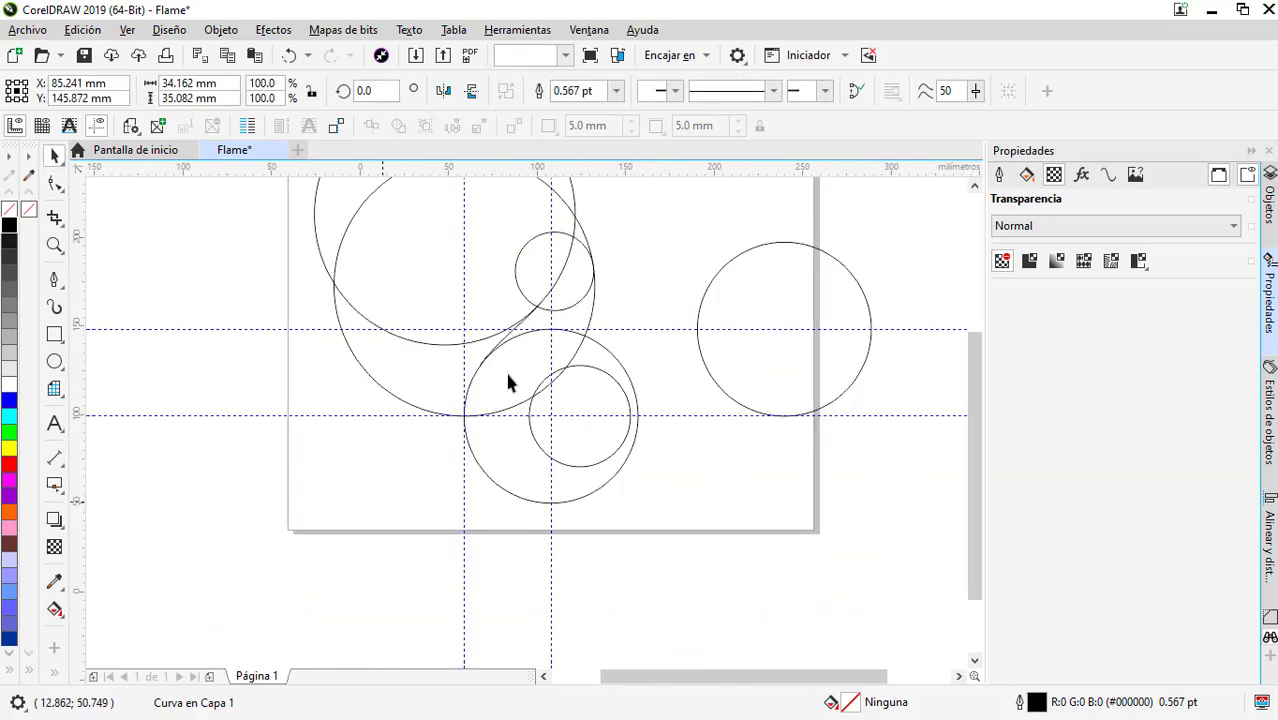
scroll(540, 340, up, 1)
key(Escape)
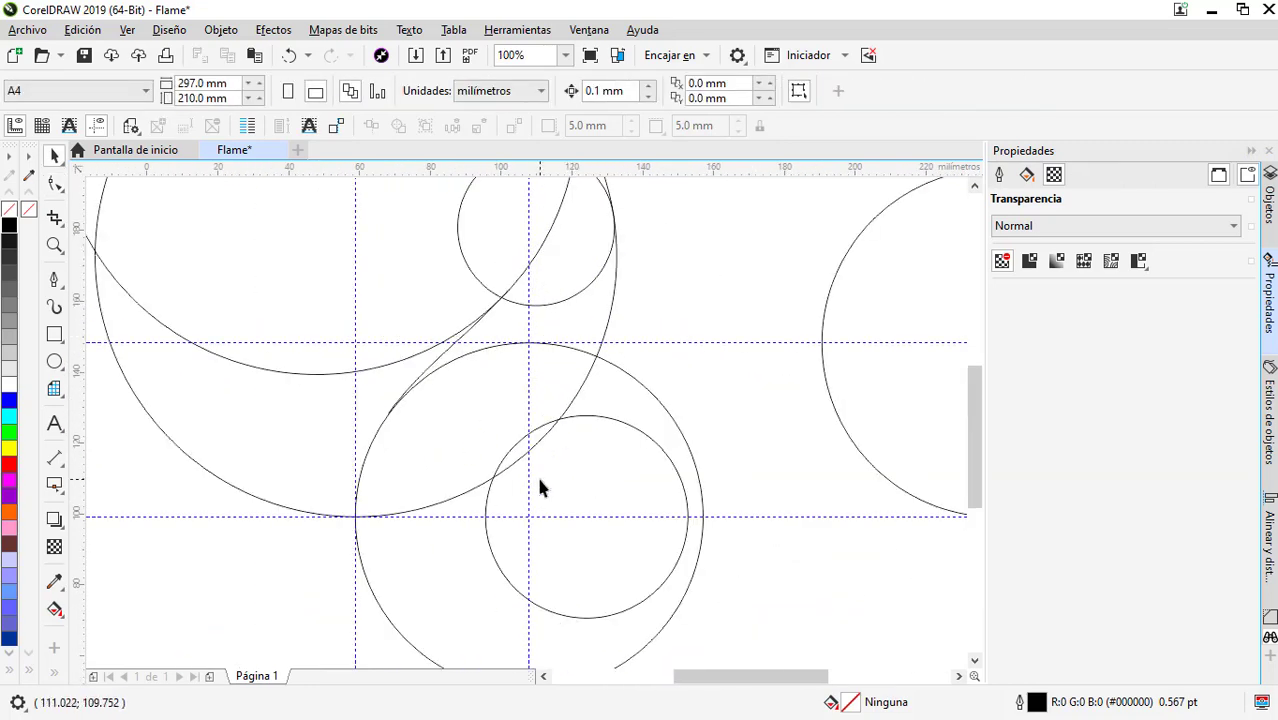
click(660, 447)
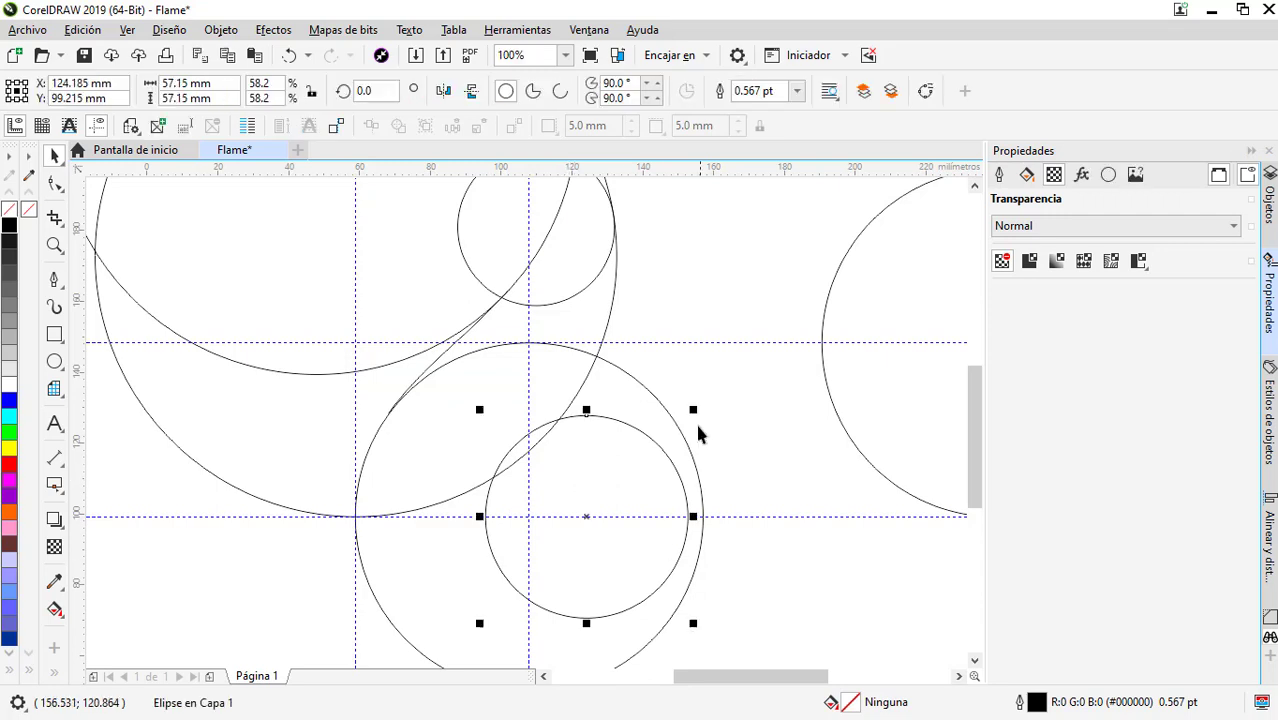
drag(690, 417, 686, 434)
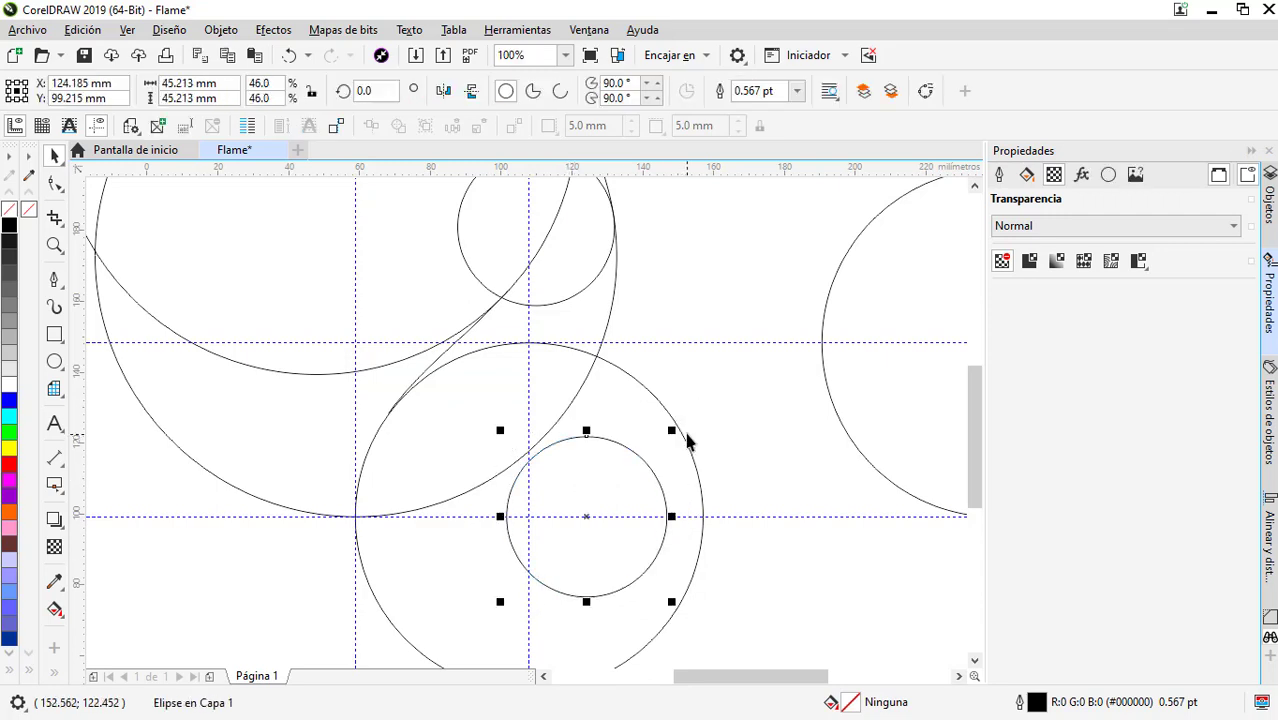
click(556, 414)
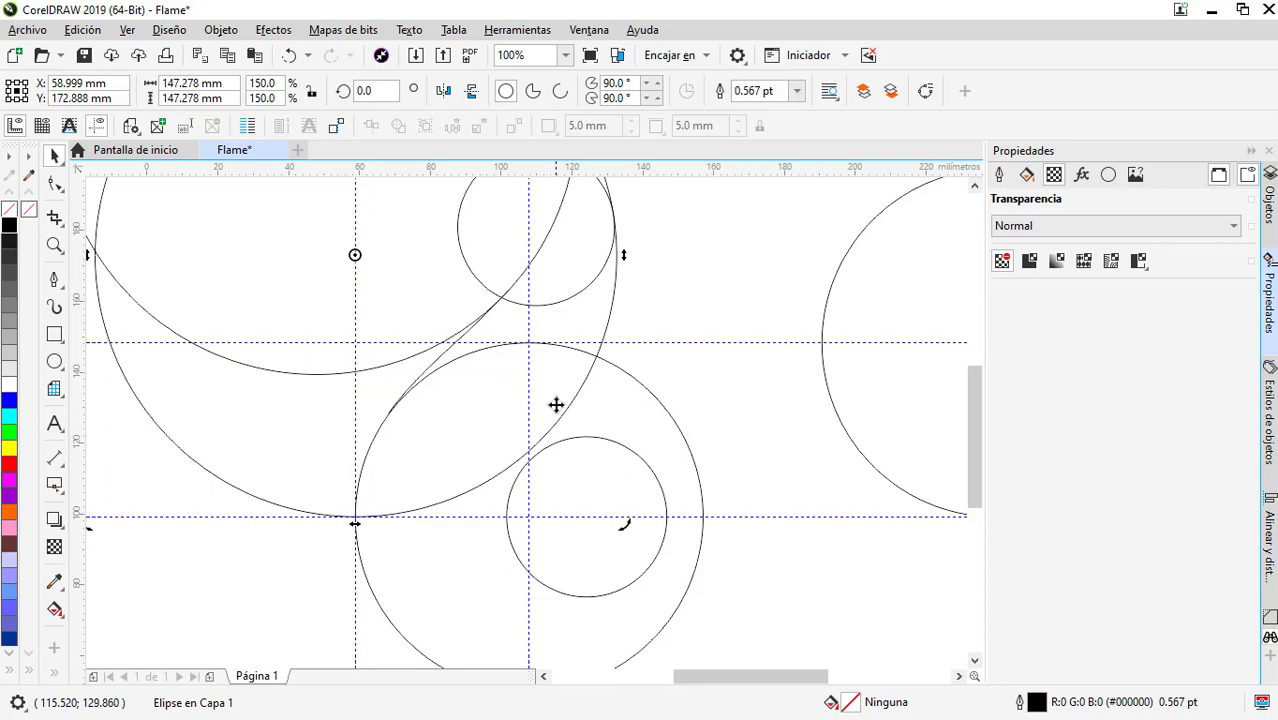
drag(573, 397, 562, 402)
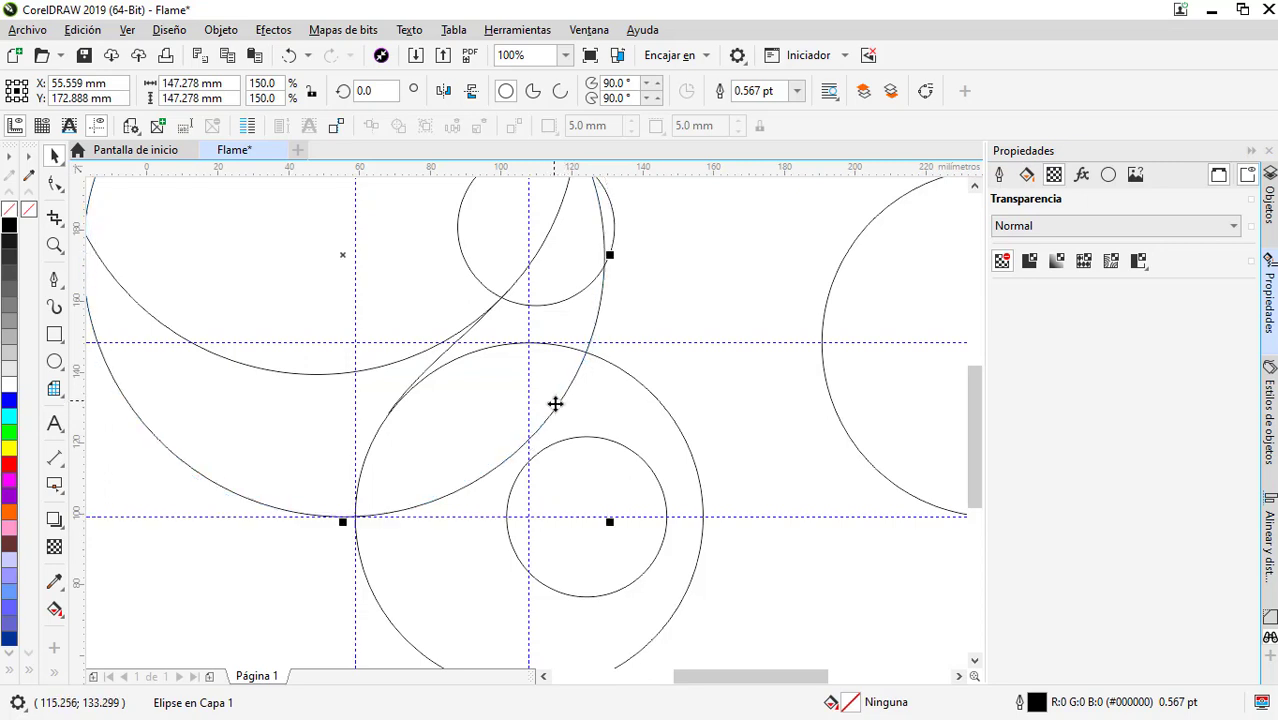
click(660, 455)
drag(672, 431, 685, 424)
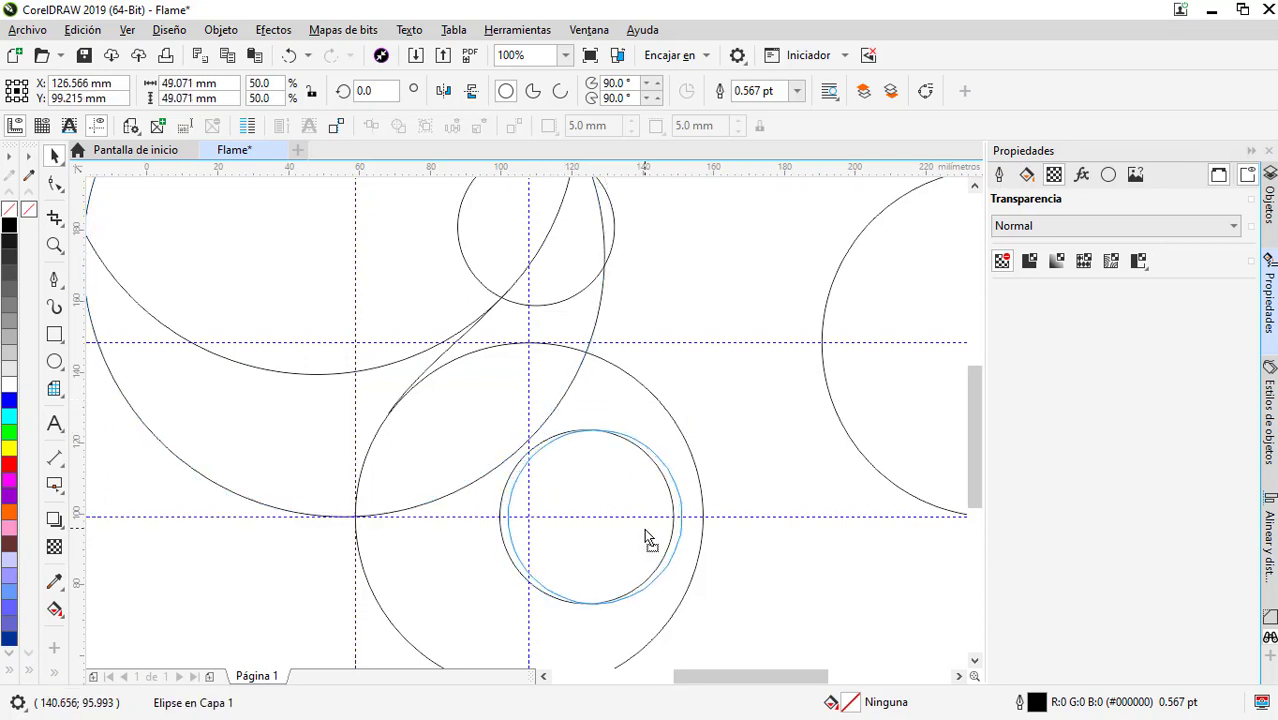
drag(642, 528, 650, 528)
drag(687, 421, 695, 416)
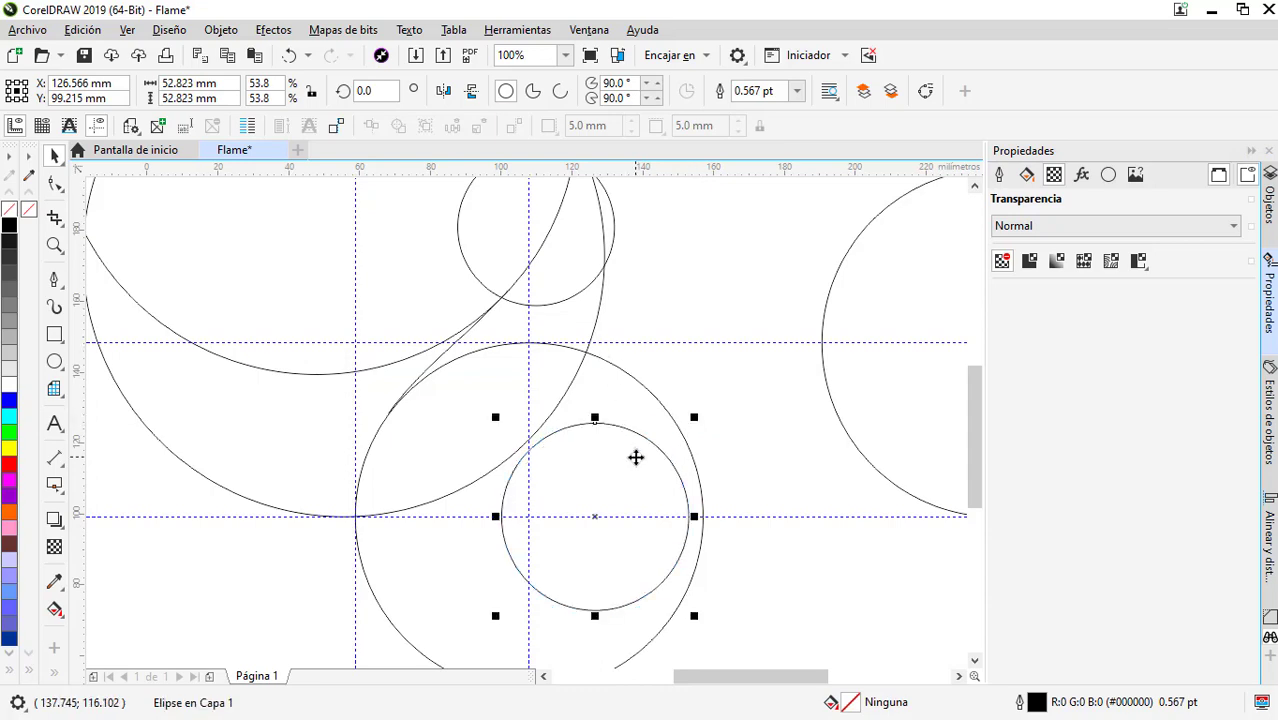
- Reposition the large circle slightly so it meets the inner circle
scroll(636, 457, down, 1)
scroll(571, 465, up, 1)
click(553, 460)
drag(553, 460, 544, 482)
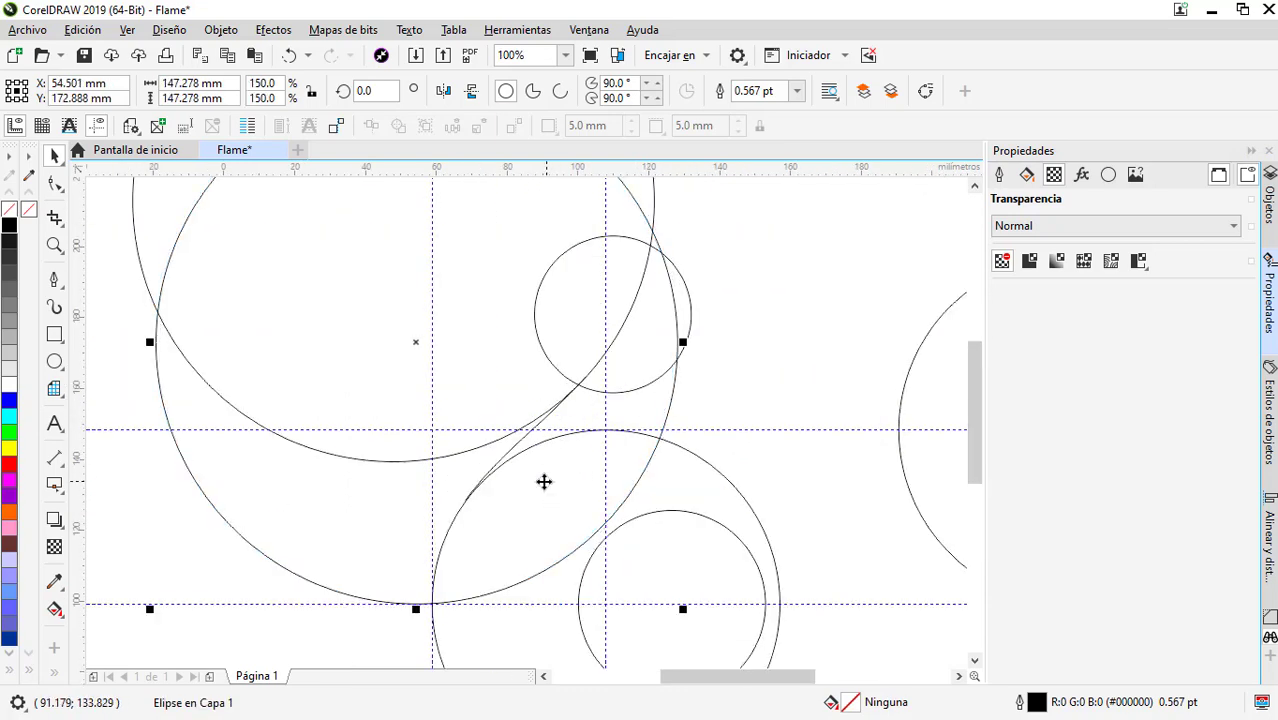
scroll(544, 482, down, 1)
scroll(563, 543, up, 1)
click(683, 548)
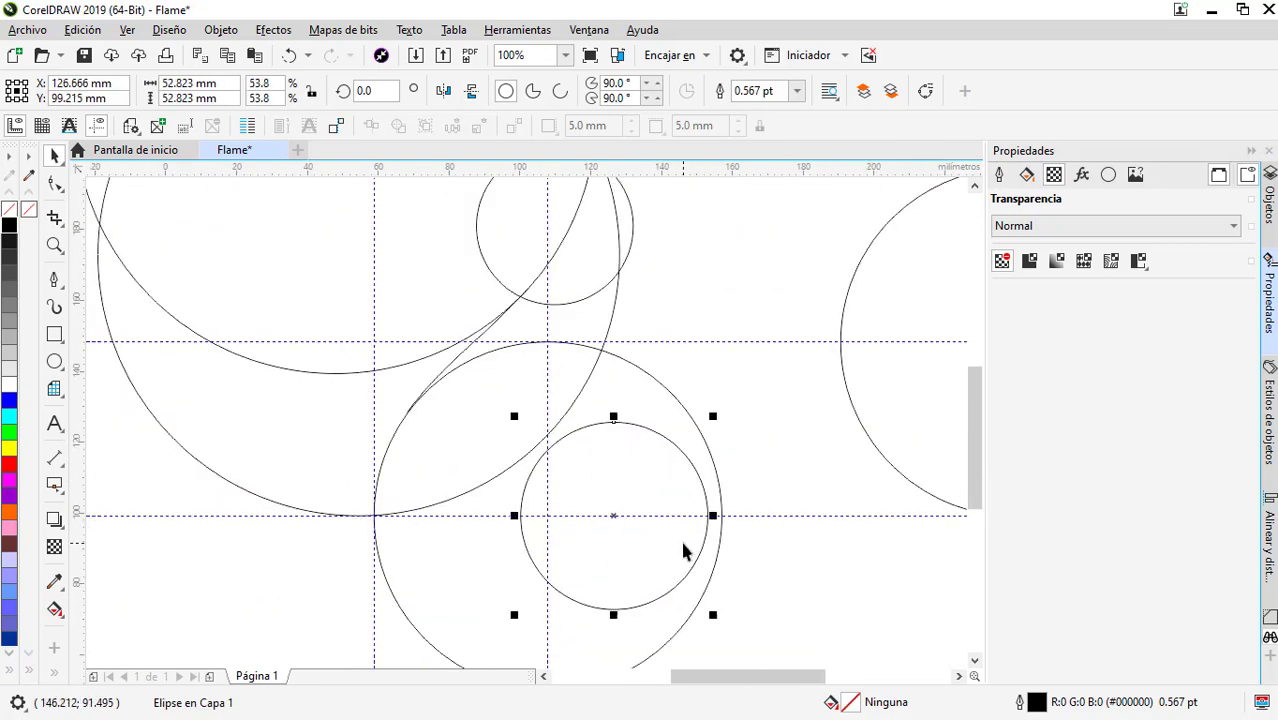
- Move the 44.258 mm circle left so it sits against the large arcs
scroll(608, 363, up, 1)
click(608, 363)
scroll(608, 363, up, 1)
drag(662, 374, 633, 376)
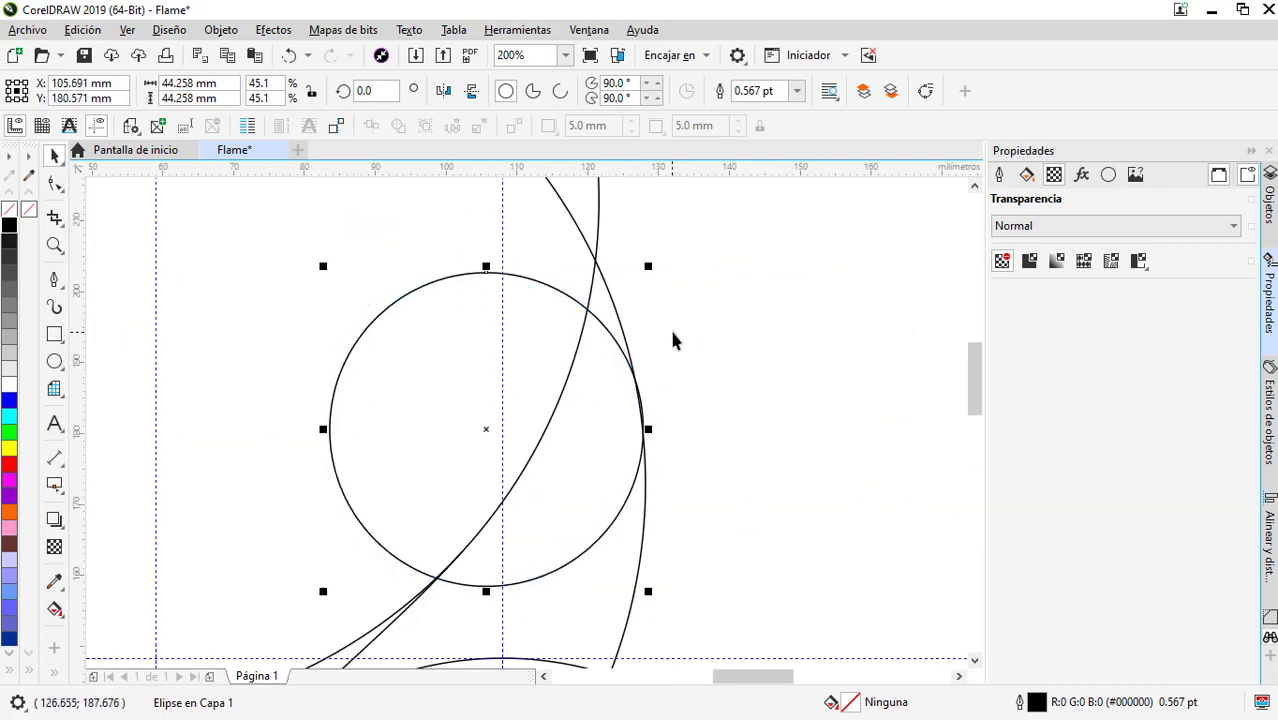
scroll(650, 379, up, 1)
scroll(650, 323, down, 1)
scroll(633, 323, down, 1)
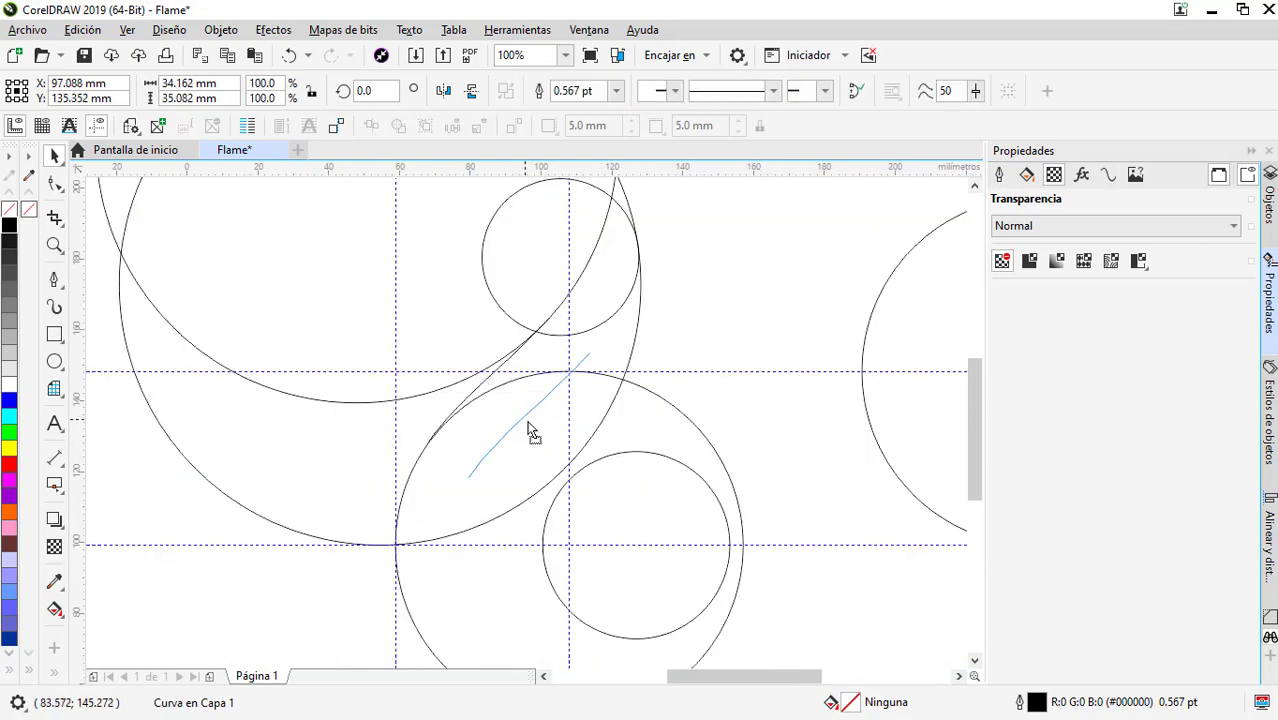
- Draw a straight line and snap its ends to the circle intersection and lower circle
drag(513, 523, 634, 398)
scroll(620, 440, up, 1)
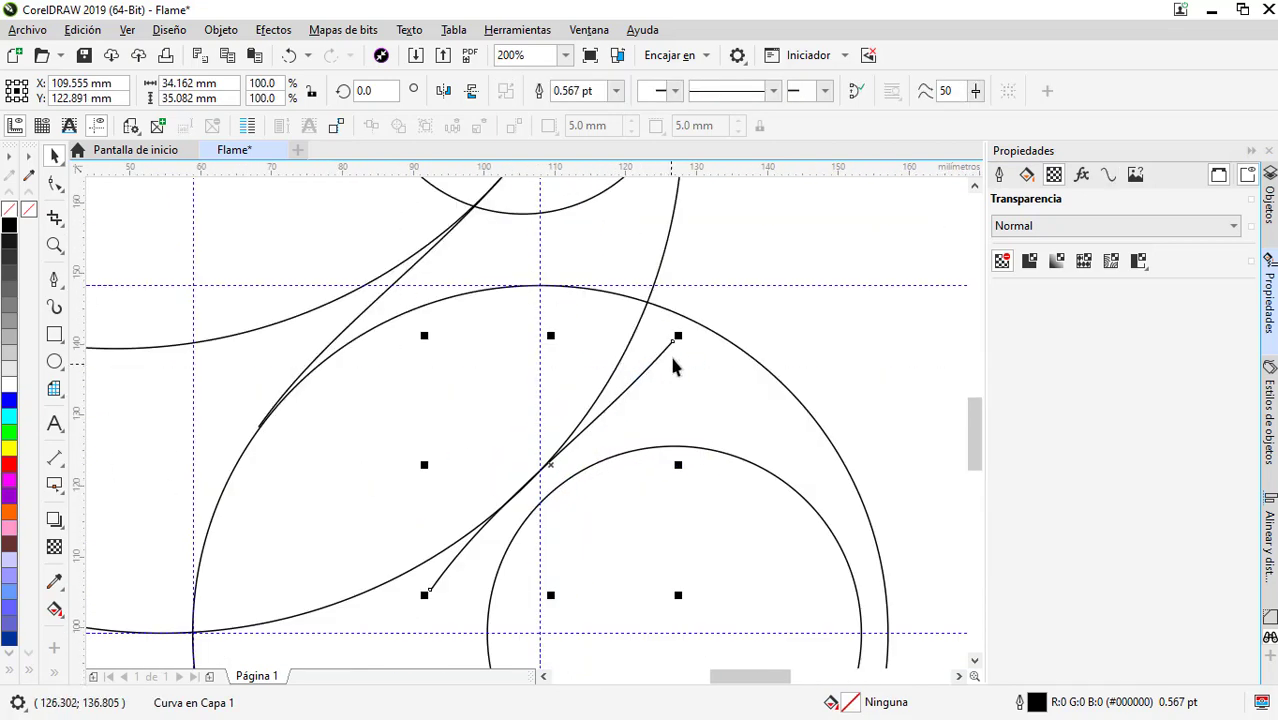
key(F10)
drag(673, 340, 645, 312)
drag(430, 592, 490, 605)
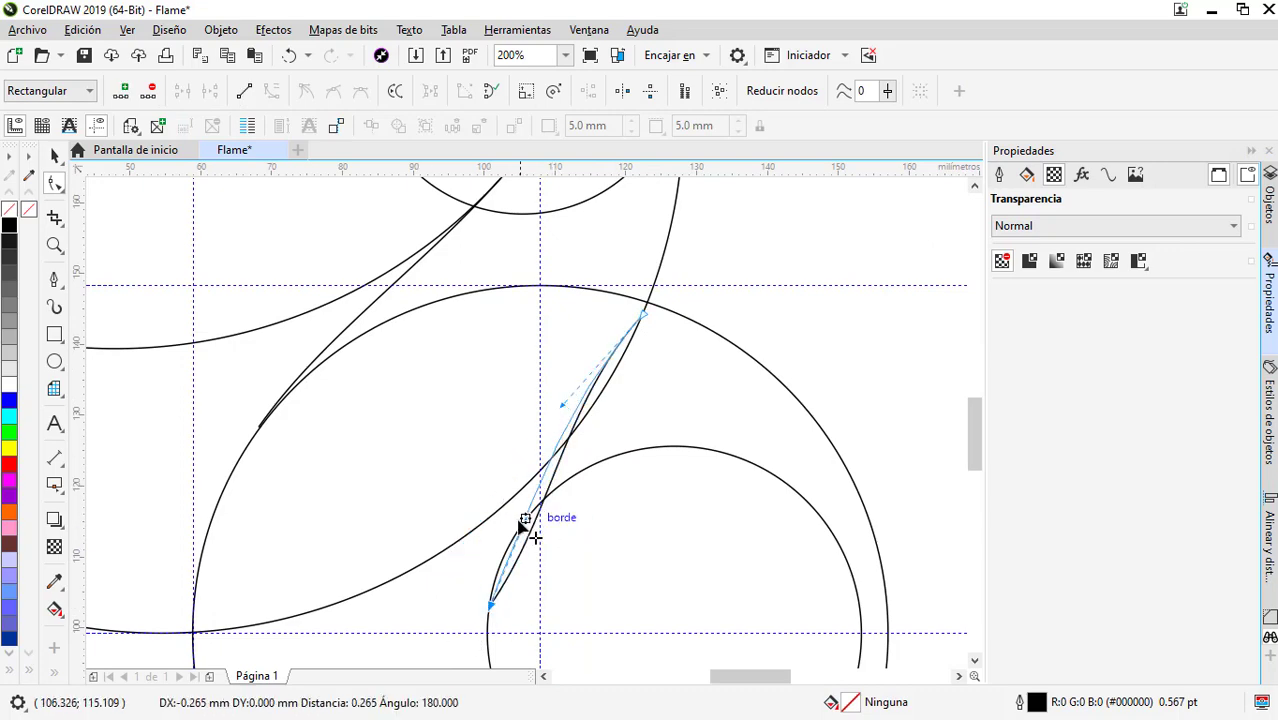
- Bend the line into a smooth curve flowing into the circles
drag(520, 522, 594, 443)
drag(503, 533, 593, 448)
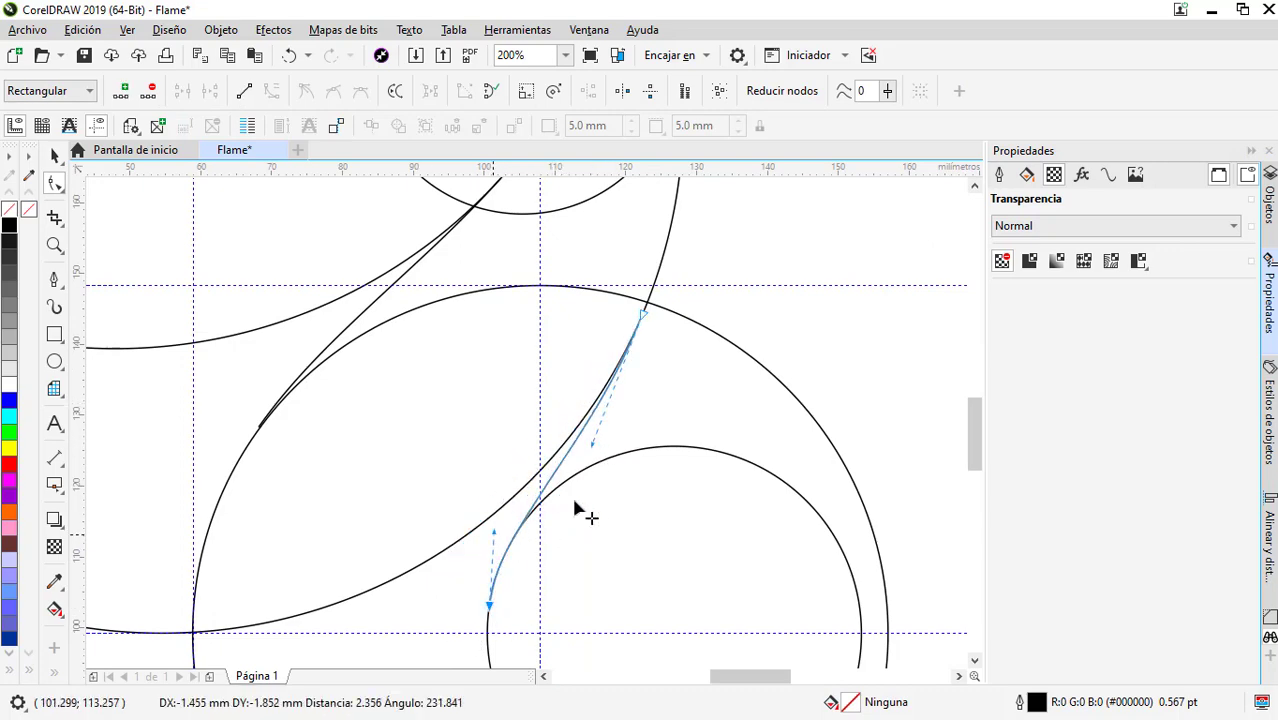
scroll(593, 448, down, 1)
scroll(590, 442, down, 1)
key(space)
scroll(580, 470, up, 1)
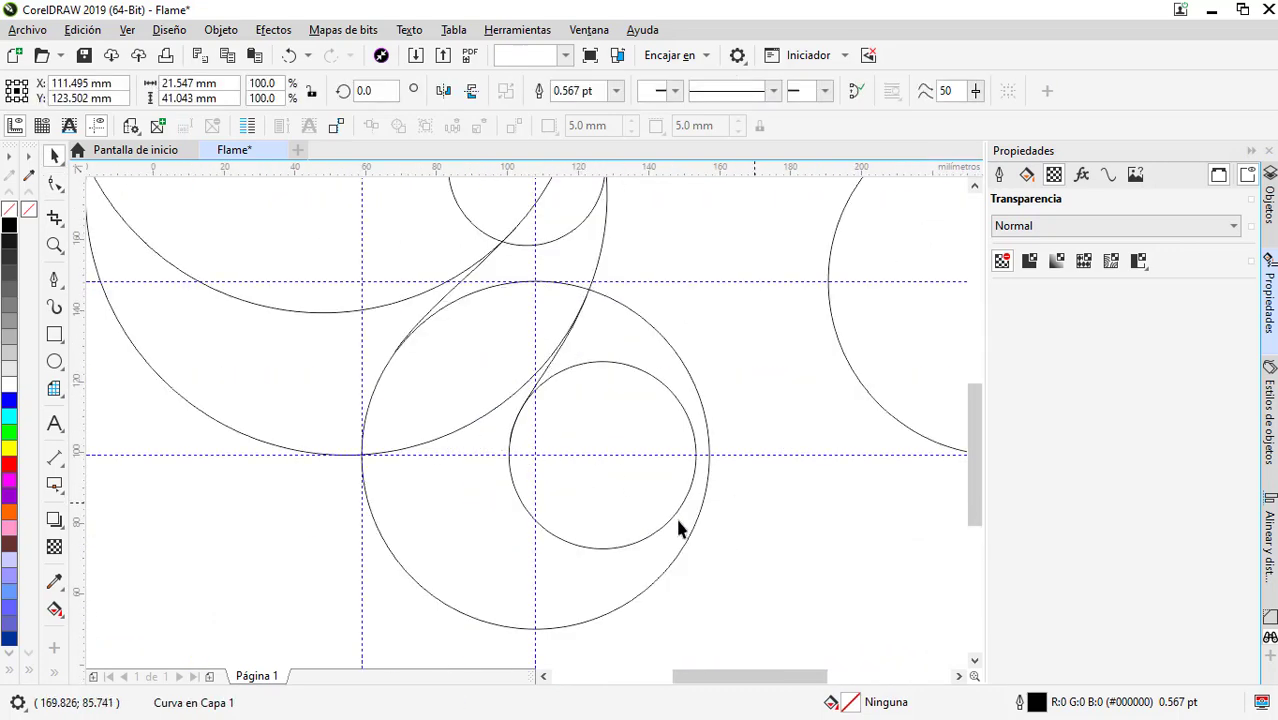
scroll(512, 530, down, 1)
click(512, 530)
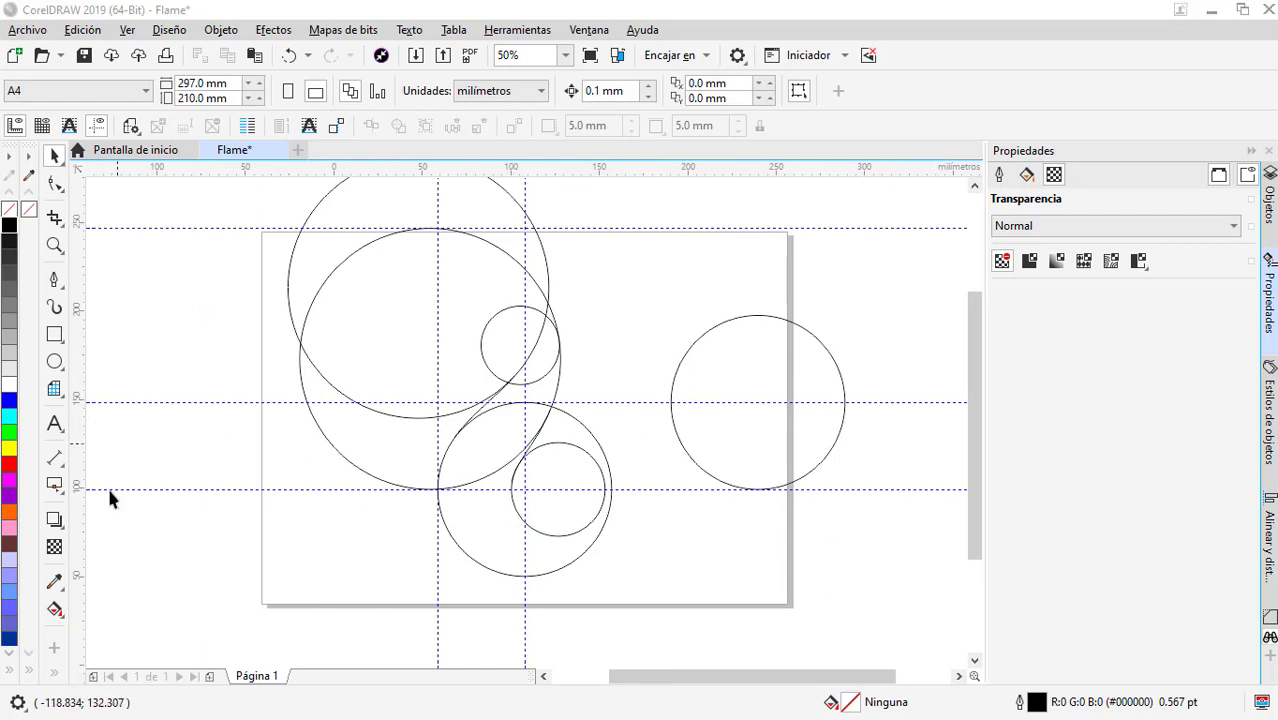
- Smart Fill the crescent between the circles green and adjust its tip node
click(55, 671)
click(85, 627)
scroll(534, 354, up, 1)
click(548, 350)
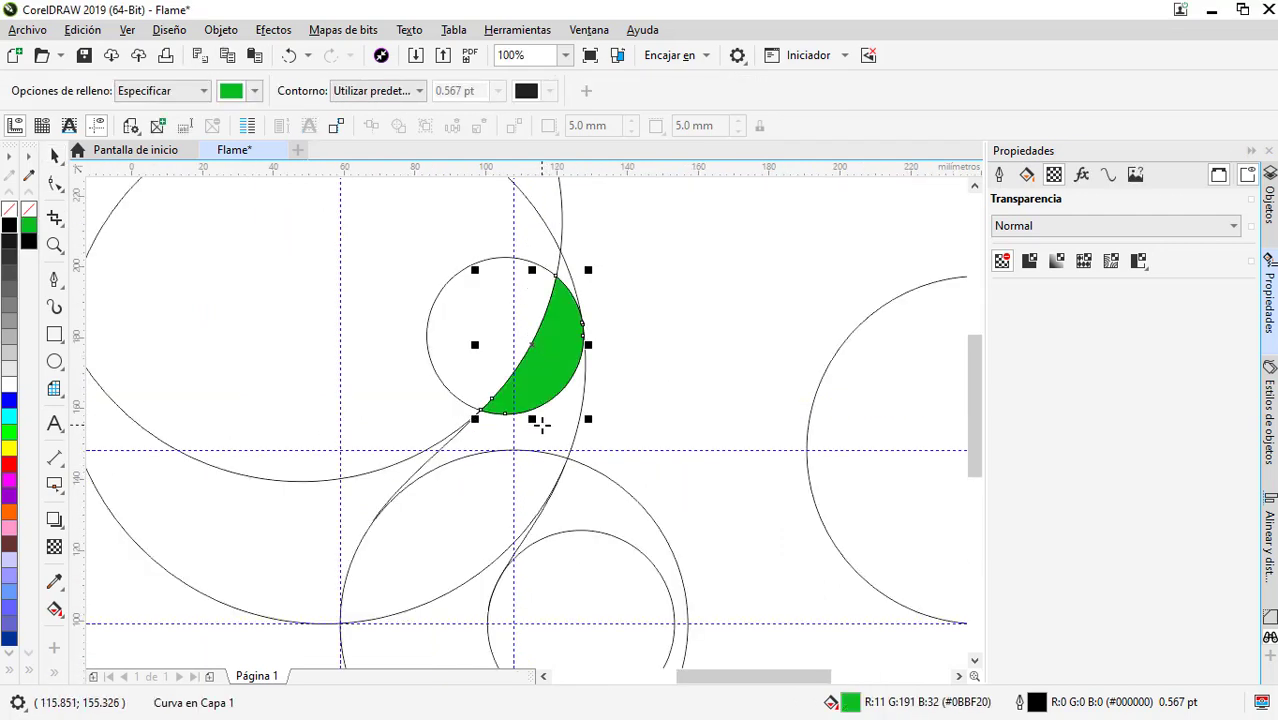
key(F10)
scroll(491, 417, up, 2)
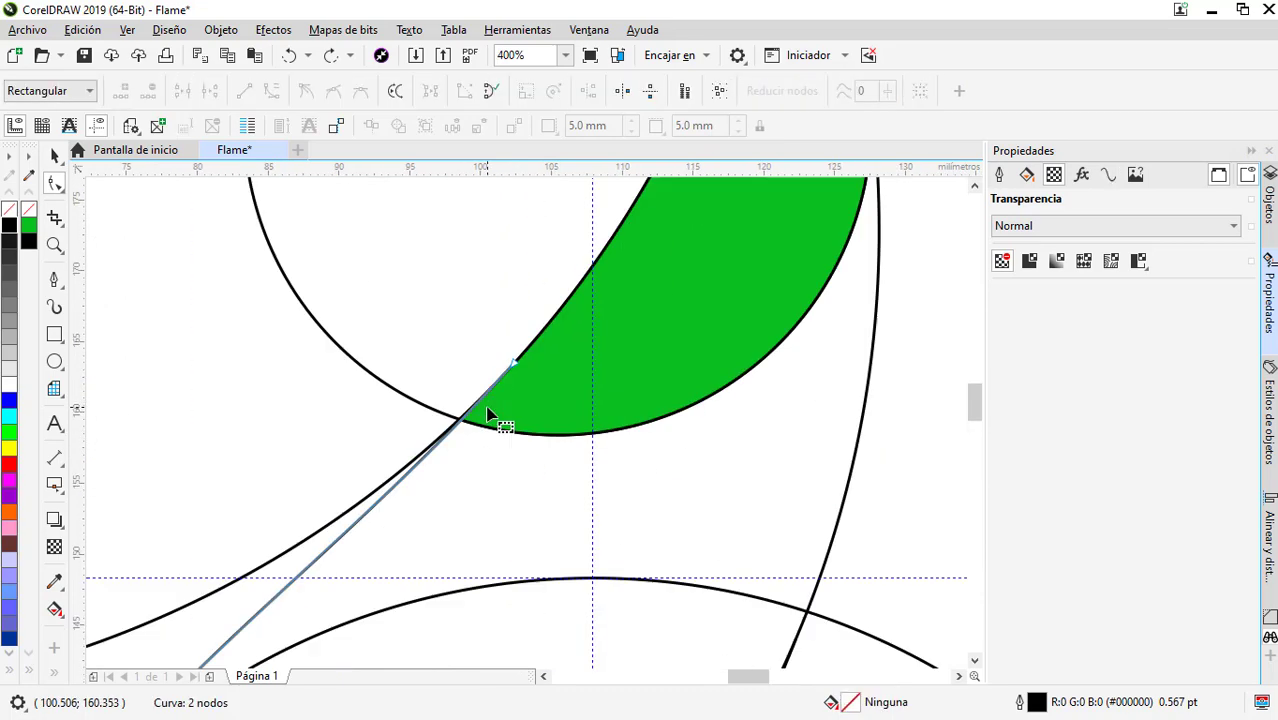
scroll(545, 325, up, 1)
drag(542, 319, 541, 308)
scroll(541, 309, down, 1)
scroll(541, 309, down, 1)
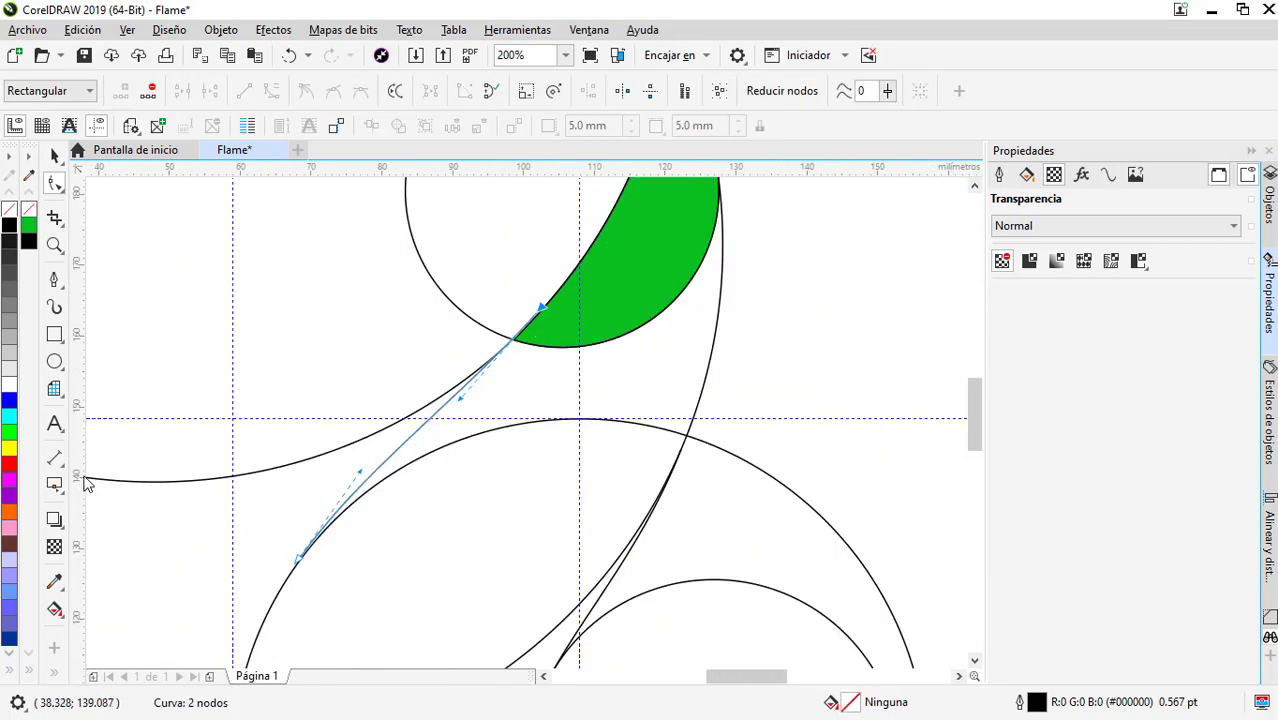
- Undo an oversized green fill and move nodes to close the gap at the green tip
click(85, 627)
click(633, 354)
scroll(535, 320, down, 1)
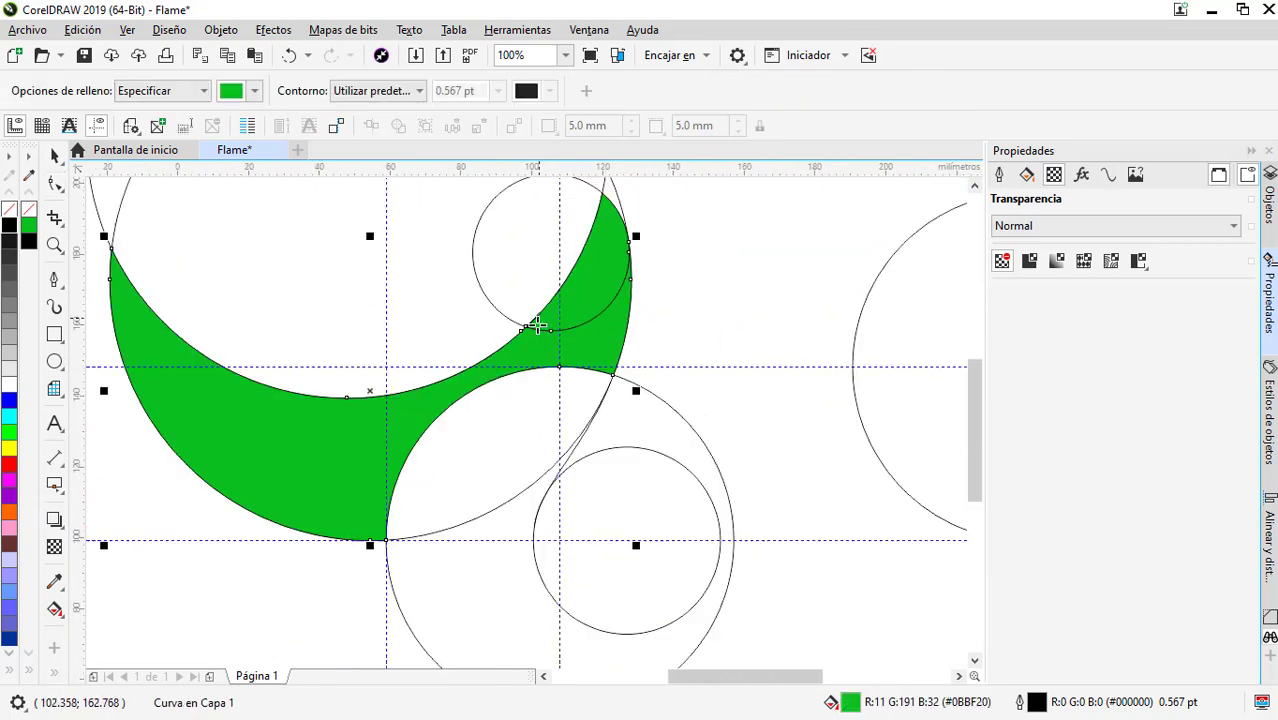
key(ctrl+z)
key(F10)
scroll(436, 424, up, 3)
drag(448, 484, 451, 481)
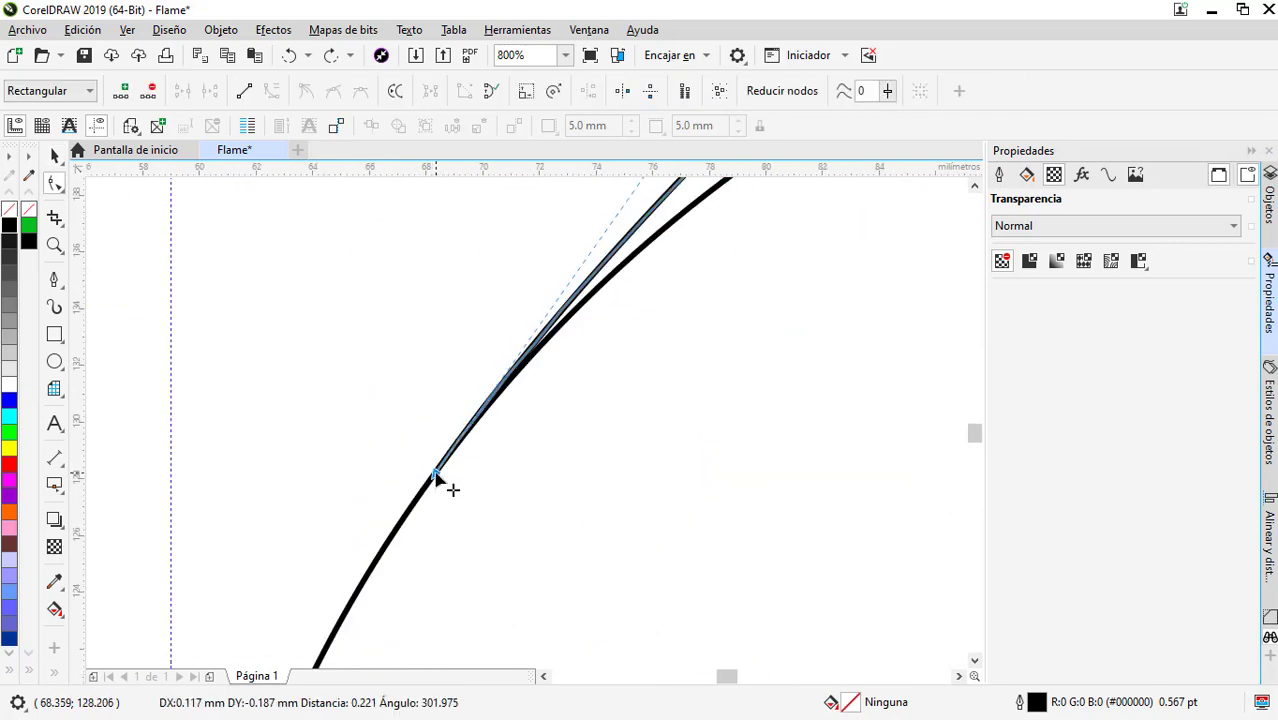
scroll(452, 470, down, 2)
scroll(662, 214, up, 2)
drag(640, 222, 642, 233)
scroll(642, 233, down, 2)
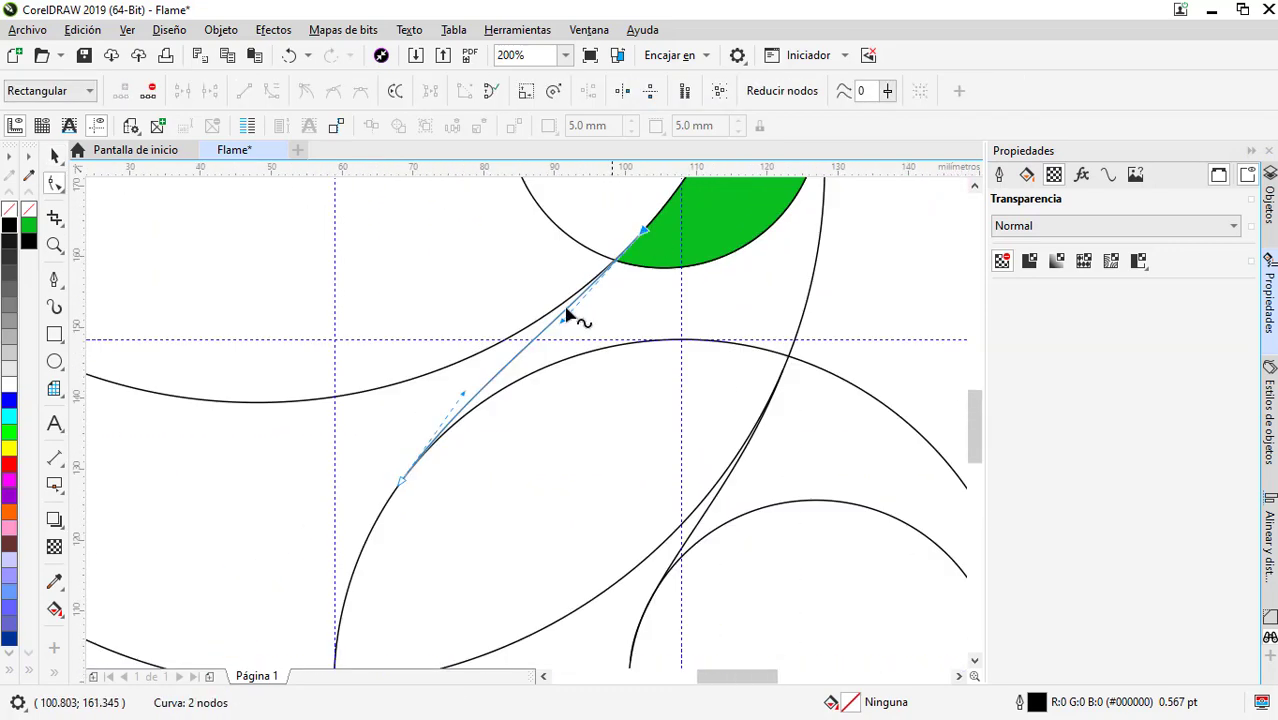
- Fill the lens region between the arcs green, undoing the unwanted large-circle fill
click(85, 627)
click(593, 317)
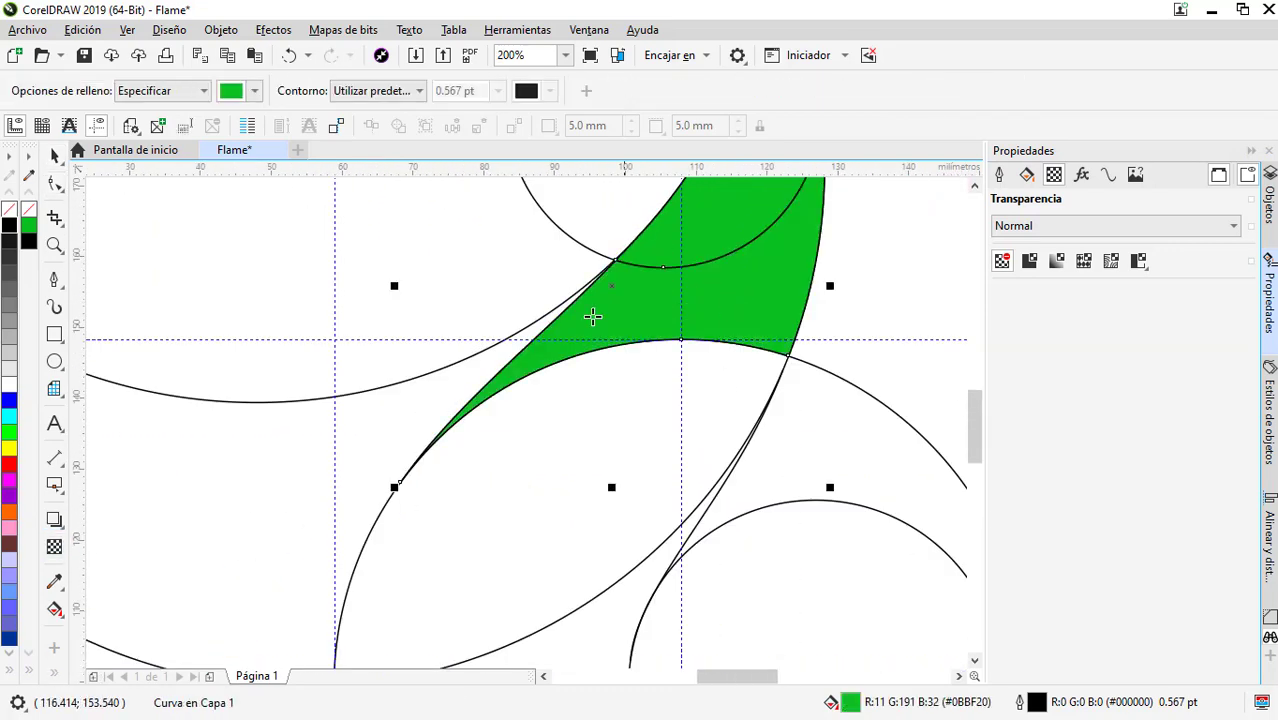
scroll(593, 317, down, 1)
click(545, 528)
key(ctrl+z)
- Nudge the connecting curve's top and lower nodes to seal the gaps
key(F10)
scroll(642, 448, up, 2)
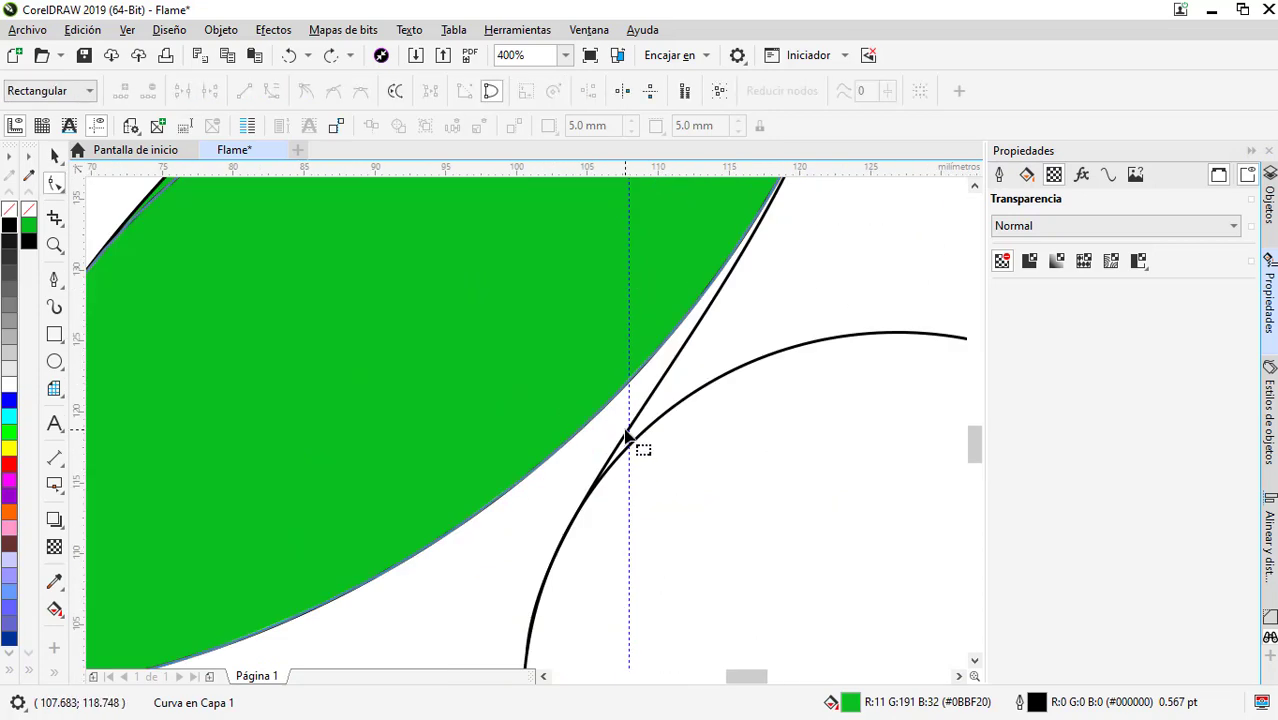
scroll(542, 613, down, 1)
click(542, 613)
scroll(478, 550, up, 3)
scroll(659, 285, down, 1)
scroll(660, 240, up, 1)
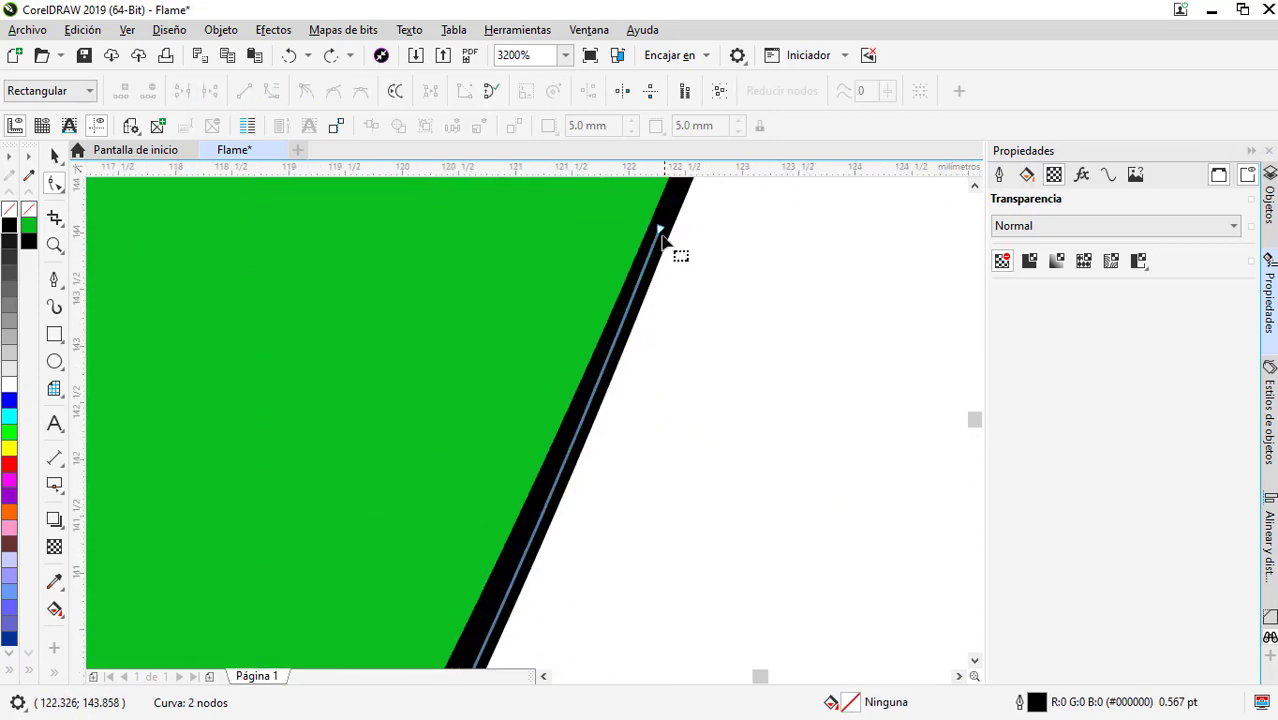
drag(660, 240, 661, 241)
scroll(663, 250, down, 3)
scroll(518, 546, up, 3)
drag(478, 492, 484, 492)
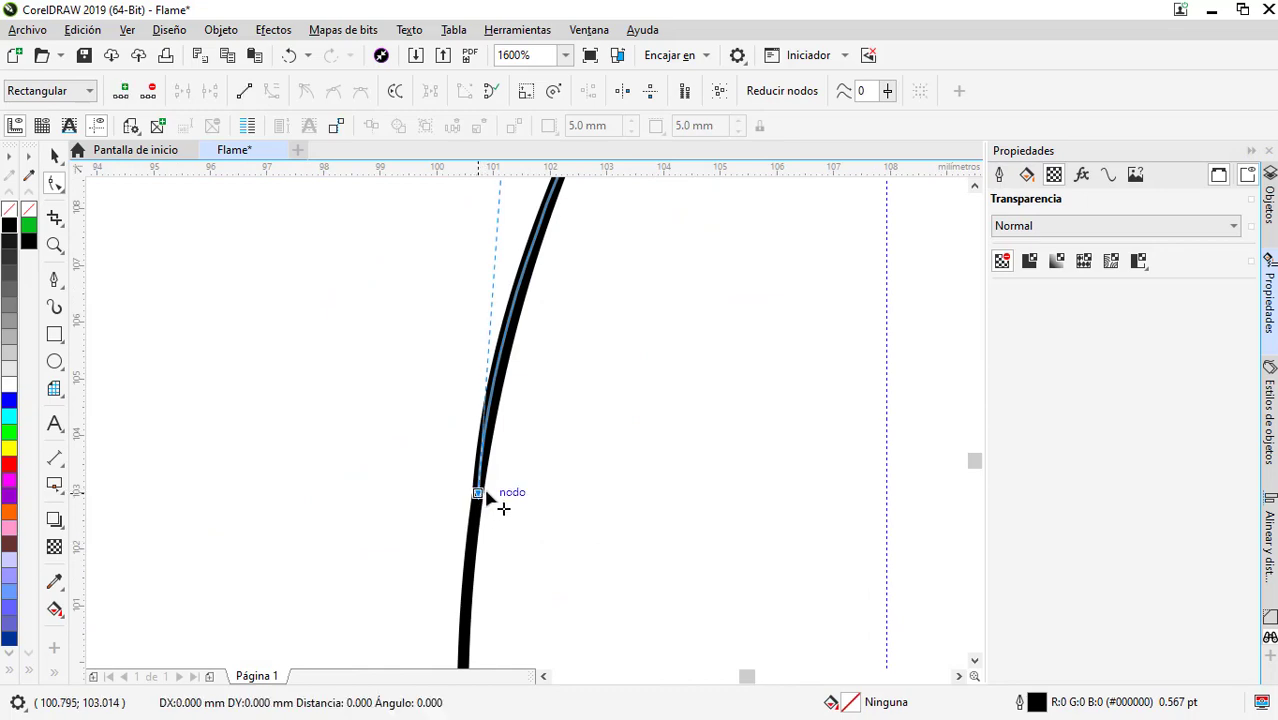
scroll(481, 493, down, 3)
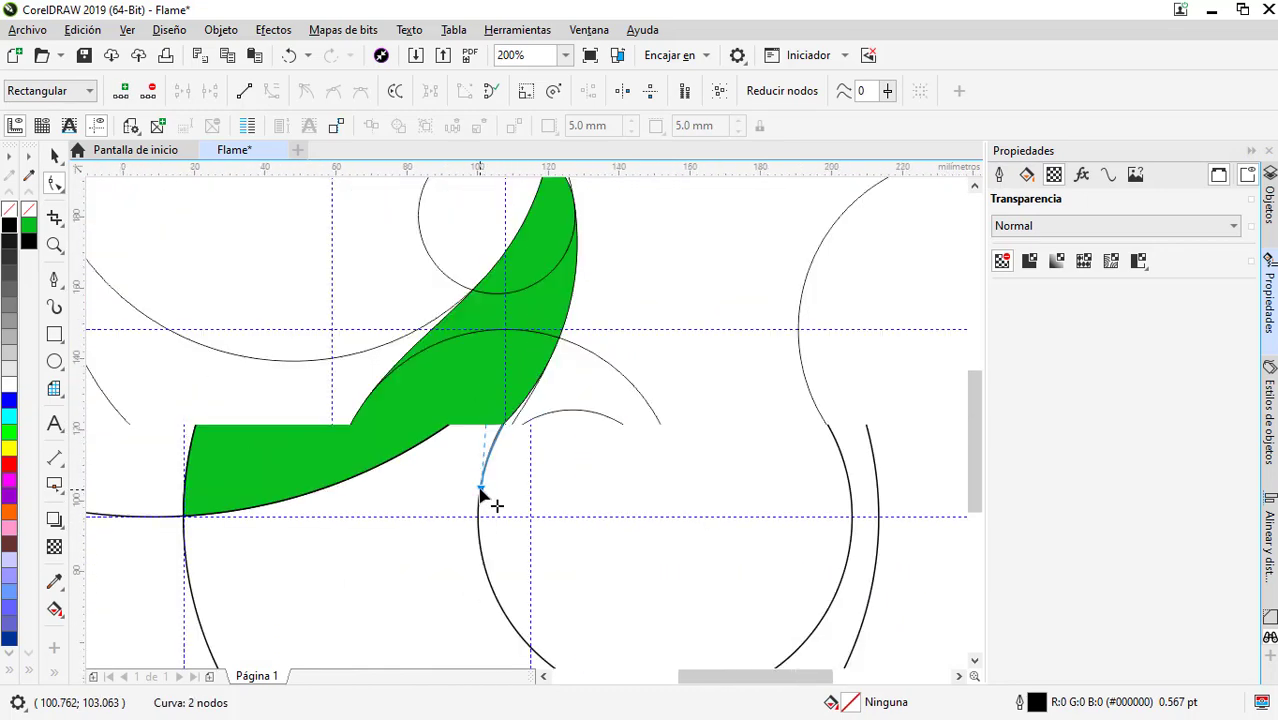
click(57, 677)
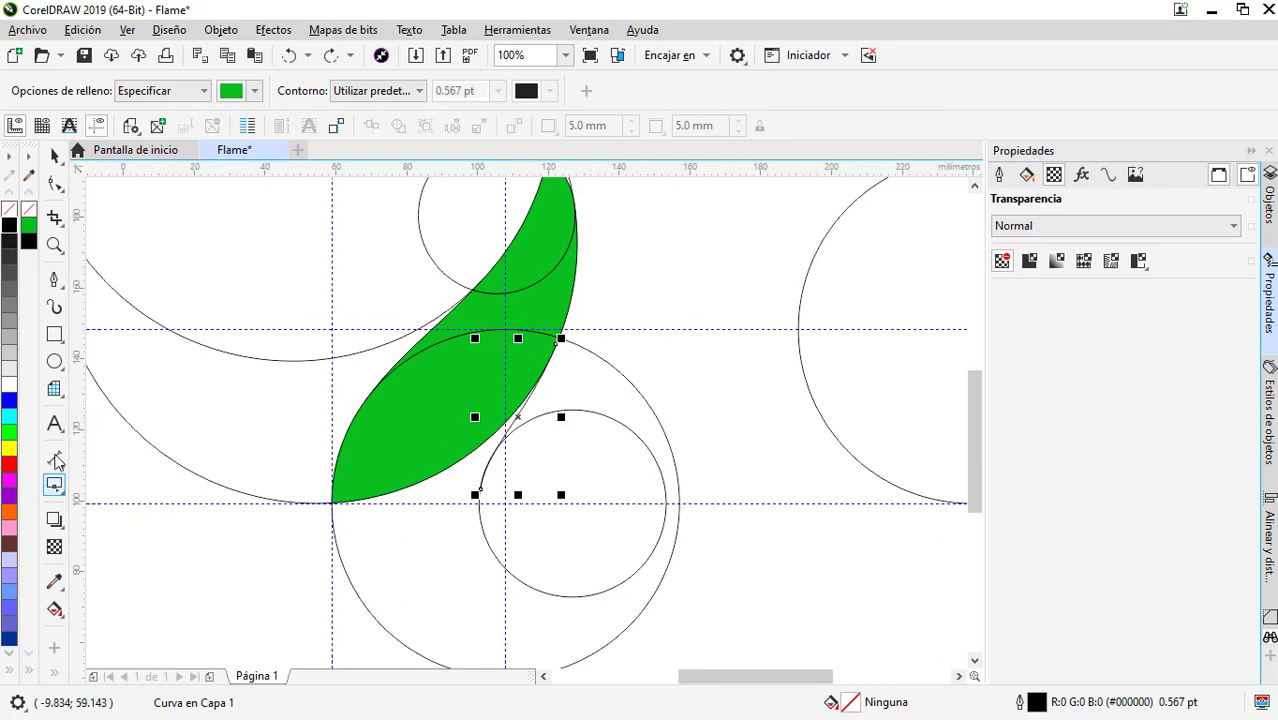
- Draw a Bézier curve from the large circle's edge around the small circle
click(55, 281)
scroll(670, 462, up, 2)
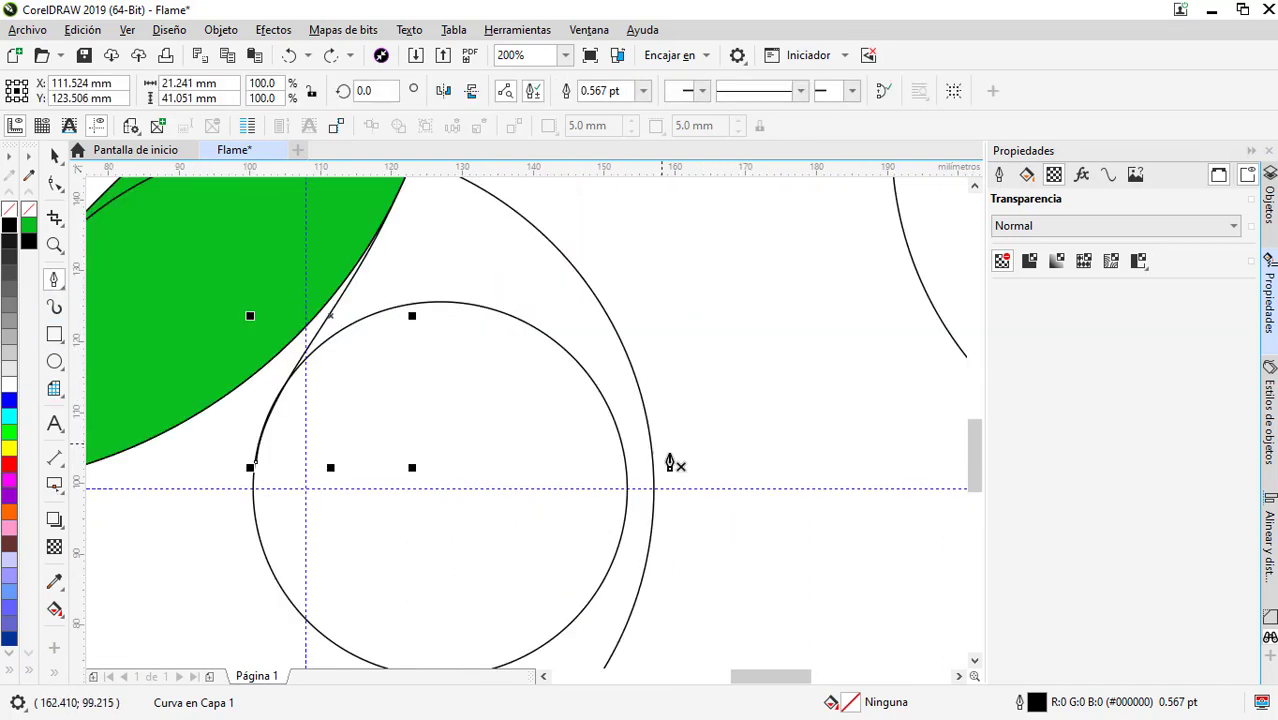
click(510, 212)
drag(623, 524, 594, 598)
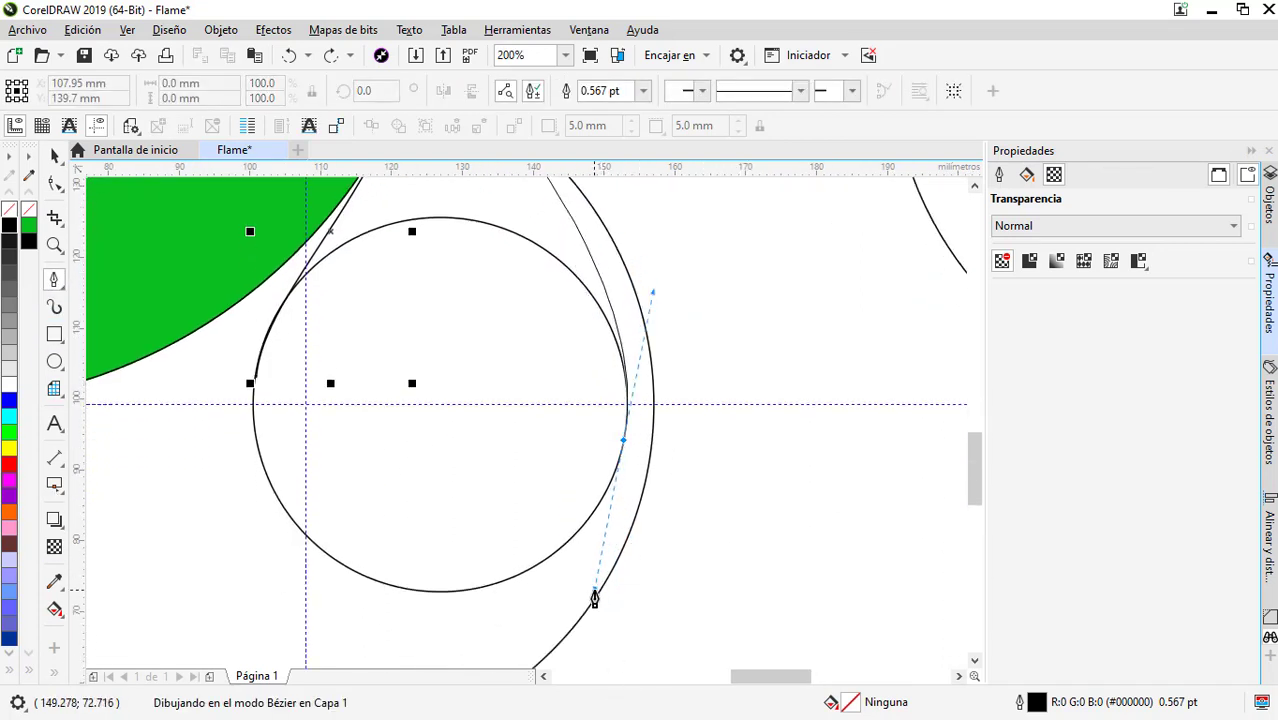
key(Escape)
key(Escape)
scroll(612, 517, down, 2)
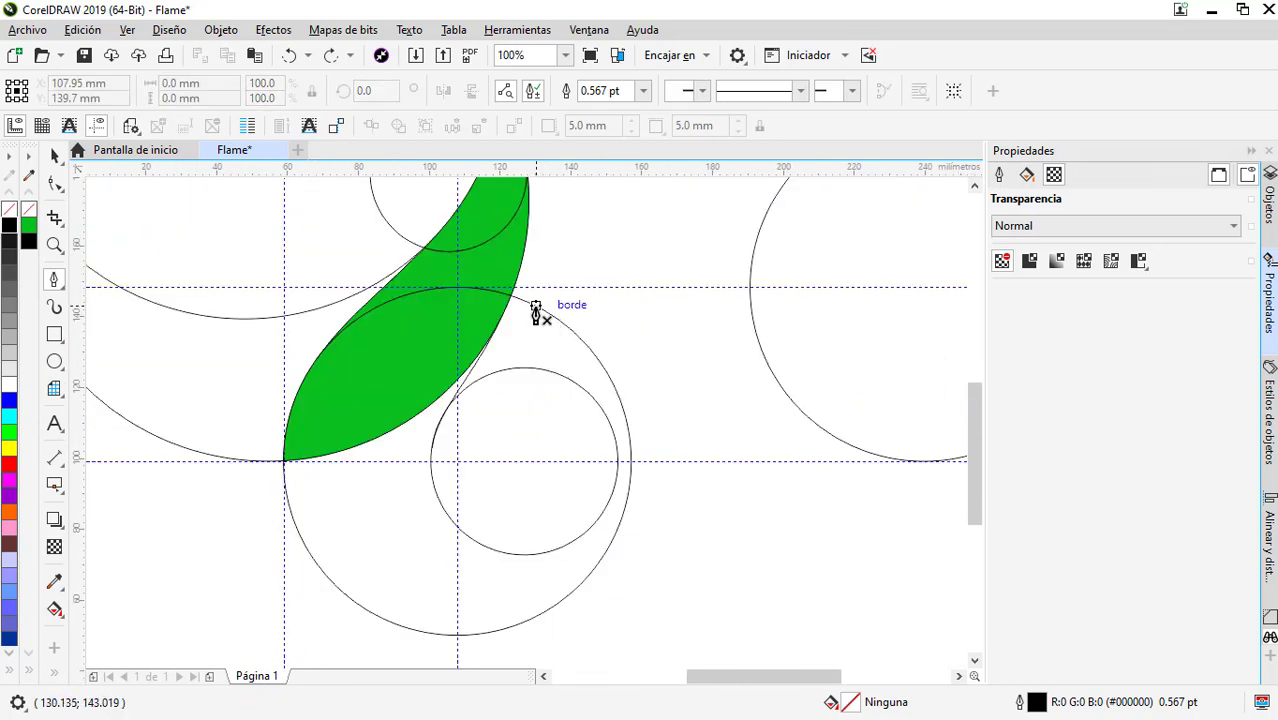
drag(617, 461, 609, 538)
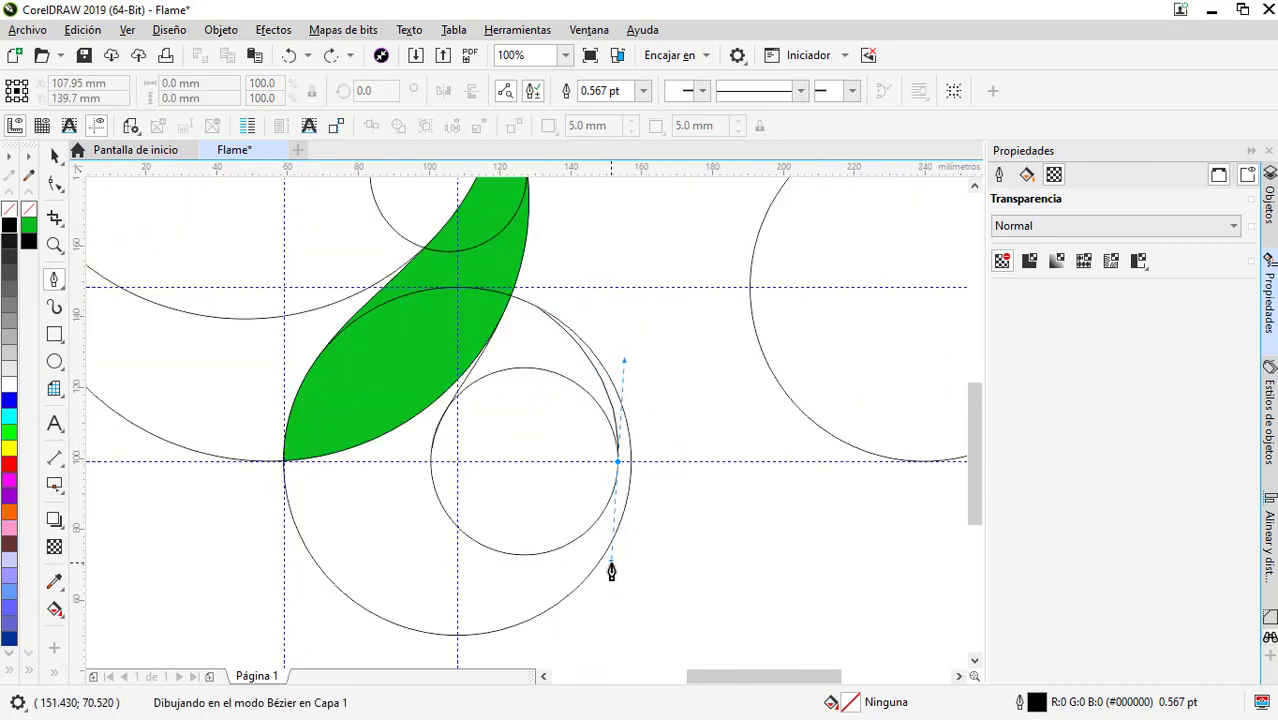
key(Escape)
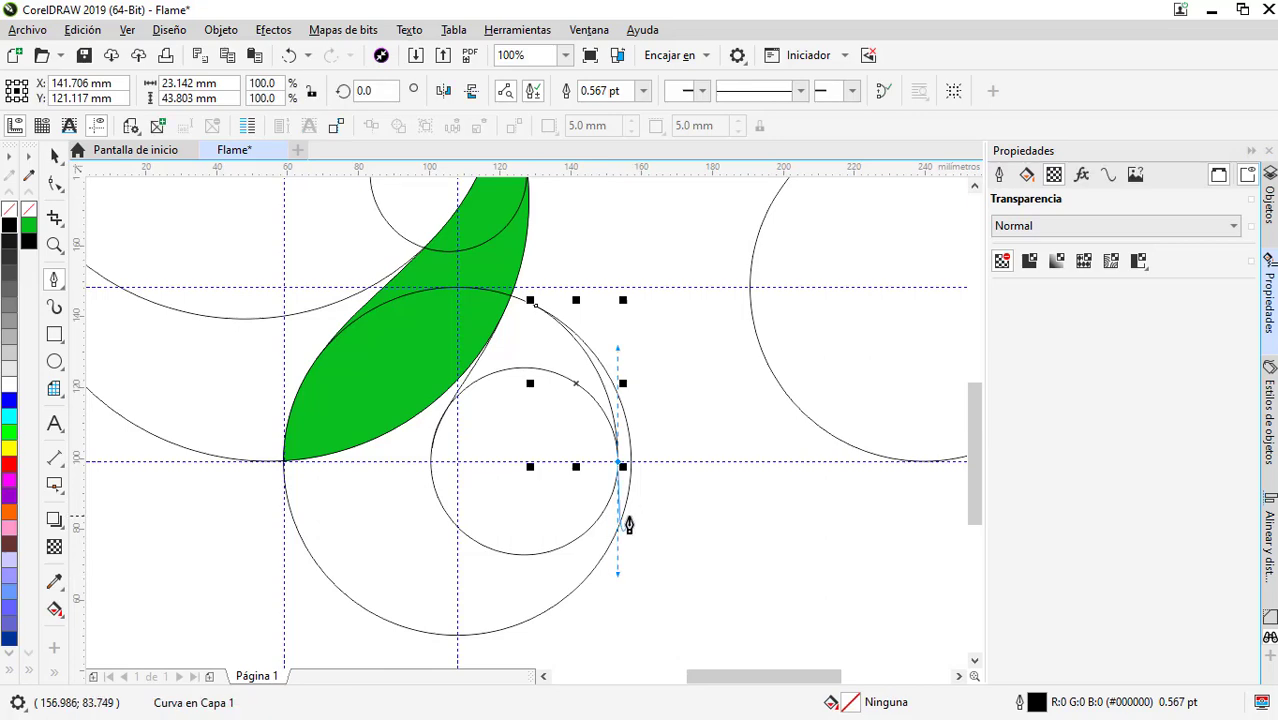
- Smart Fill the flame's curling base green
click(57, 679)
click(54, 609)
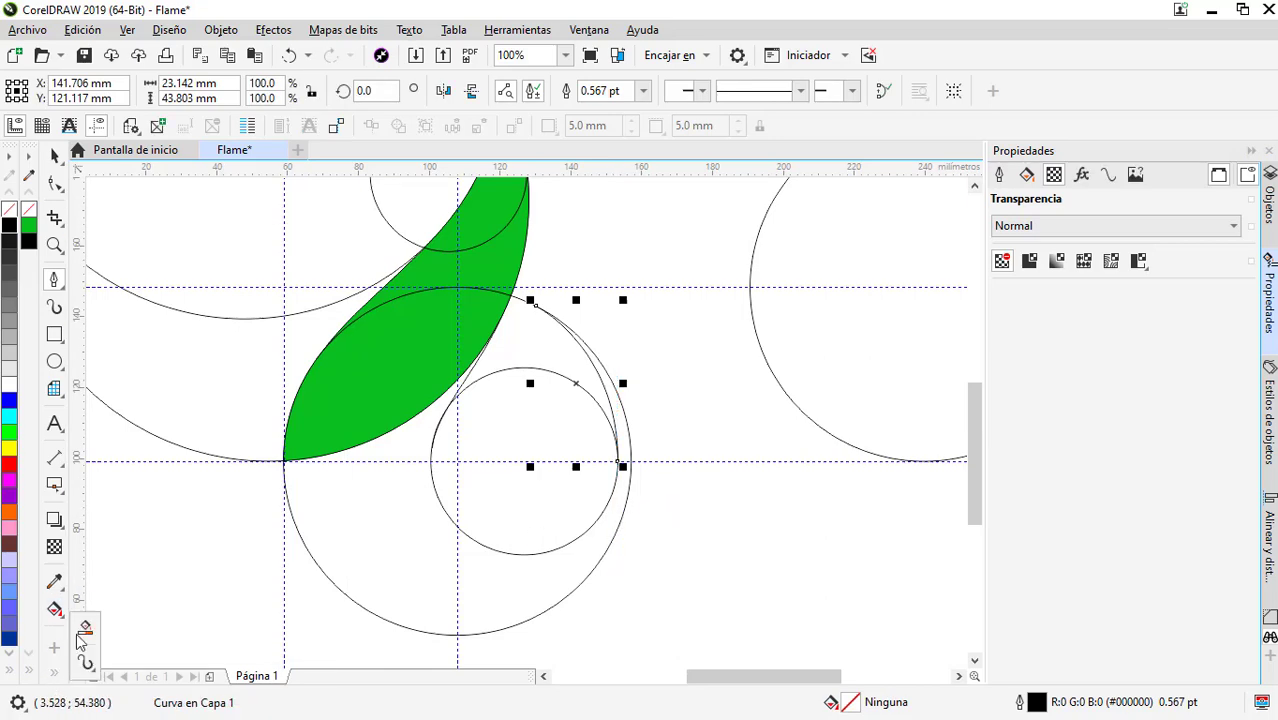
click(86, 633)
click(629, 400)
scroll(580, 555, down, 1)
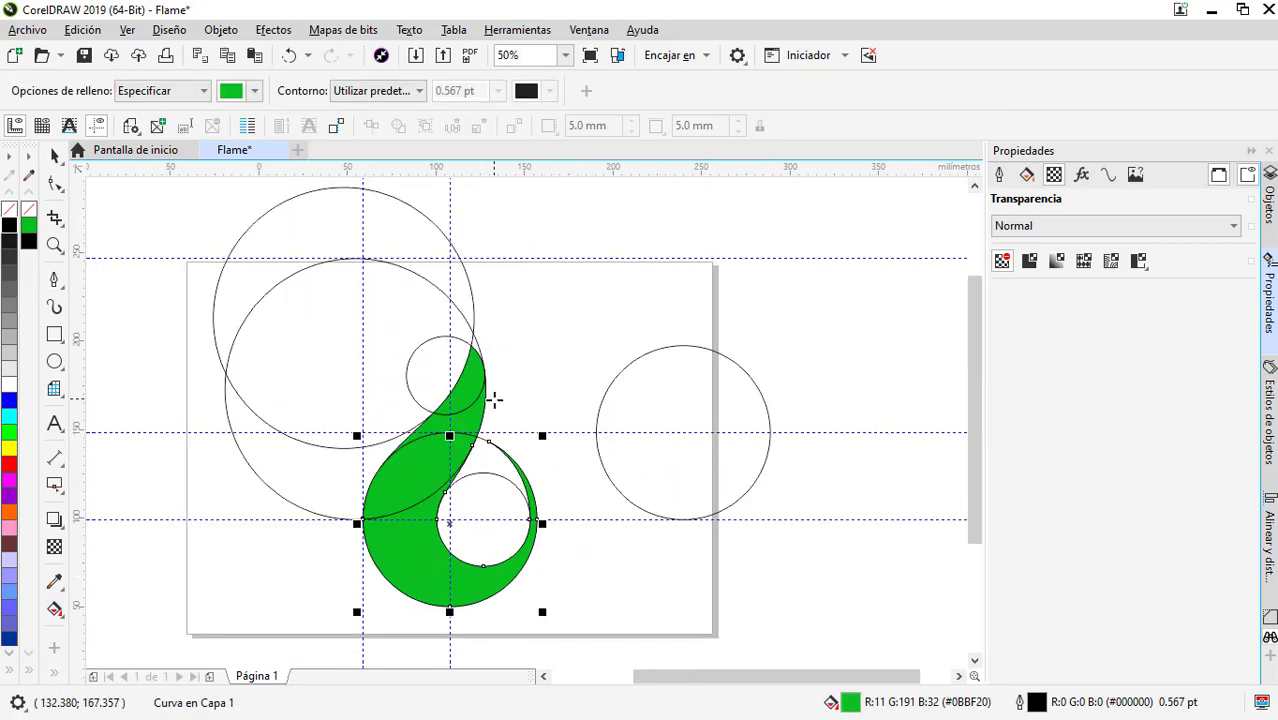
- Move the green flame pieces aside, shift the construction circles off the page, and return the flame
scroll(742, 550, down, 1)
key(space)
scroll(476, 499, up, 1)
click(465, 414)
shift+click(541, 352)
scroll(541, 352, up, 1)
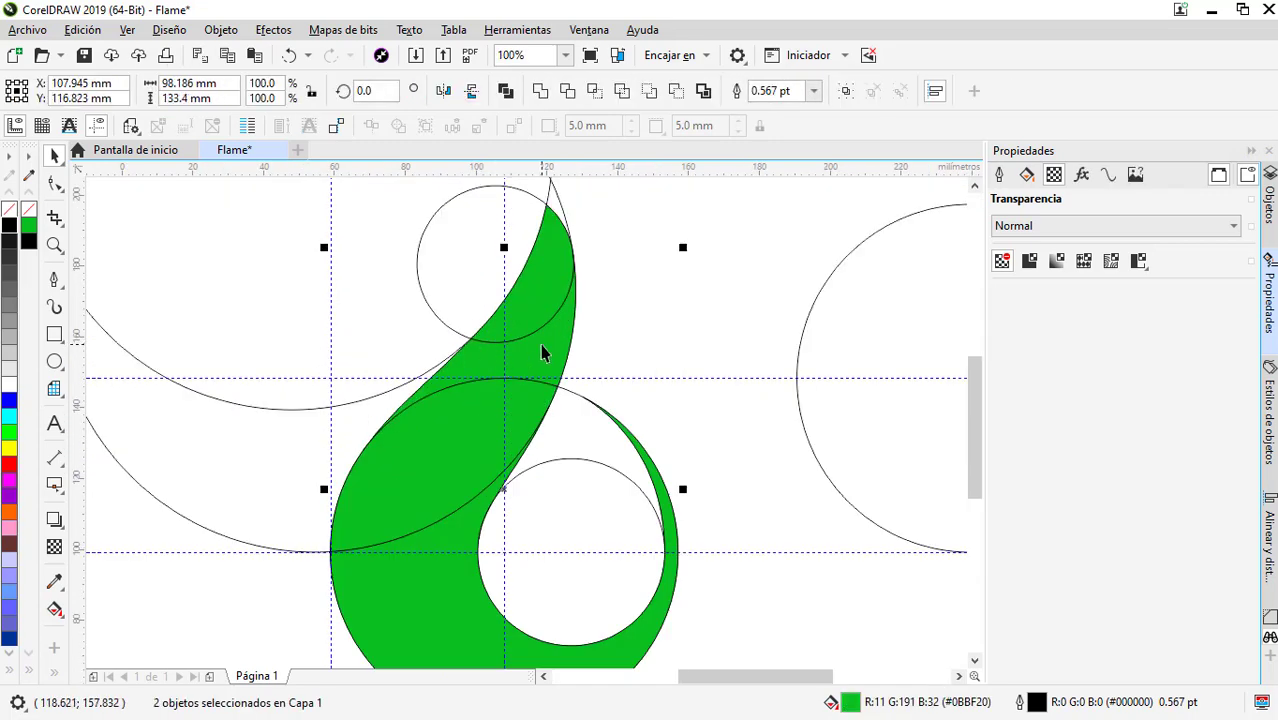
scroll(541, 352, down, 1)
drag(542, 300, 214, 328)
scroll(519, 408, down, 1)
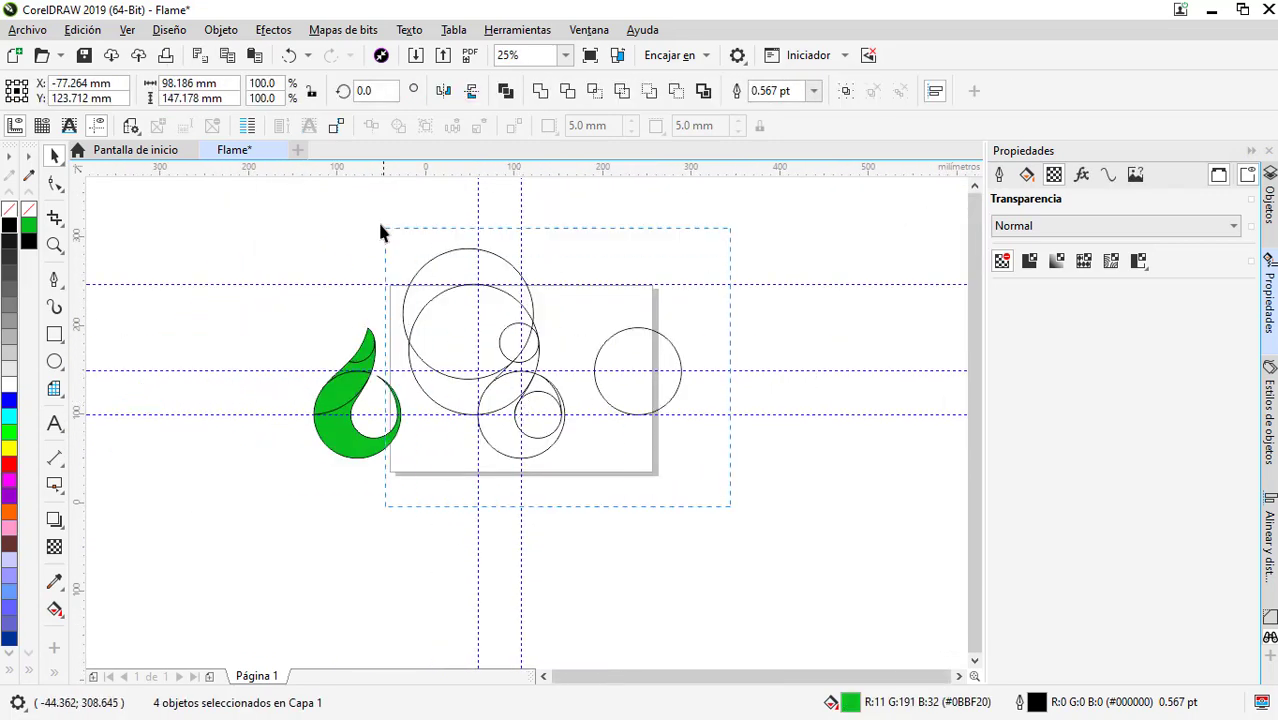
mouse_move(468, 248)
mouse_down()
mouse_move(513, 262)
mouse_move(843, 250)
mouse_up()
click(588, 285)
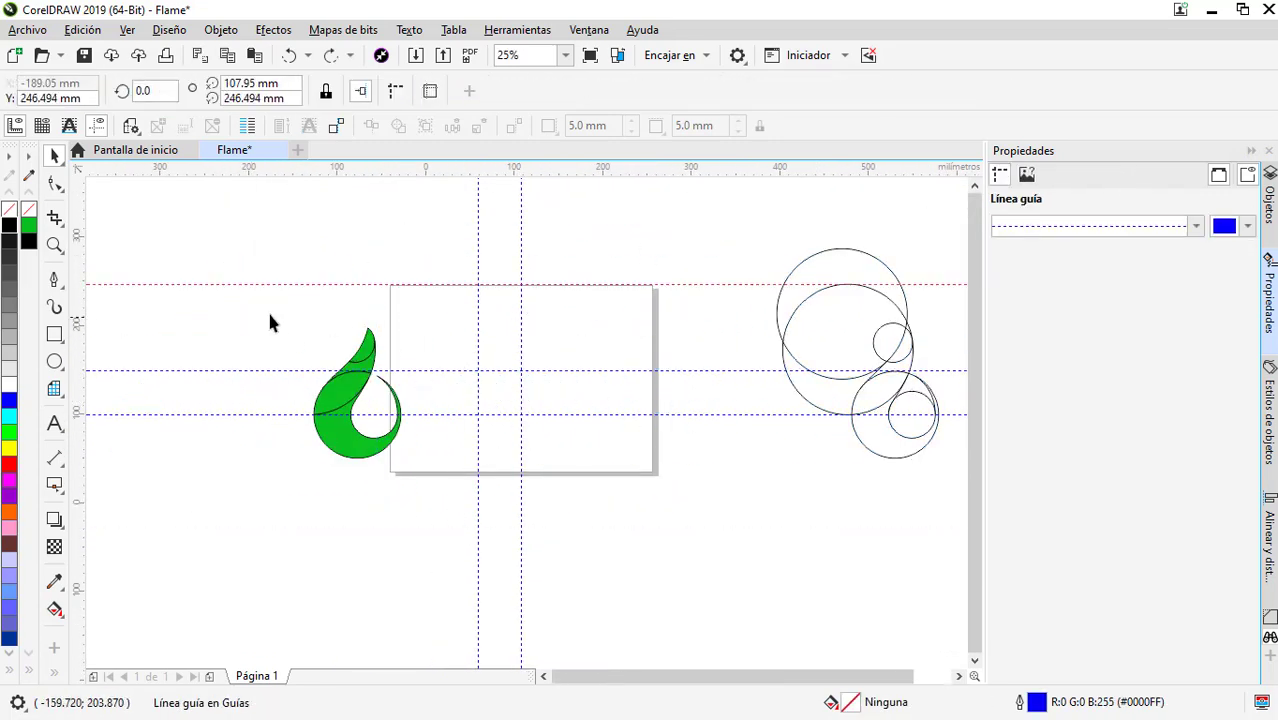
drag(371, 452, 518, 454)
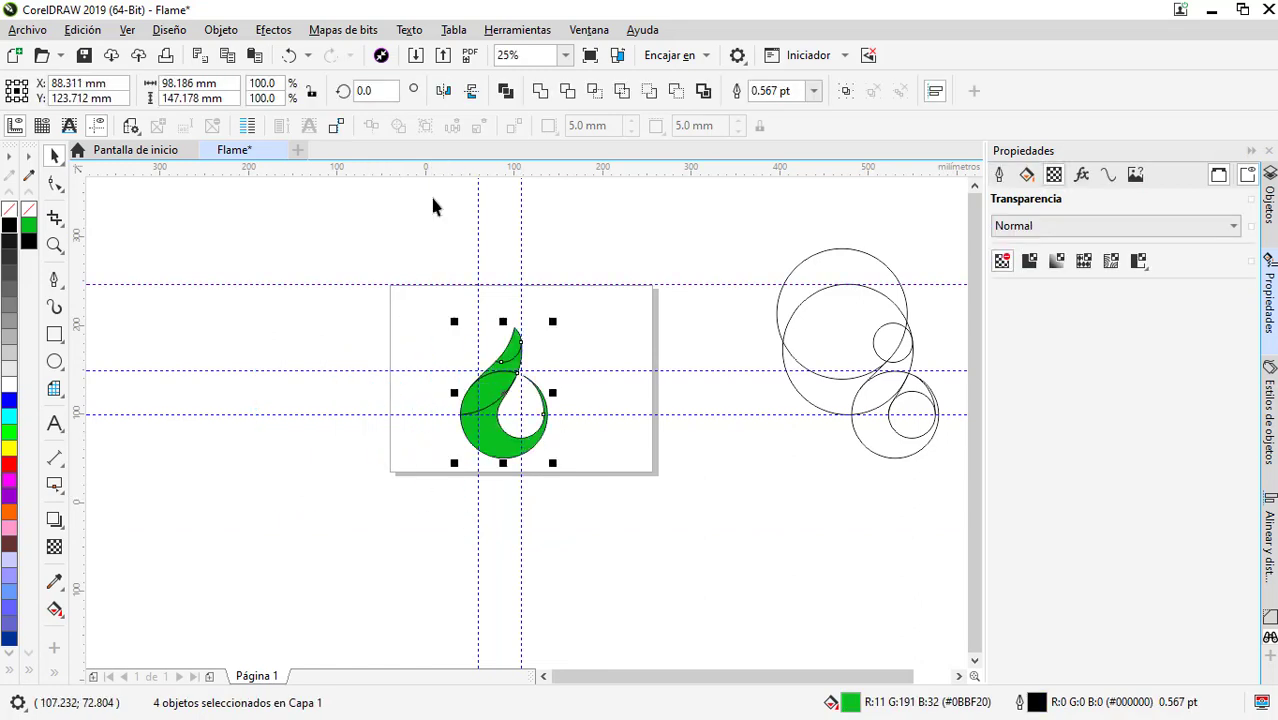
- Delete the leftover guidelines around the flame
click(134, 35)
click(479, 251)
key(Delete)
click(521, 258)
shift+click(537, 286)
key(Delete)
click(566, 371)
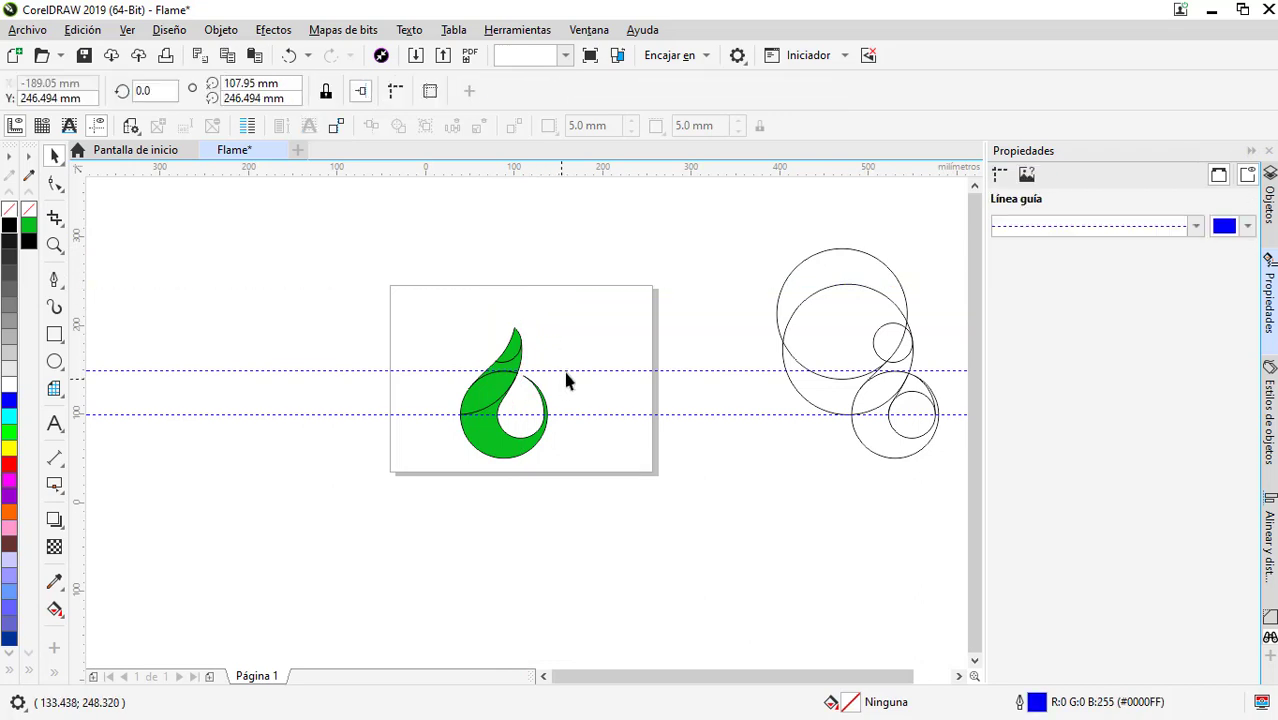
key(Delete)
click(563, 413)
key(Delete)
click(494, 350)
scroll(494, 360, up, 1)
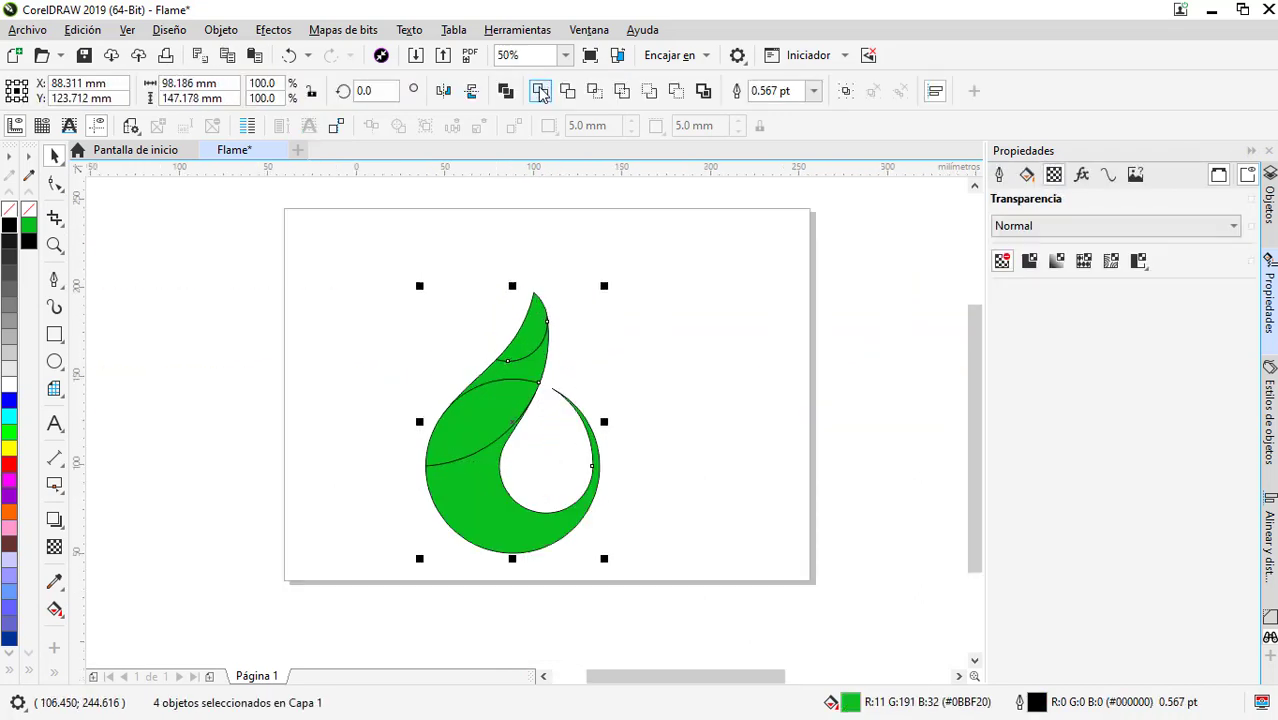
- Delete the stray seam nodes inside the green flame
key(F10)
scroll(404, 438, up, 2)
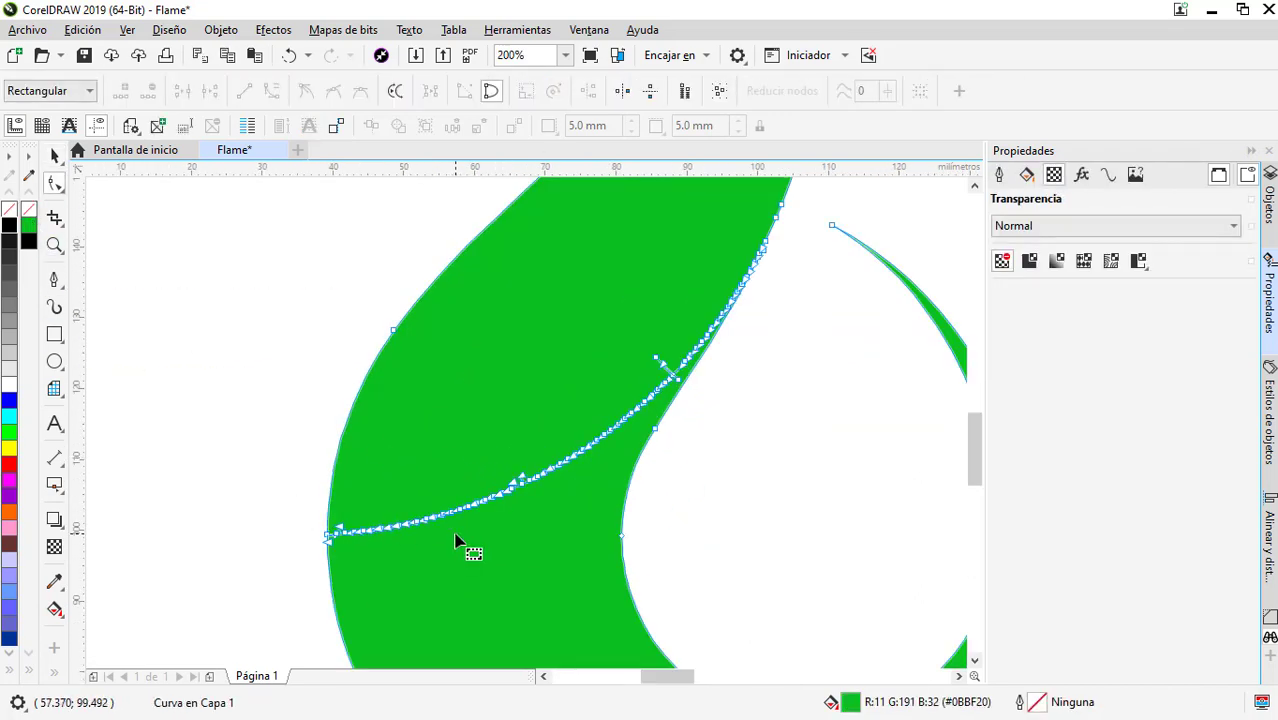
drag(551, 550, 553, 551)
key(Delete)
drag(580, 323, 614, 457)
key(Delete)
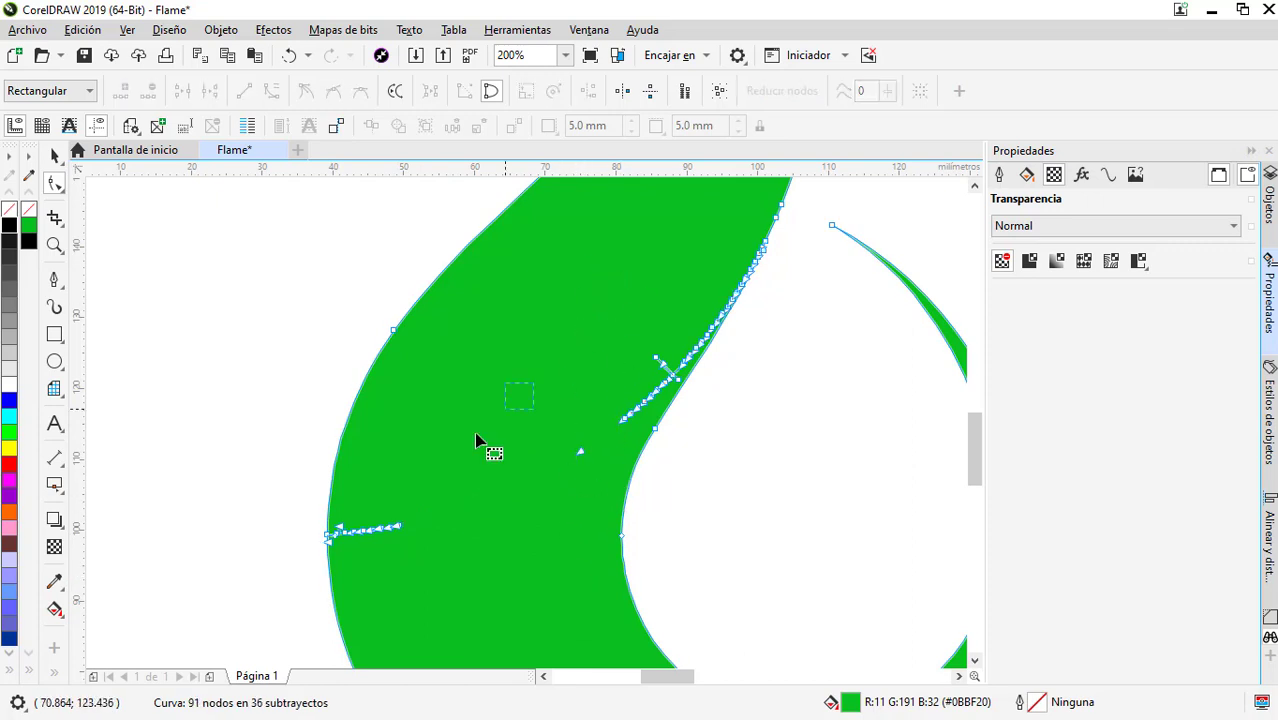
drag(313, 567, 313, 562)
key(Delete)
drag(599, 365, 706, 448)
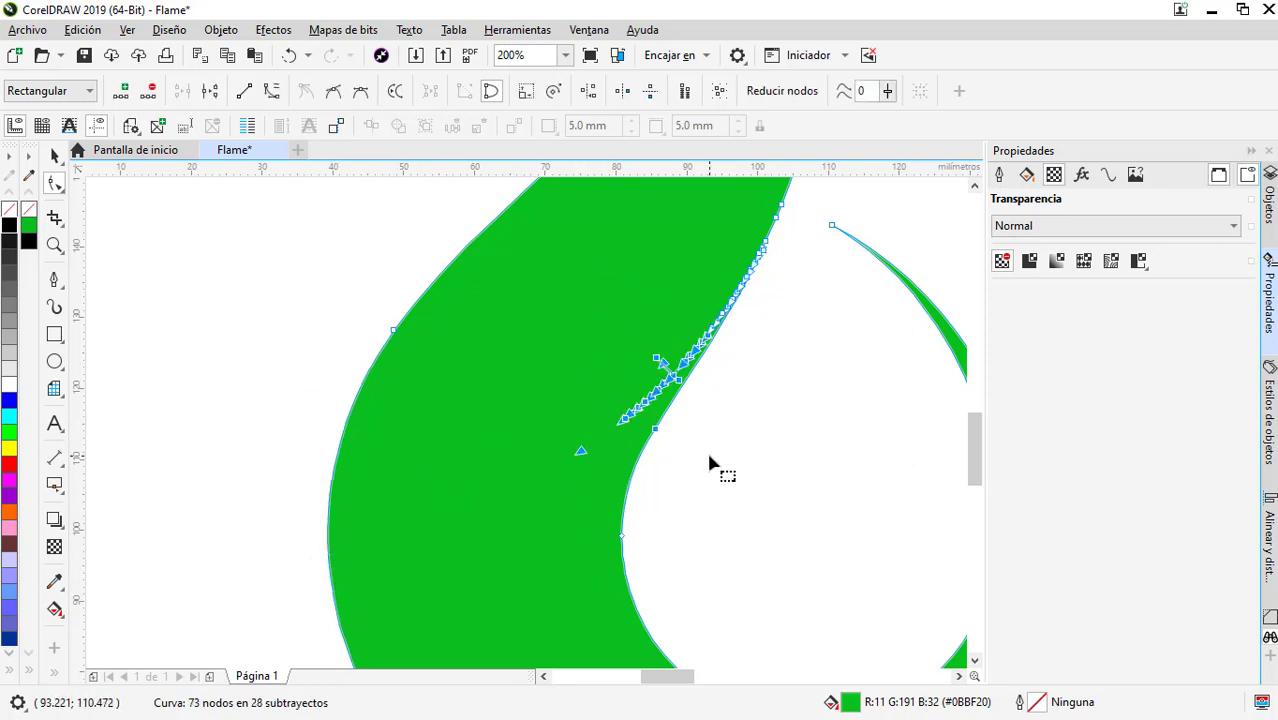
key(Delete)
- Delete the remaining excess nodes and deselect the finished flame
scroll(706, 448, down, 1)
scroll(675, 322, up, 1)
drag(490, 345, 593, 494)
key(Delete)
drag(426, 240, 399, 214)
key(Delete)
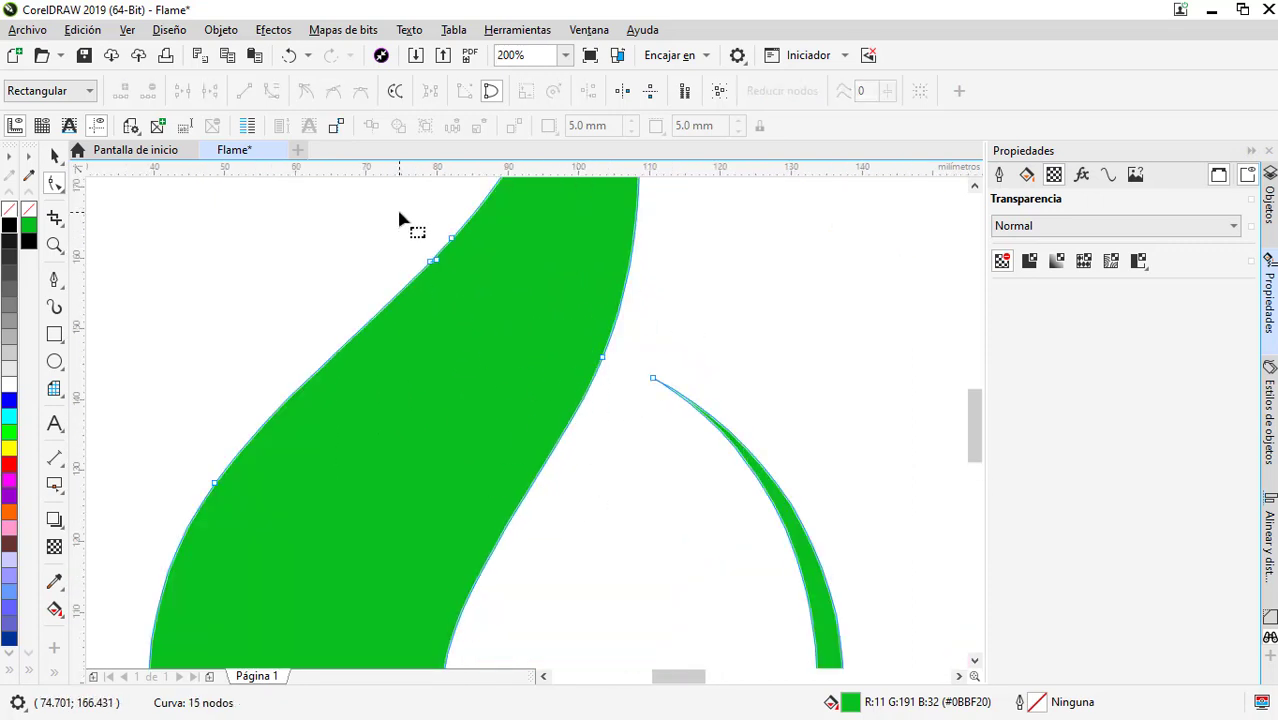
key(Delete)
scroll(516, 288, up, 1)
scroll(516, 288, up, 1)
key(Delete)
scroll(491, 251, down, 1)
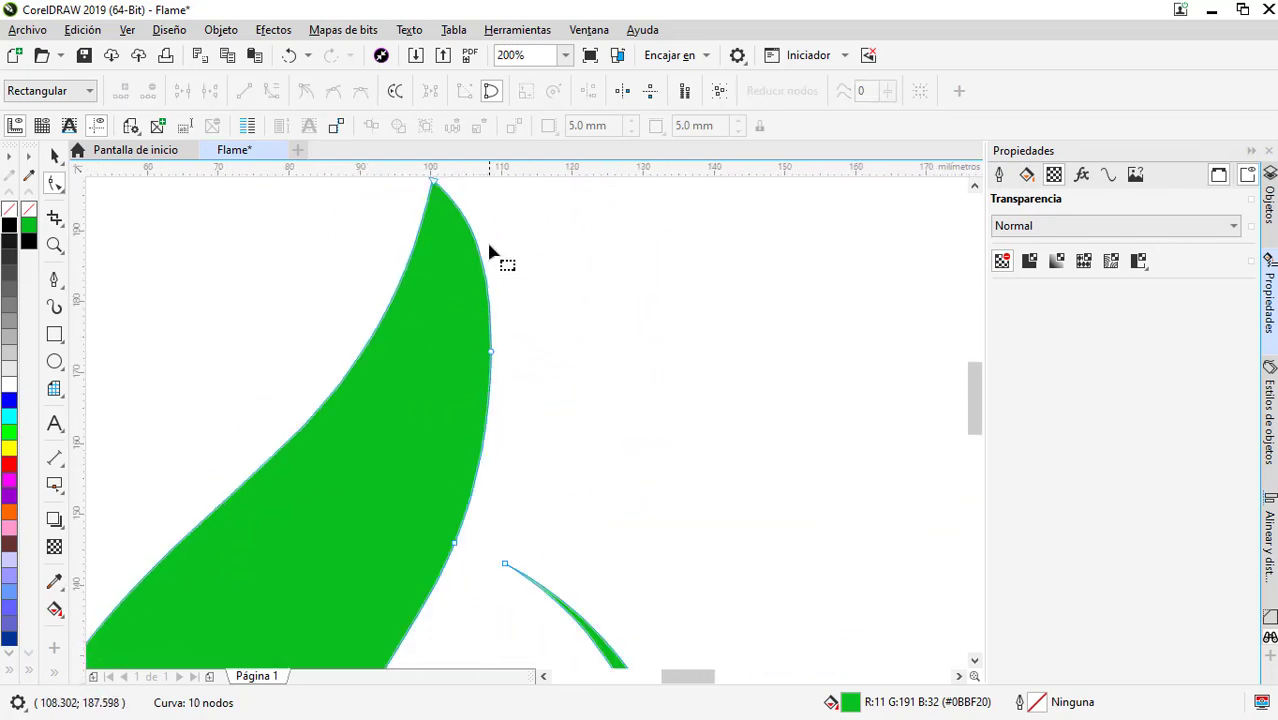
scroll(491, 251, down, 2)
scroll(491, 443, up, 1)
key(space)
scroll(537, 410, down, 1)
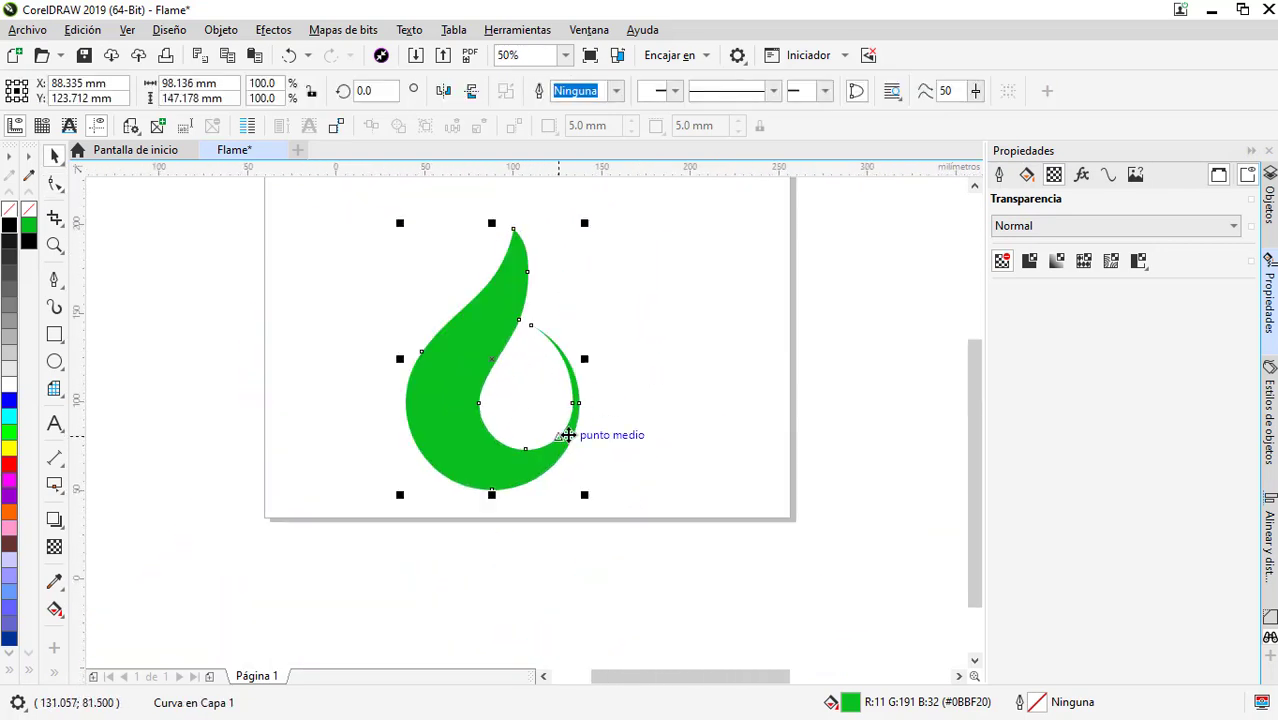
key(Escape)
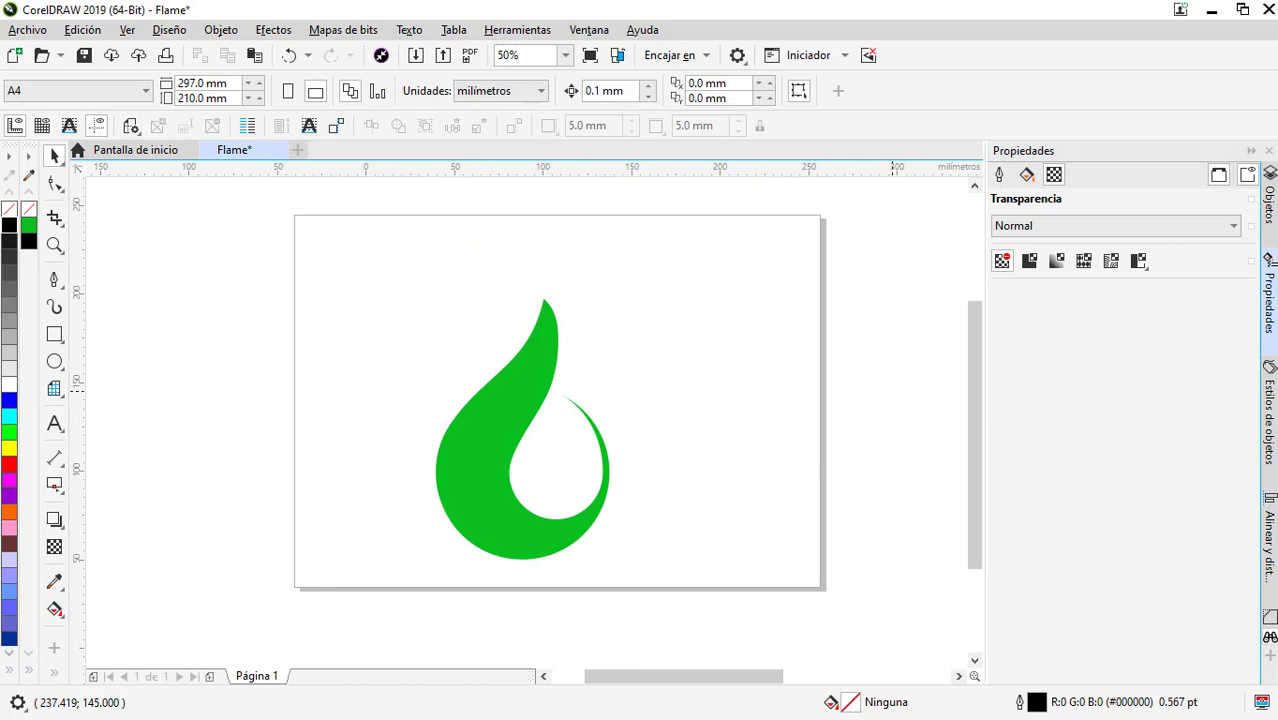
- Draw a closed Pen-tool curve from the flame's top tip over its right side
click(56, 281)
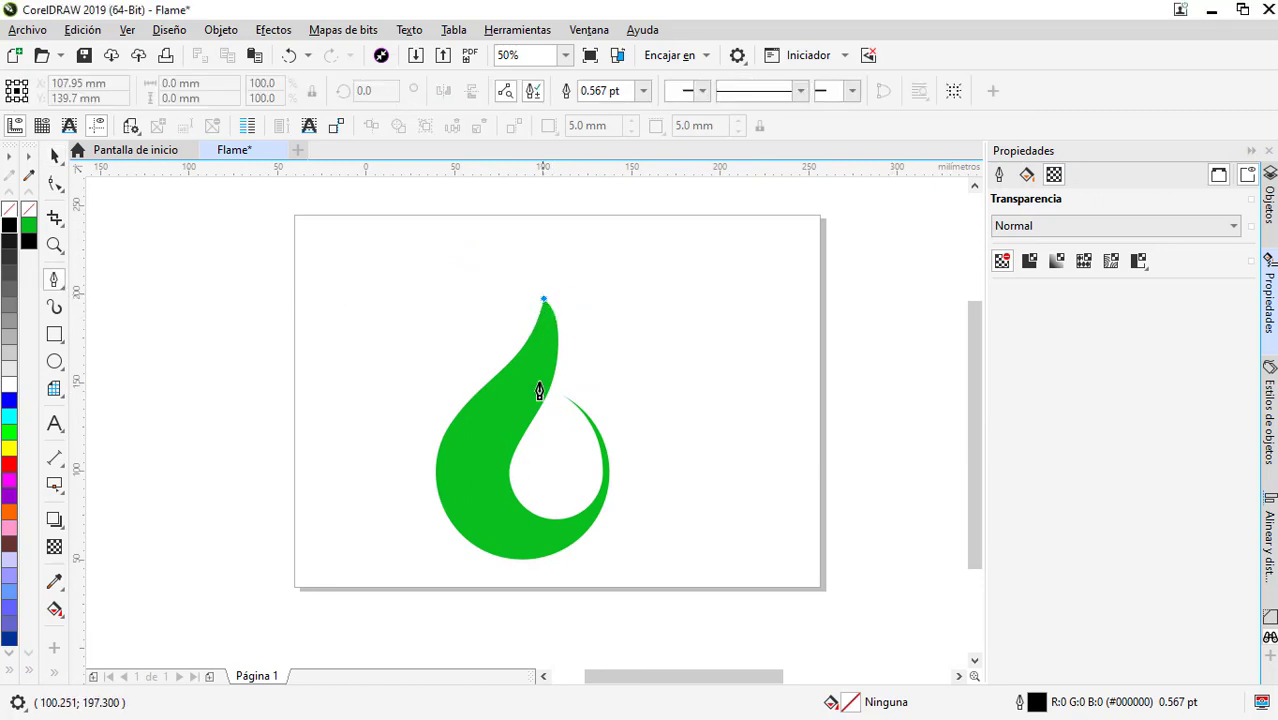
drag(493, 437, 420, 486)
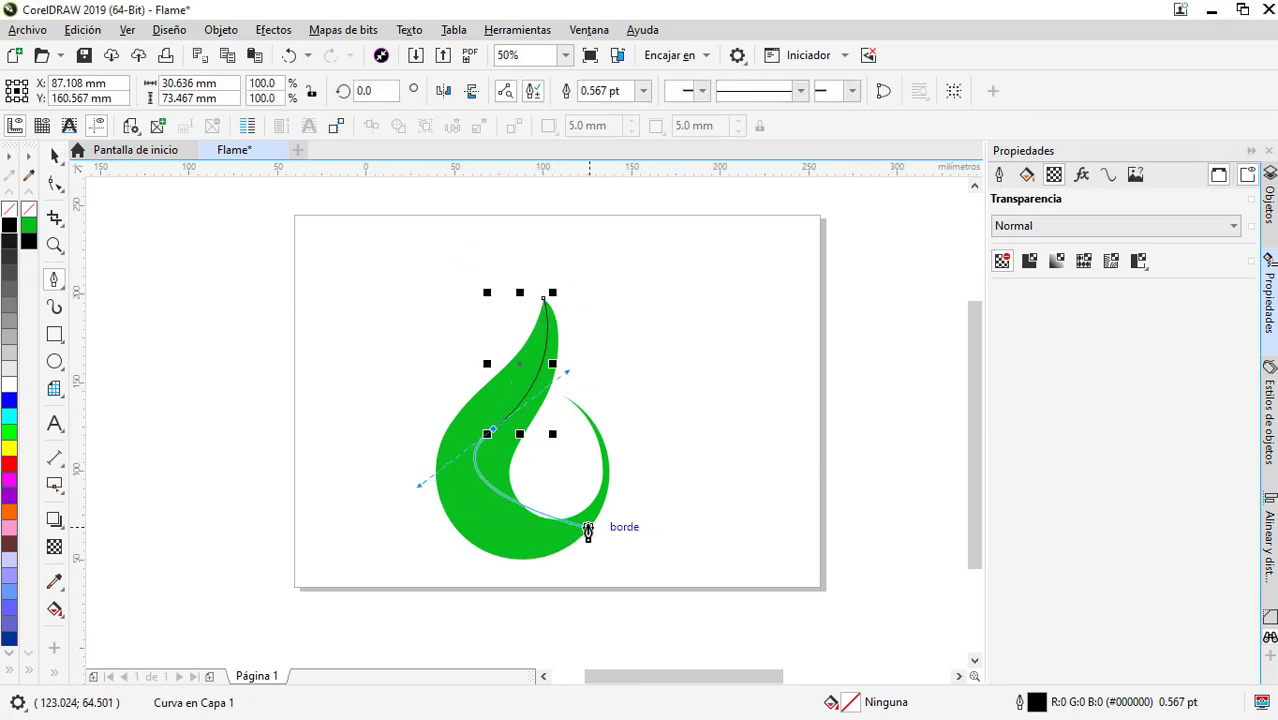
mouse_move(603, 503)
mouse_down()
mouse_move(727, 421)
mouse_move(688, 408)
mouse_up()
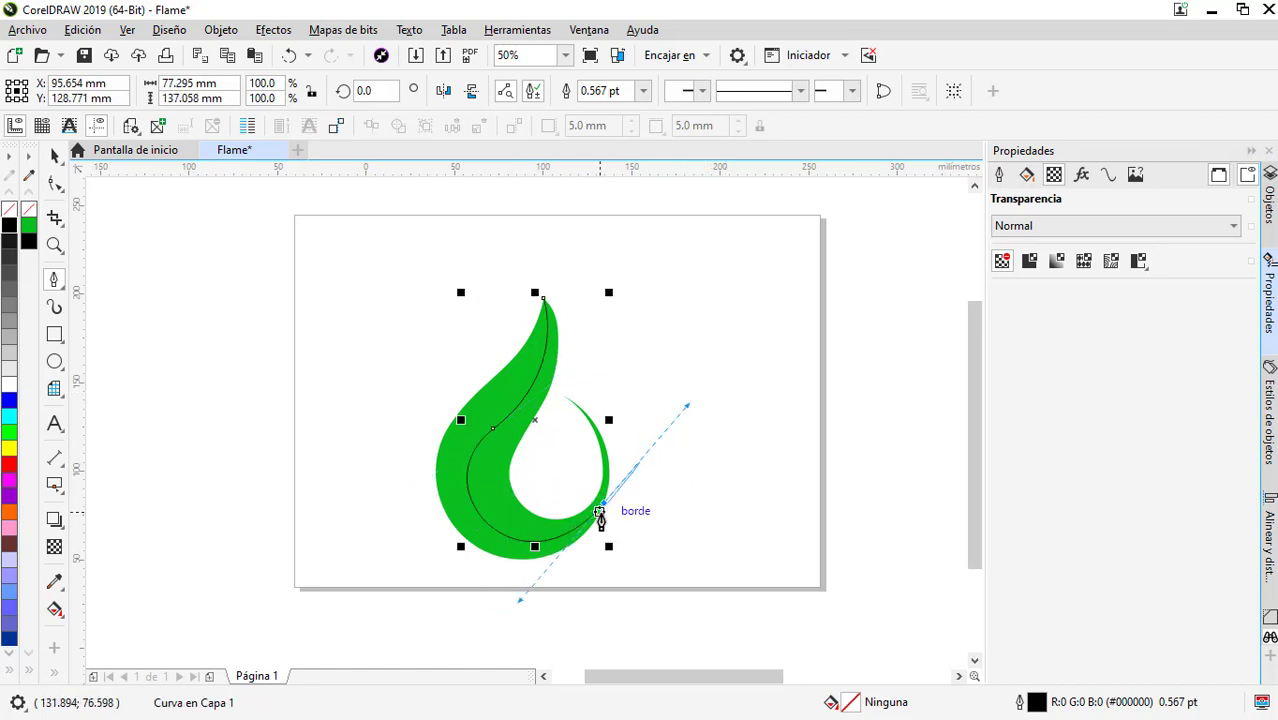
click(546, 300)
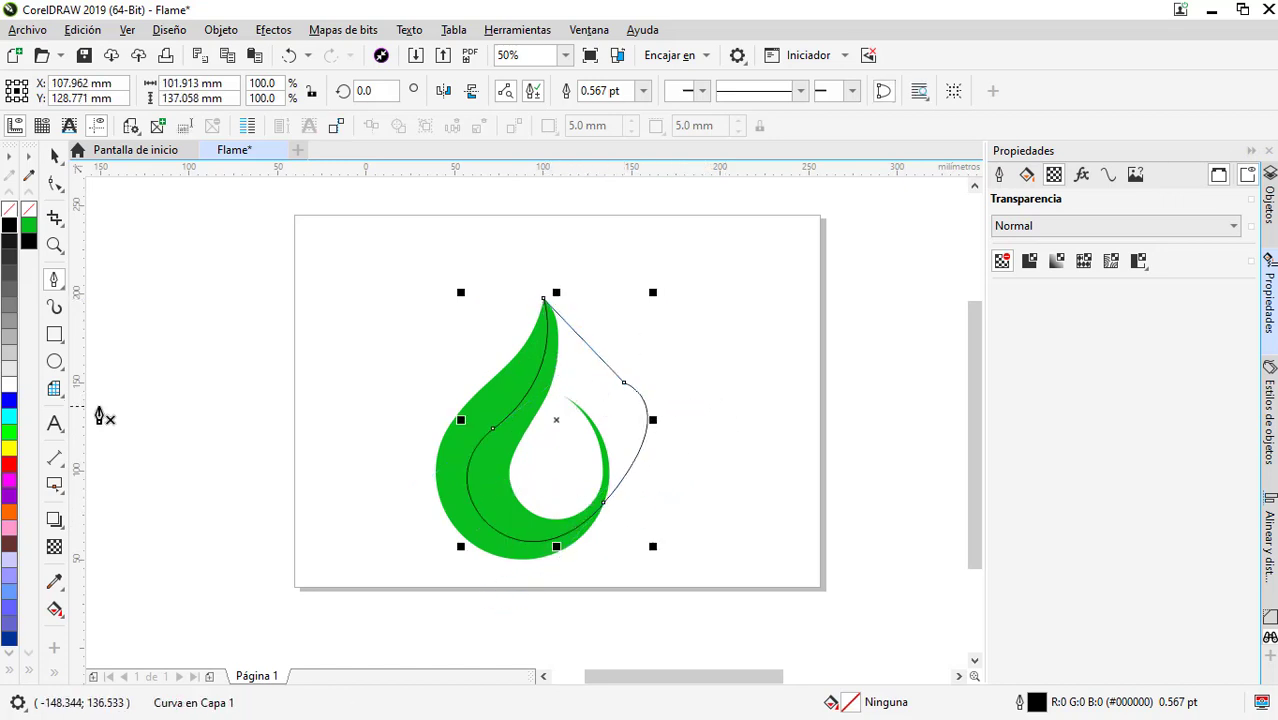
click(54, 160)
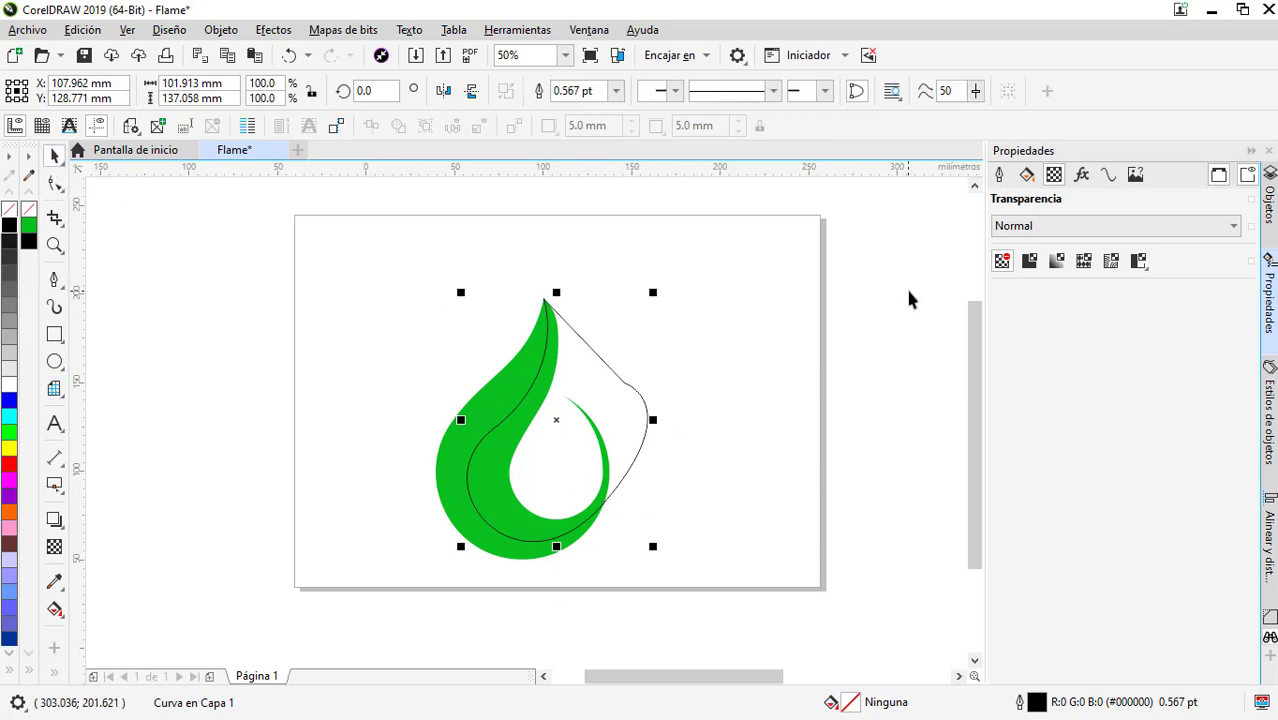
- Give the new shape a vertical fountain fill with a bright orange bottom stop
click(55, 609)
drag(537, 528, 538, 338)
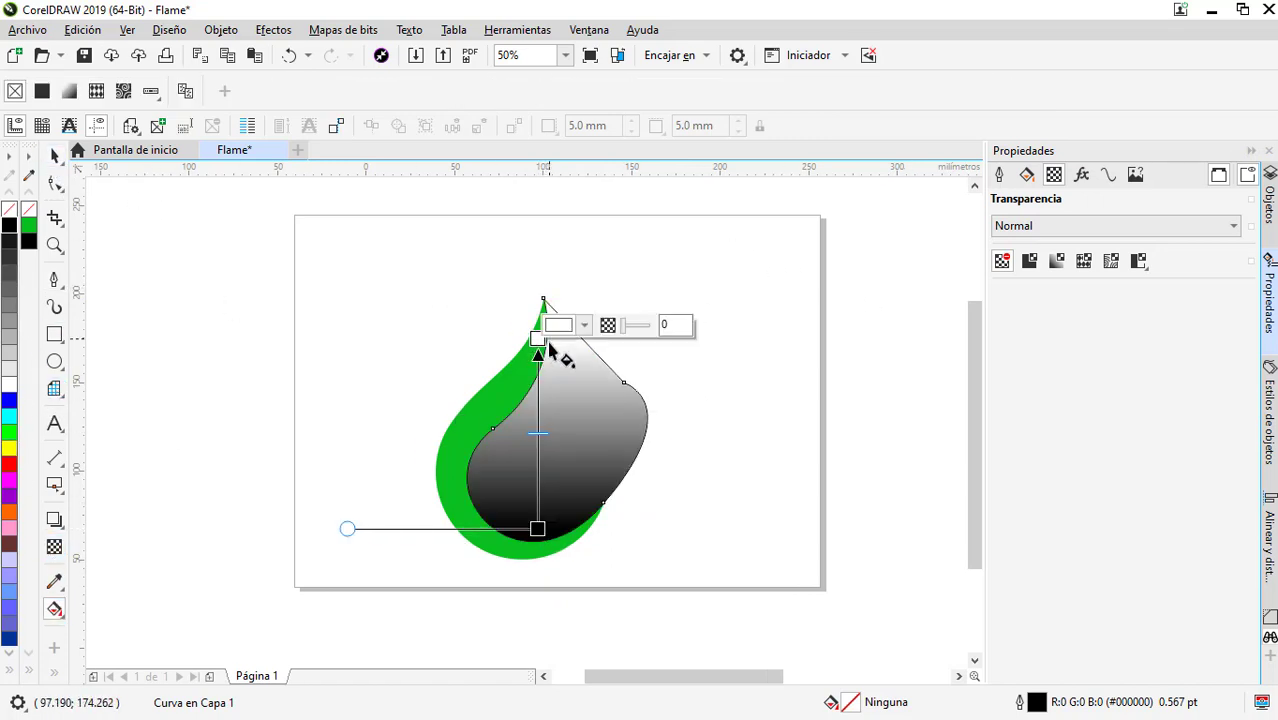
click(537, 528)
click(585, 515)
click(575, 429)
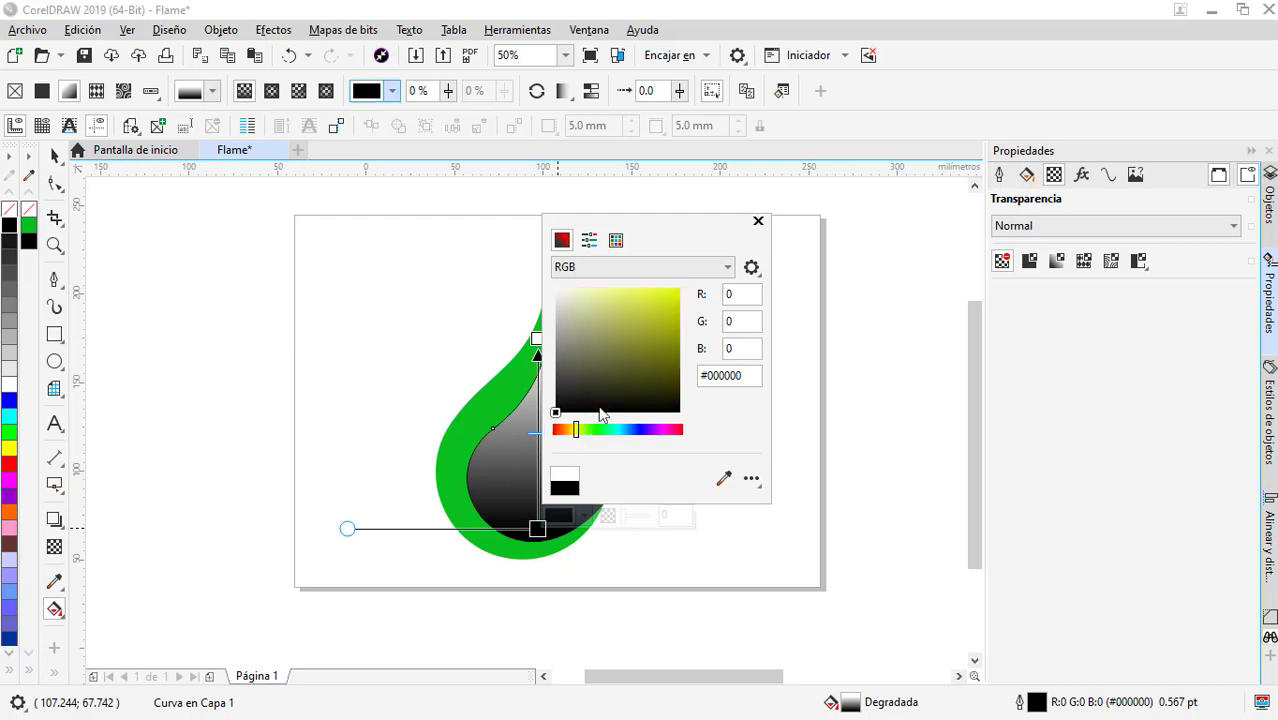
click(673, 351)
drag(673, 351, 679, 300)
click(672, 328)
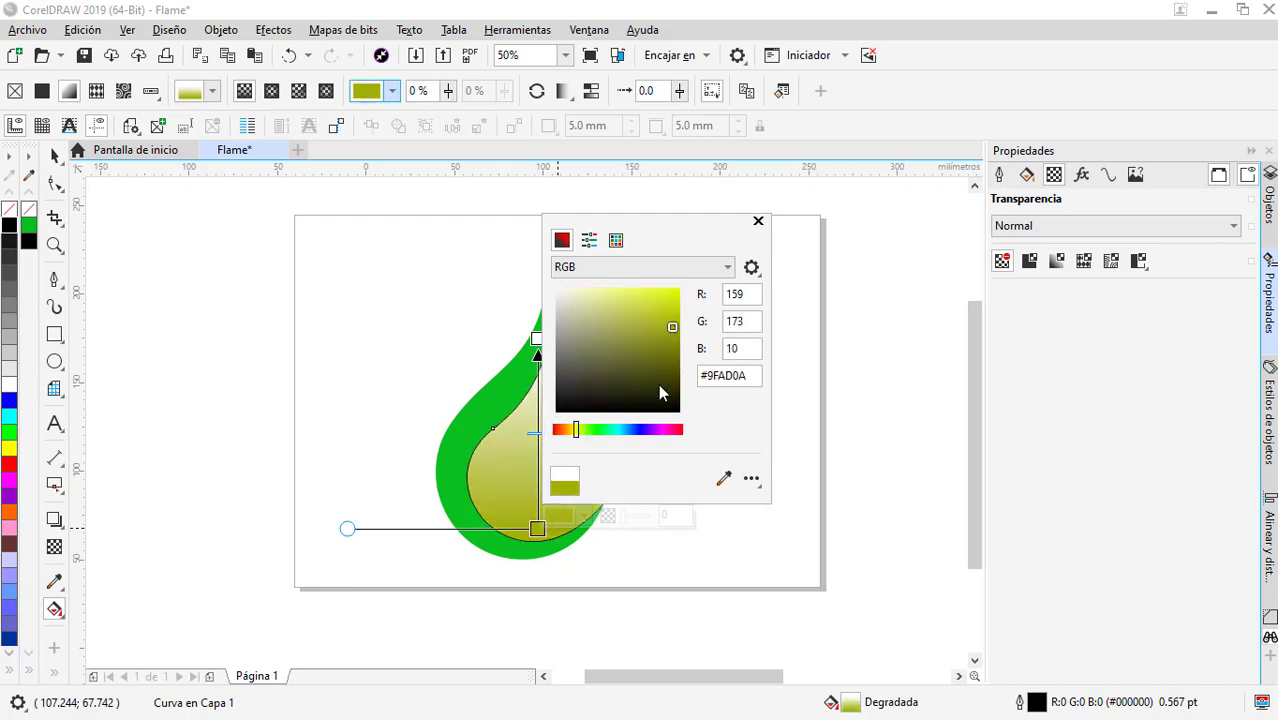
click(561, 429)
click(679, 294)
- Set the gradient's top stop to pure yellow and remove the shape's outline
click(537, 340)
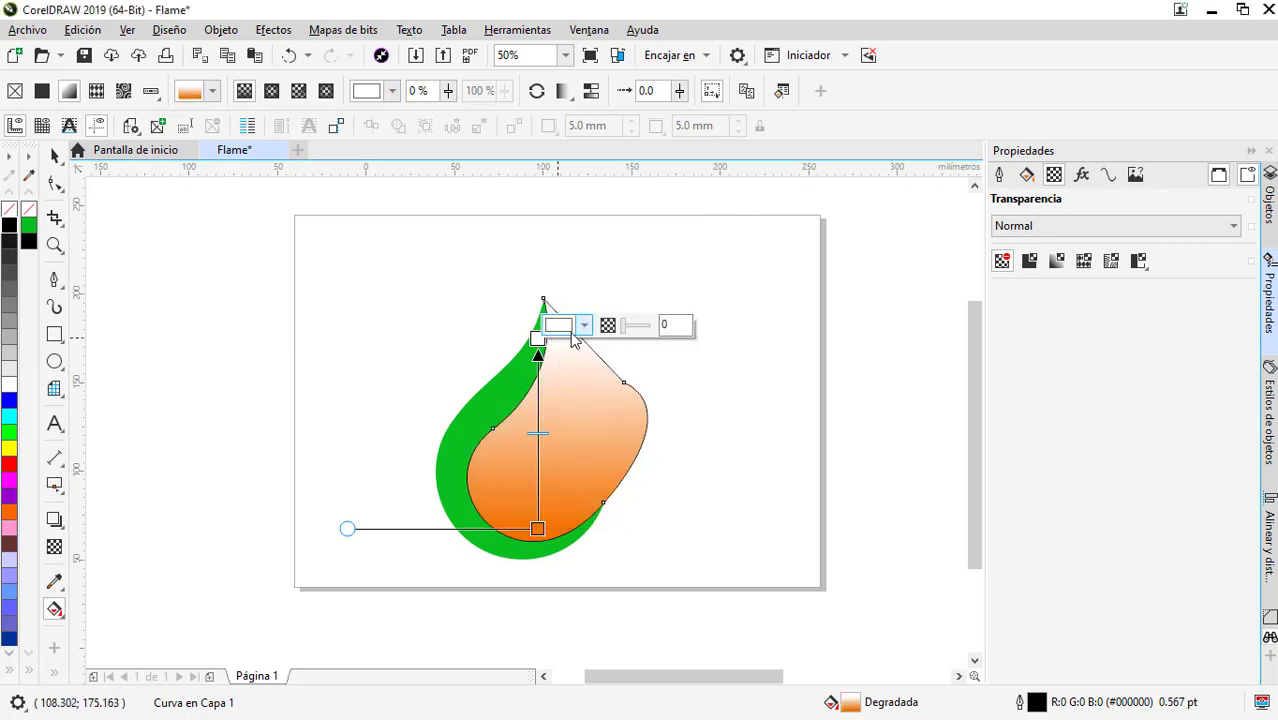
click(584, 325)
click(574, 552)
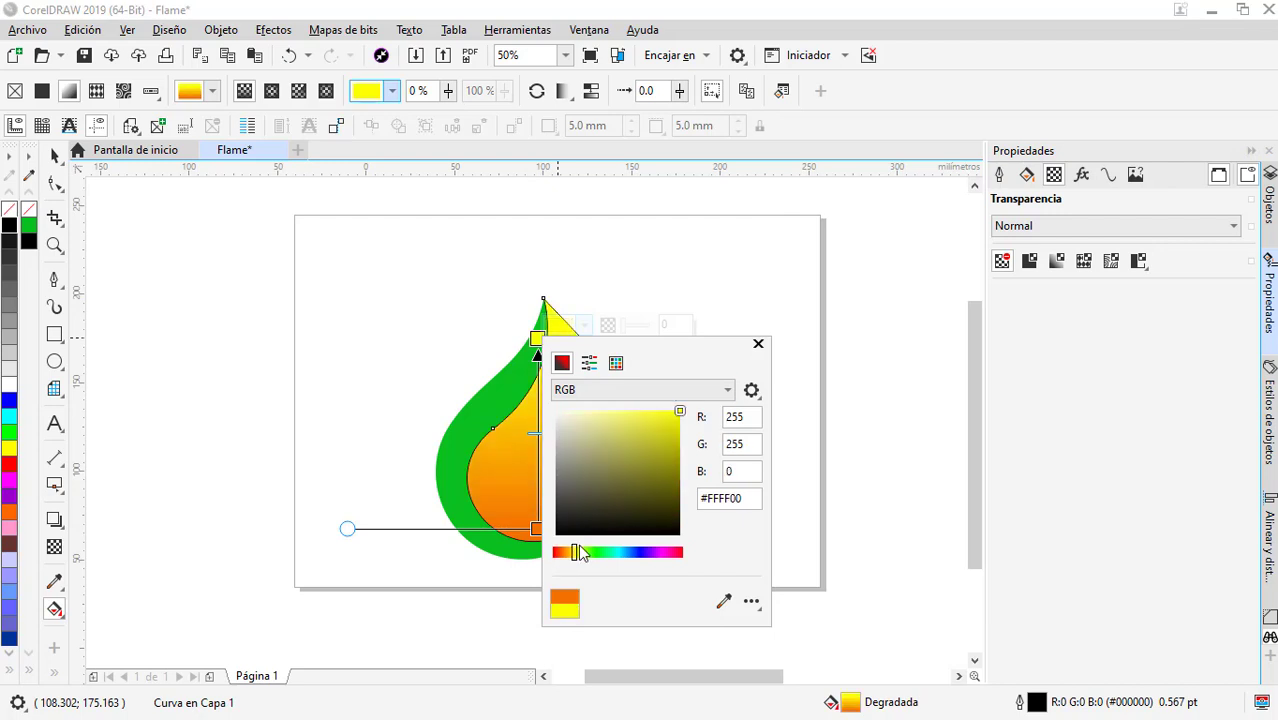
click(55, 157)
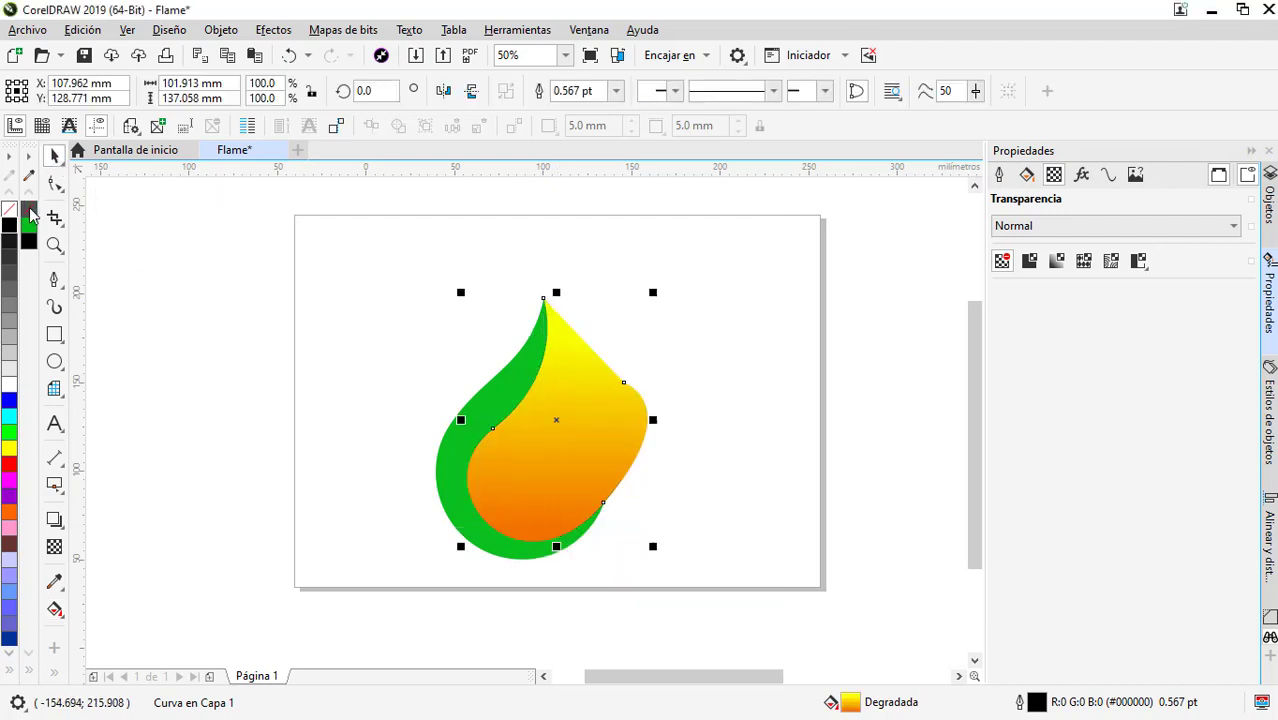
click(440, 467)
- Place a green flame copy at left and PowerClip the gradient shape inside the flame
drag(440, 467, 146, 470)
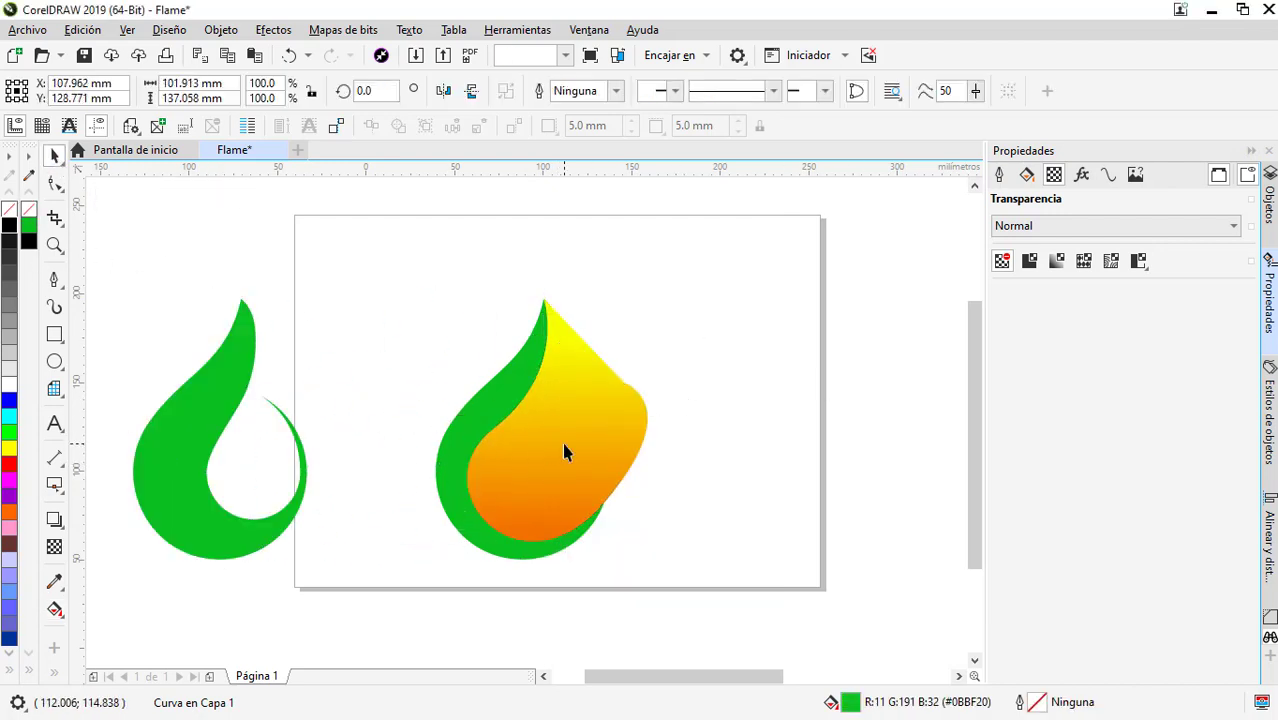
right_click(561, 439)
click(568, 289)
click(555, 335)
- Bend the clipped gradient shape's left edge to follow the flame
key(F10)
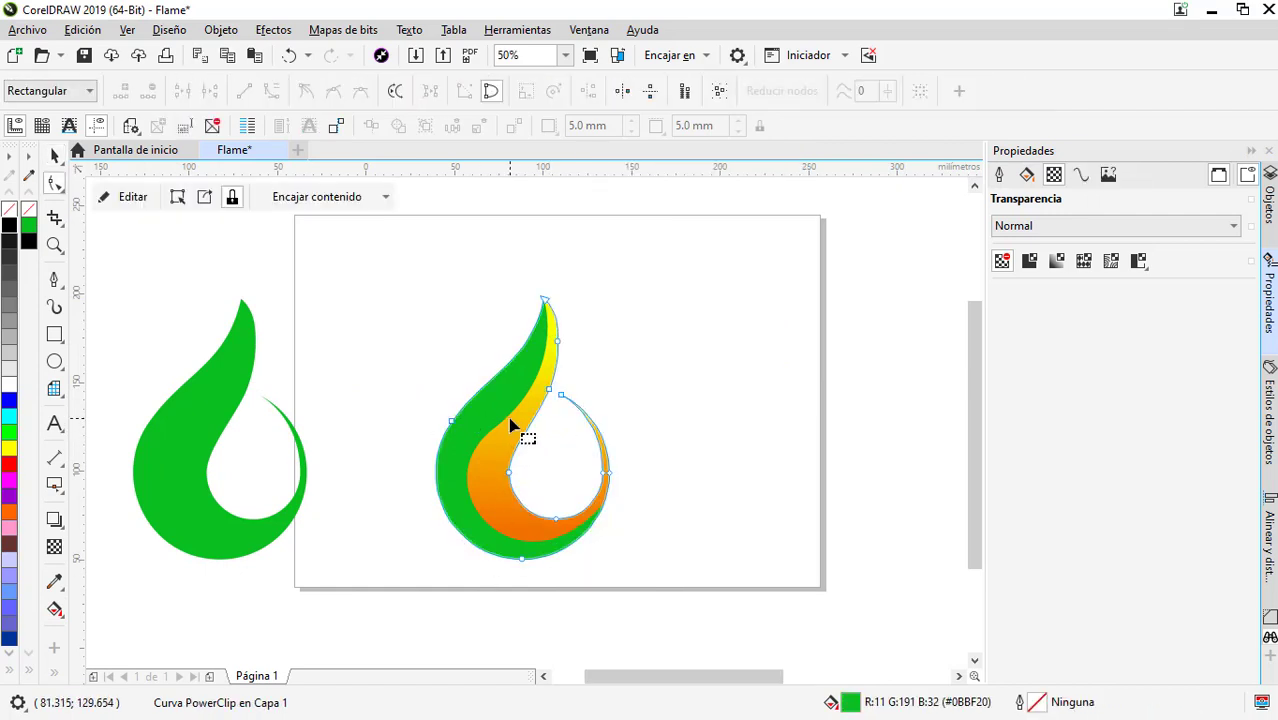
click(508, 424)
scroll(505, 420, up, 1)
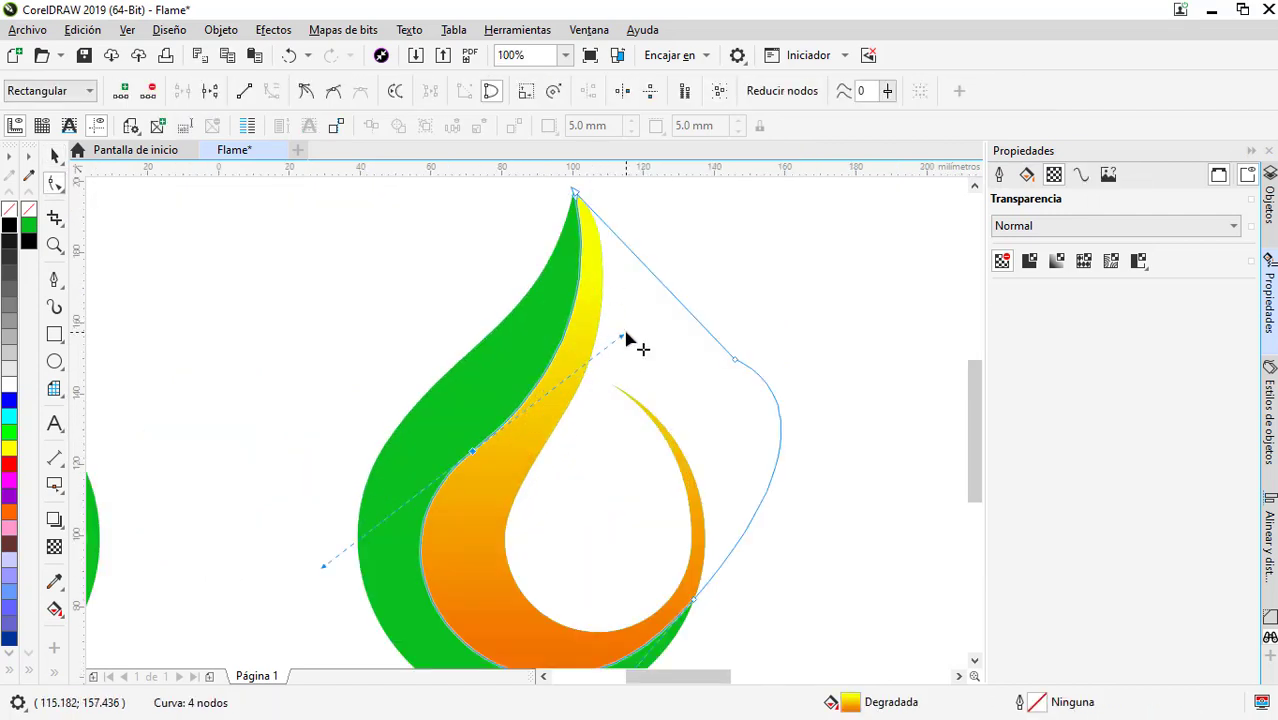
drag(624, 338, 626, 324)
scroll(500, 410, down, 1)
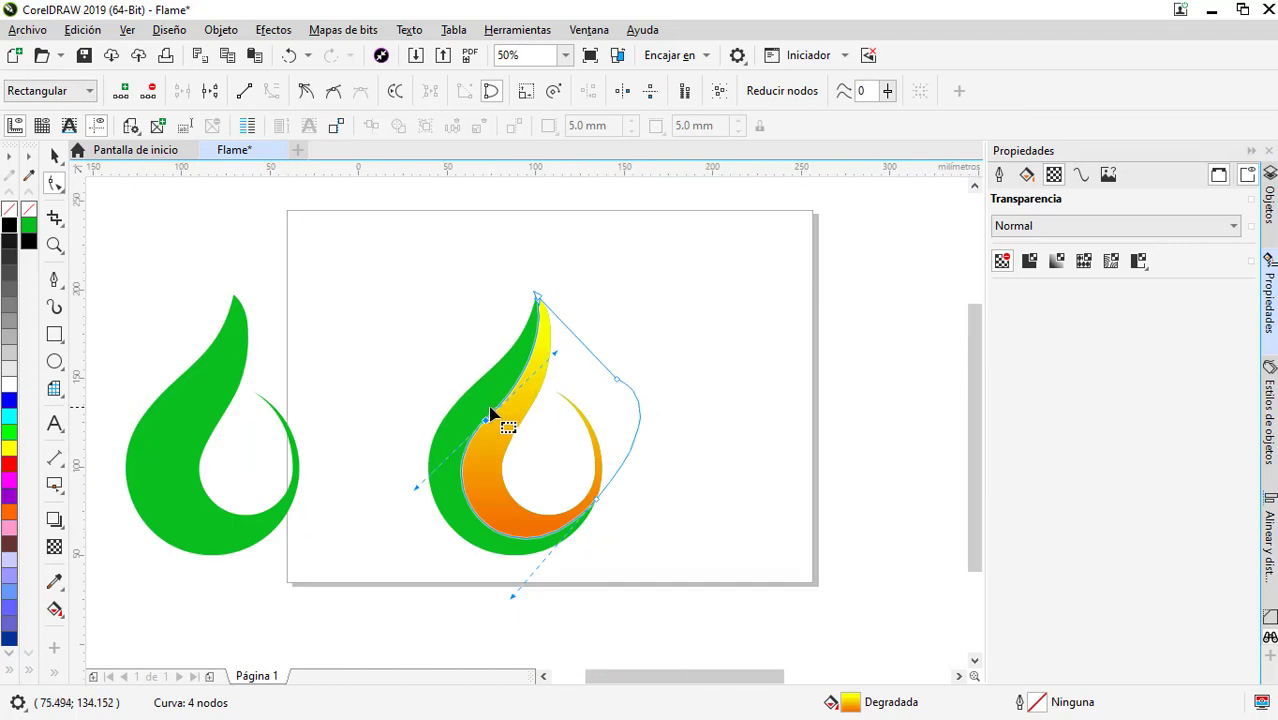
key(space)
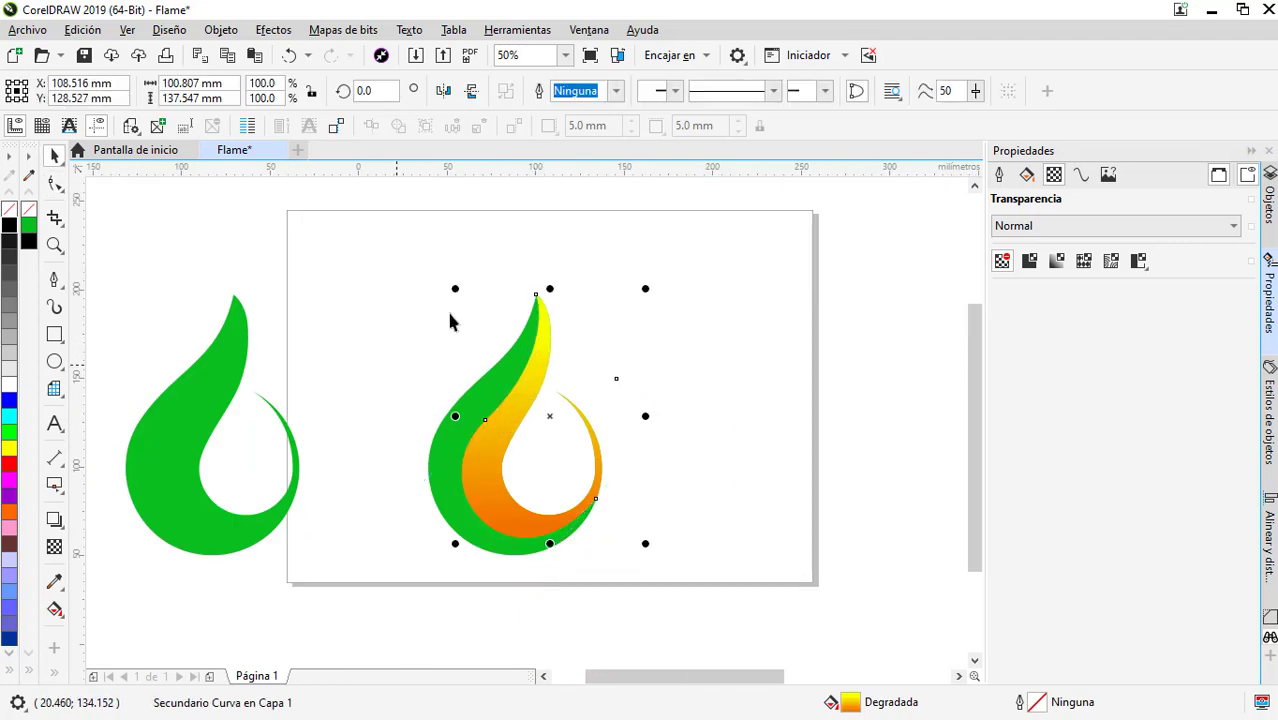
- Fill the outer flame with a linear gradient whose top stop is orange
click(456, 440)
click(9, 511)
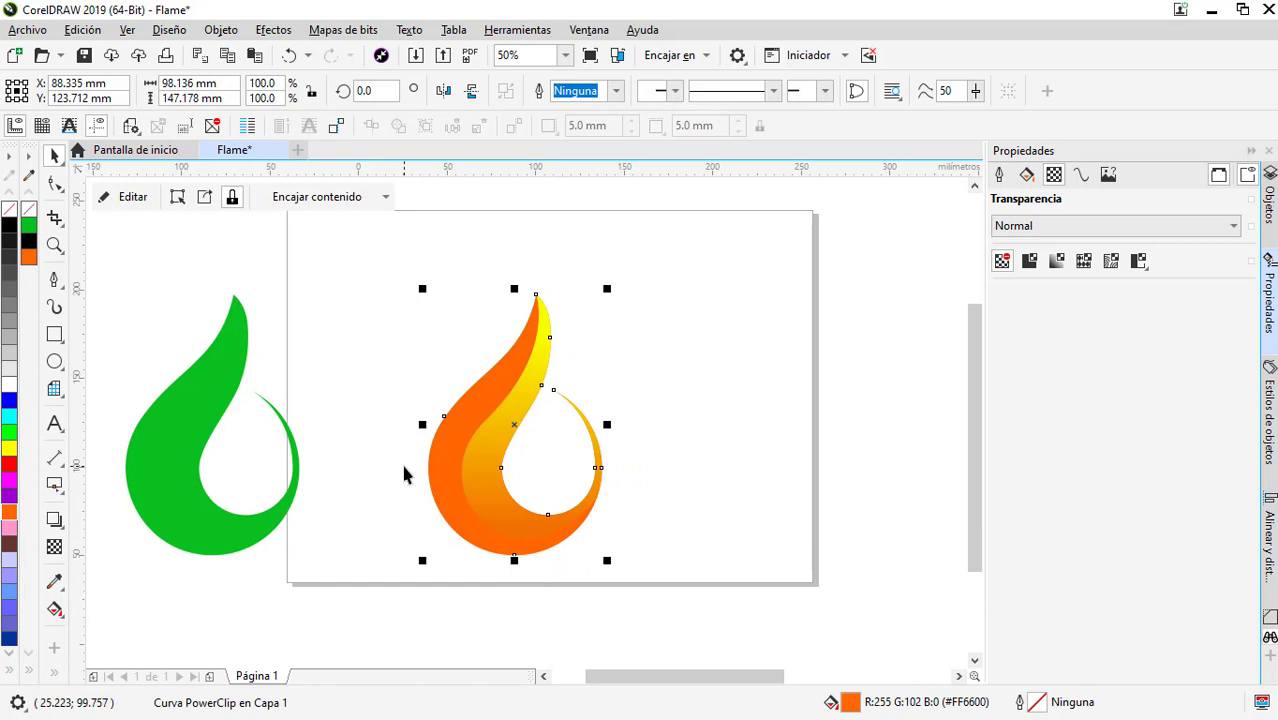
click(55, 609)
drag(469, 513, 282, 513)
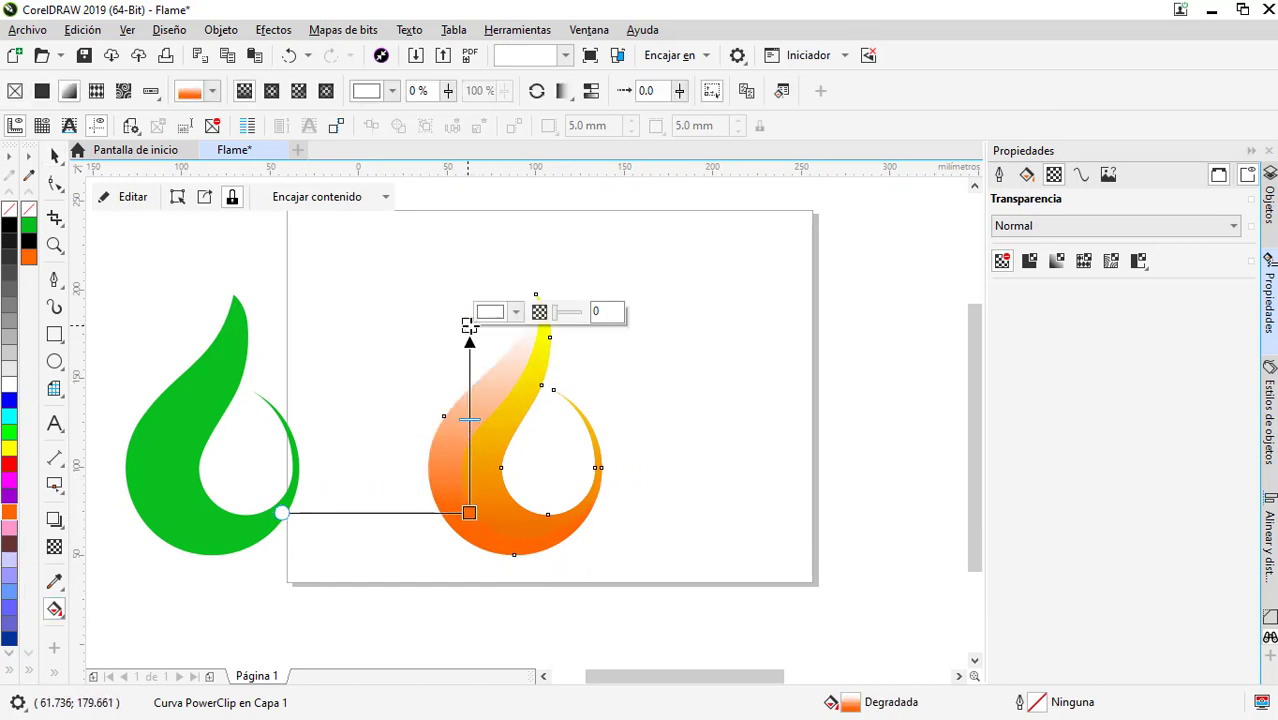
click(515, 312)
click(624, 582)
click(9, 511)
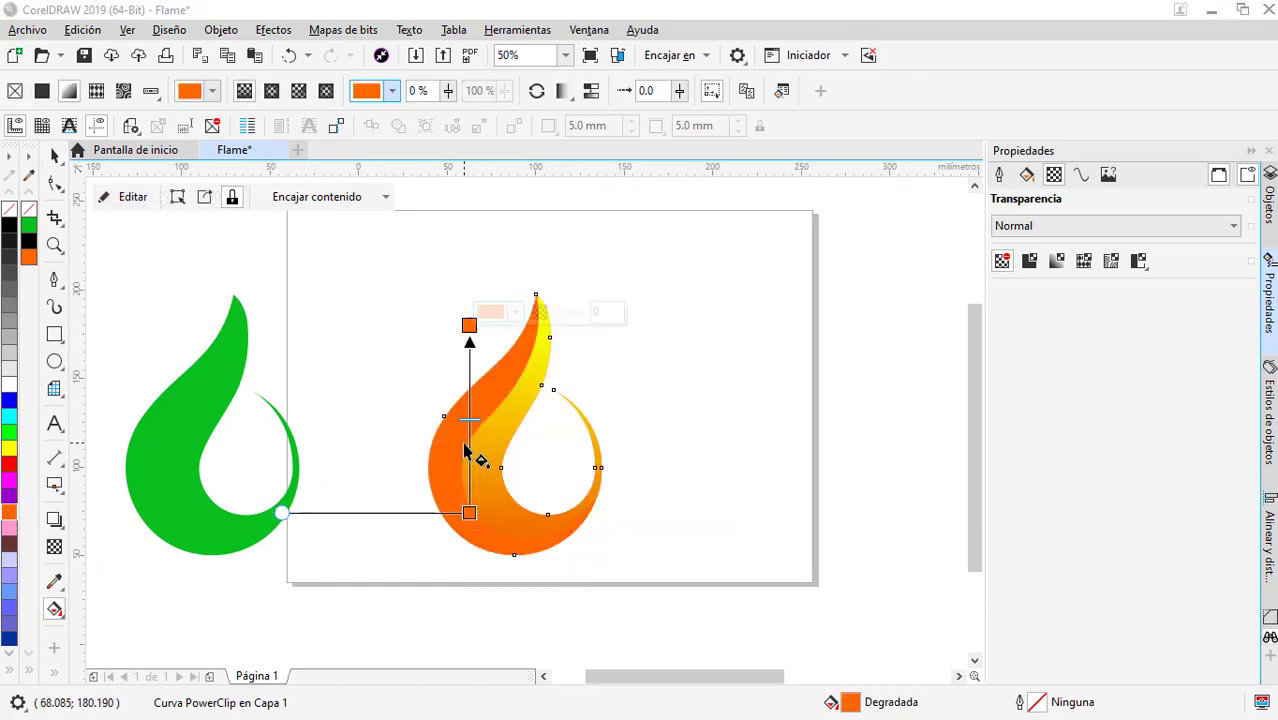
- Add a lighter orange middle stop to the flame's gradient
double_click(469, 432)
click(514, 418)
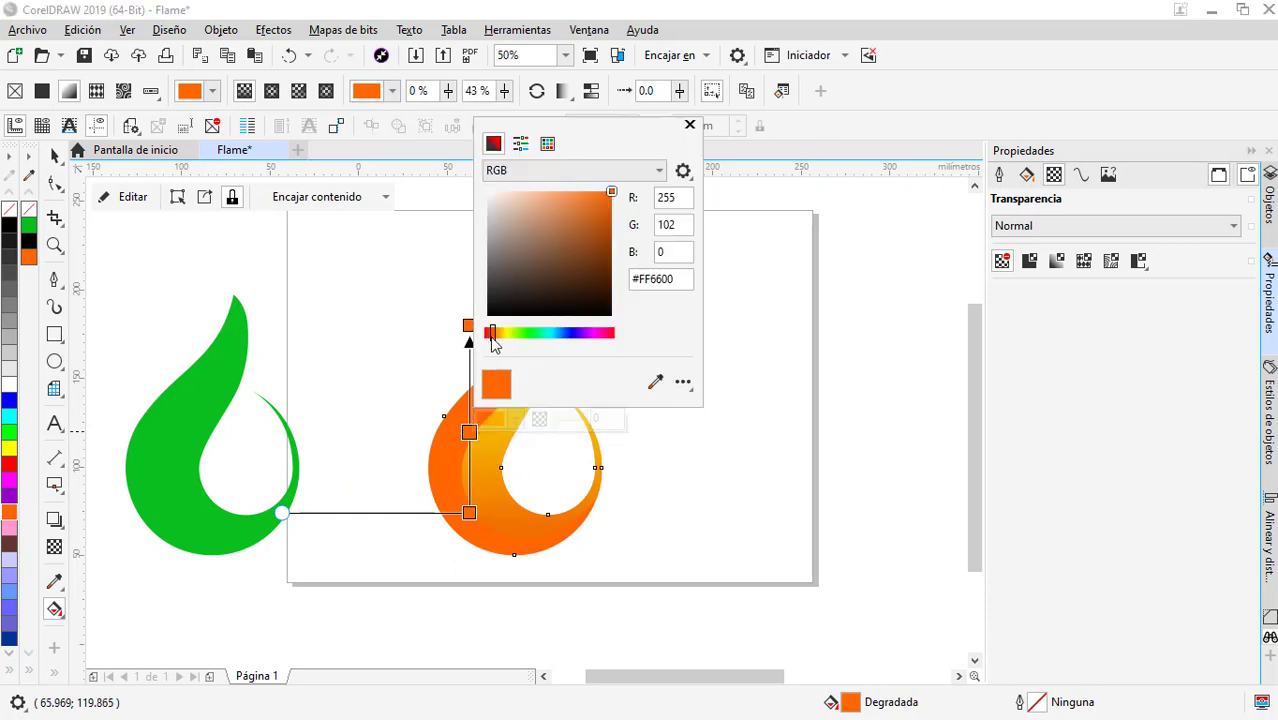
click(493, 333)
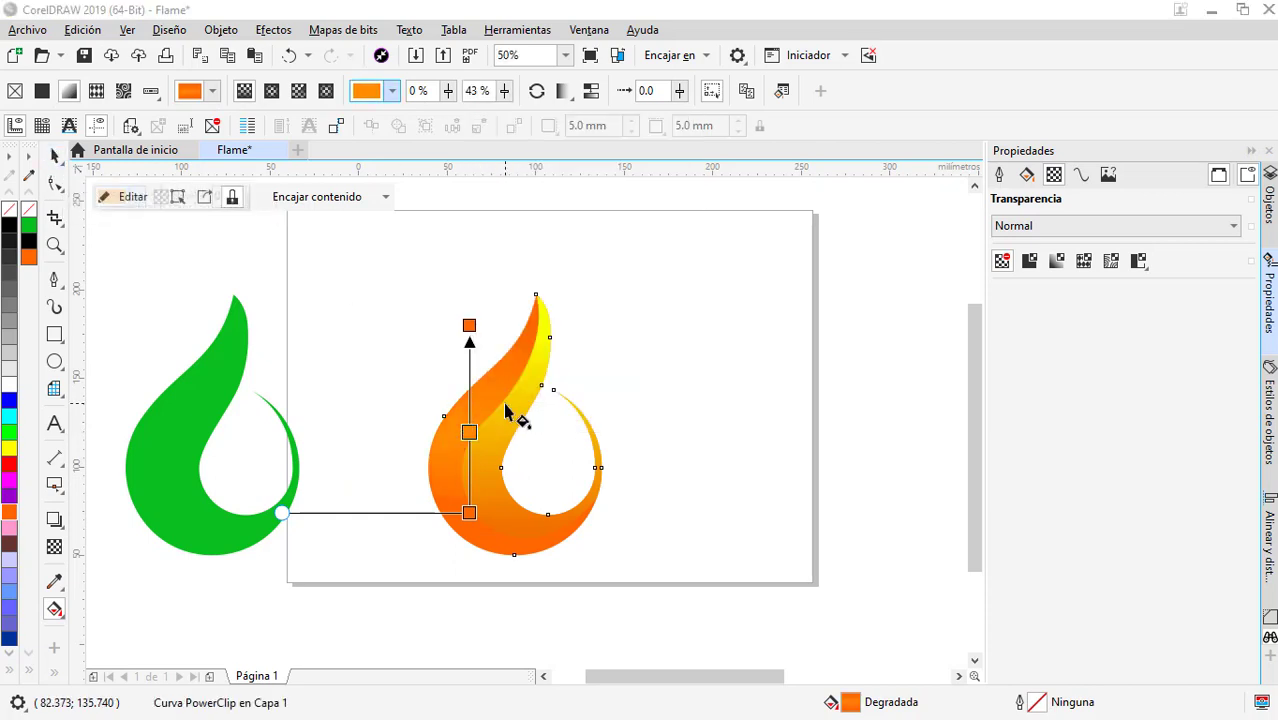
click(507, 410)
click(394, 354)
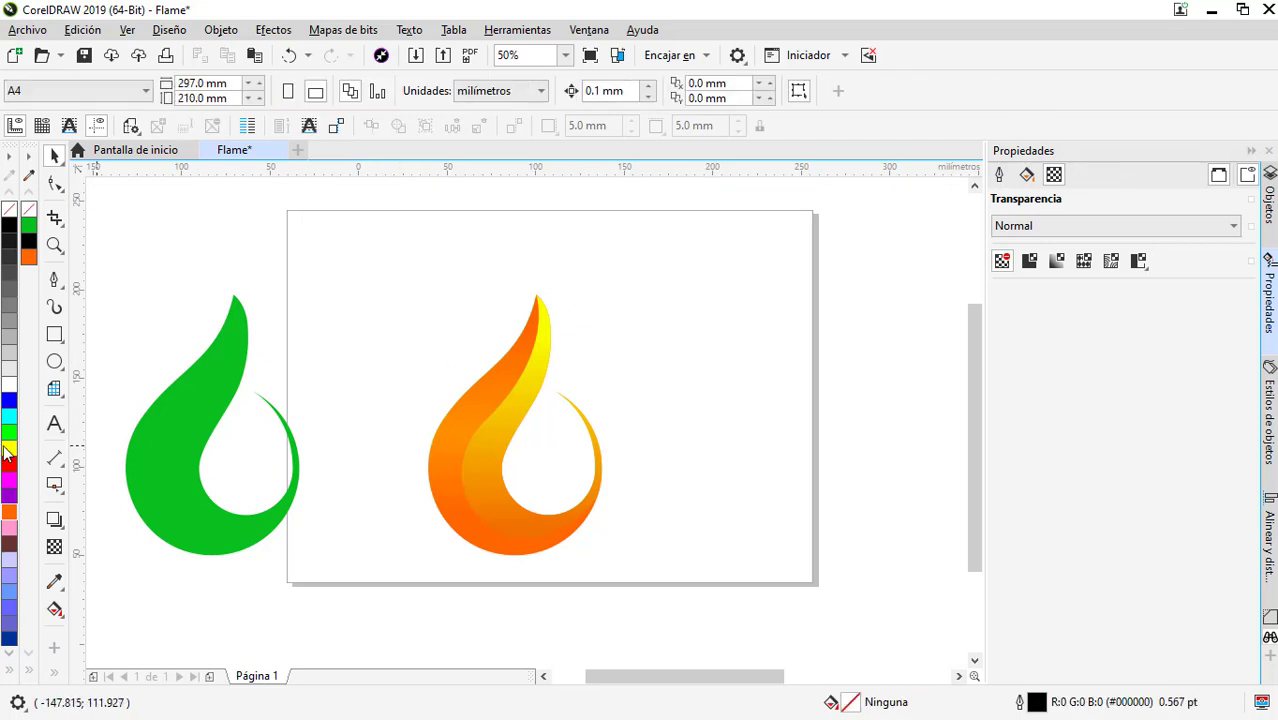
- Draw an outline-free yellow rectangle over the upper flame, fading it top to middle
click(53, 336)
drag(425, 261, 585, 461)
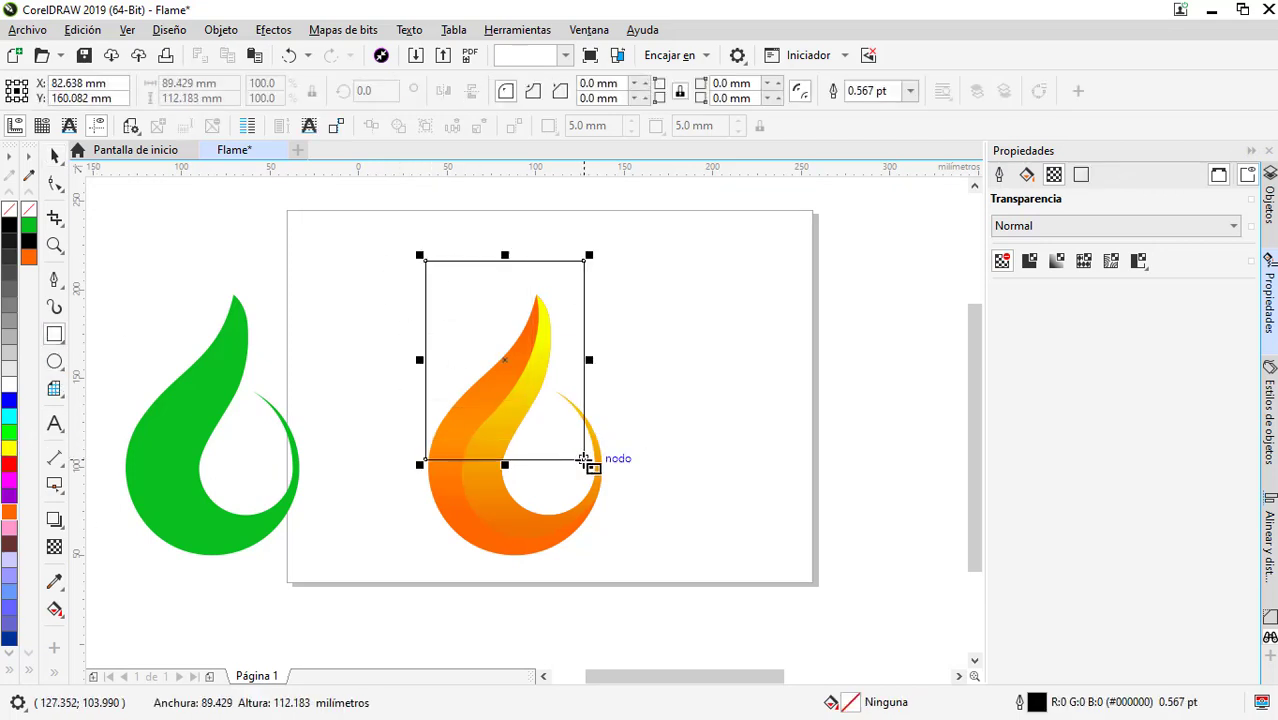
click(9, 449)
right_click(9, 209)
click(54, 547)
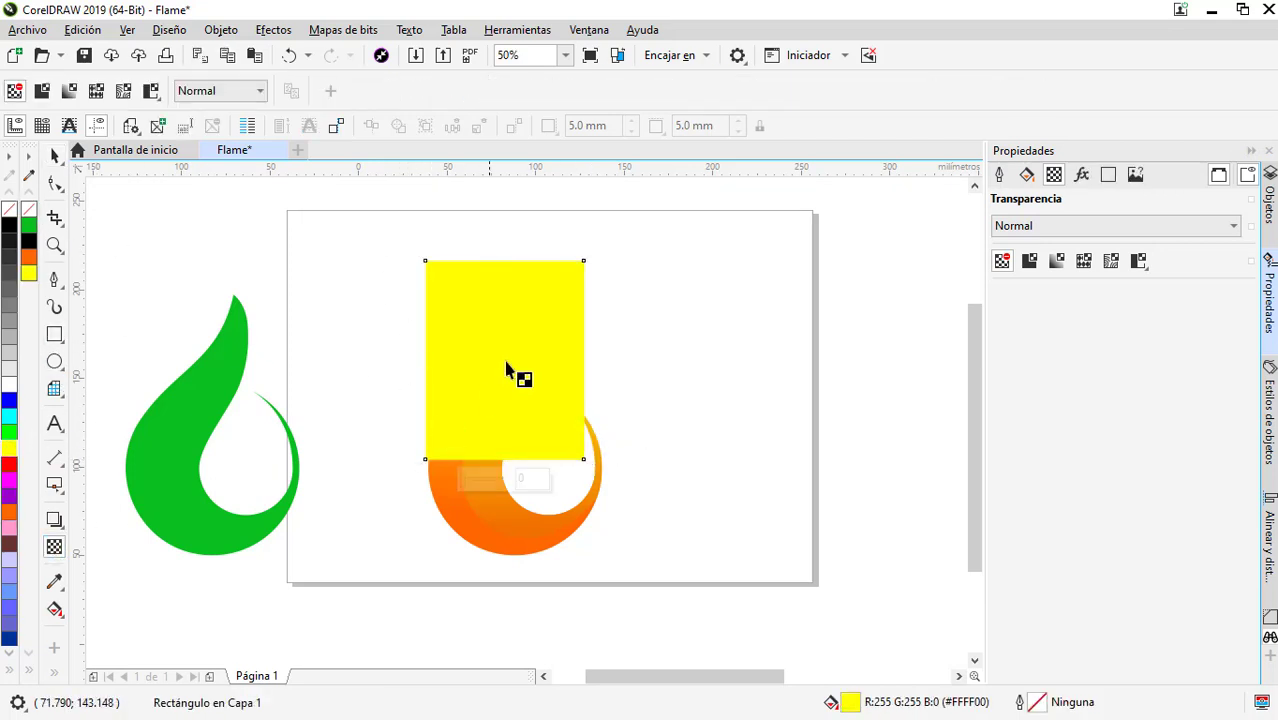
drag(511, 277, 470, 446)
key(space)
- PowerClip the yellow gradient rectangle inside the orange flame
right_click(550, 331)
click(600, 450)
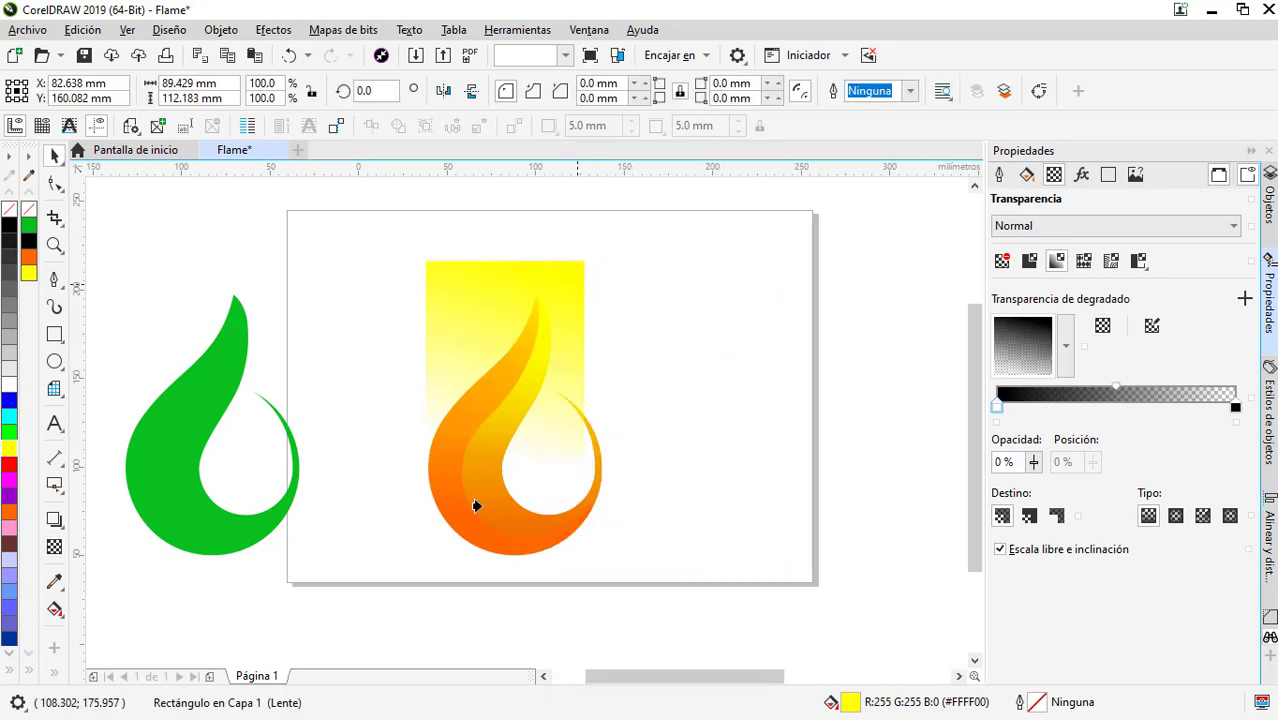
click(476, 504)
- Move the green flame copy onto the page and delete its inner-loop nodes
click(671, 497)
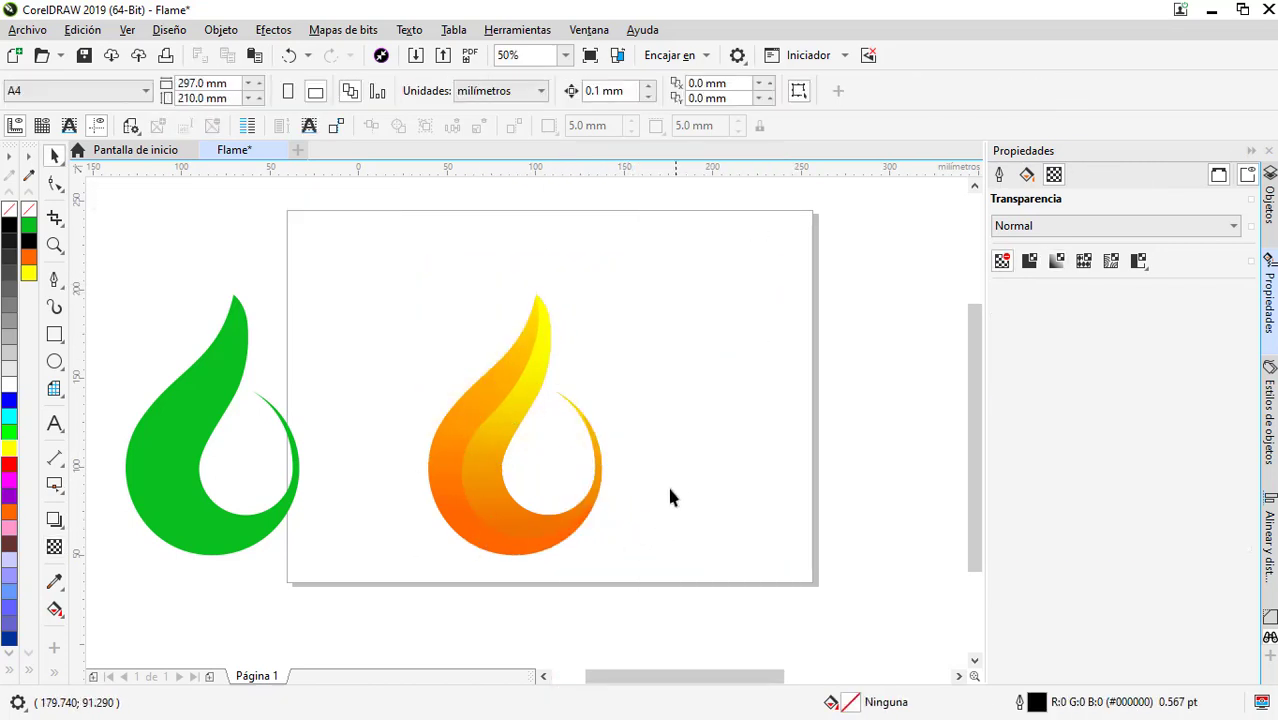
click(184, 453)
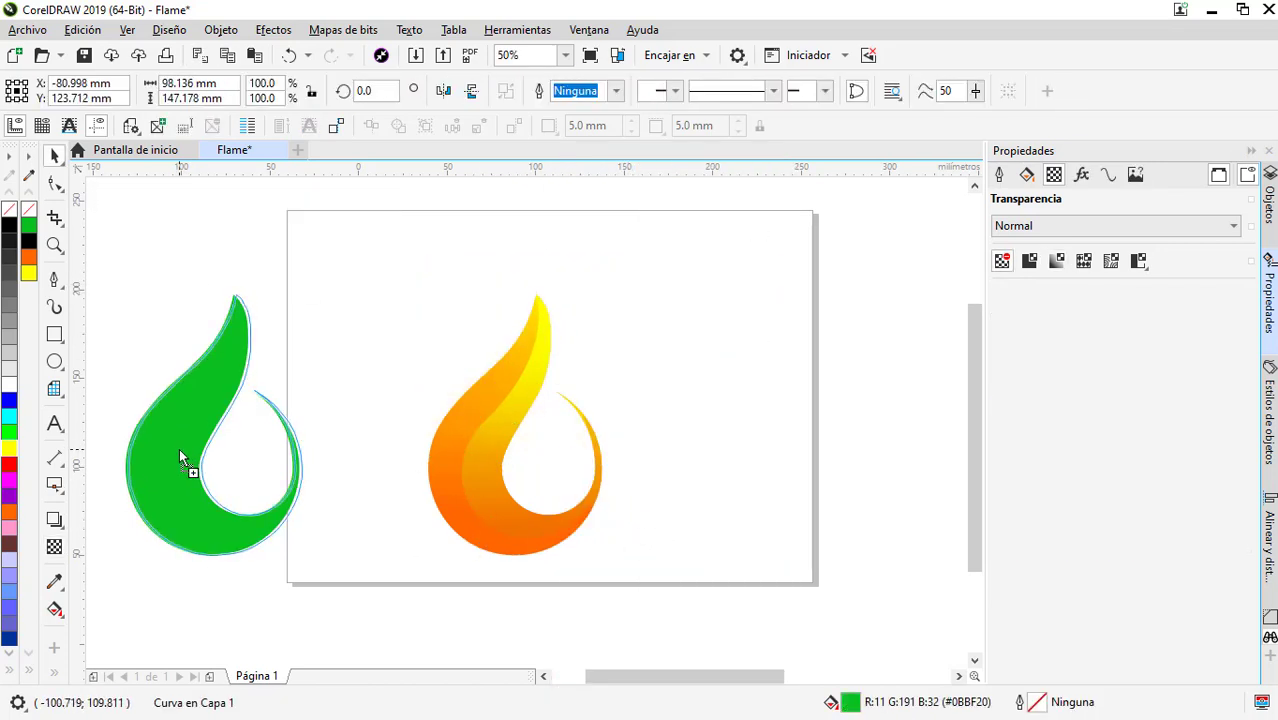
mouse_move(198, 434)
mouse_down()
mouse_move(185, 440)
mouse_move(726, 432)
mouse_up()
key(F10)
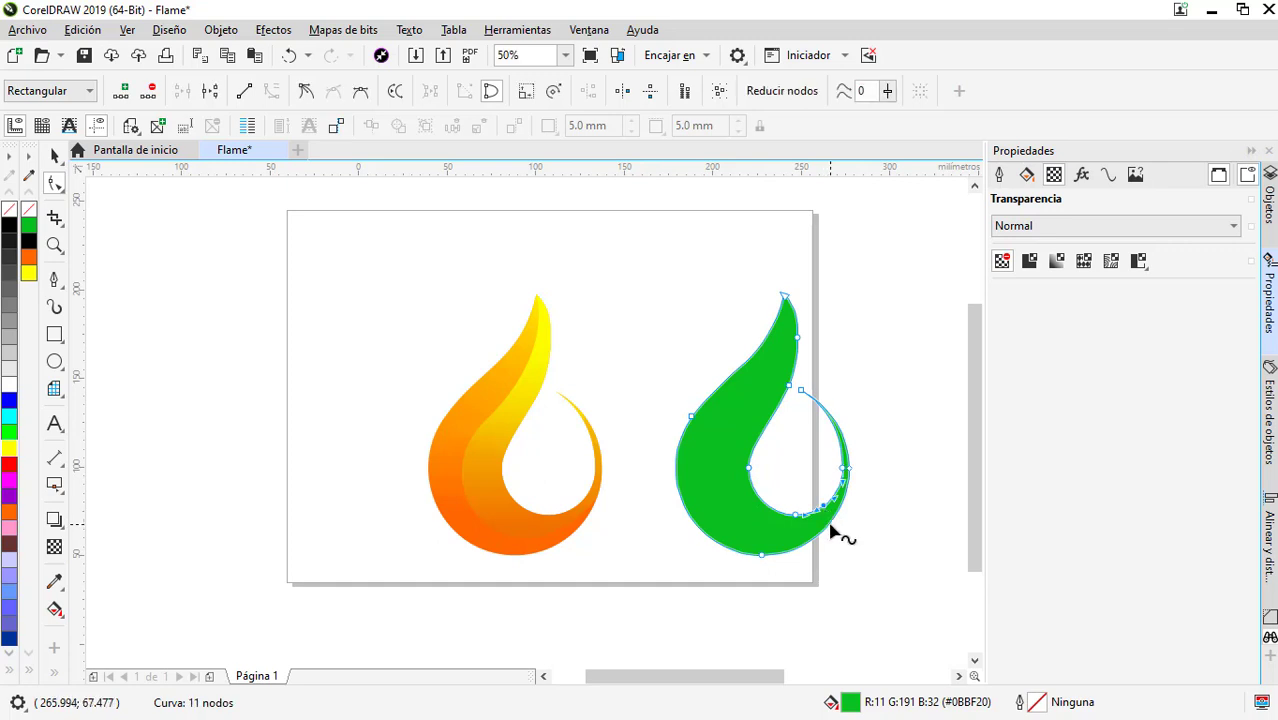
scroll(827, 499, down, 1)
scroll(828, 494, up, 1)
drag(799, 499, 699, 396)
key(Delete)
- Shorten the green flame's tail by pulling its tip node back
click(780, 467)
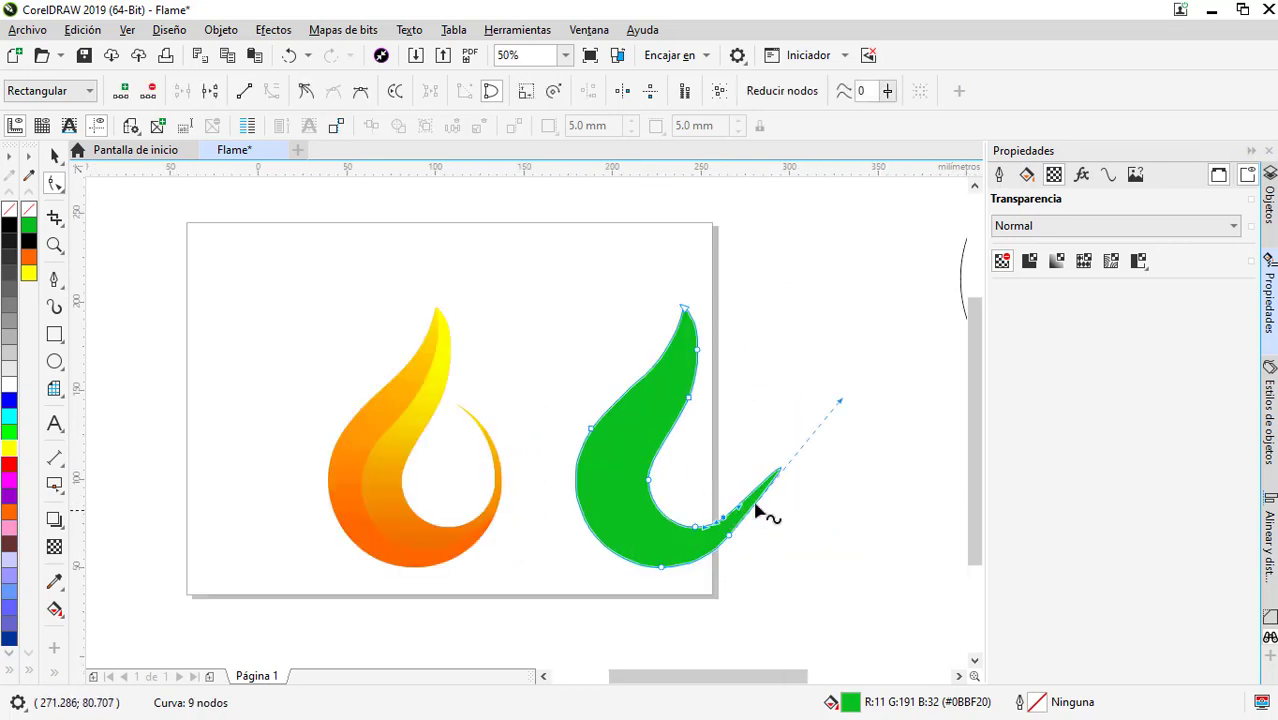
scroll(759, 513, up, 1)
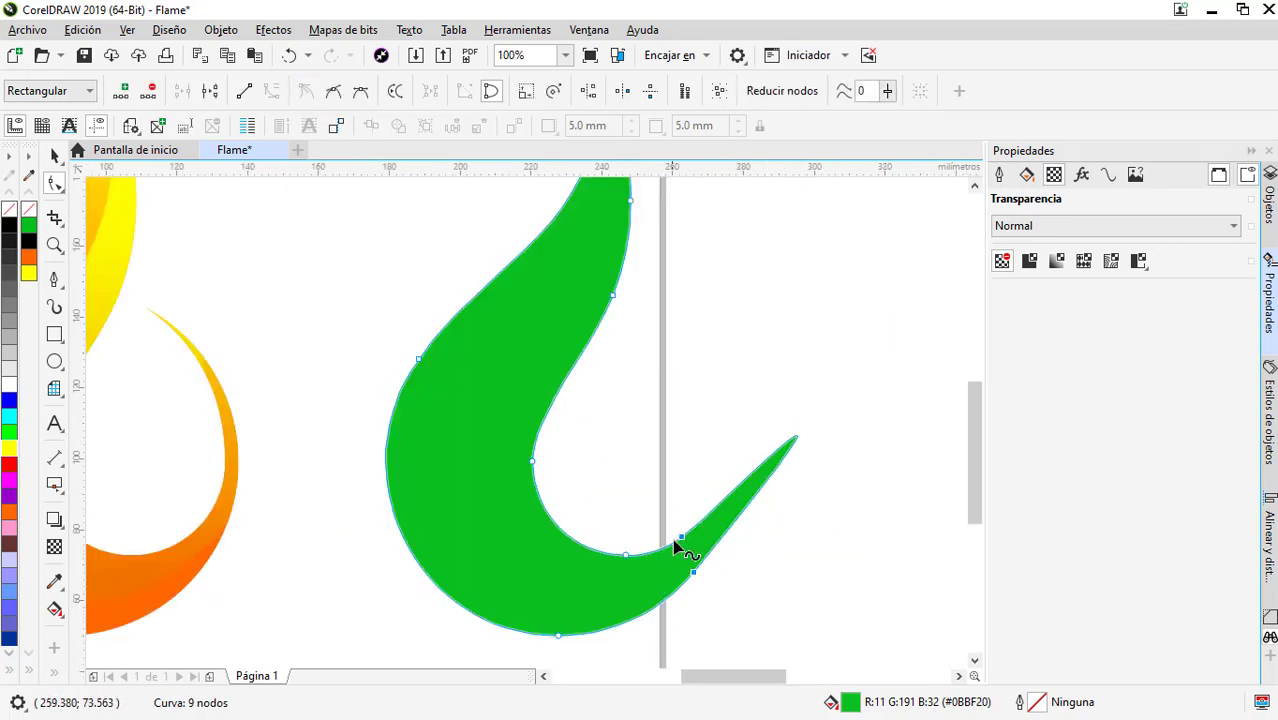
drag(796, 437, 696, 559)
key(space)
scroll(531, 448, down, 1)
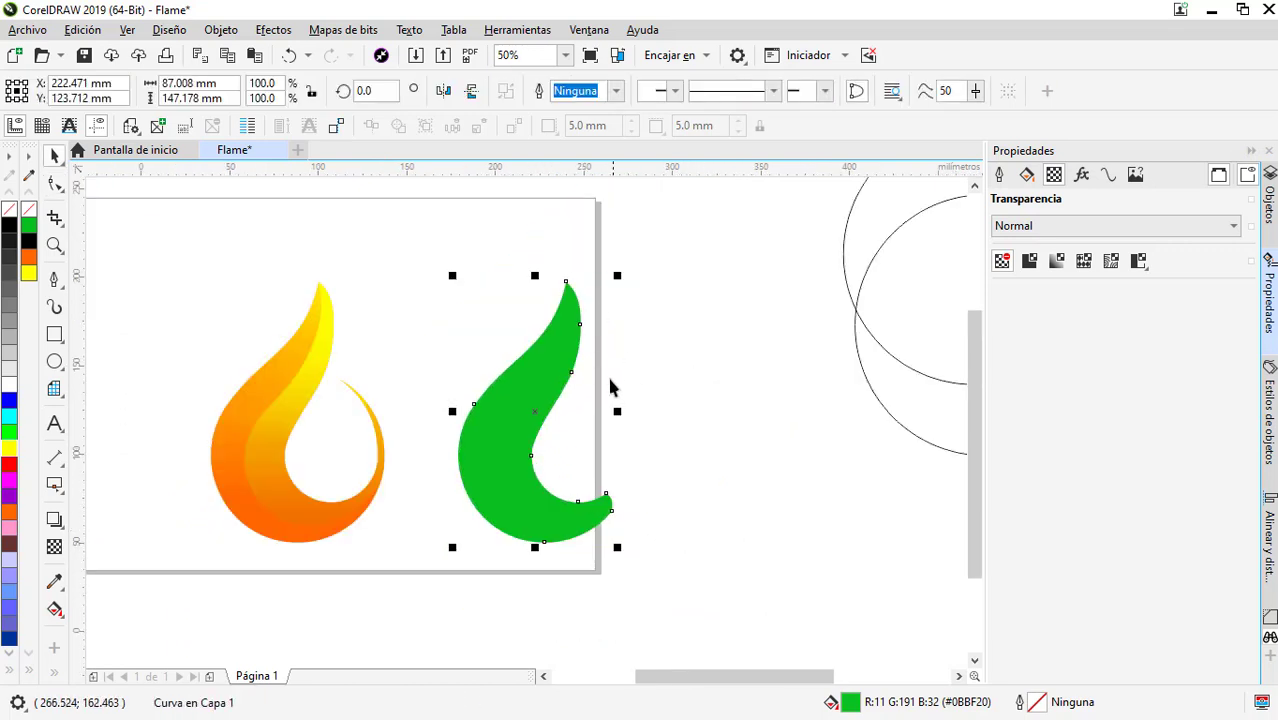
scroll(533, 449, up, 1)
- Reposition the green flame shape on the page
drag(494, 508, 478, 506)
scroll(478, 506, down, 1)
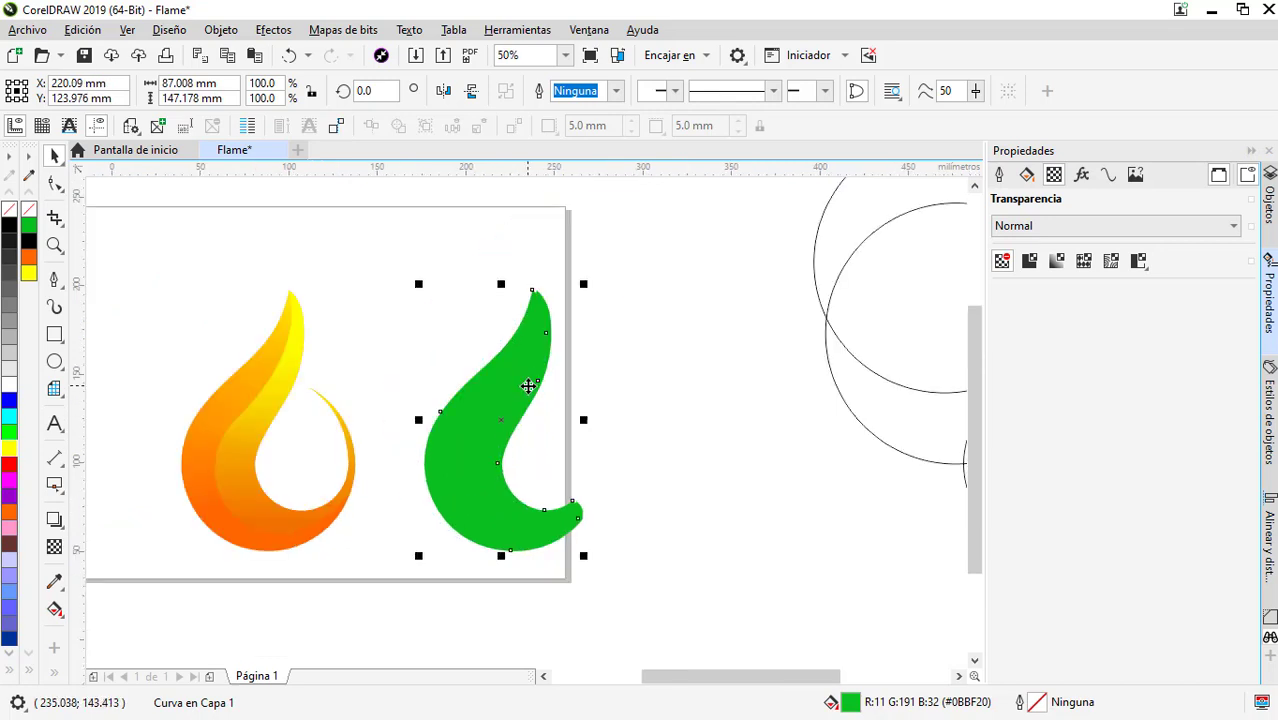
scroll(533, 300, up, 3)
mouse_move(536, 297)
mouse_down()
mouse_move(575, 300)
mouse_move(590, 285)
mouse_up()
scroll(566, 279, down, 1)
scroll(566, 279, down, 2)
scroll(647, 475, down, 1)
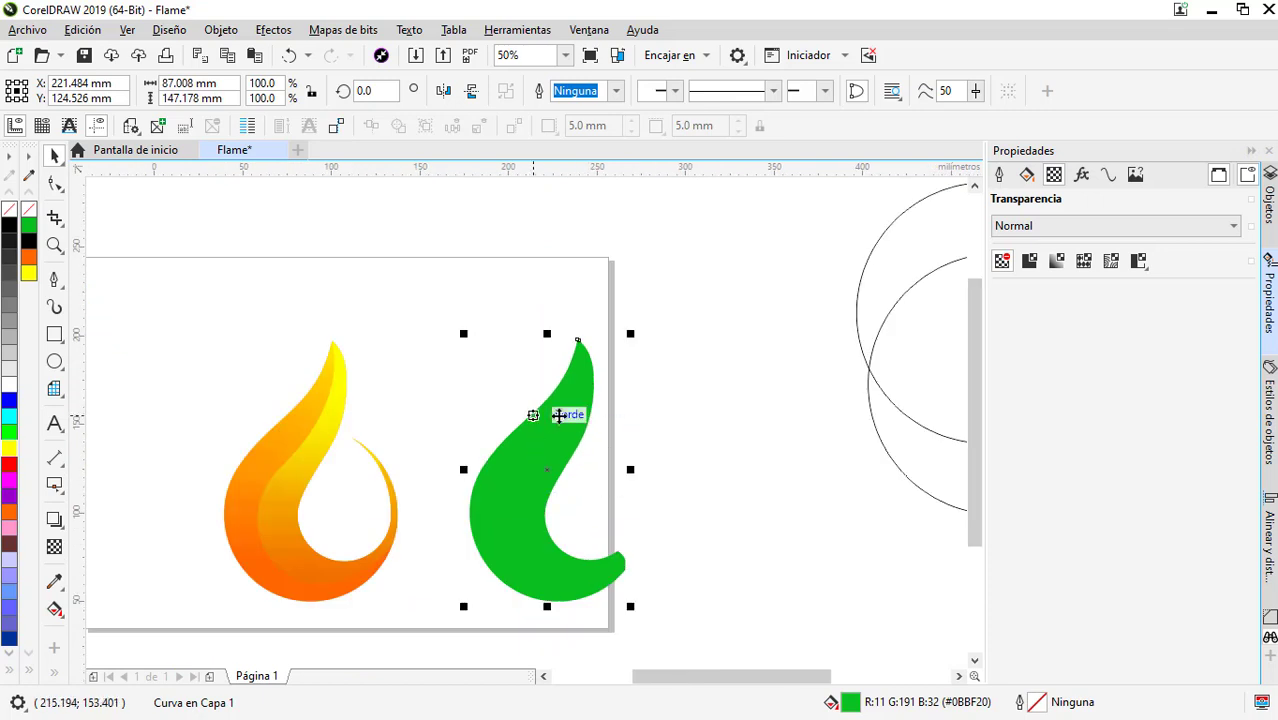
- Reduce the green shape to a thin curve by deleting its lower nodes
key(ctrl+z)
click(531, 522)
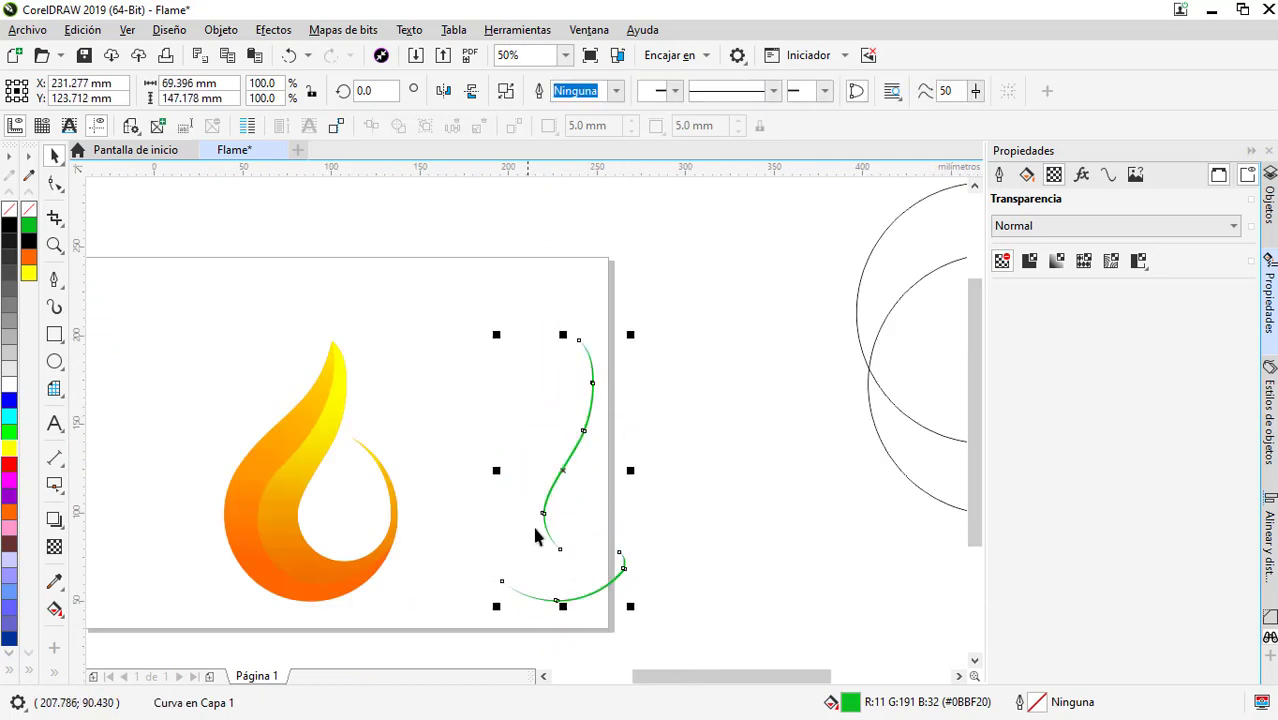
scroll(542, 423, down, 1)
scroll(566, 365, up, 2)
scroll(573, 531, down, 1)
scroll(573, 540, up, 1)
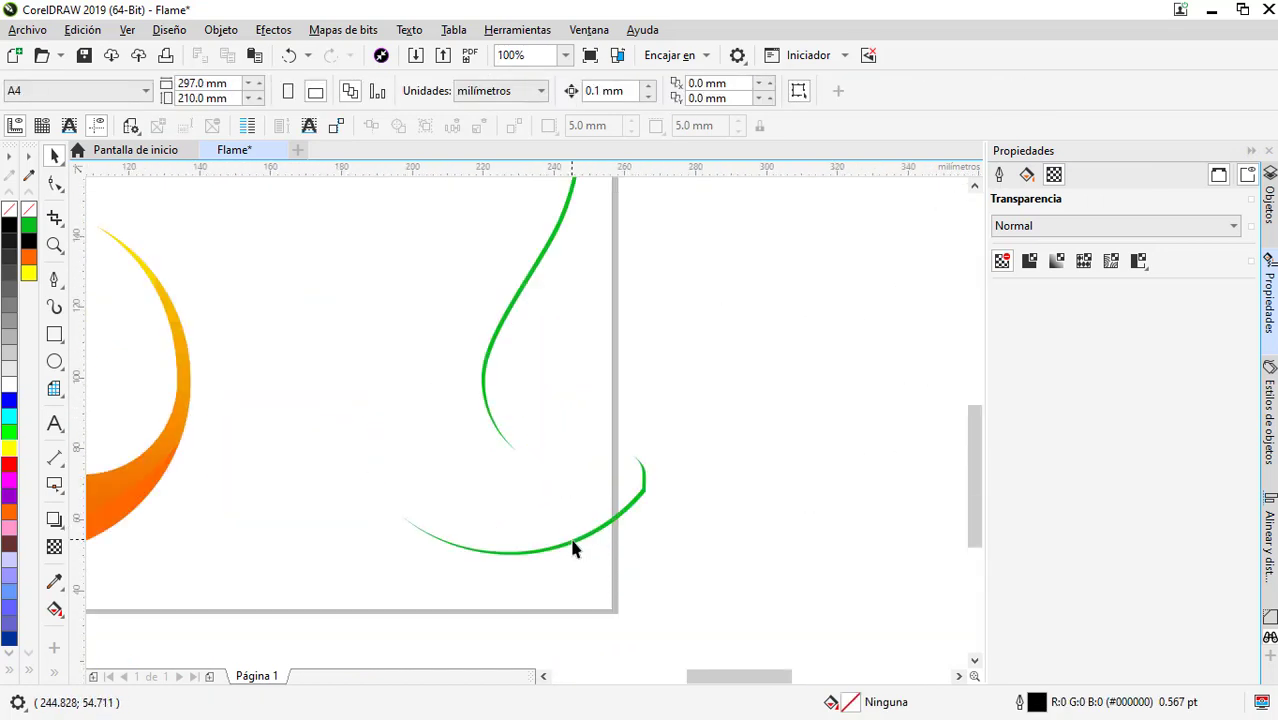
click(573, 542)
key(F10)
key(Delete)
key(Delete)
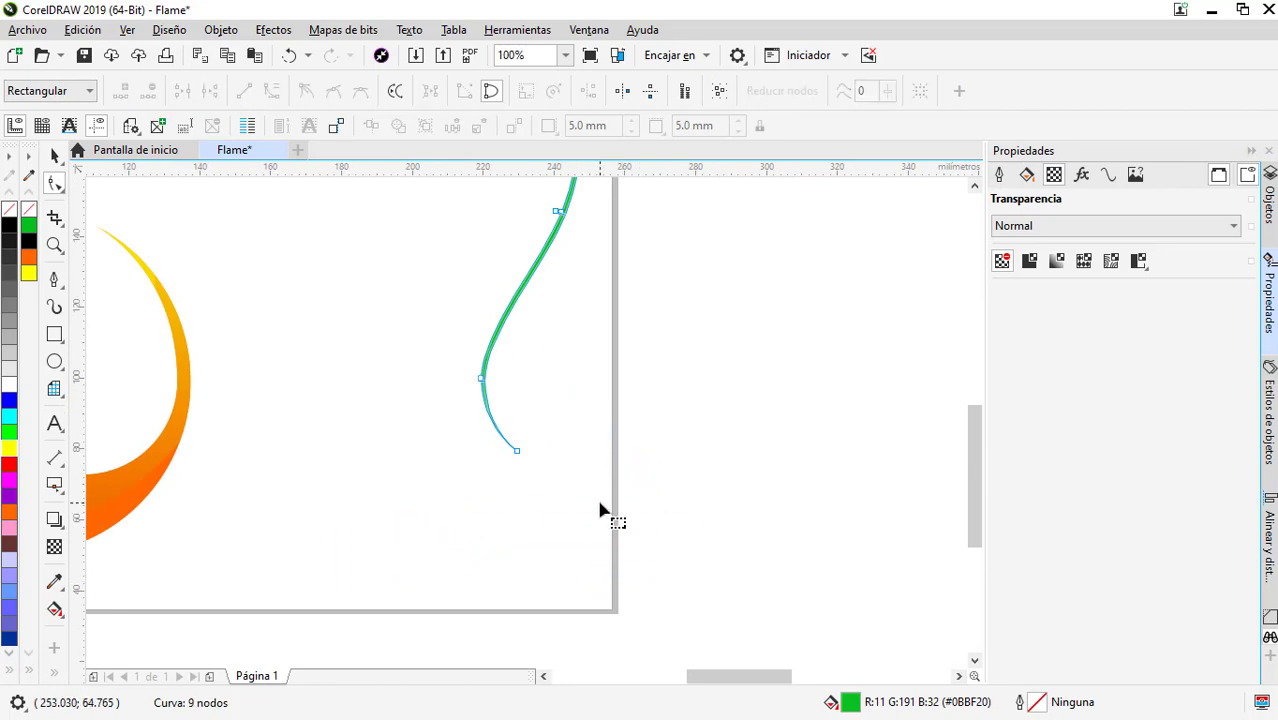
- Lay the strip along the orange flame's inner right edge and fill it yellow
scroll(602, 514, down, 1)
key(space)
drag(585, 293, 358, 308)
scroll(325, 308, up, 1)
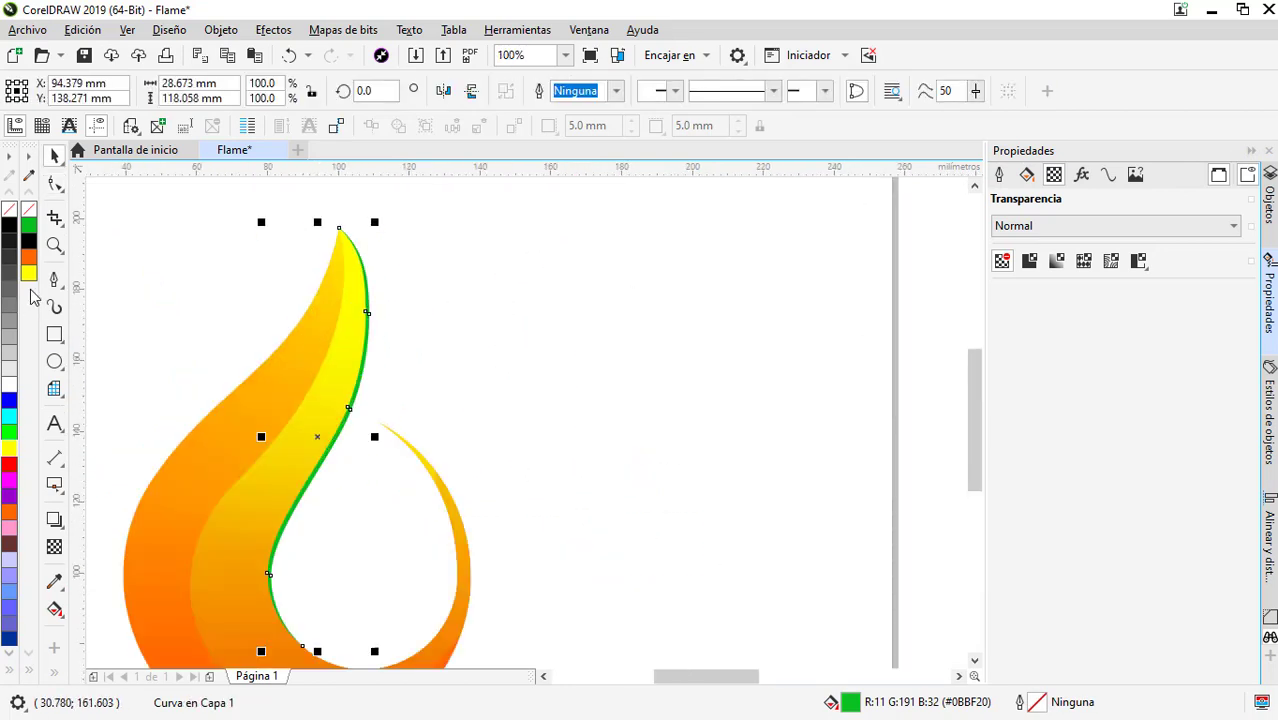
click(28, 272)
- Lay a linear gradient across the strip with a pale yellow top stop
click(56, 607)
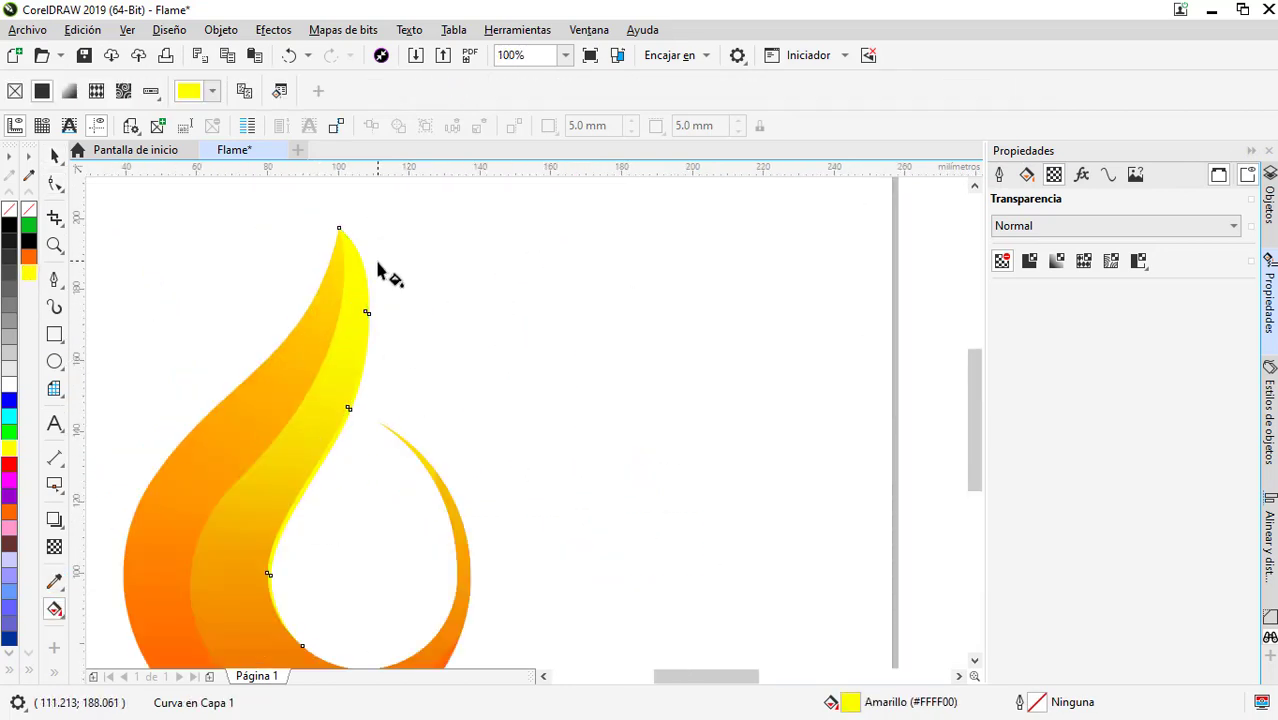
drag(376, 263, 316, 542)
click(376, 263)
click(424, 251)
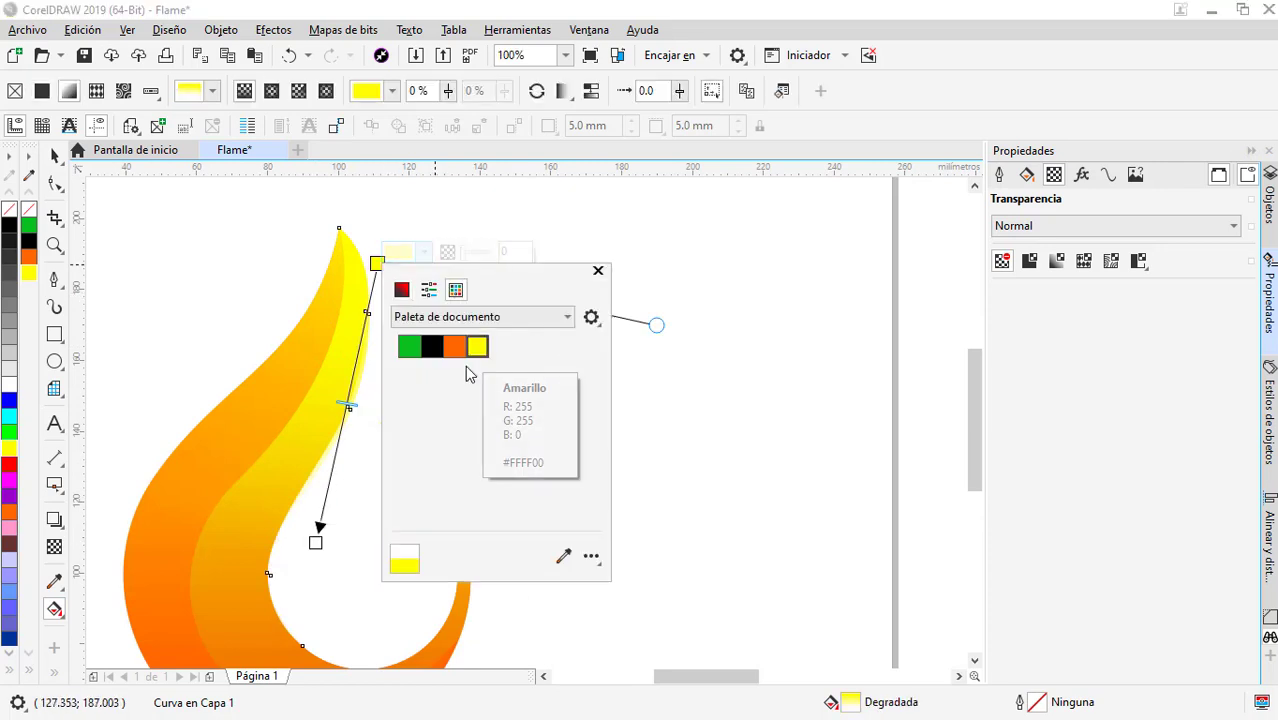
click(401, 289)
drag(415, 487, 409, 488)
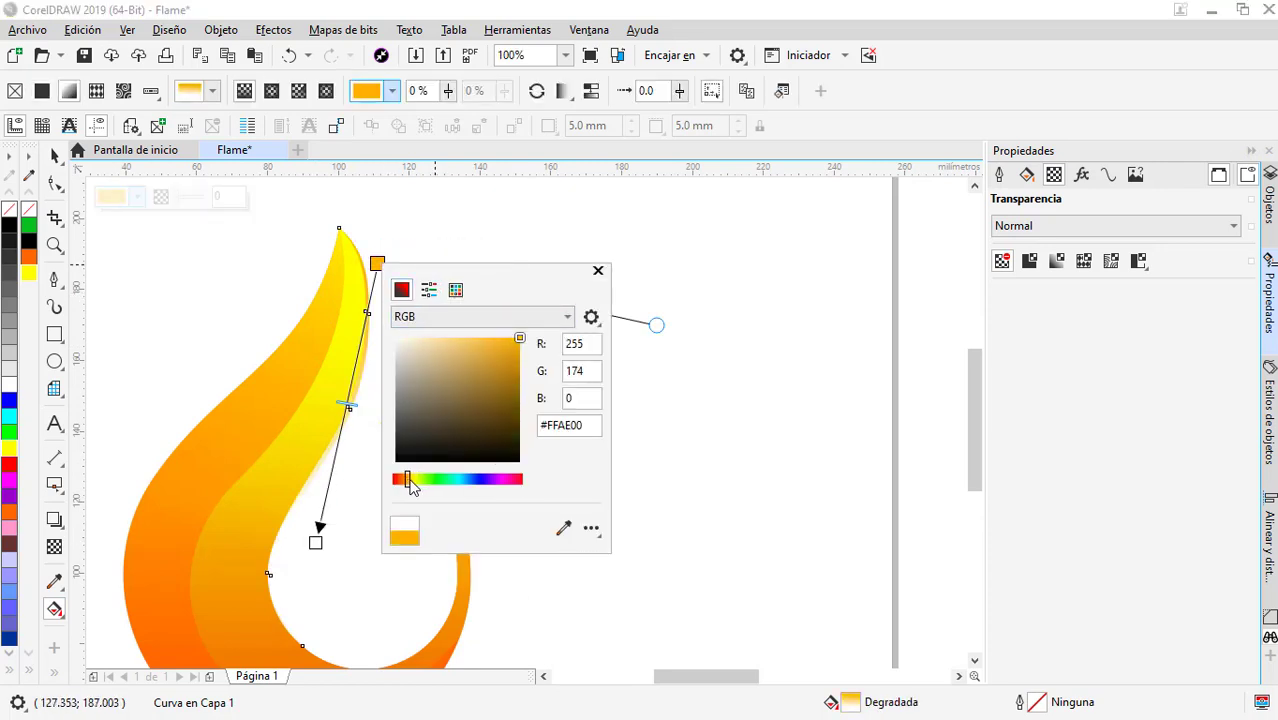
click(412, 487)
drag(458, 345, 459, 322)
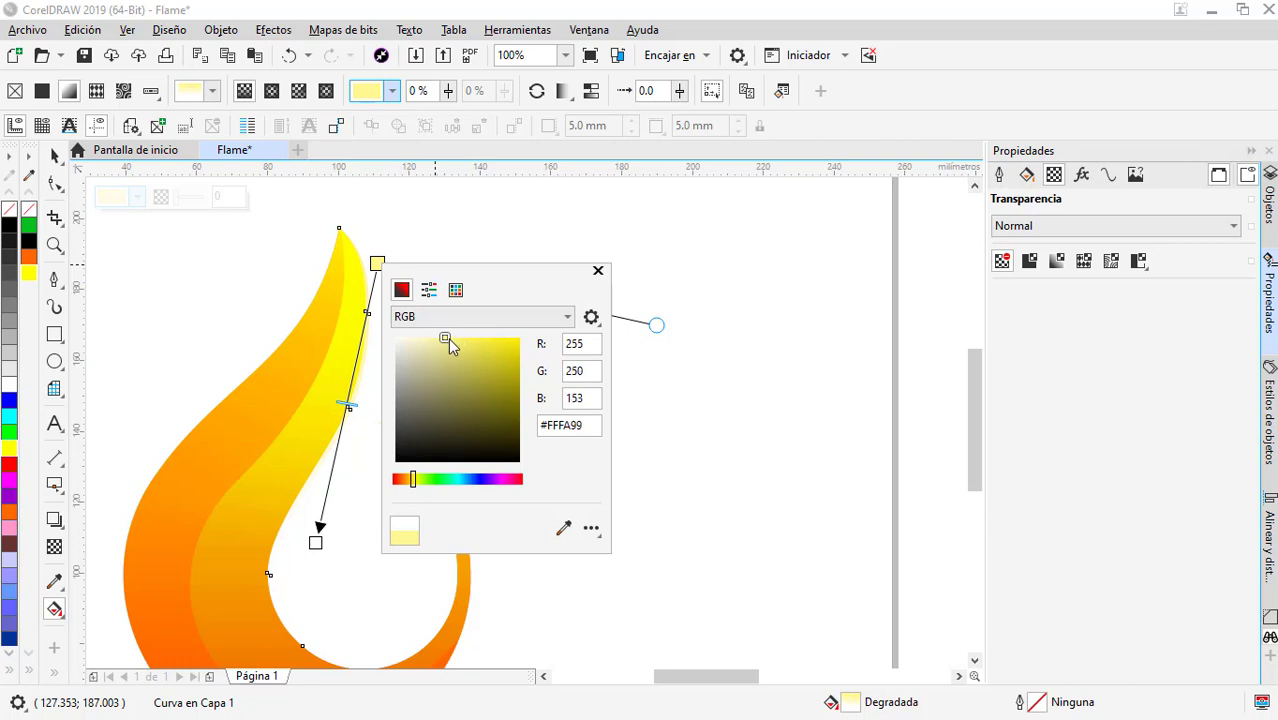
drag(322, 527, 260, 604)
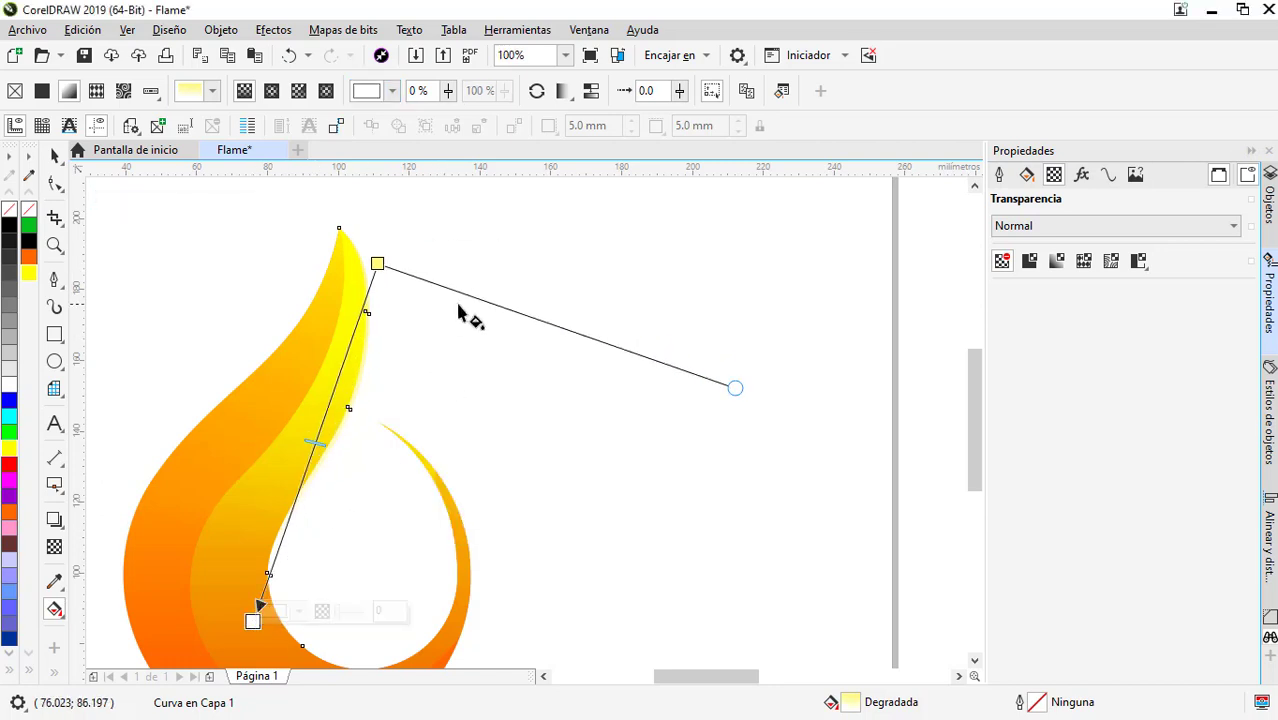
- Add a vivid yellow stop partway along the strip's gradient
double_click(428, 311)
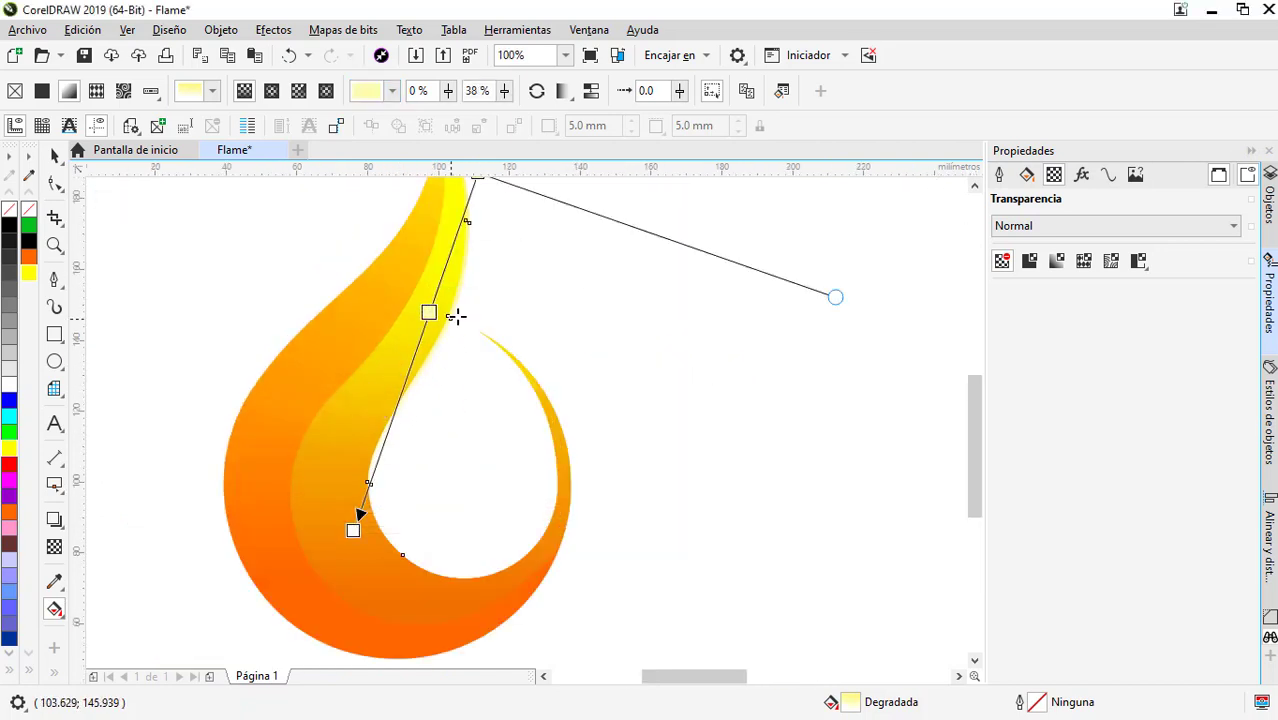
click(474, 301)
click(538, 398)
drag(538, 397, 546, 388)
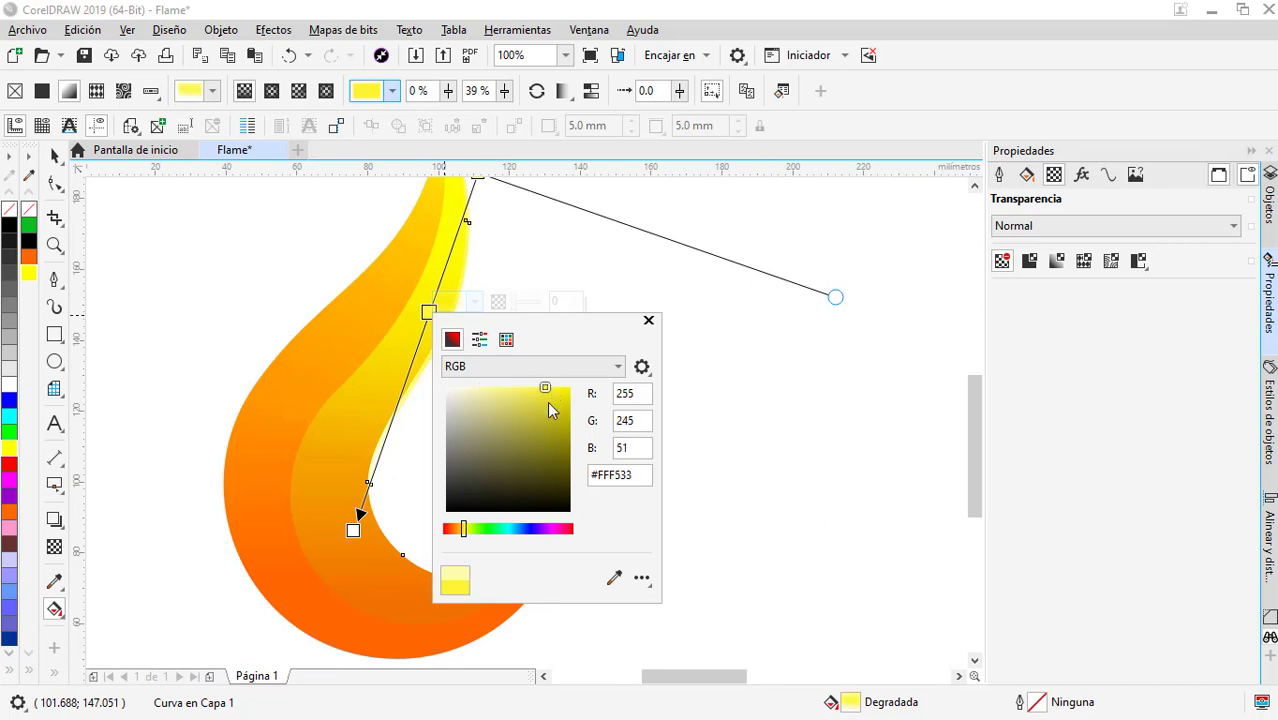
click(351, 530)
click(352, 530)
click(398, 520)
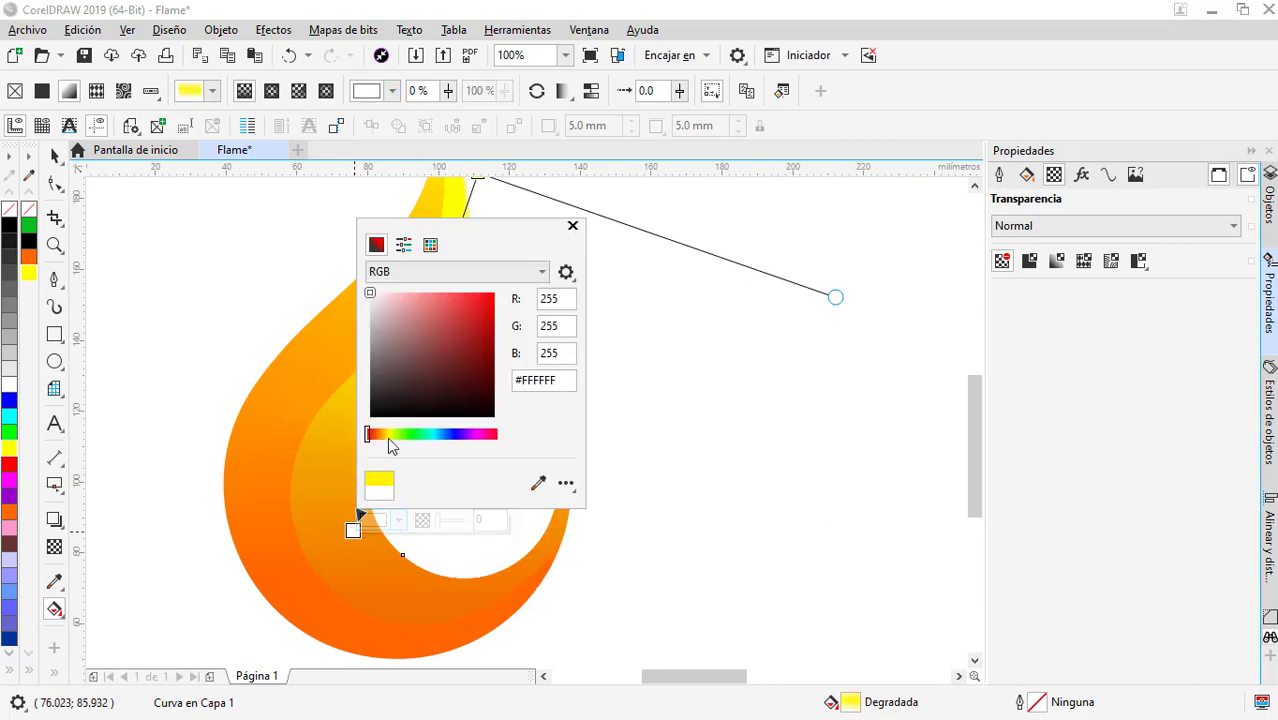
click(54, 157)
scroll(385, 522, down, 2)
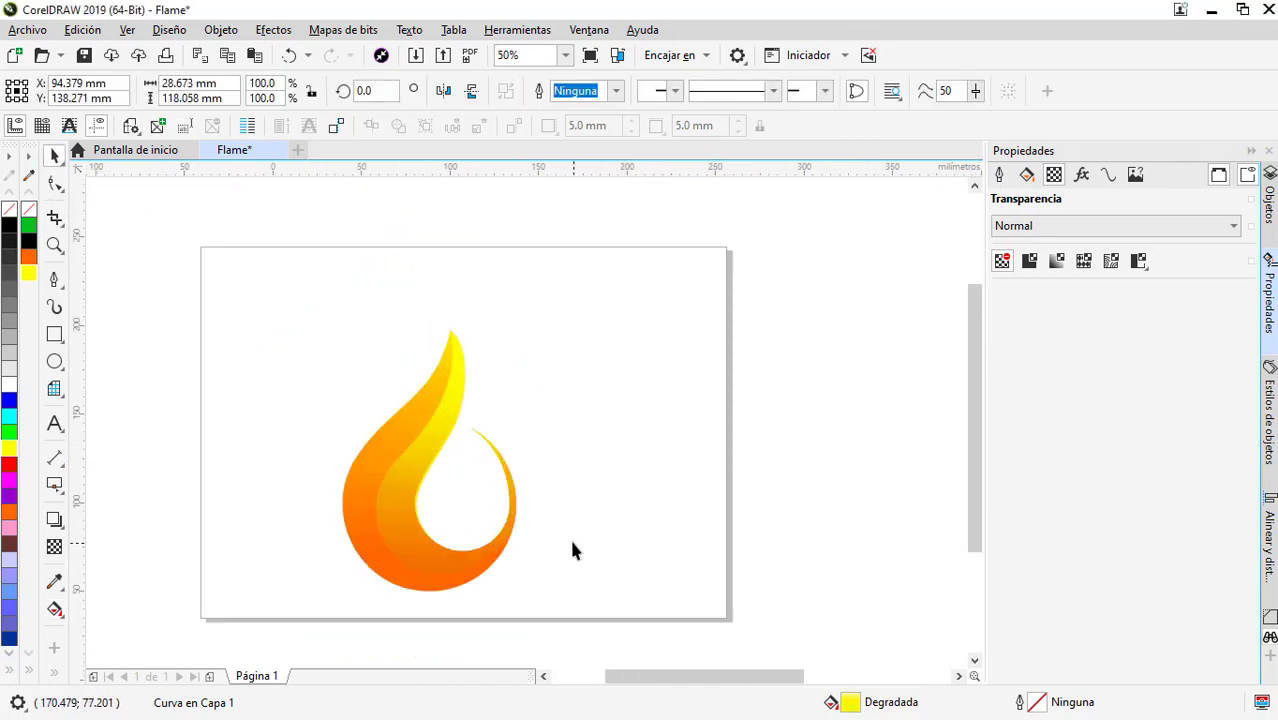
- Draw a circle inside the flame's round hole, sized to fit it
click(572, 542)
key(F7)
scroll(447, 541, up, 4)
scroll(450, 470, down, 2)
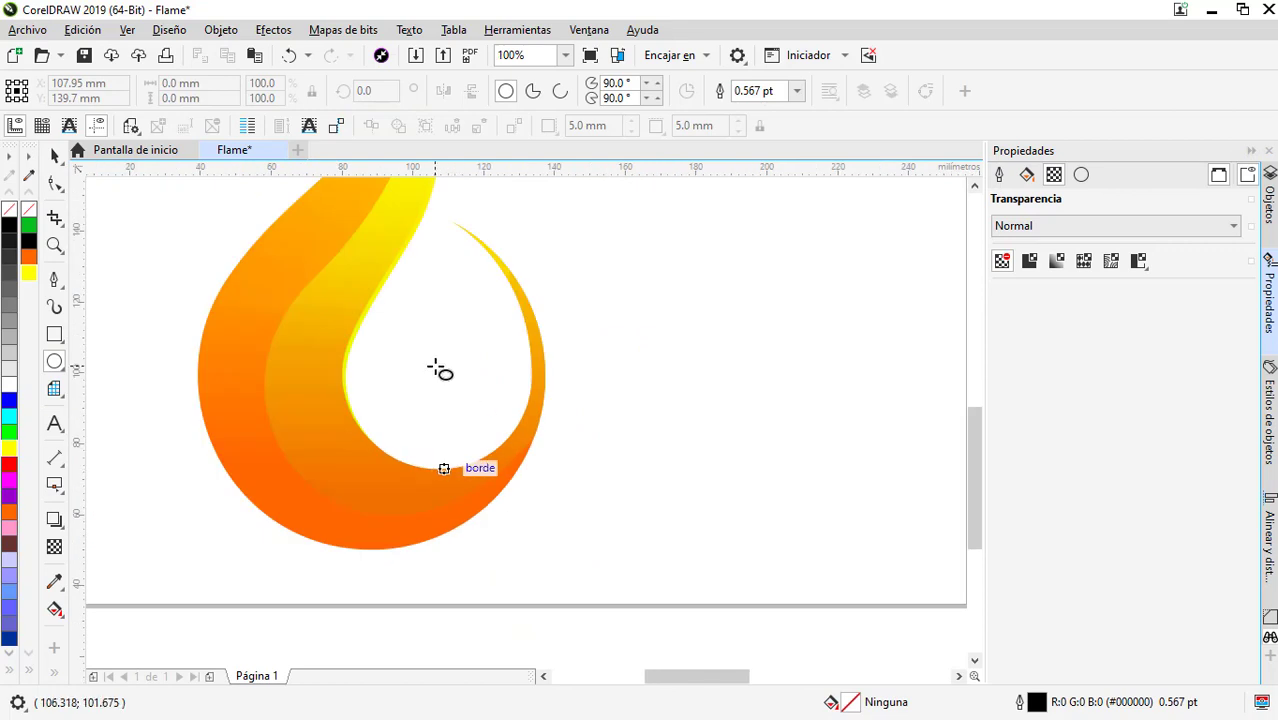
drag(438, 365, 542, 459)
scroll(462, 428, up, 2)
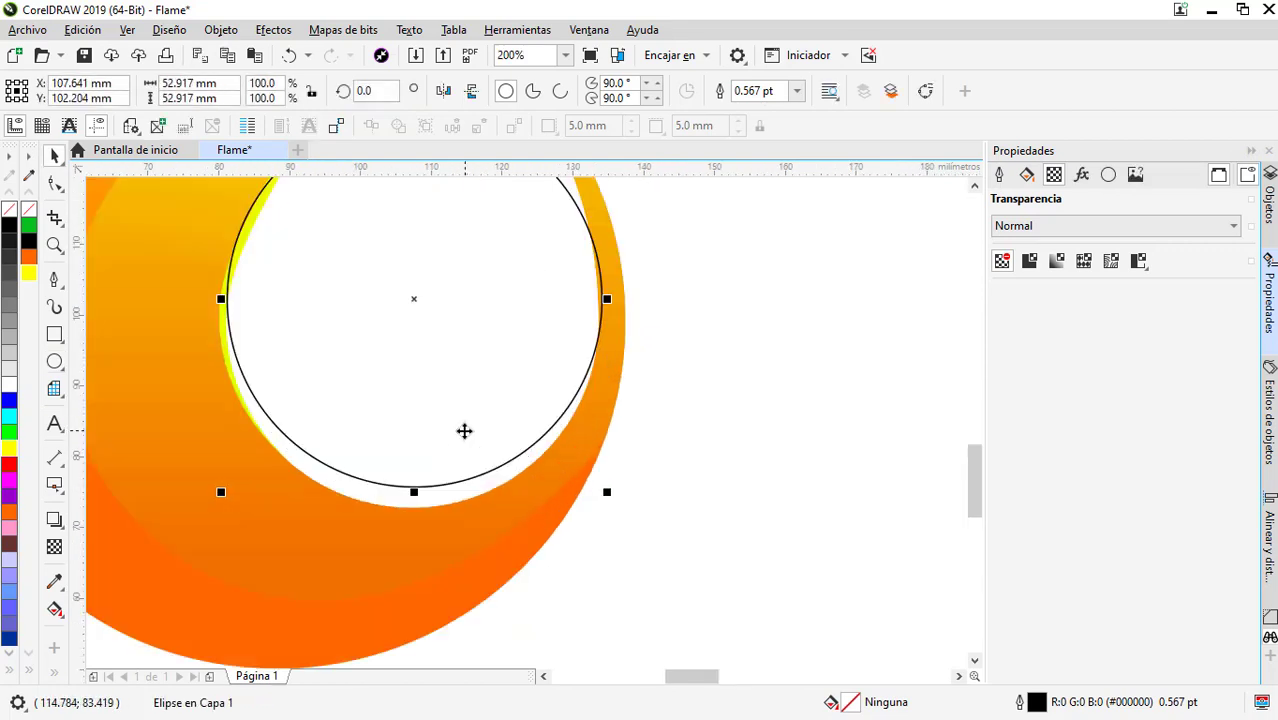
scroll(436, 438, down, 2)
scroll(495, 407, up, 2)
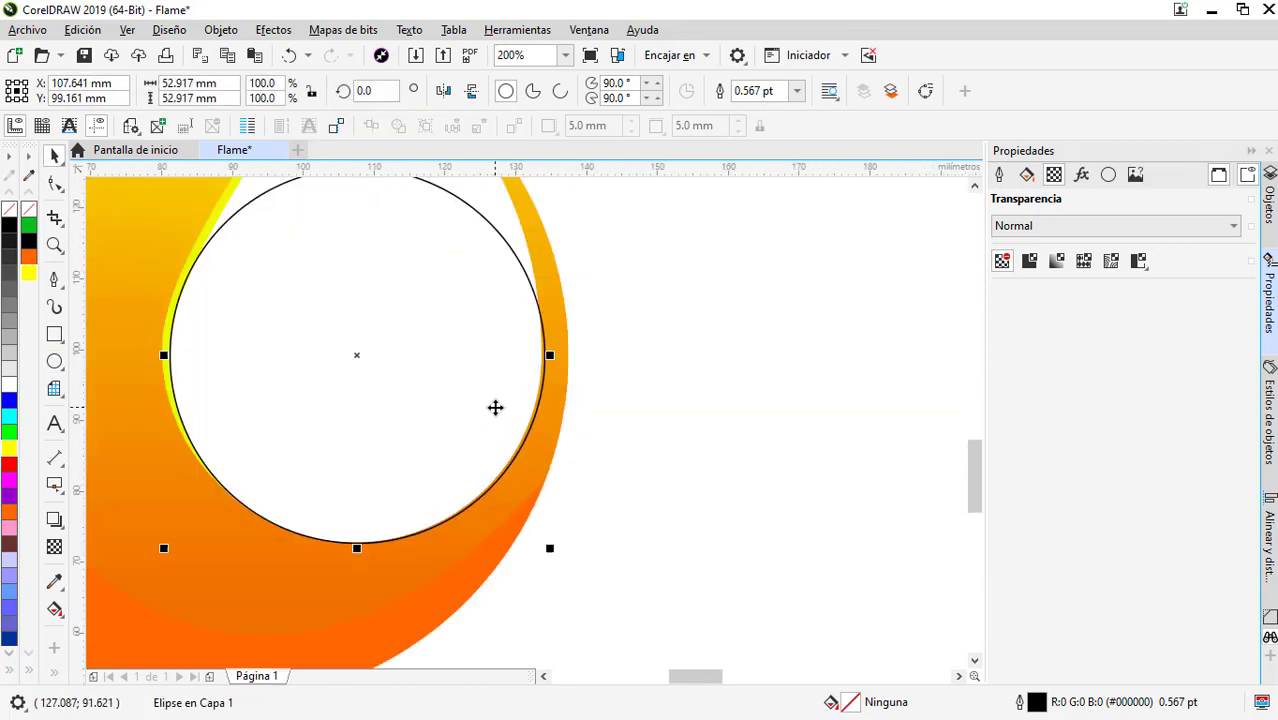
scroll(495, 407, down, 2)
scroll(520, 300, up, 2)
drag(527, 273, 523, 277)
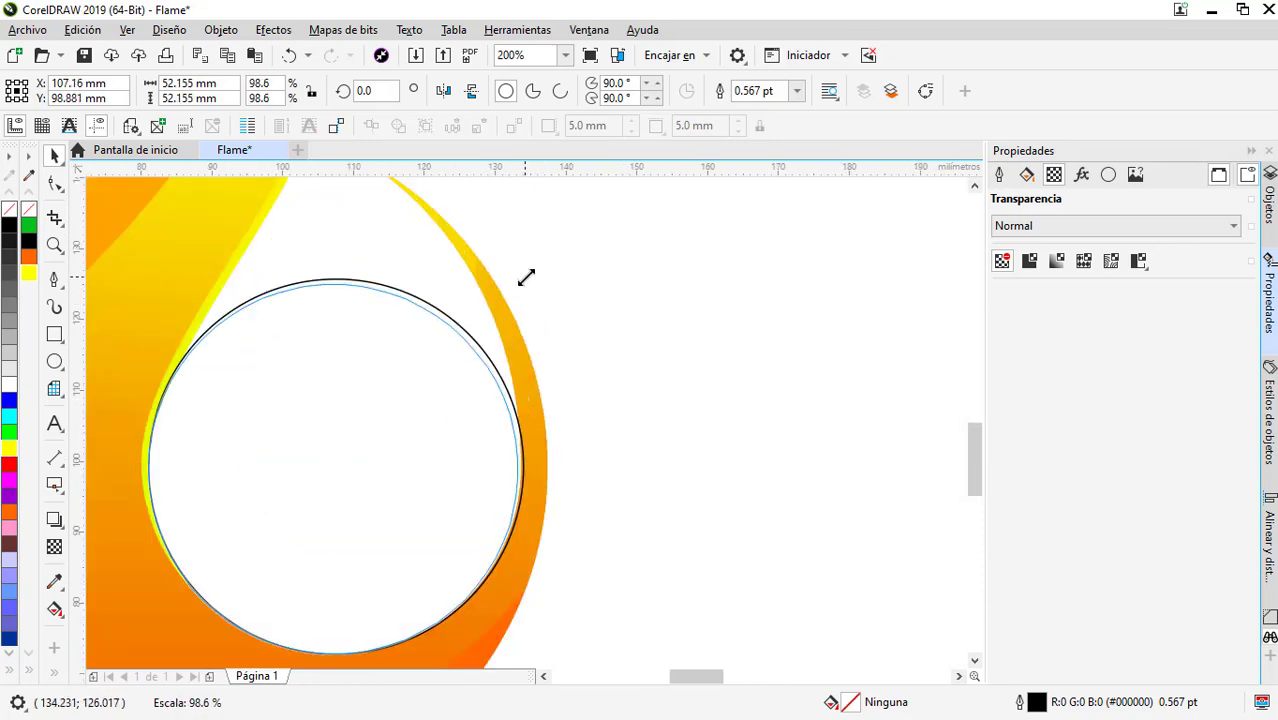
scroll(388, 418, down, 2)
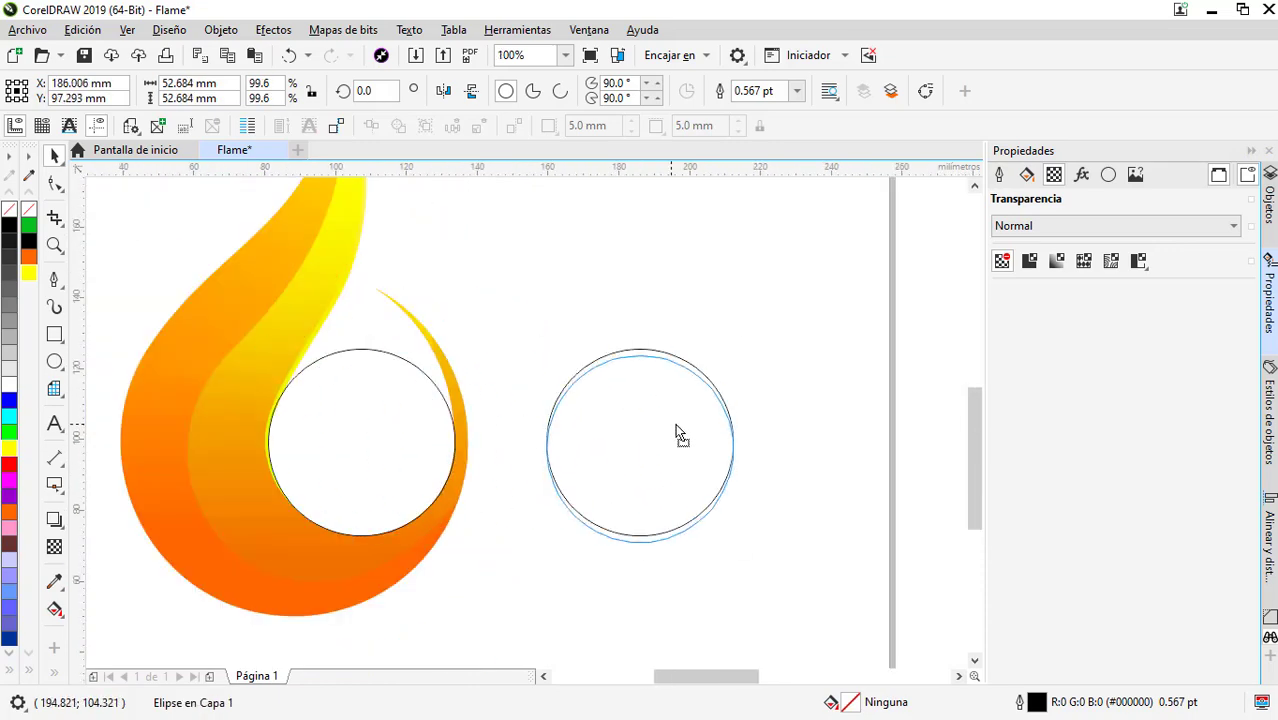
- Move the circle off to the right and give it a black outline
drag(388, 418, 676, 434)
scroll(658, 538, up, 4)
scroll(658, 538, down, 4)
right_click(28, 210)
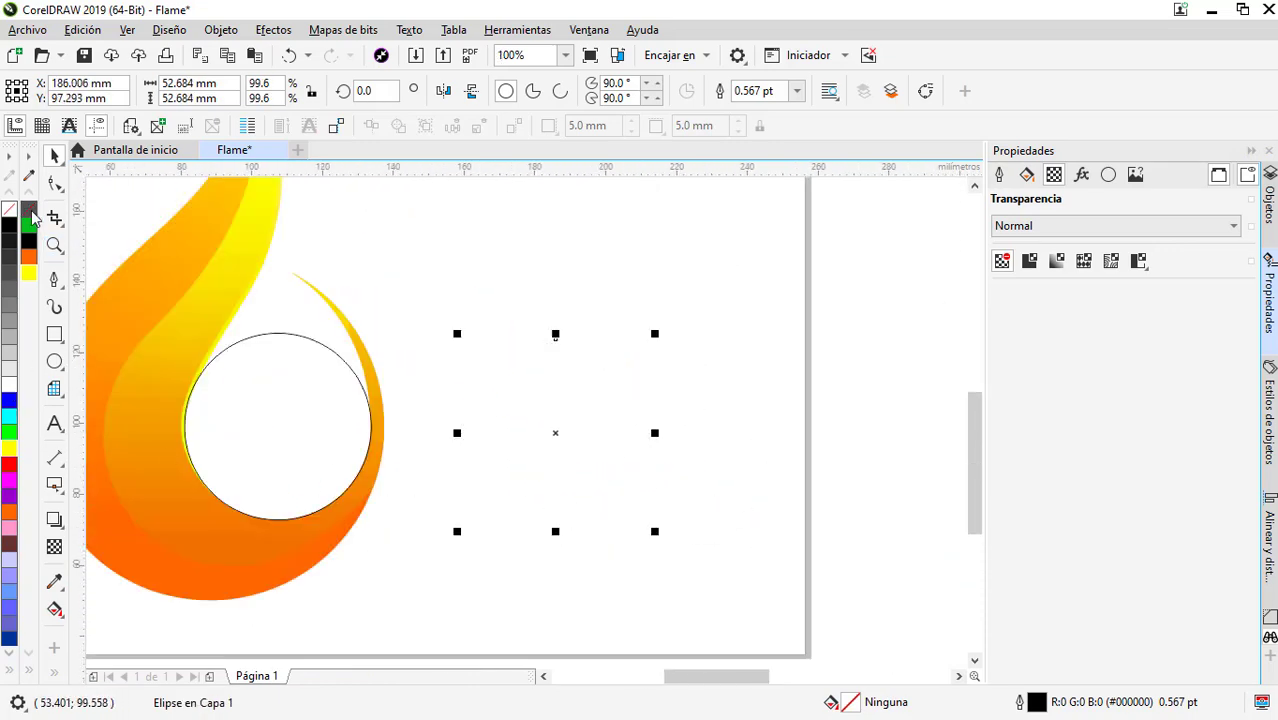
right_click(10, 225)
- Duplicate the circle slightly higher and apply Back Minus Front, leaving an outline-free crescent
mouse_move(548, 532)
mouse_down()
mouse_move(544, 520)
mouse_move(548, 530)
mouse_up()
scroll(545, 520, up, 4)
scroll(548, 530, down, 2)
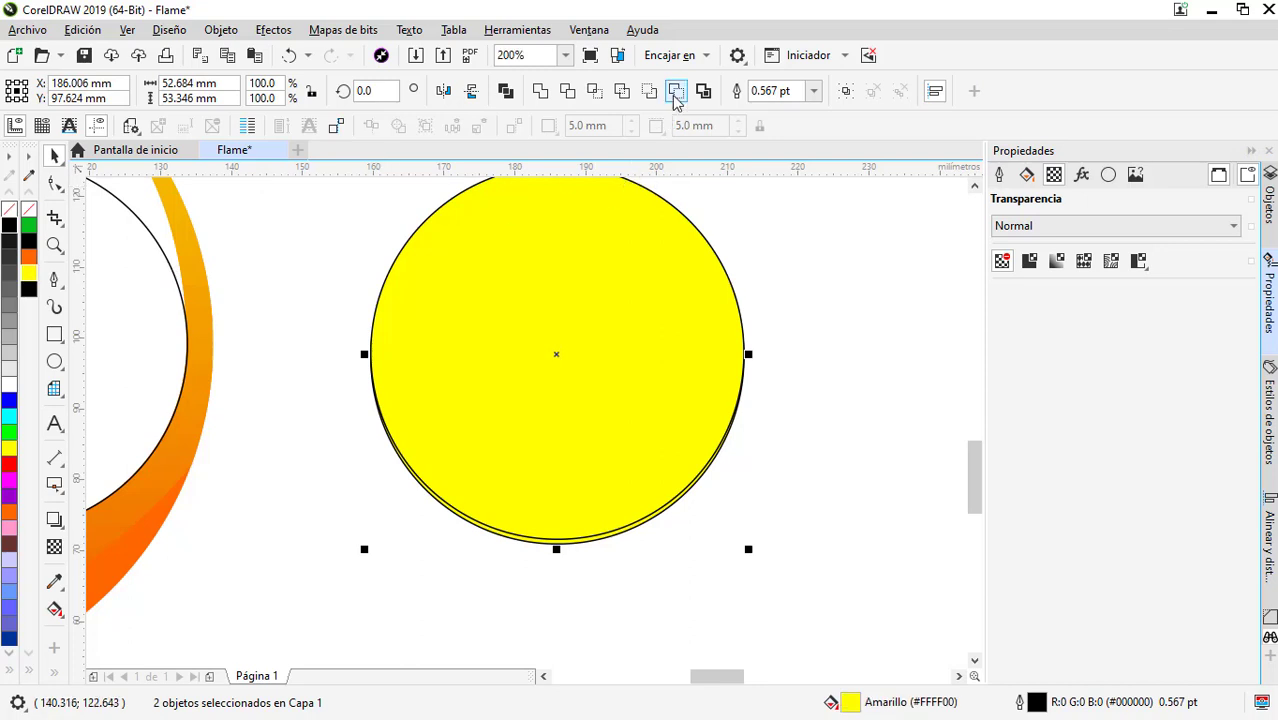
click(675, 91)
scroll(627, 482, down, 2)
right_click(30, 210)
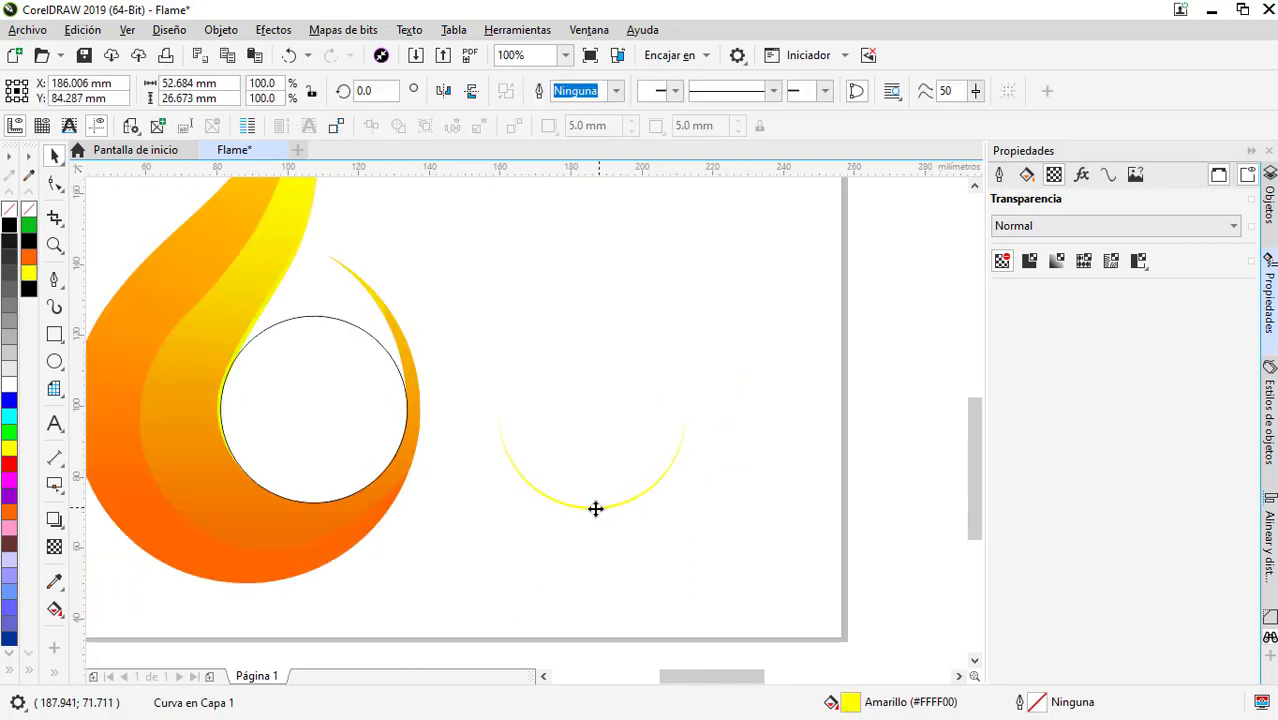
- Move the crescent onto the circle's bottom and delete the helper circle
drag(592, 509, 313, 512)
scroll(313, 512, up, 2)
click(345, 433)
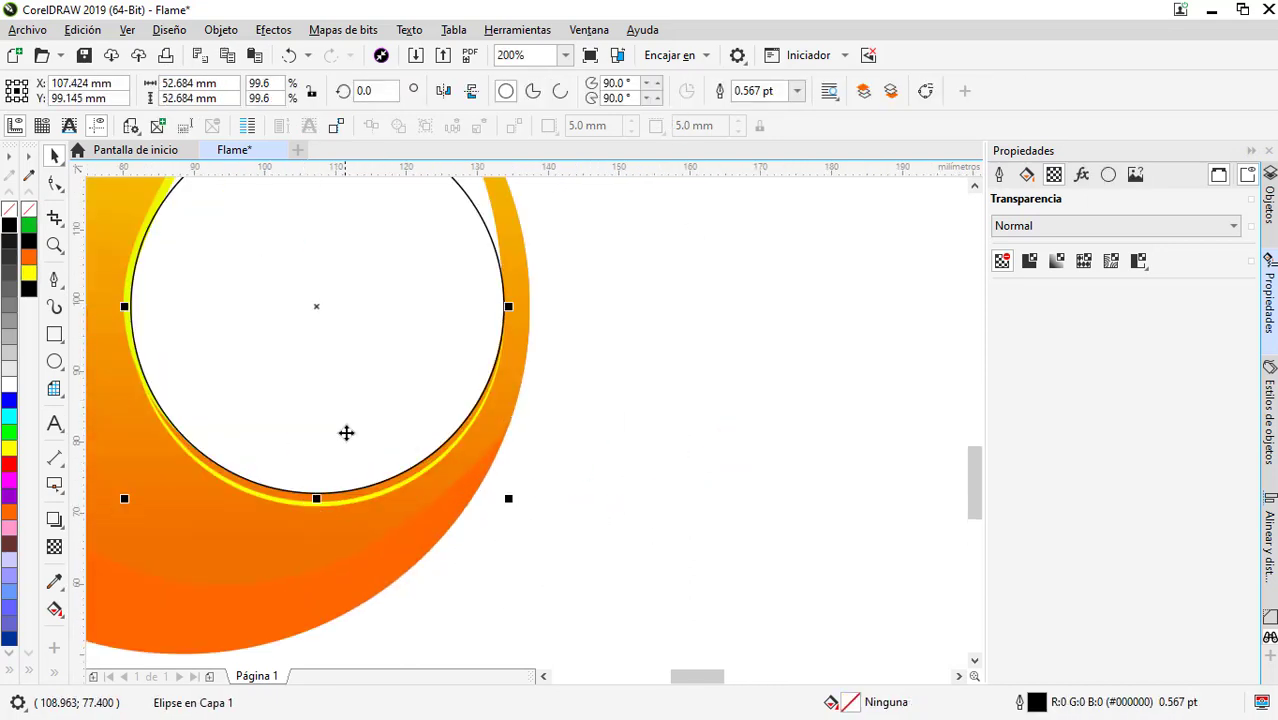
key(Delete)
- Snap the yellow crescent to the bottom inner edge of the flame's hole
click(322, 491)
scroll(305, 506, up, 2)
drag(305, 506, 316, 484)
scroll(330, 484, up, 2)
scroll(404, 481, down, 3)
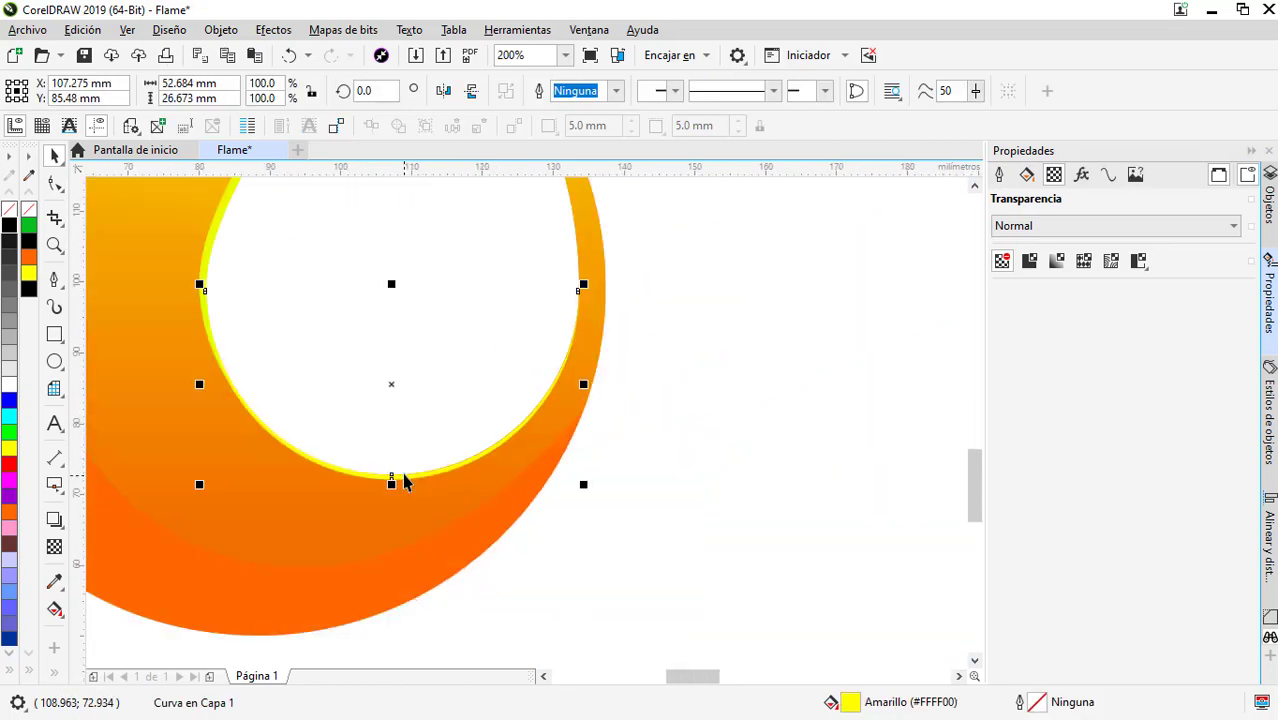
scroll(579, 489, down, 1)
click(569, 537)
scroll(506, 556, down, 1)
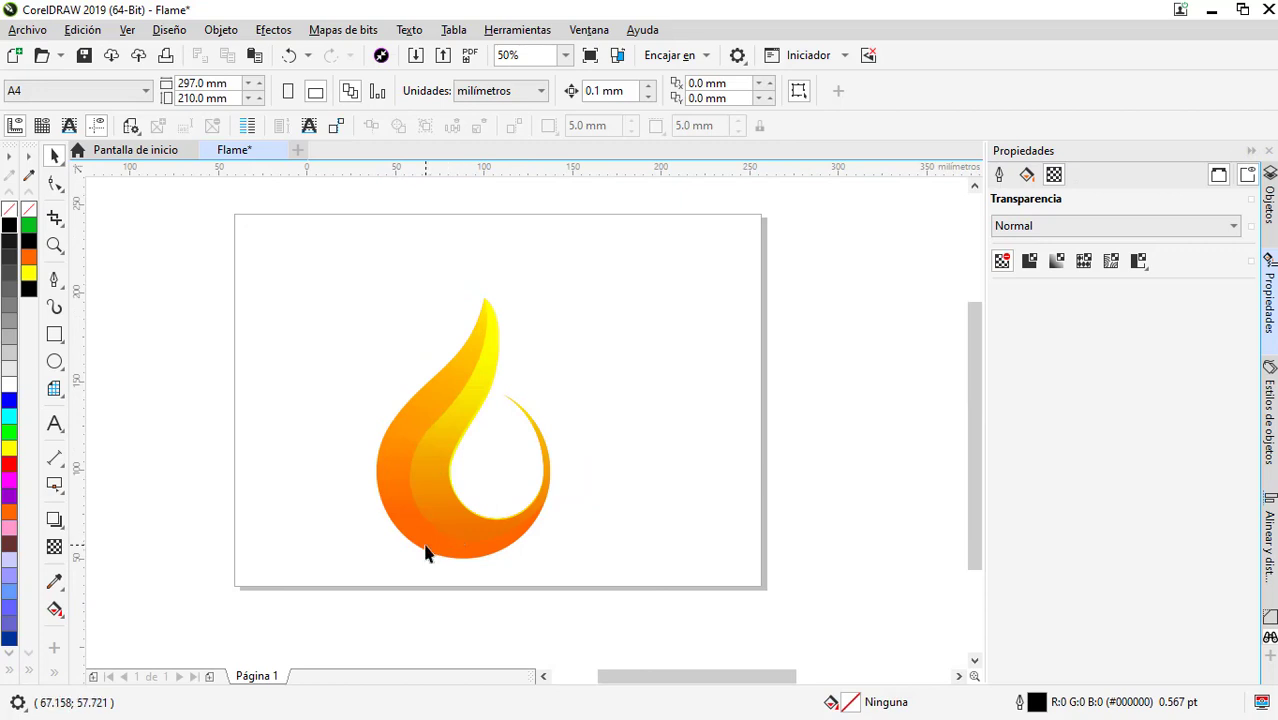
- Draw a closed five-node highlight shape with the Pen tool along the flame's inner tail curve
scroll(475, 368, up, 2)
click(54, 279)
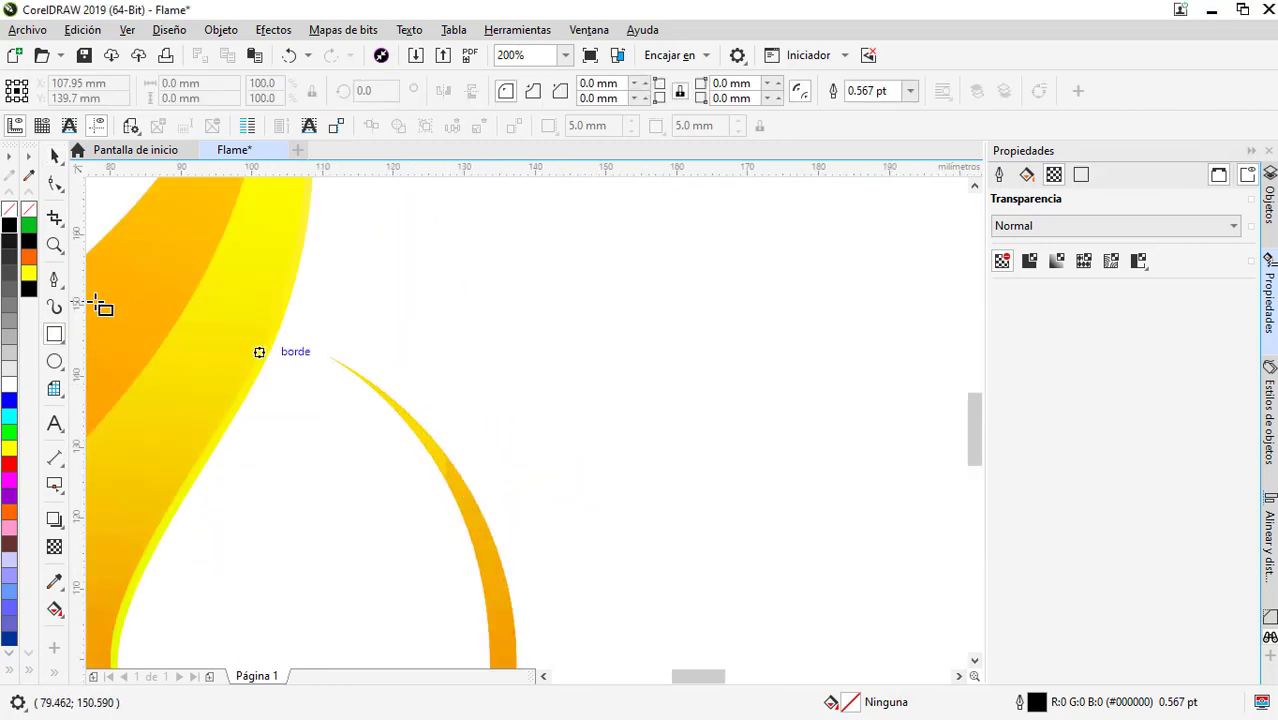
scroll(436, 322, down, 1)
click(391, 312)
click(372, 357)
click(438, 440)
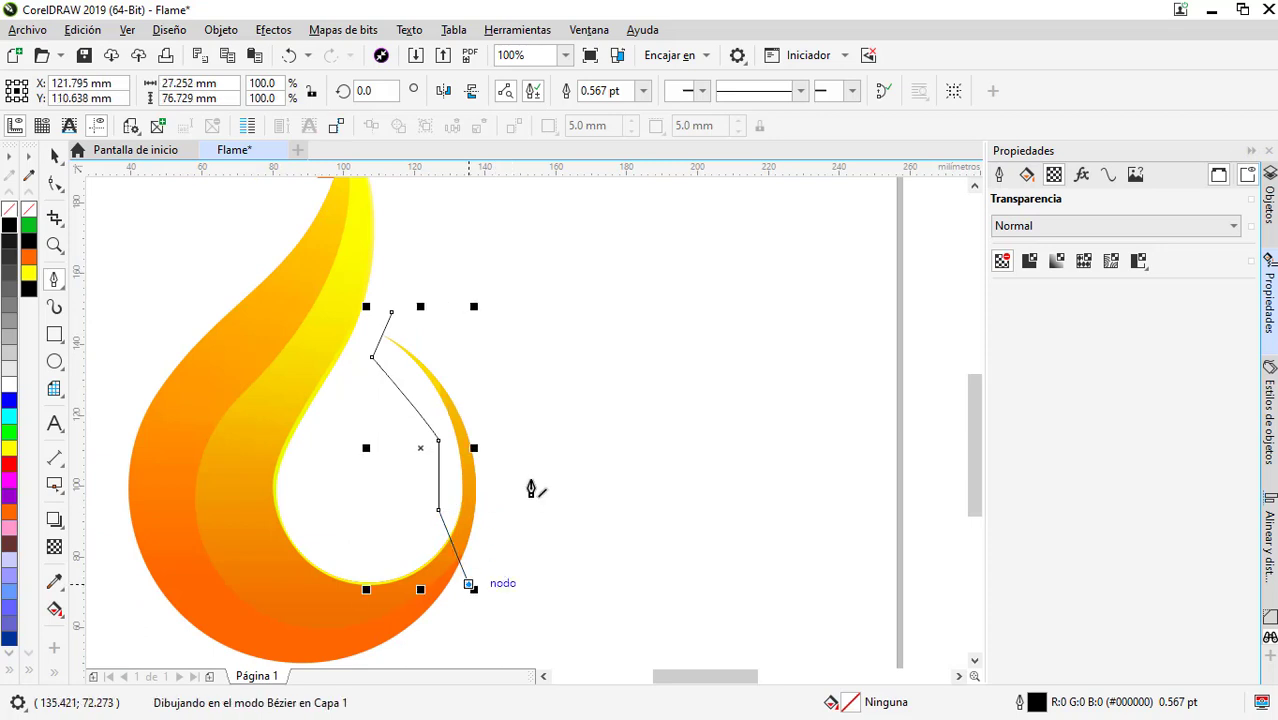
click(467, 583)
click(529, 479)
click(391, 312)
- Fill the highlight magenta with no outline and a linear transparency fading toward the bottom
click(8, 486)
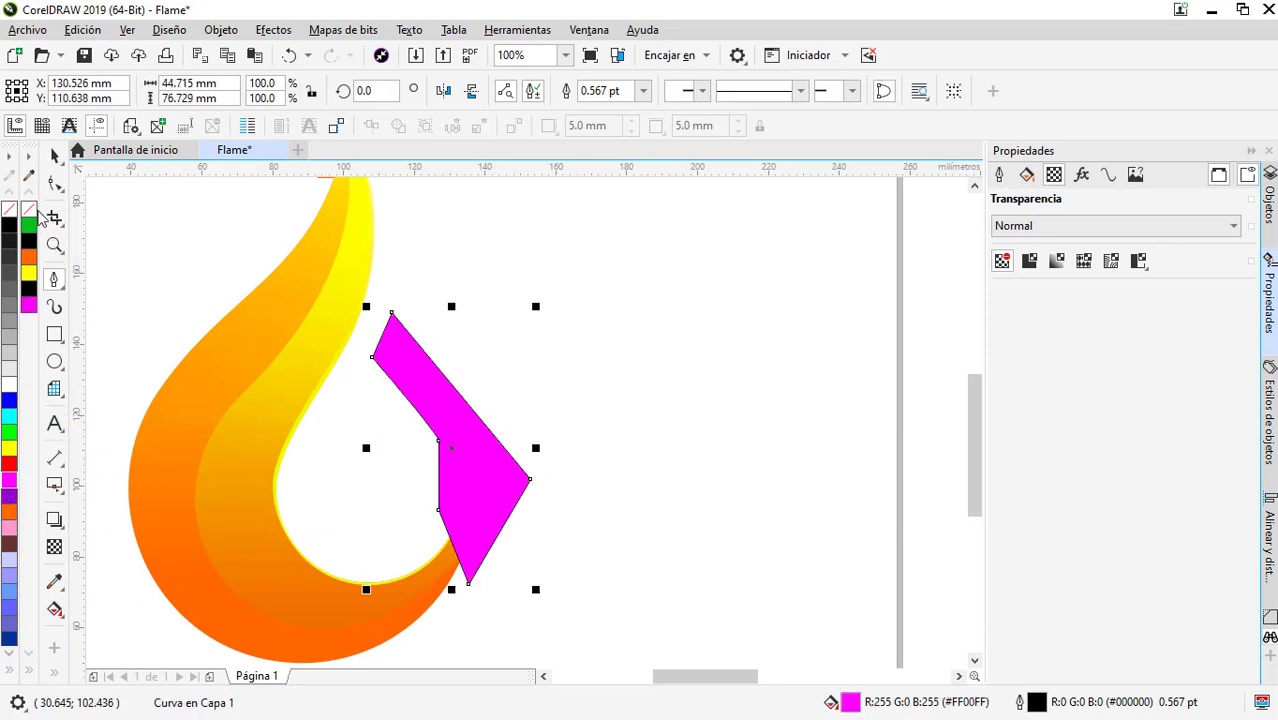
right_click(30, 212)
click(54, 547)
drag(465, 345, 457, 521)
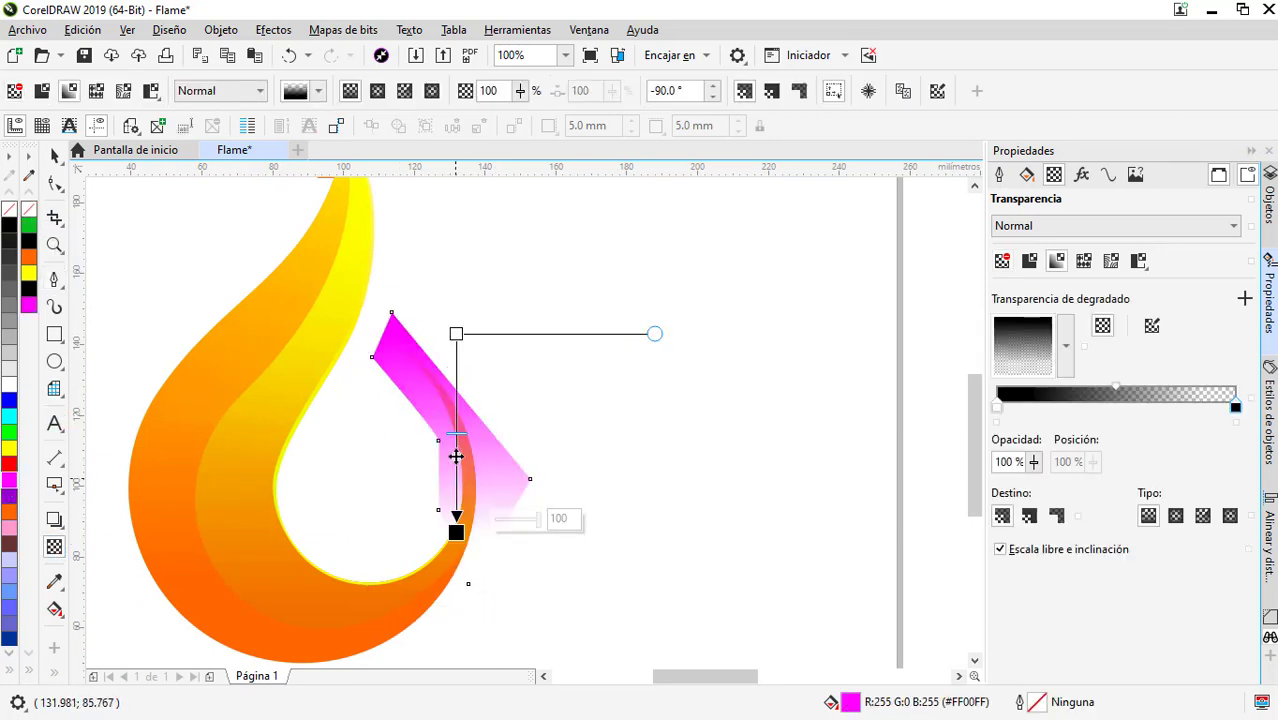
key(space)
- PowerClip the magenta highlight inside the flame's tail, then deselect
right_click(736, 300)
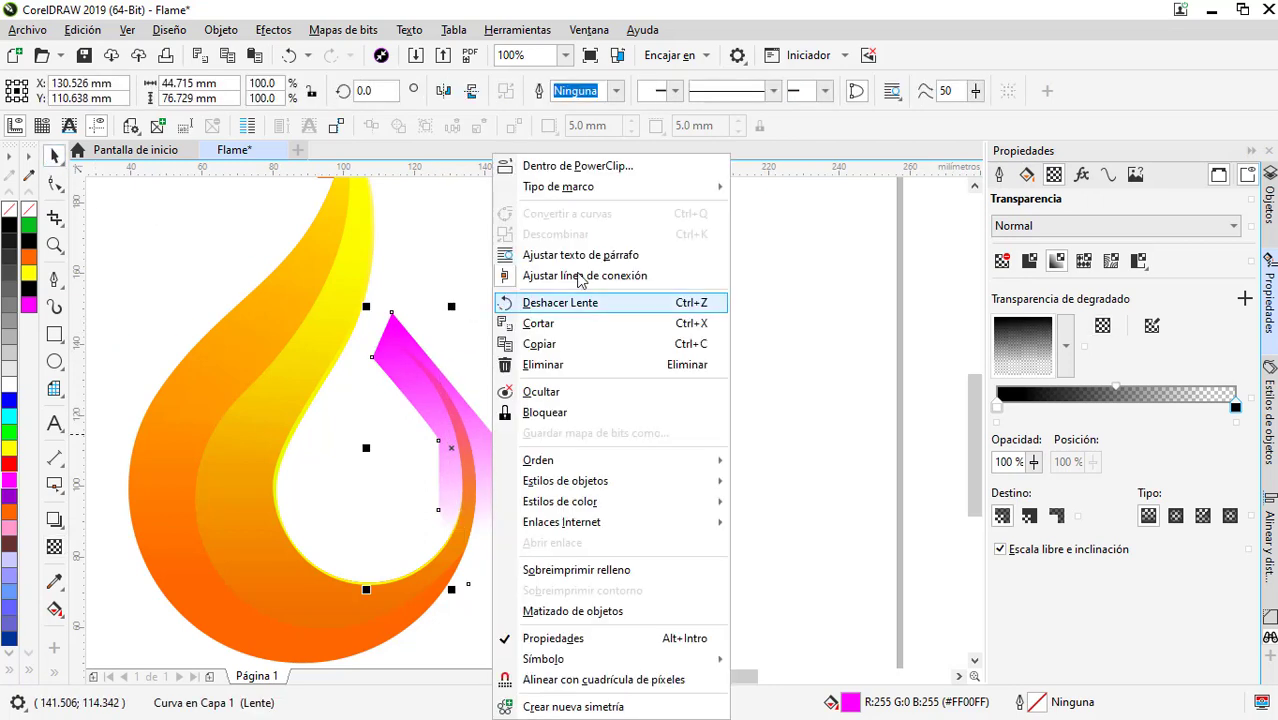
click(800, 168)
click(394, 616)
click(530, 310)
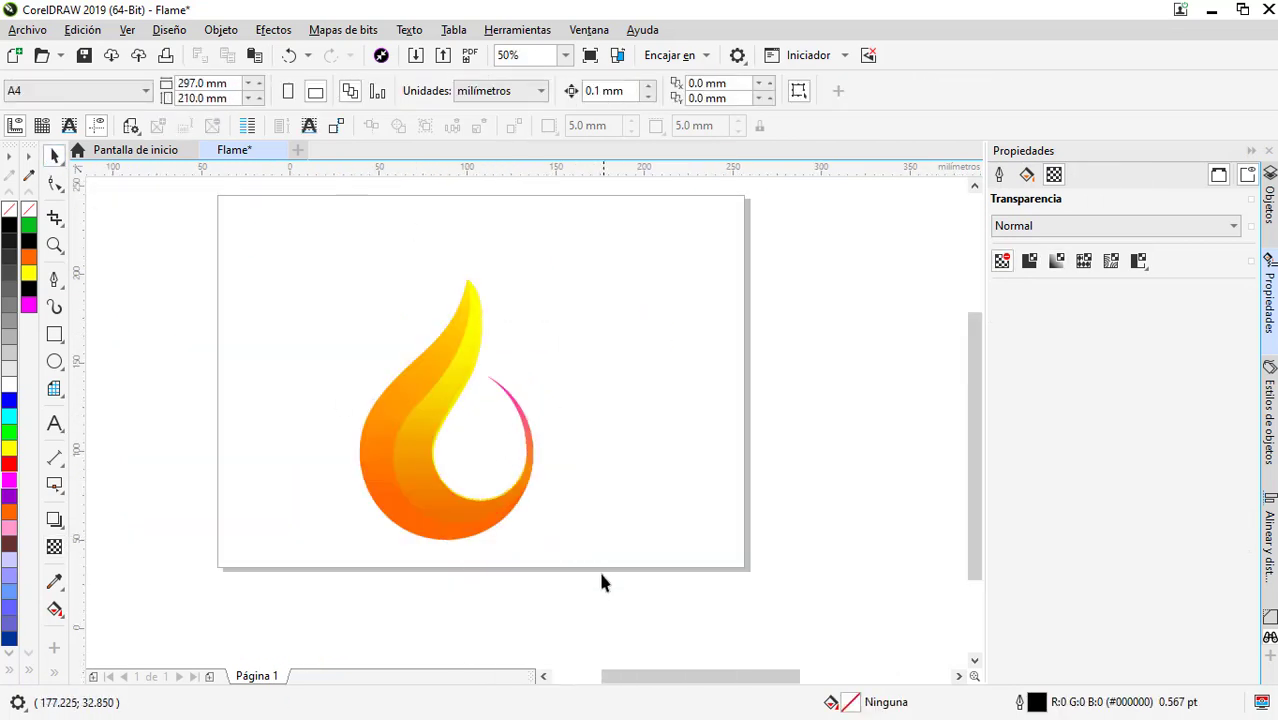
- Move the flame group up, mirror it horizontally and overlap it with the original flame
click(442, 414)
mouse_move(442, 414)
mouse_down()
mouse_move(444, 378)
mouse_move(633, 349)
mouse_up()
click(446, 91)
drag(648, 400, 450, 422)
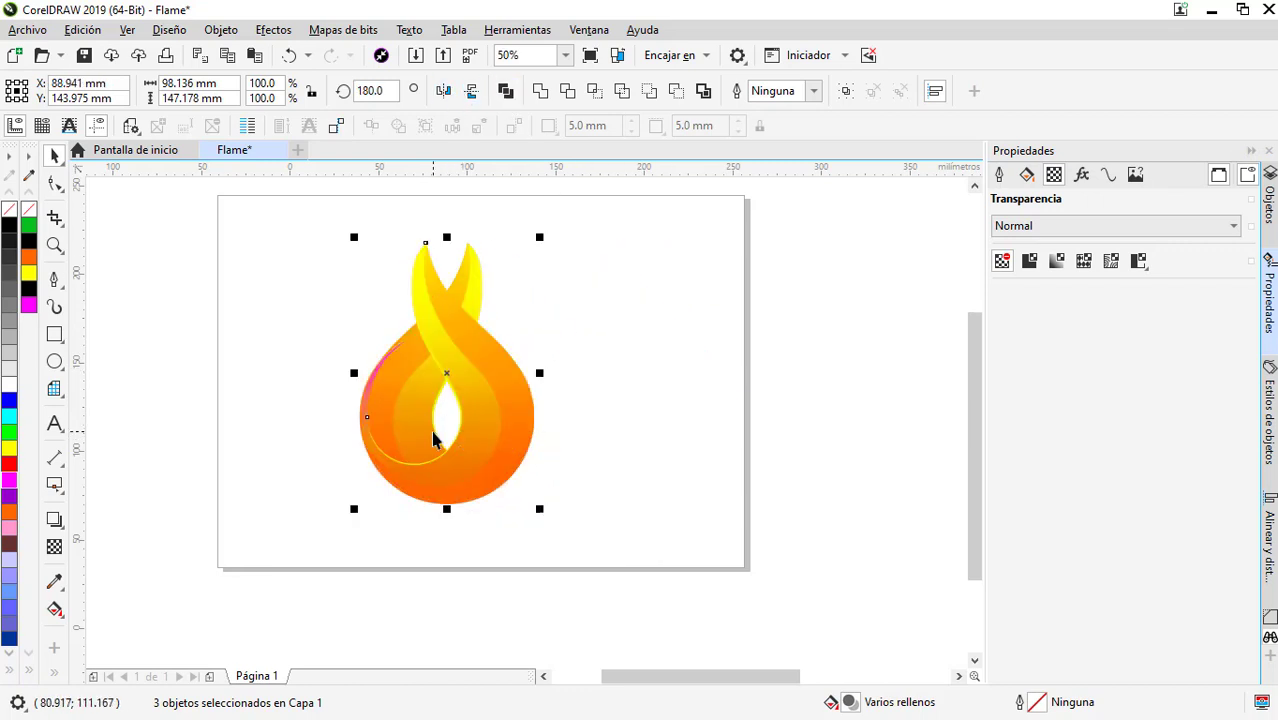
- Pull the back flame's tip node down onto the guideline with the Shape tool
click(519, 364)
scroll(490, 366, up, 2)
scroll(478, 372, down, 1)
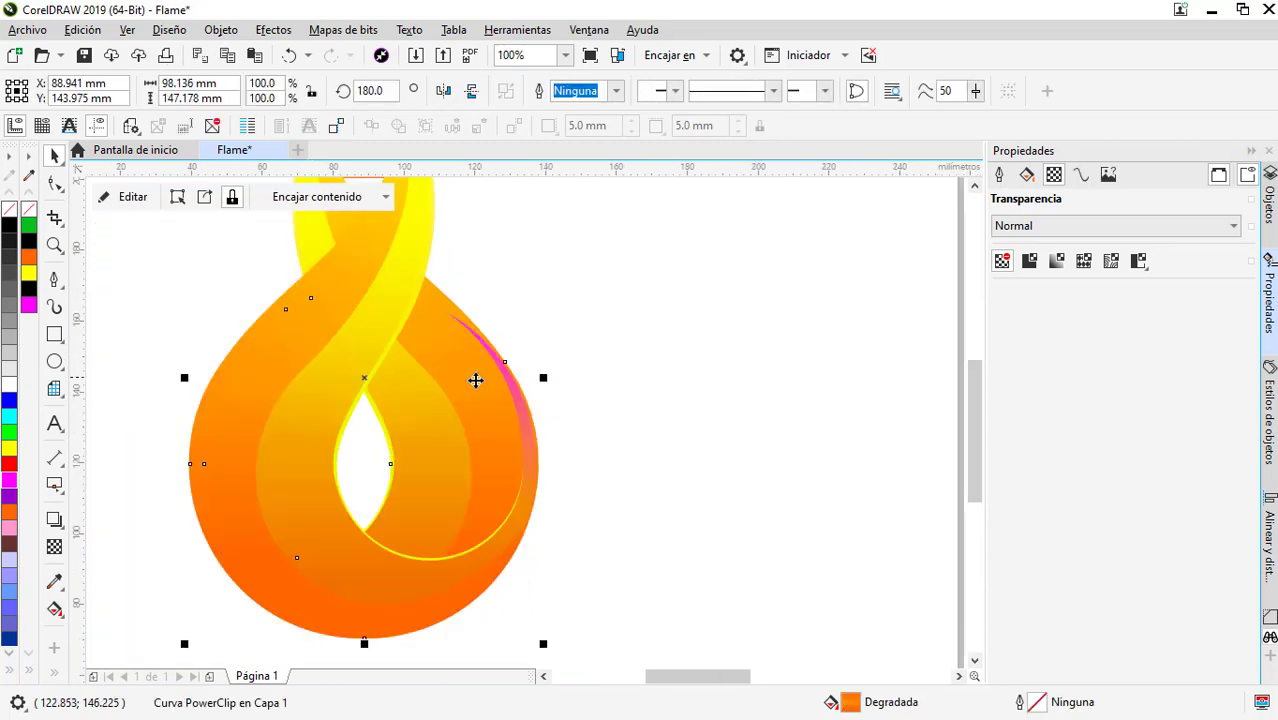
key(F10)
scroll(440, 320, down, 1)
scroll(419, 276, up, 1)
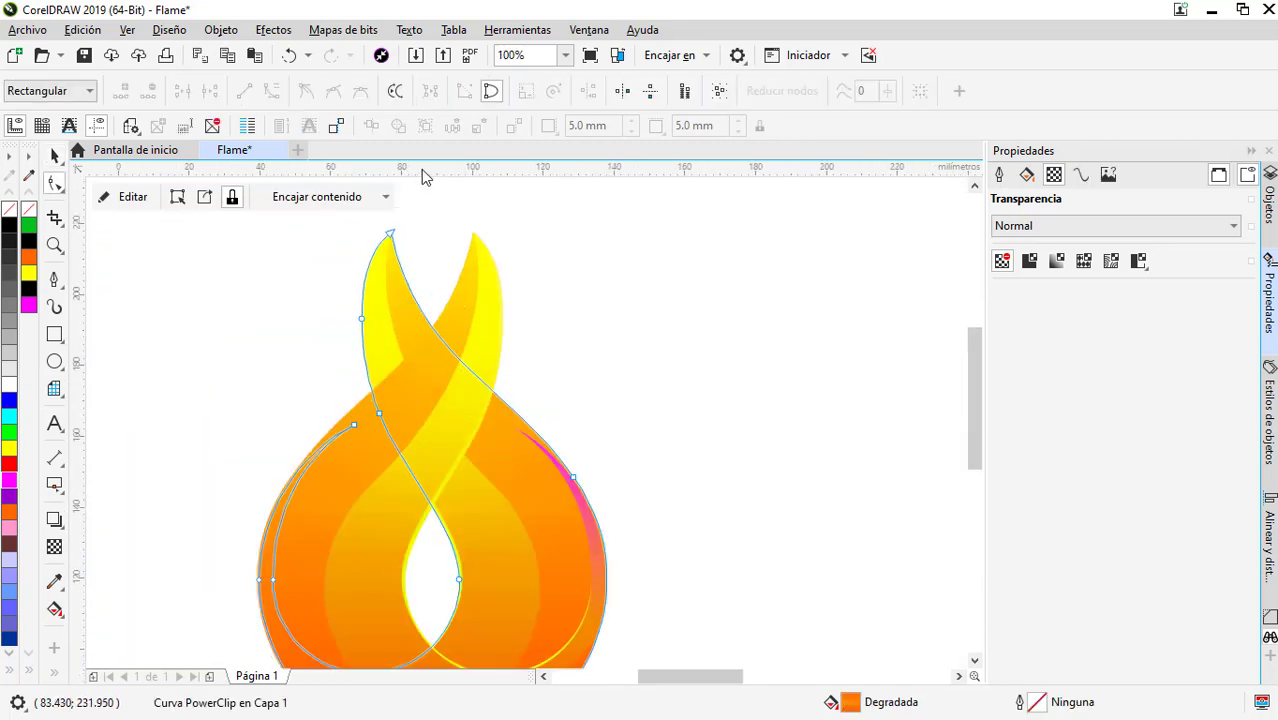
click(463, 284)
click(391, 271)
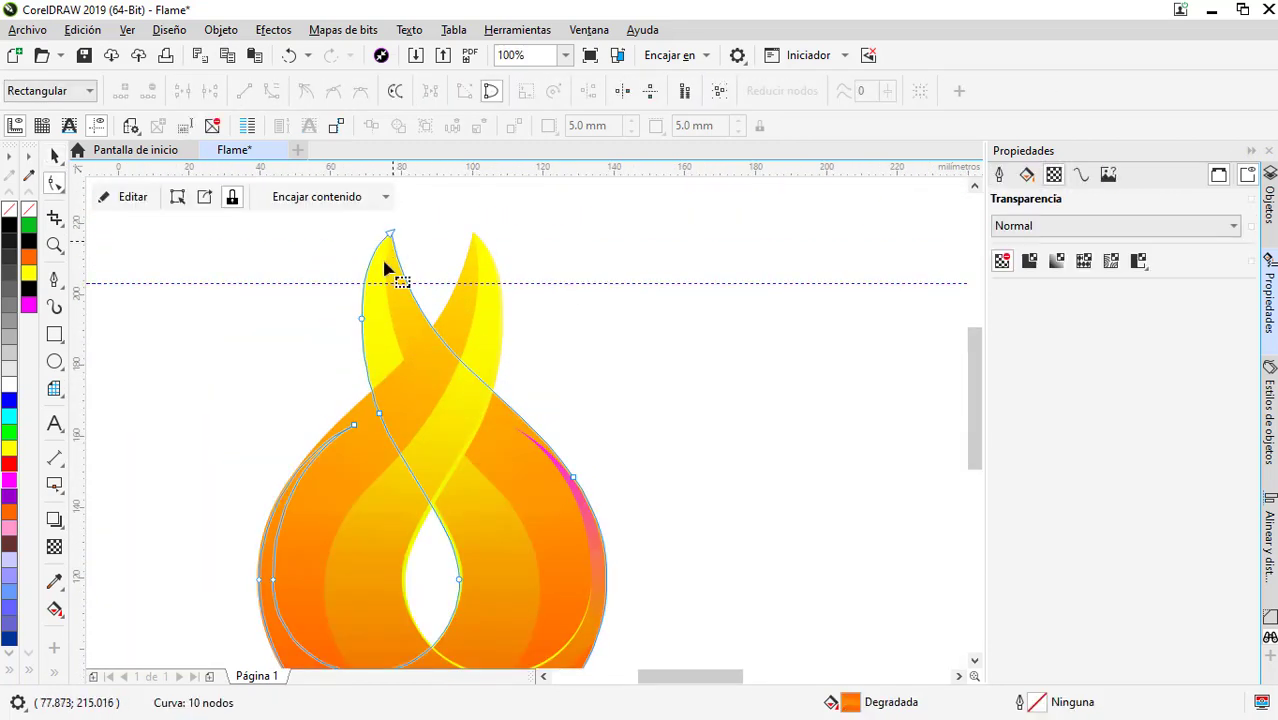
click(361, 319)
drag(318, 215, 424, 352)
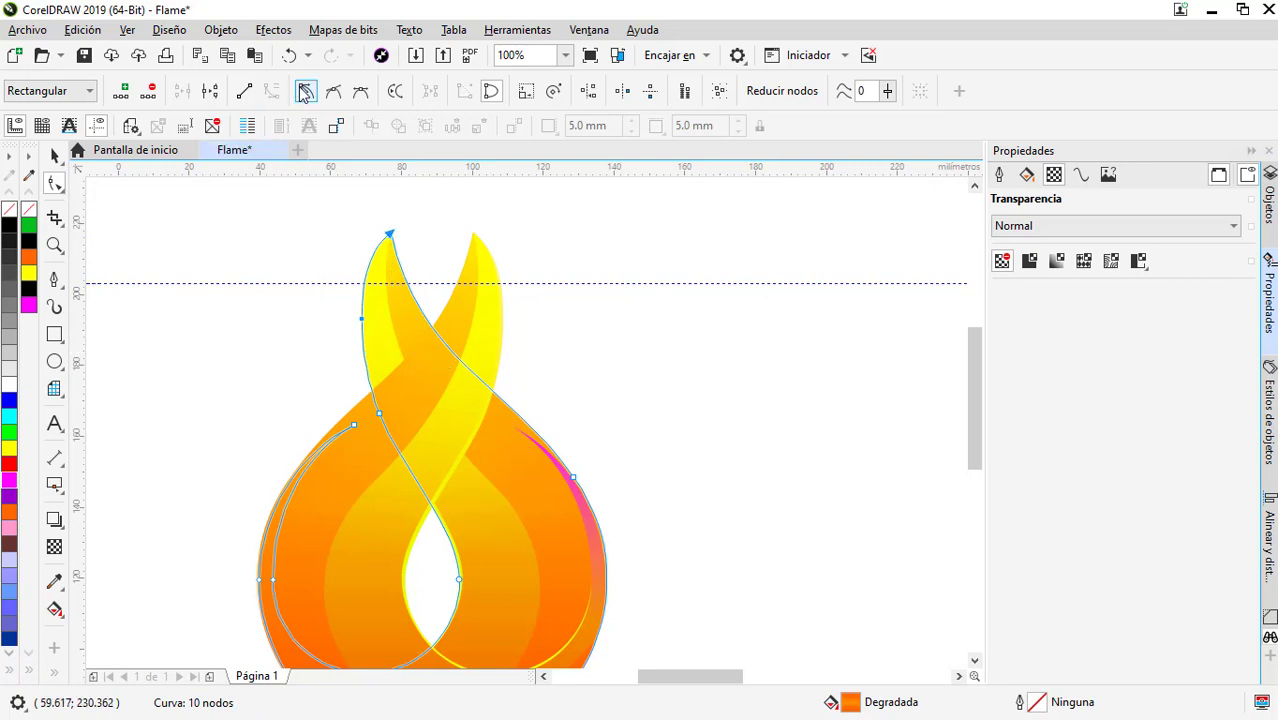
click(363, 320)
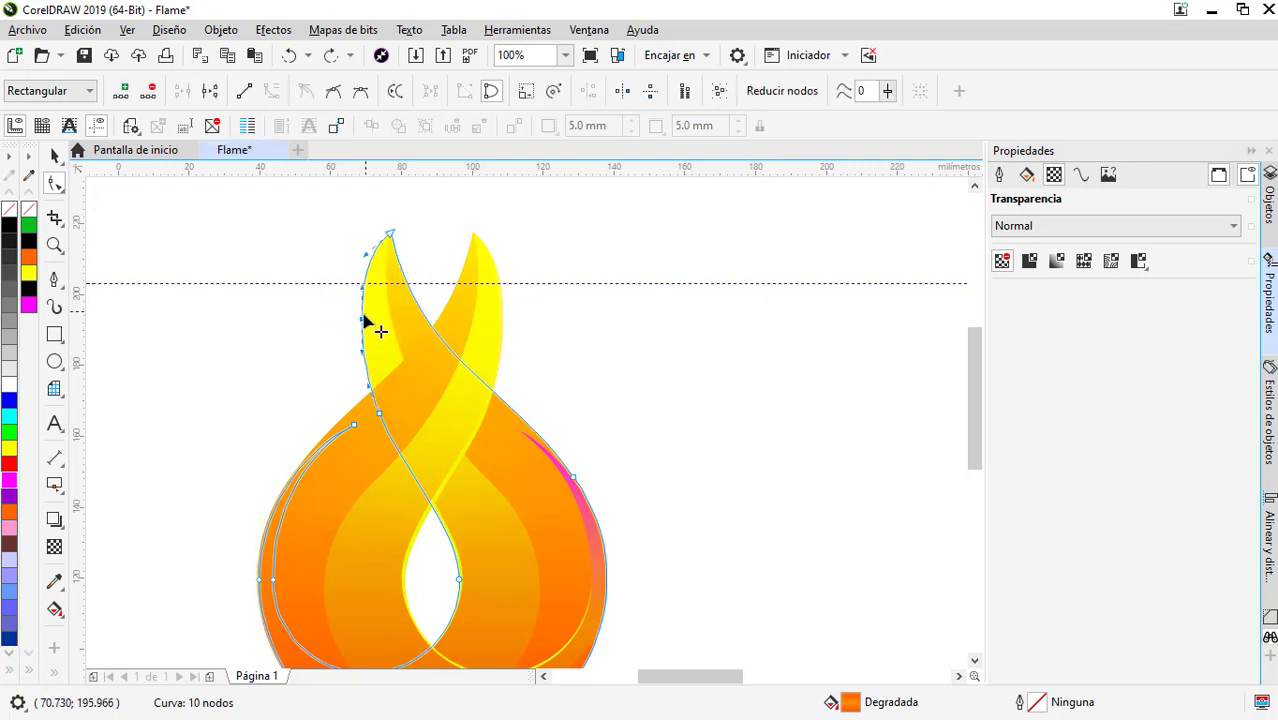
drag(392, 236, 385, 284)
- Refine the curve handles around the lowered tip and the inner bottom node, then deselect
drag(419, 408, 450, 429)
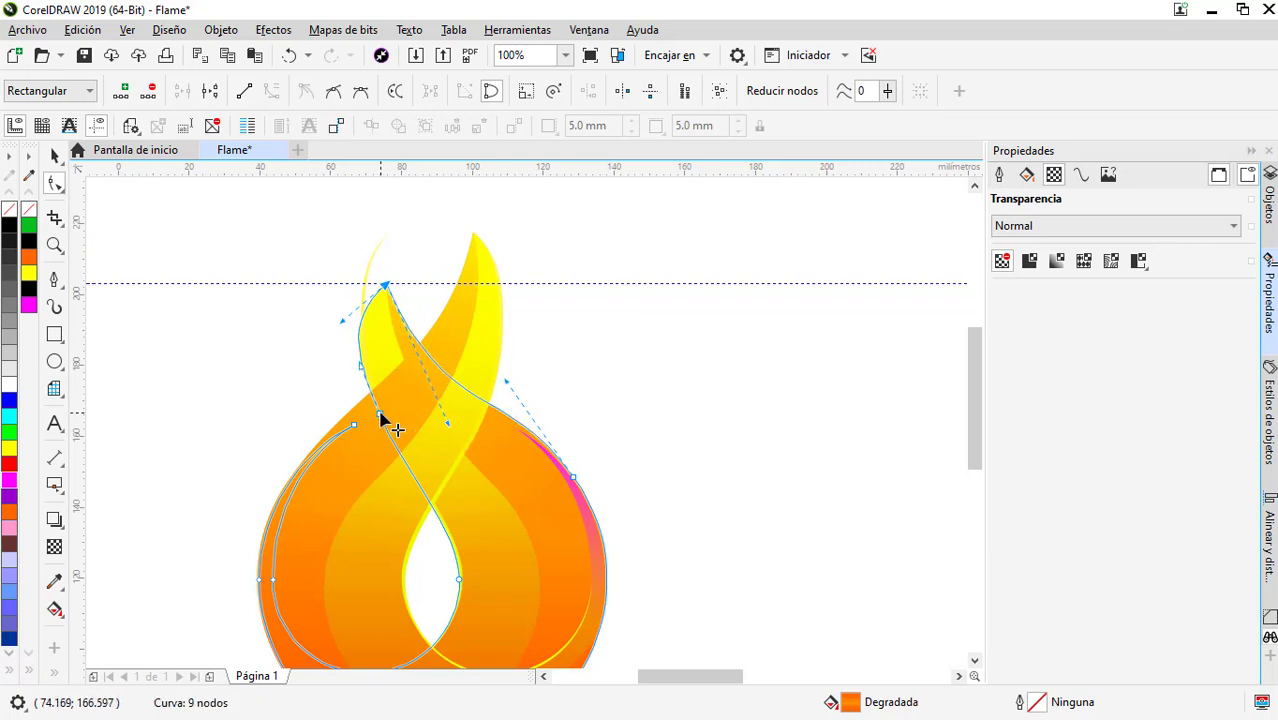
click(386, 288)
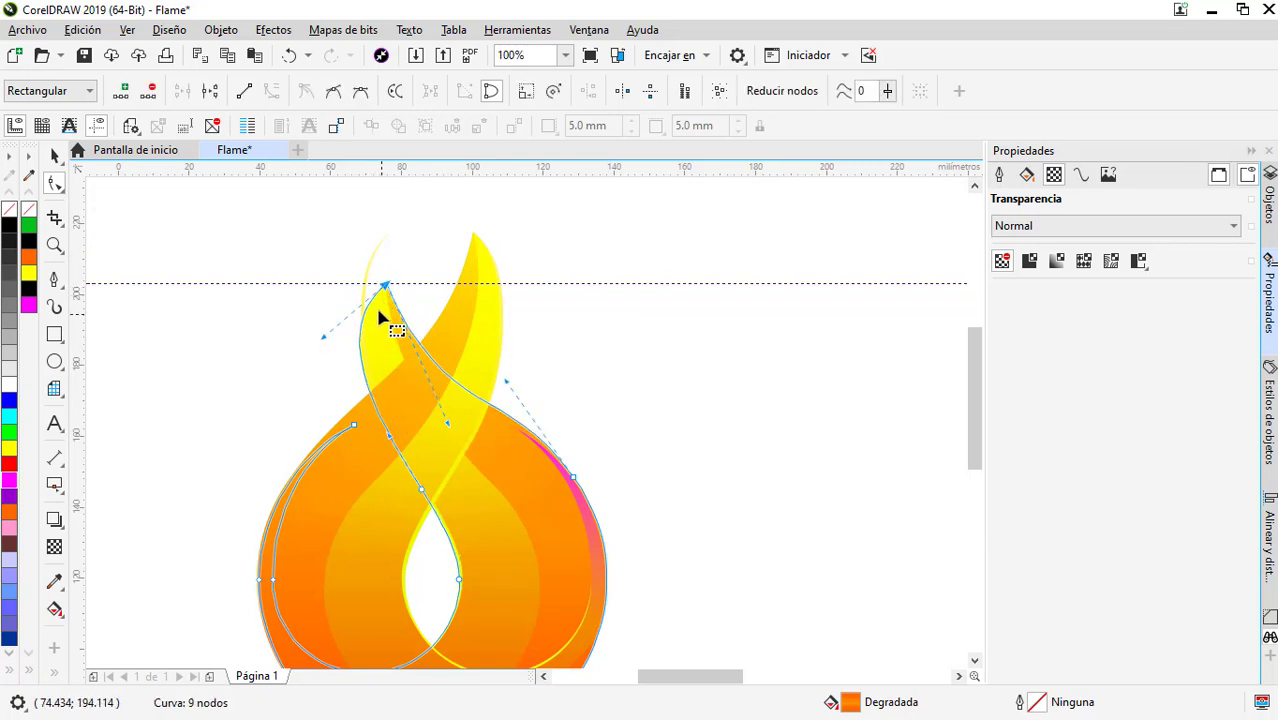
drag(324, 338, 352, 370)
scroll(470, 600, down, 1)
scroll(449, 522, up, 1)
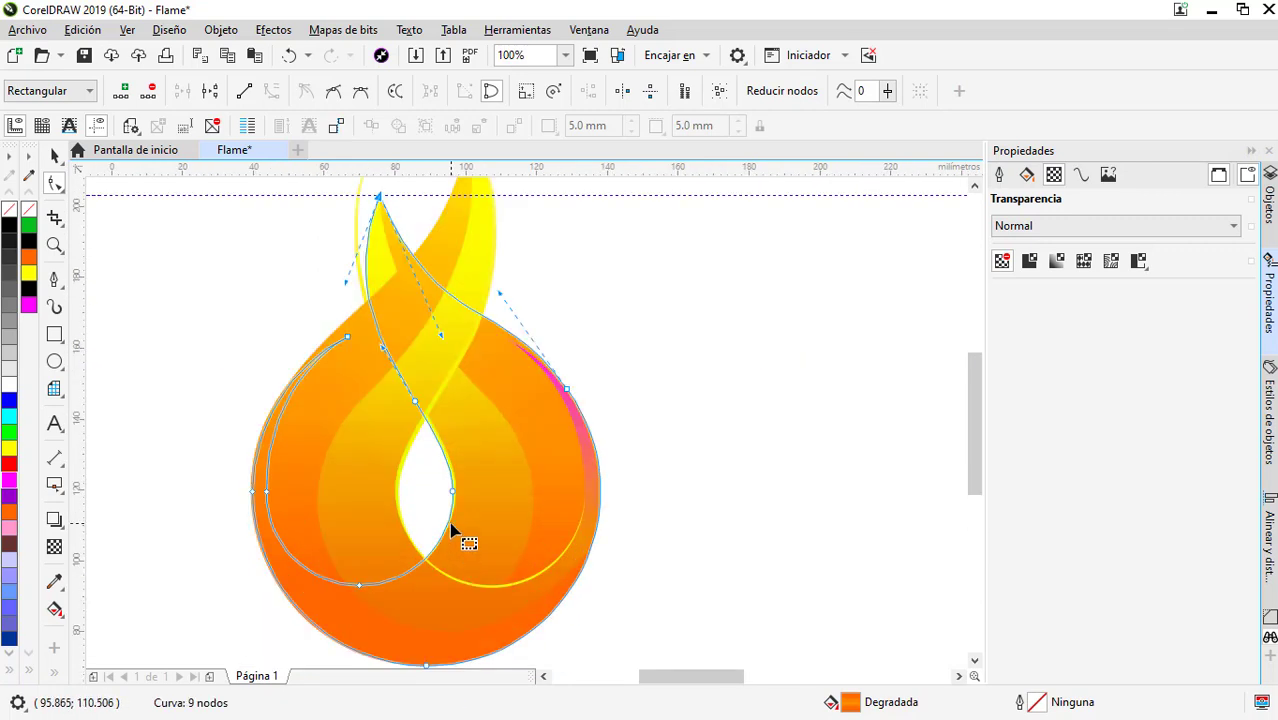
scroll(455, 480, up, 1)
mouse_move(459, 471)
mouse_down()
mouse_move(478, 487)
mouse_move(465, 456)
mouse_up()
scroll(456, 476, down, 1)
key(space)
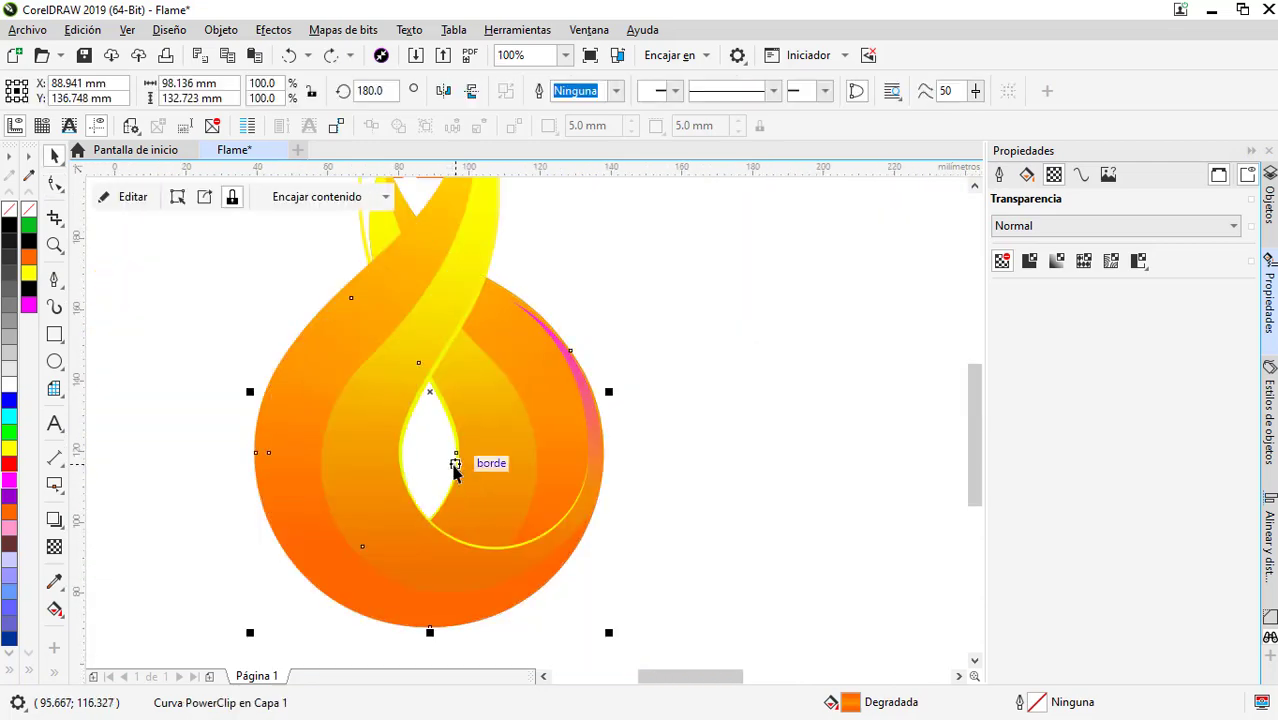
scroll(441, 363, up, 2)
double_click(362, 308)
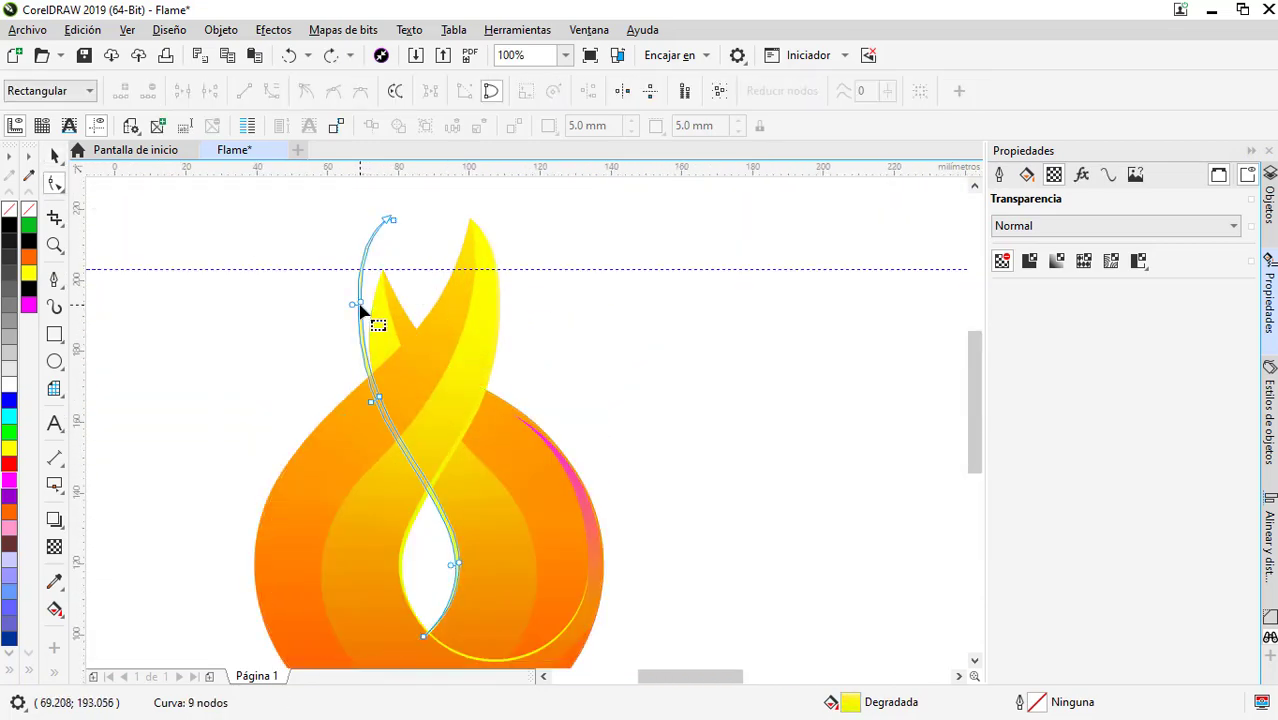
key(space)
key(Escape)
scroll(498, 478, down, 1)
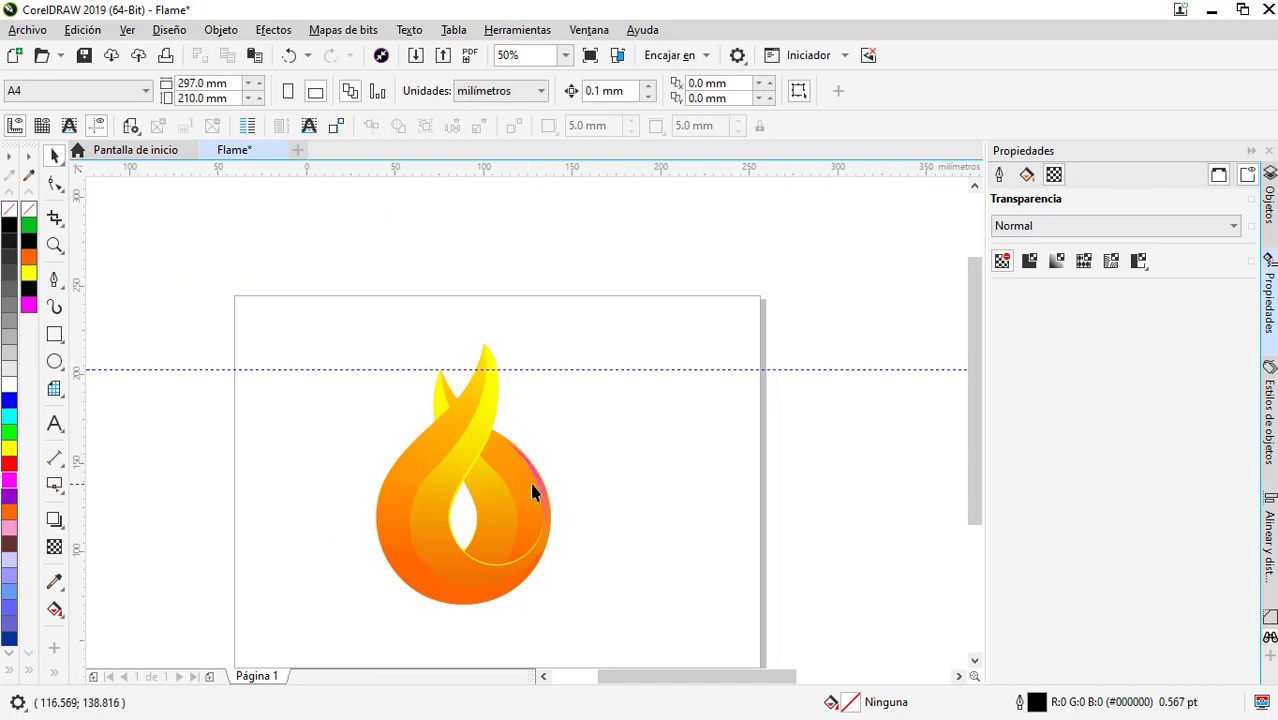
- Reposition the back flame's gradient and set its top stop to magenta
click(492, 518)
click(54, 609)
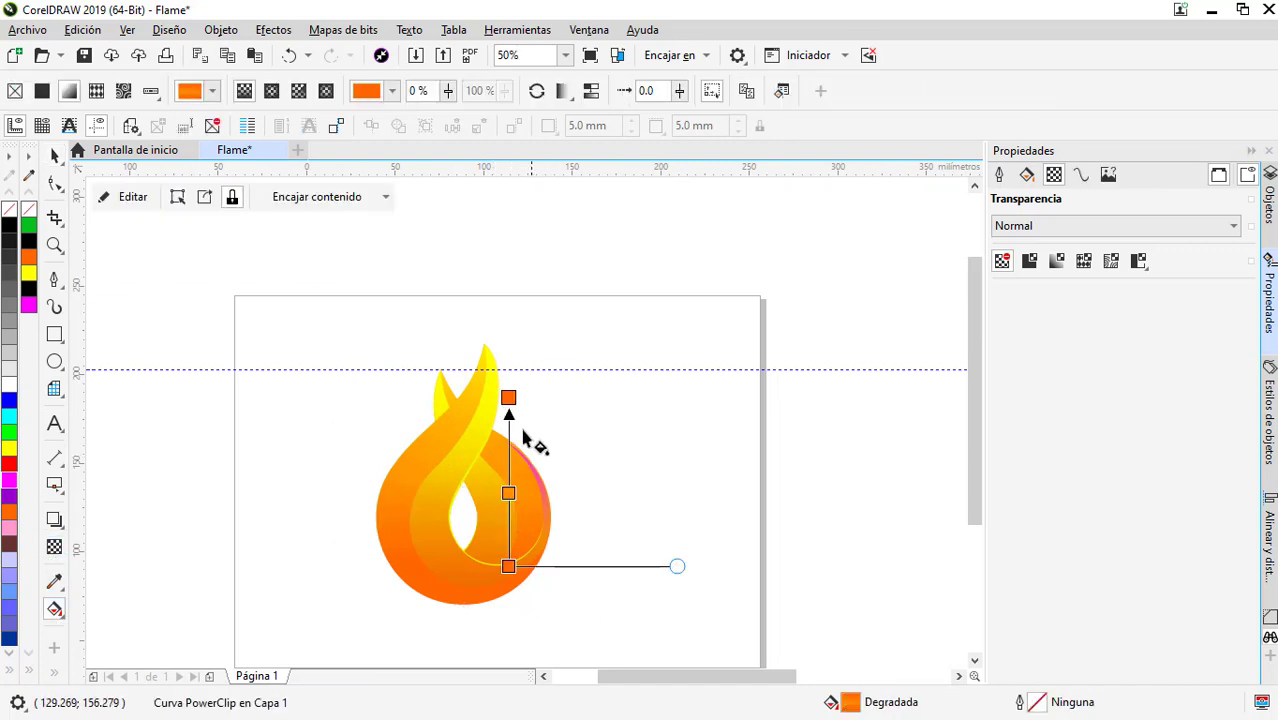
drag(510, 396, 450, 388)
click(495, 372)
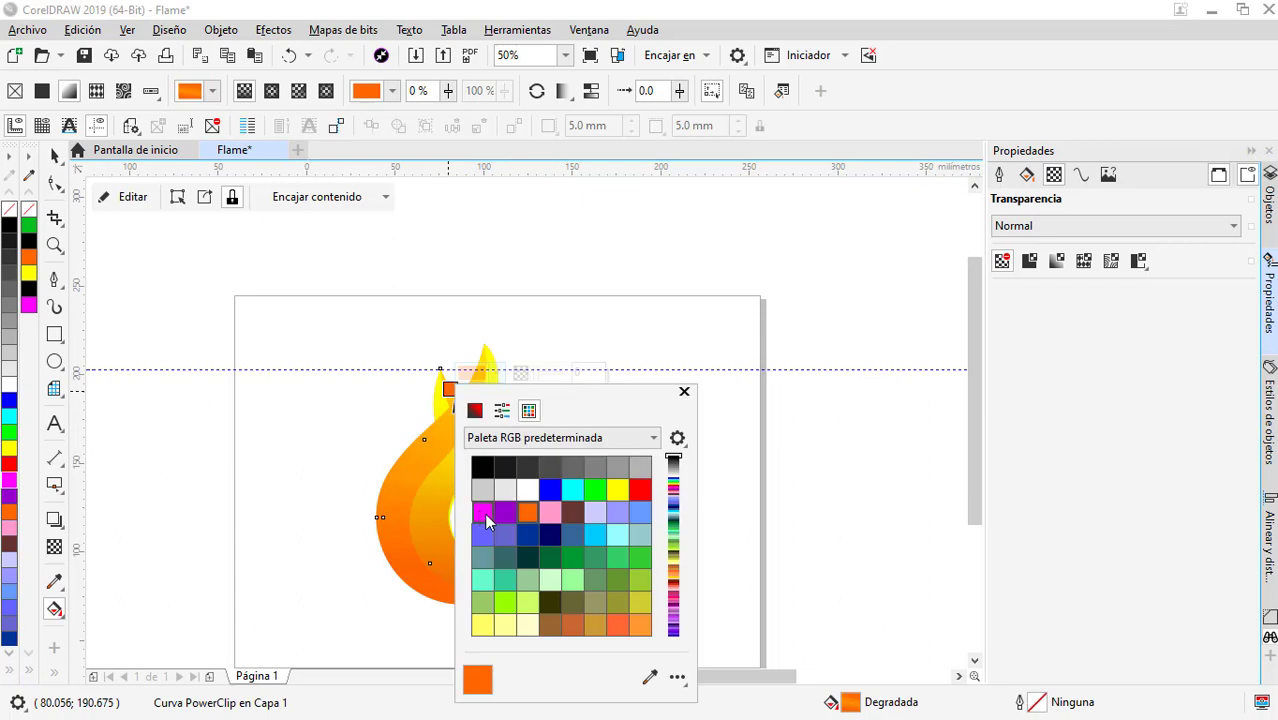
click(482, 512)
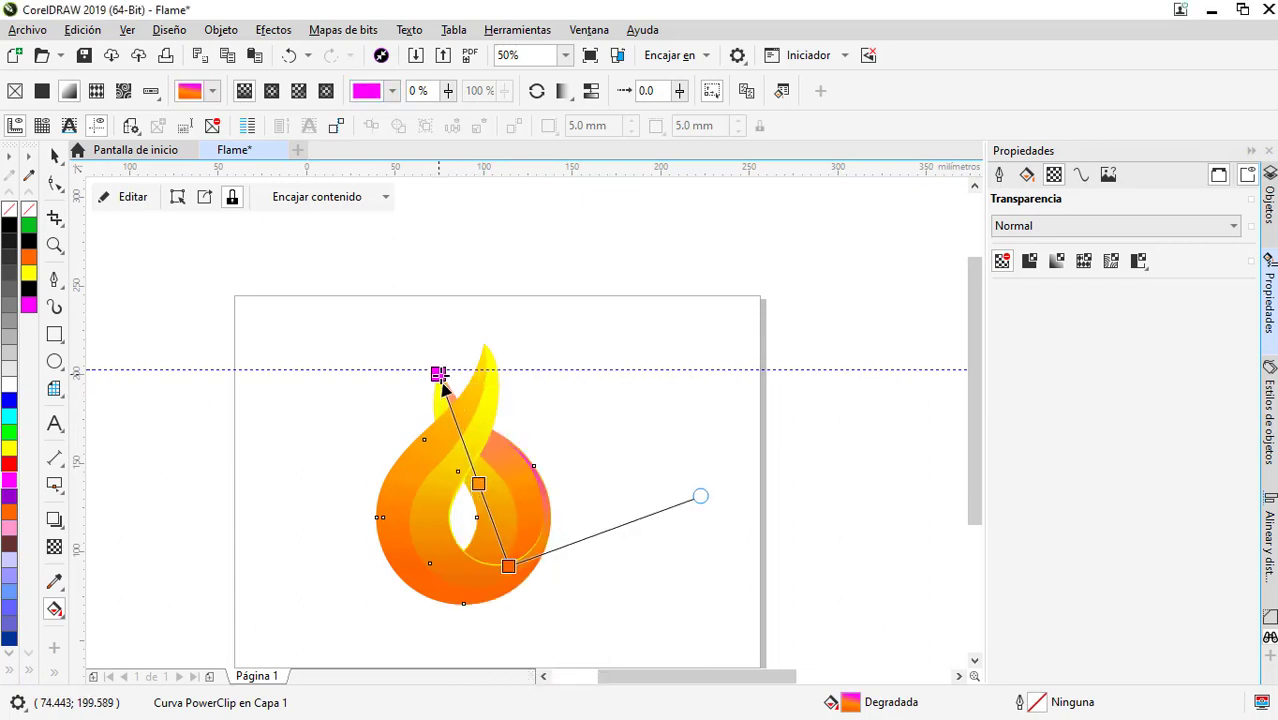
- Set the back flame gradient's middle stop to pink
click(484, 480)
click(506, 462)
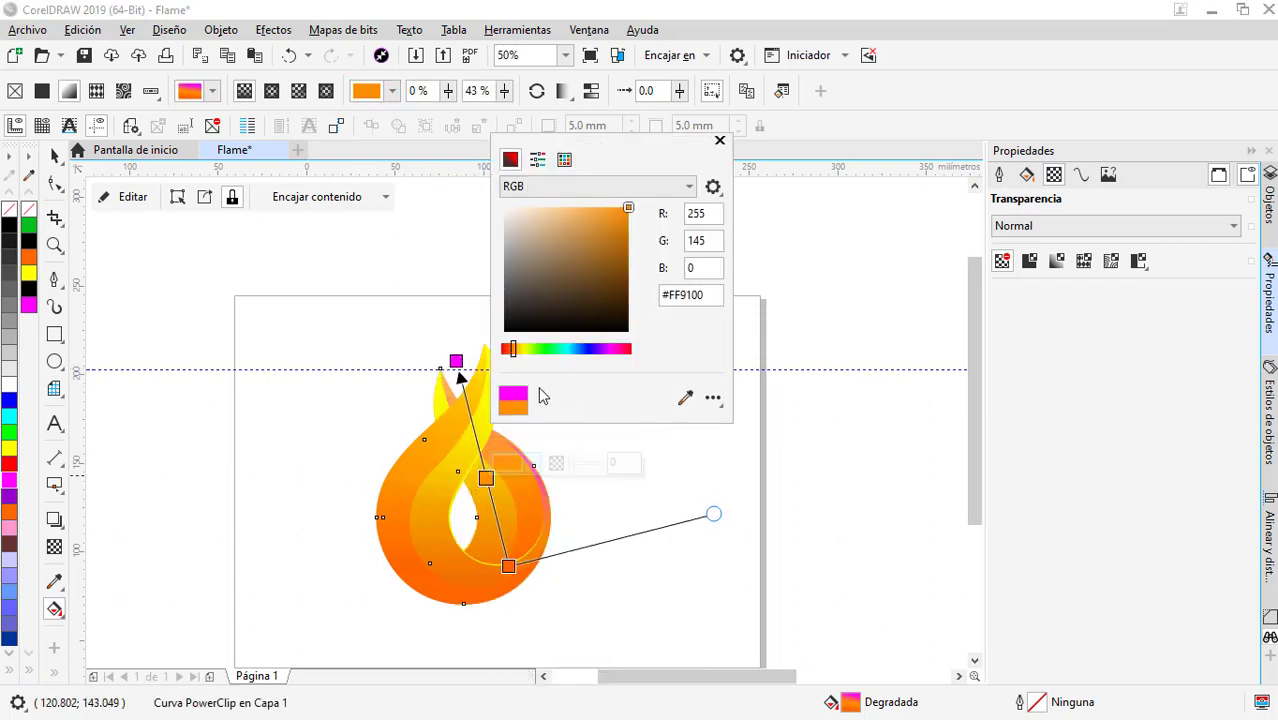
click(605, 349)
drag(608, 358, 619, 349)
drag(590, 215, 579, 191)
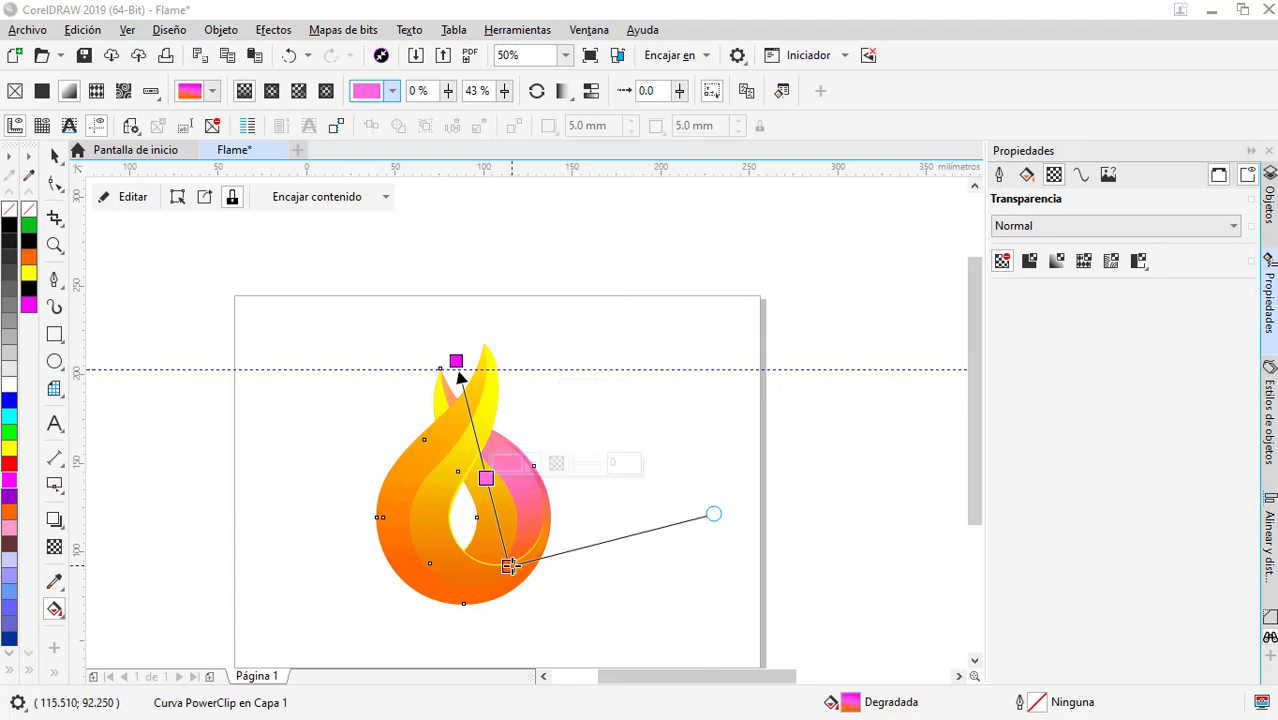
- Set the back flame gradient's bottom stop to purple
click(553, 550)
click(587, 275)
click(634, 382)
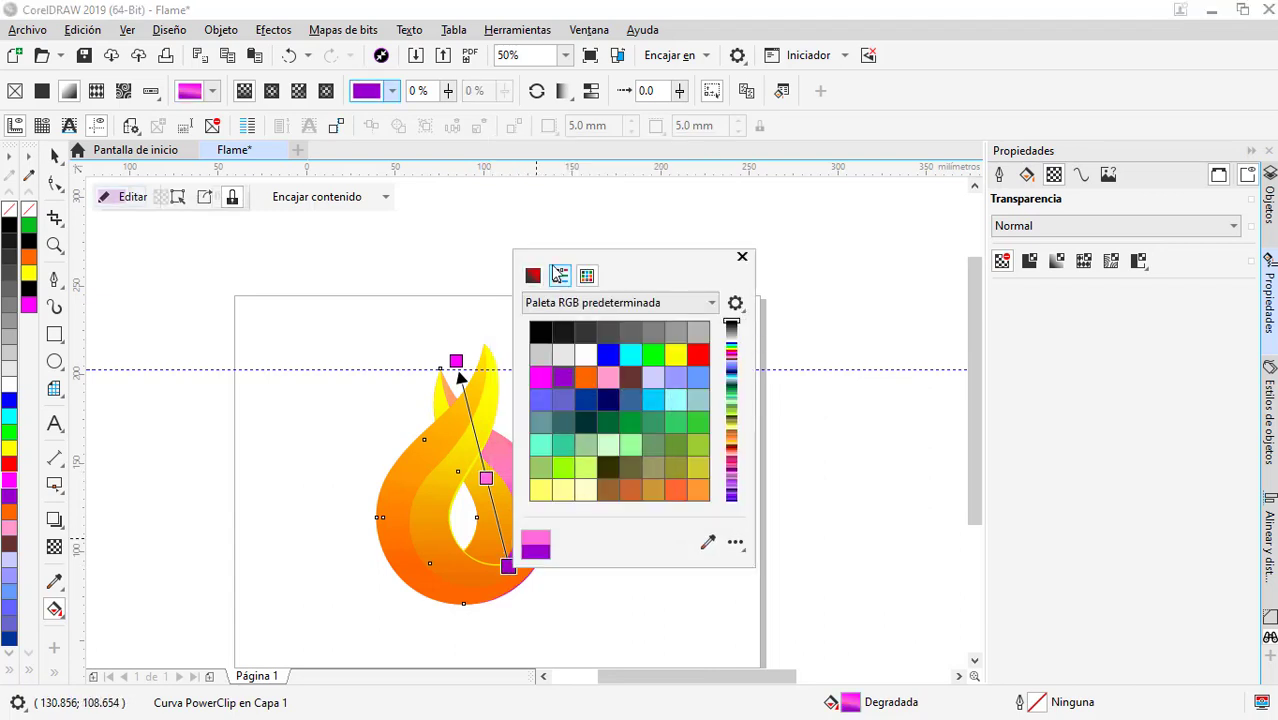
click(533, 275)
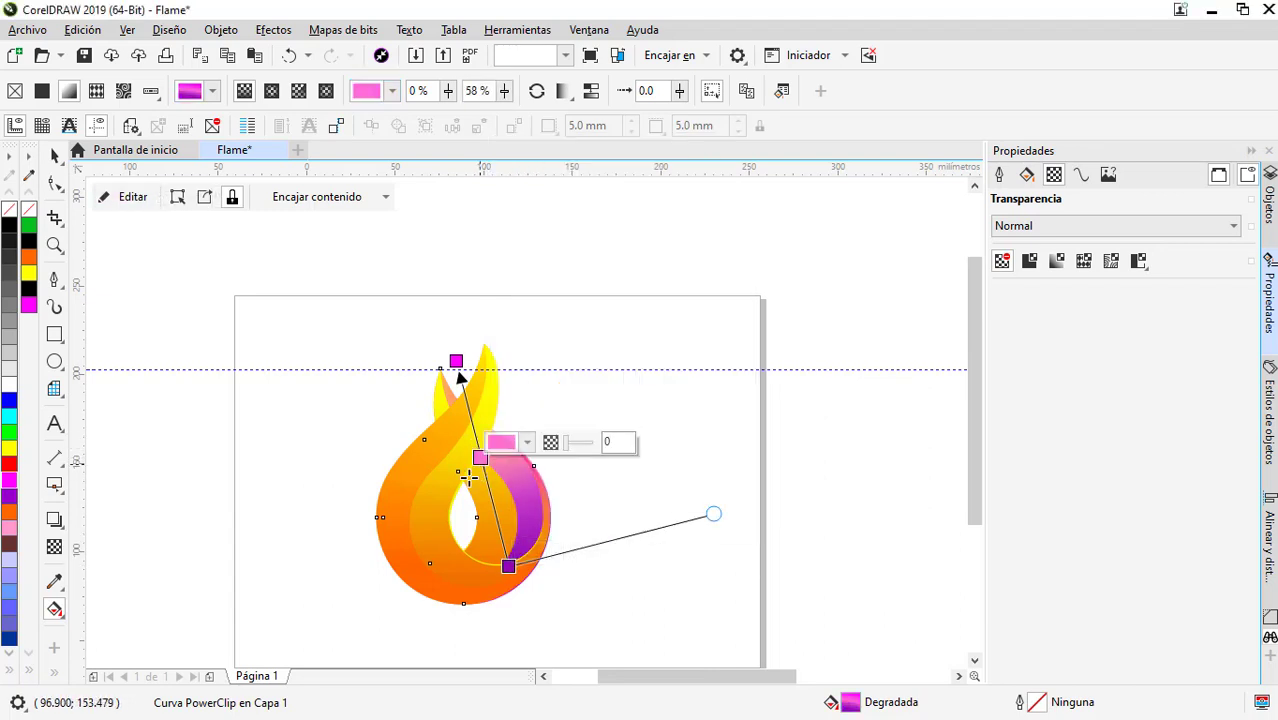
key(space)
- Select the front flame piece clipped inside the flame
ctrl+click(491, 508)
drag(499, 531, 496, 524)
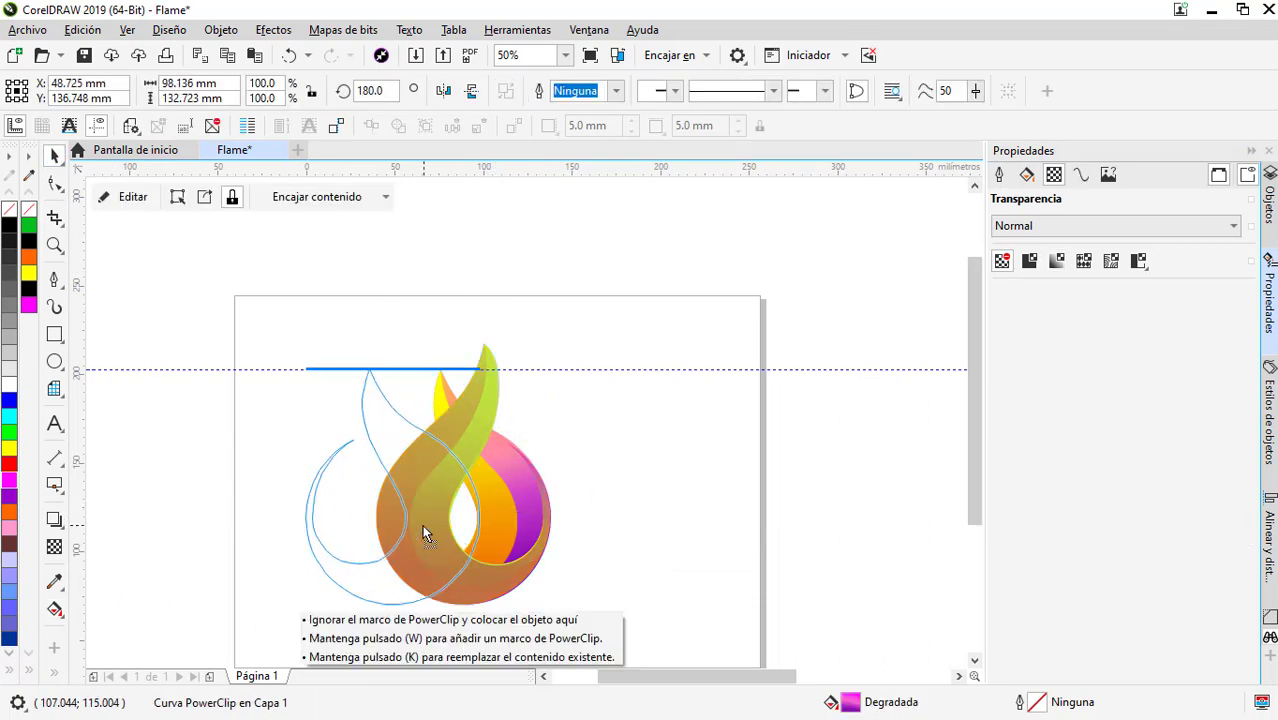
ctrl+click(496, 524)
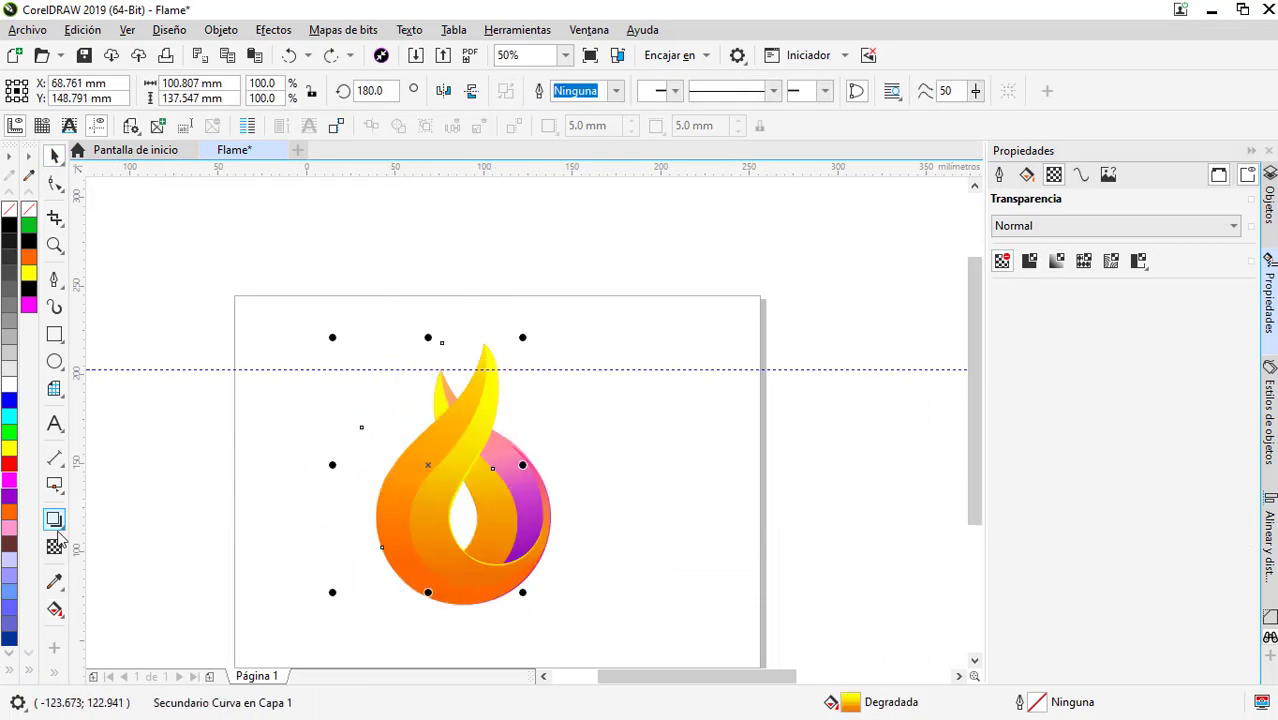
- Recolour the clipped piece's gradient: purple bottom stop, rotated angle, added middle stop, magenta top
click(55, 609)
click(446, 574)
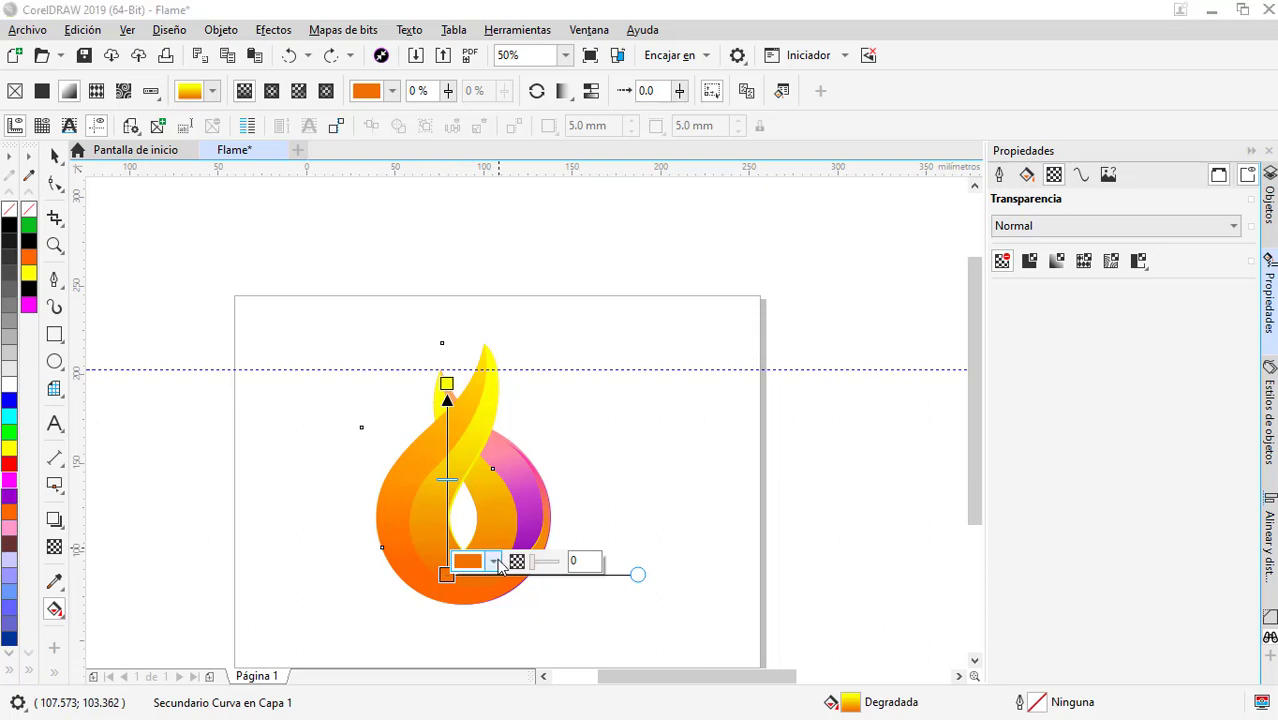
click(493, 561)
click(565, 478)
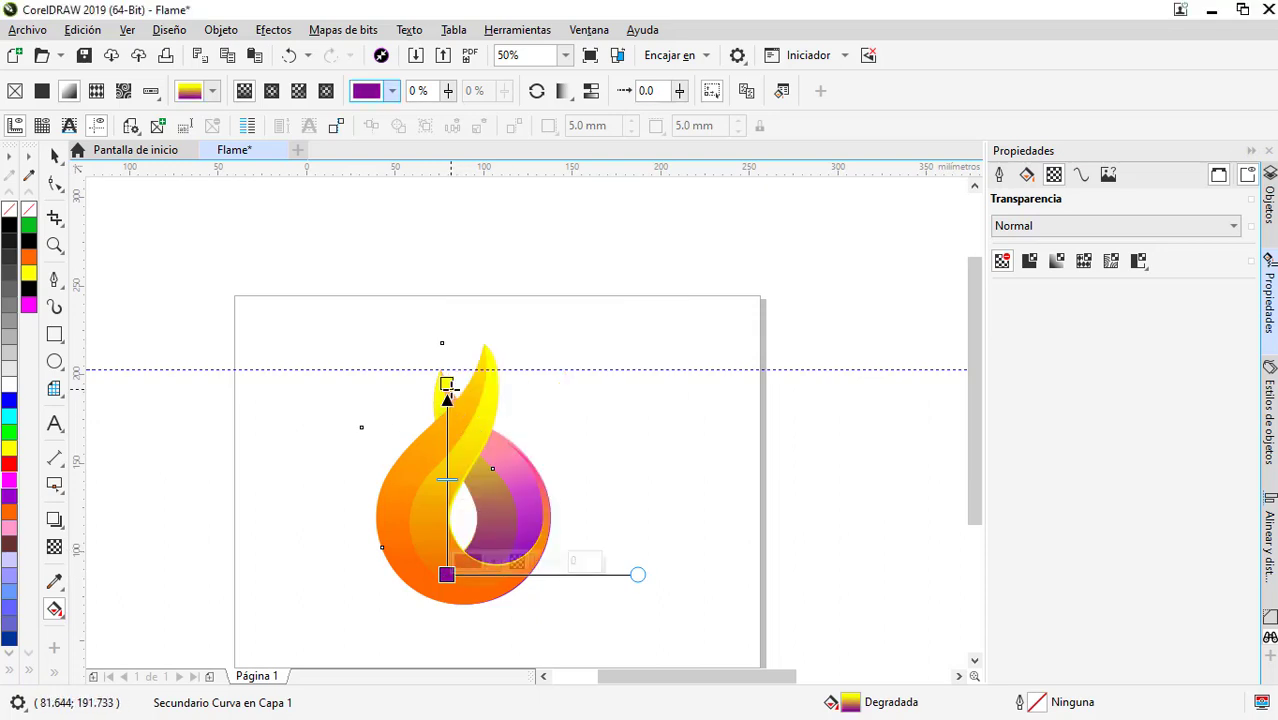
drag(447, 385, 418, 361)
double_click(436, 452)
click(417, 361)
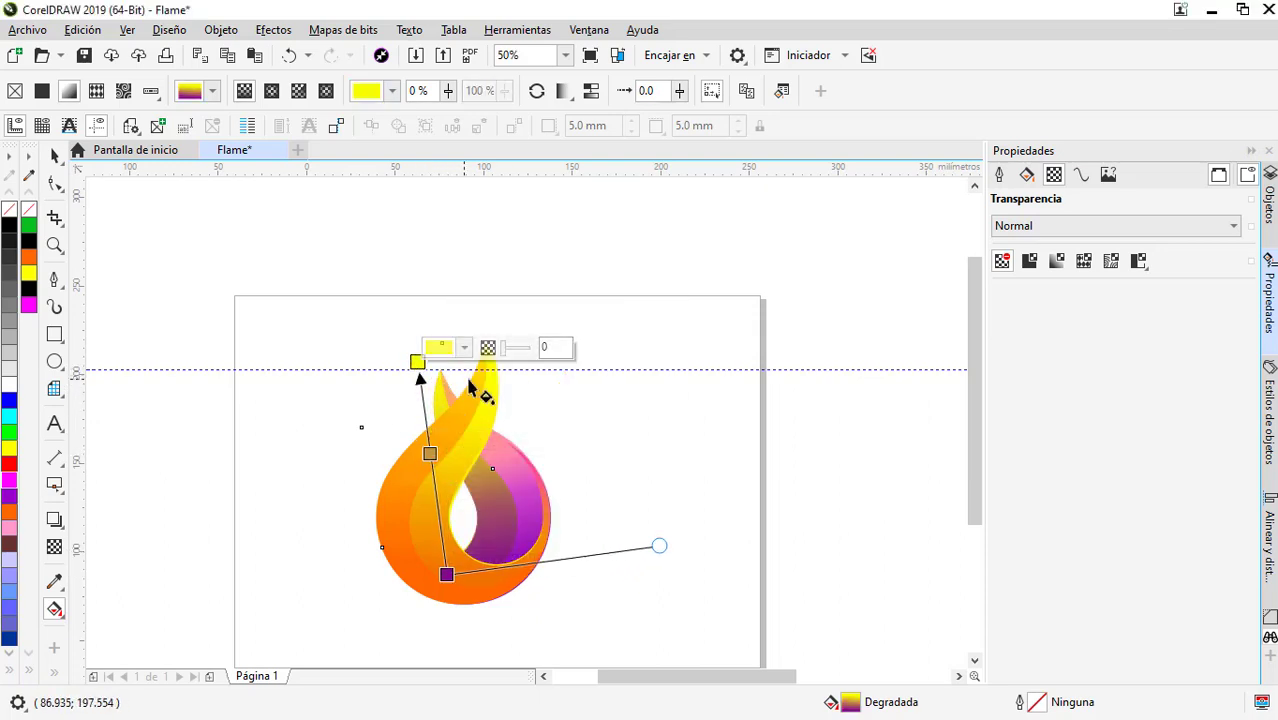
click(538, 575)
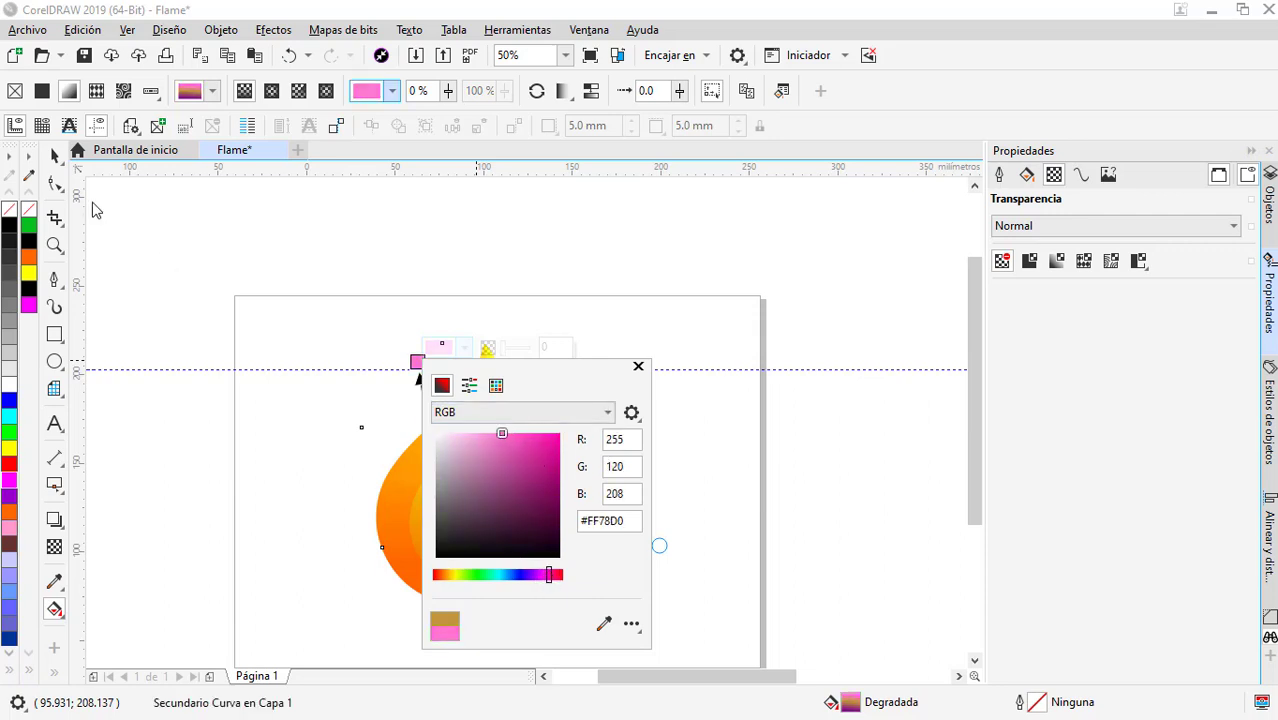
click(55, 155)
- Fill the lens rectangle over the flame with magenta
scroll(439, 389, up, 1)
scroll(436, 400, up, 1)
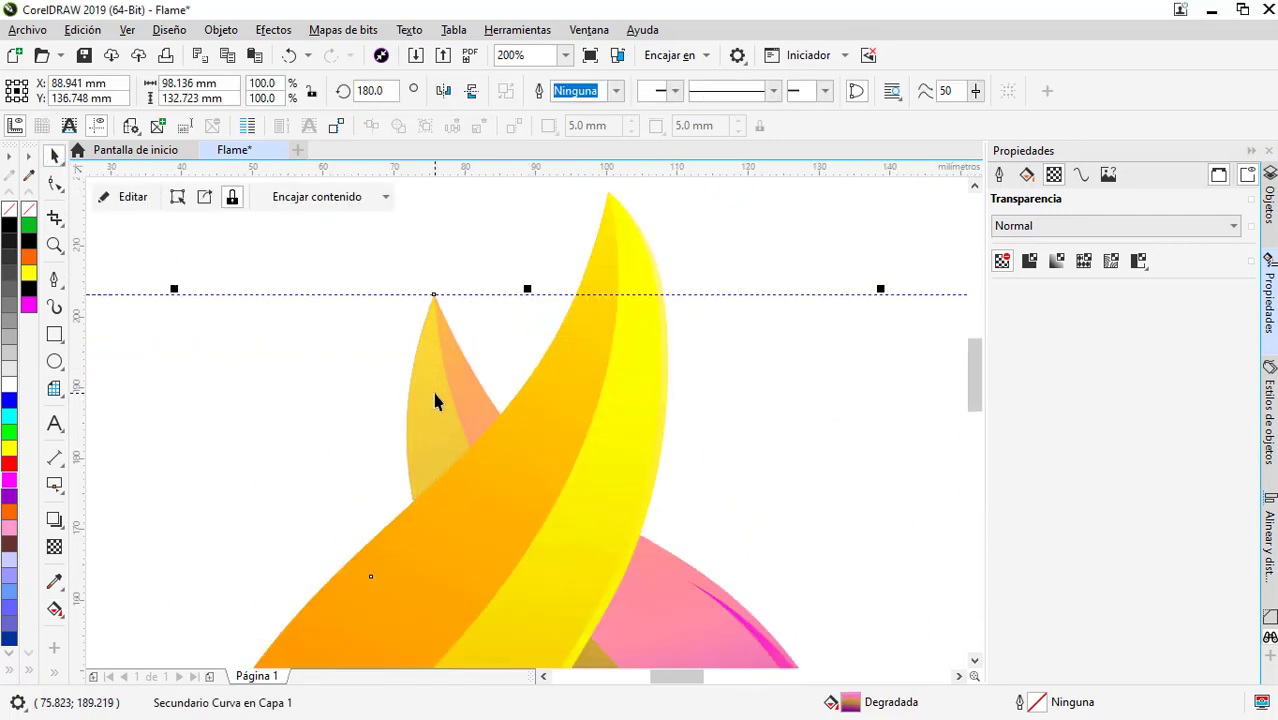
scroll(436, 400, down, 2)
click(434, 391)
click(55, 609)
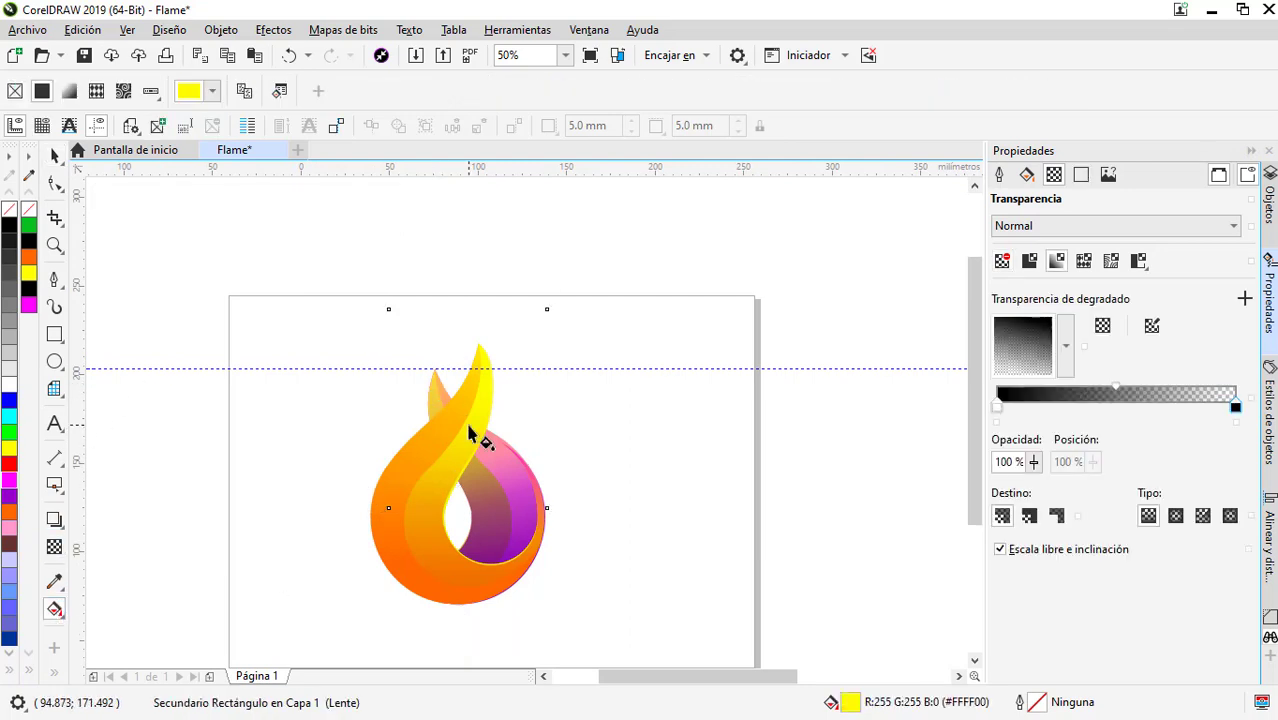
key(space)
click(12, 482)
- Set the back curve's upper gradient stop to vivid pink #FF4CF6, then enter PowerClip editing
click(490, 499)
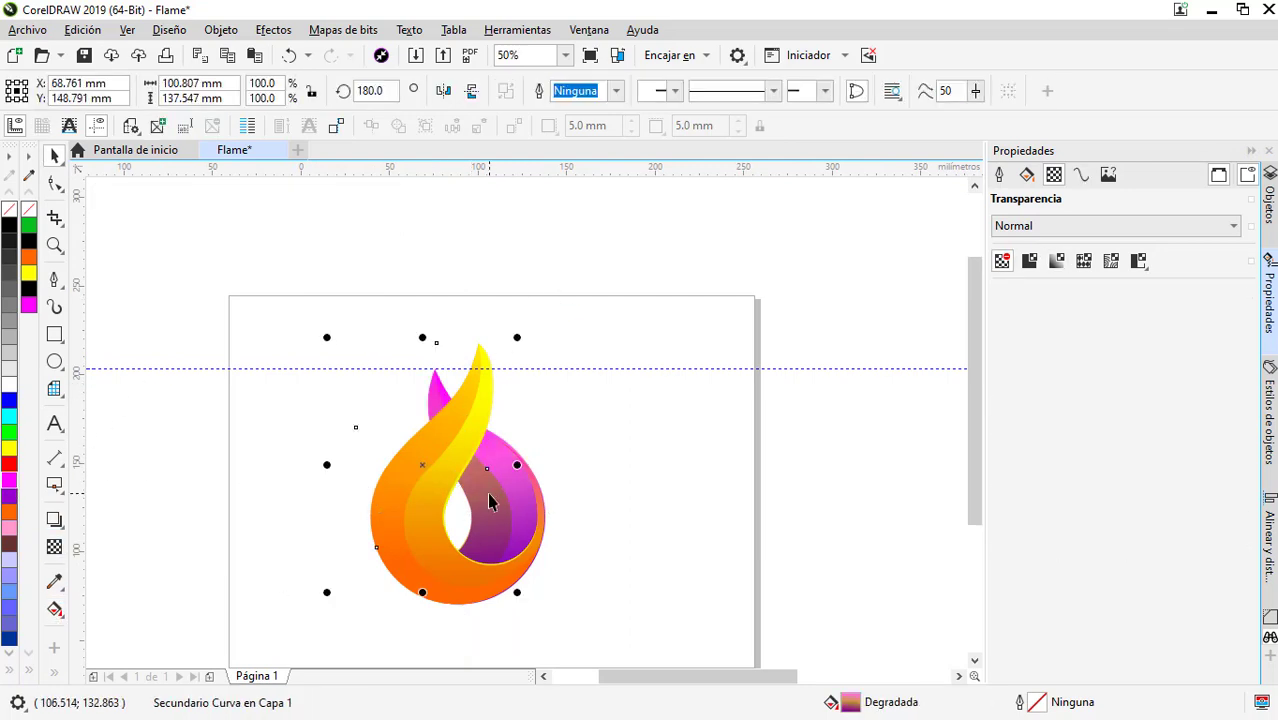
click(55, 609)
click(424, 452)
click(470, 438)
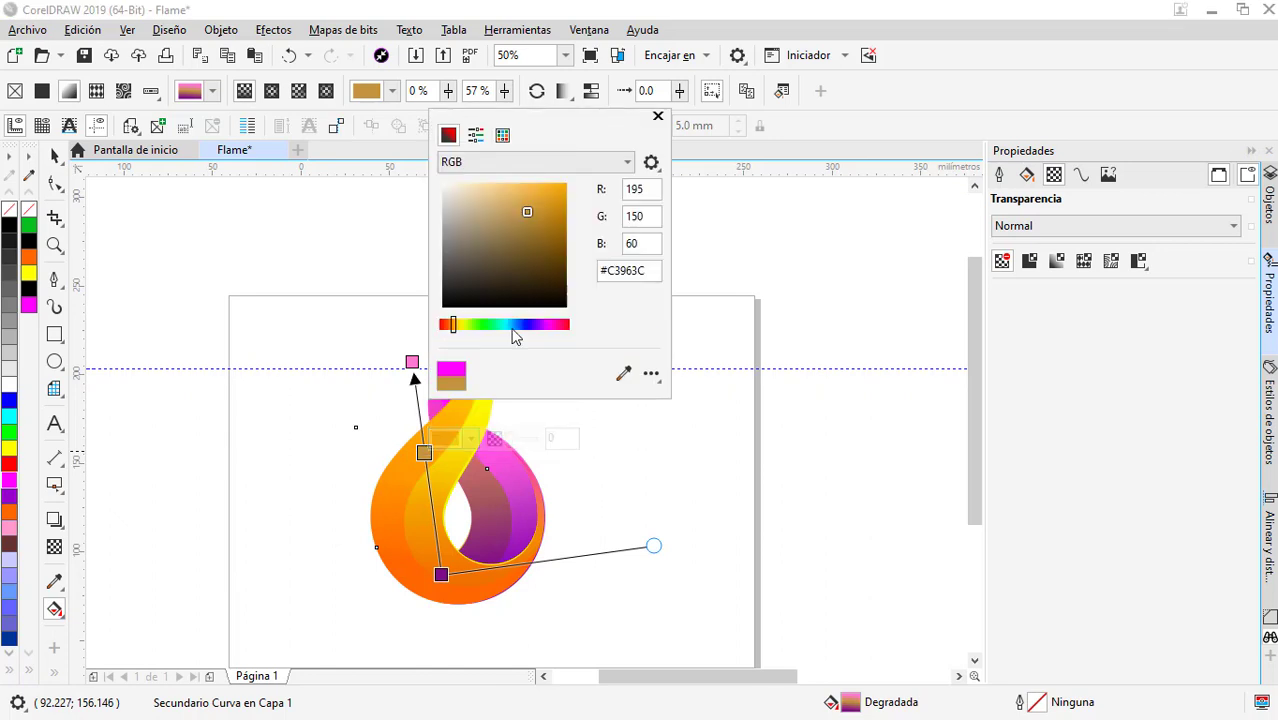
drag(513, 325, 545, 325)
click(530, 184)
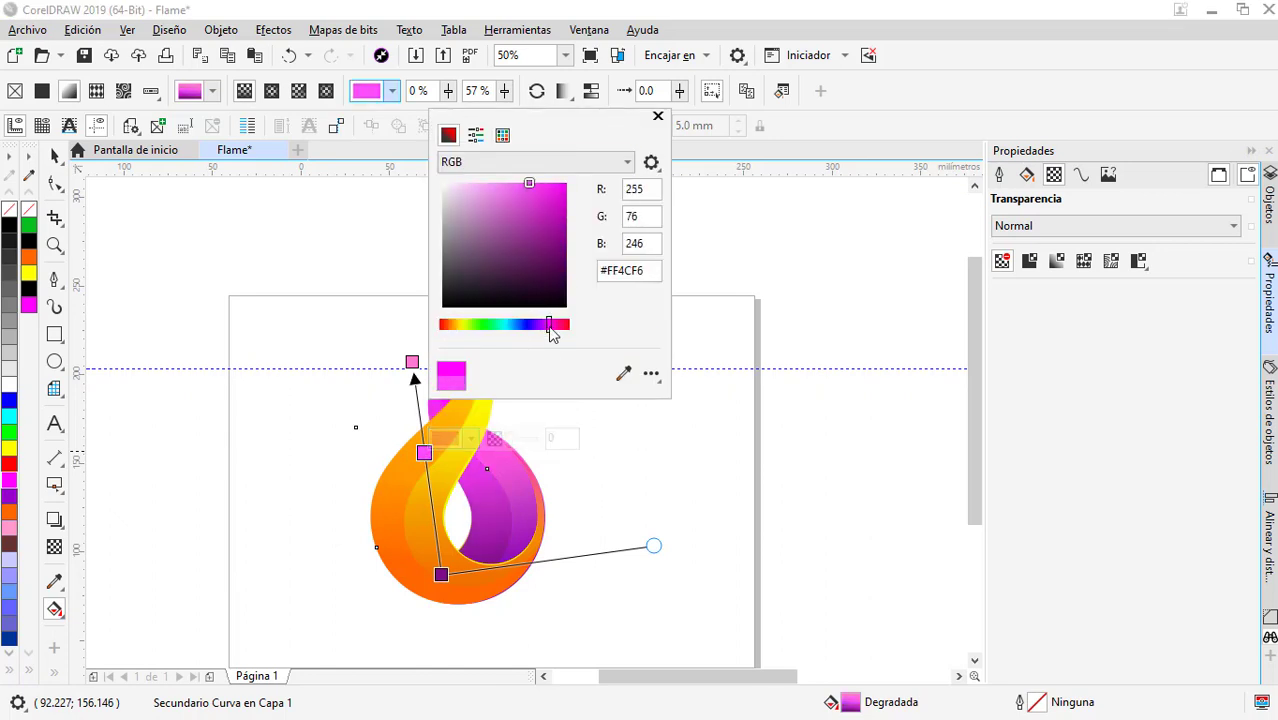
click(54, 156)
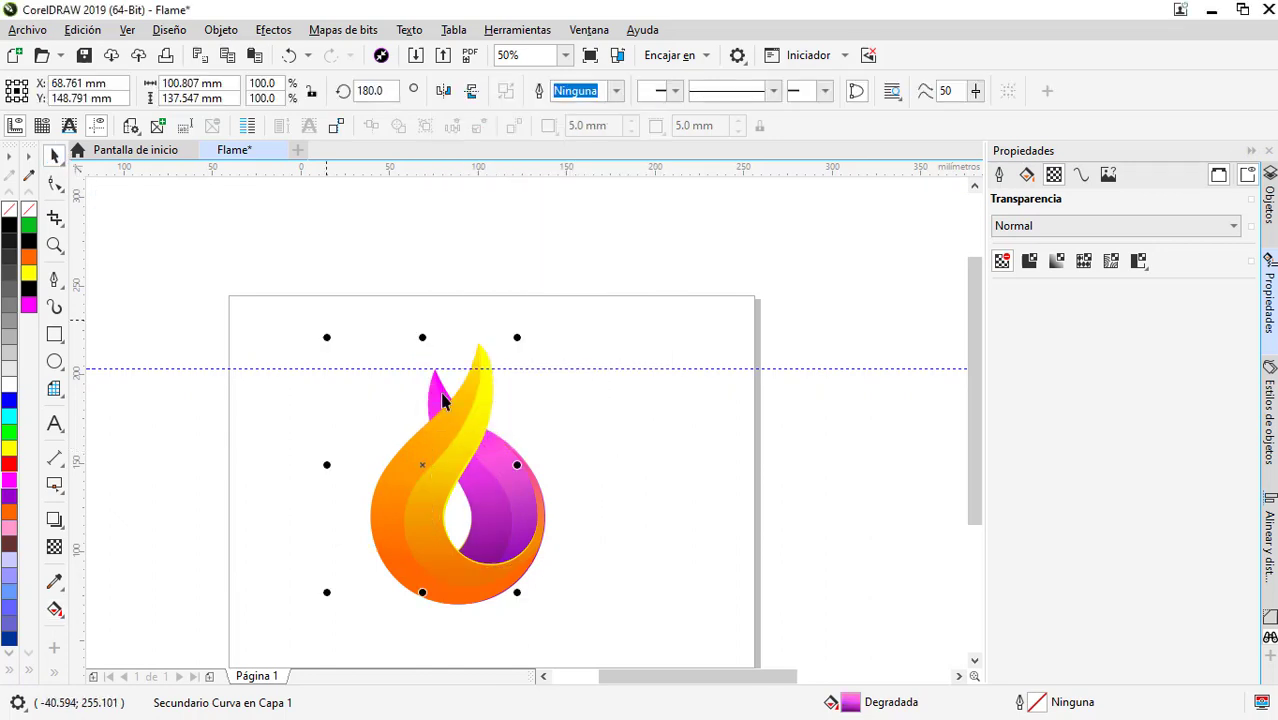
click(506, 475)
click(120, 197)
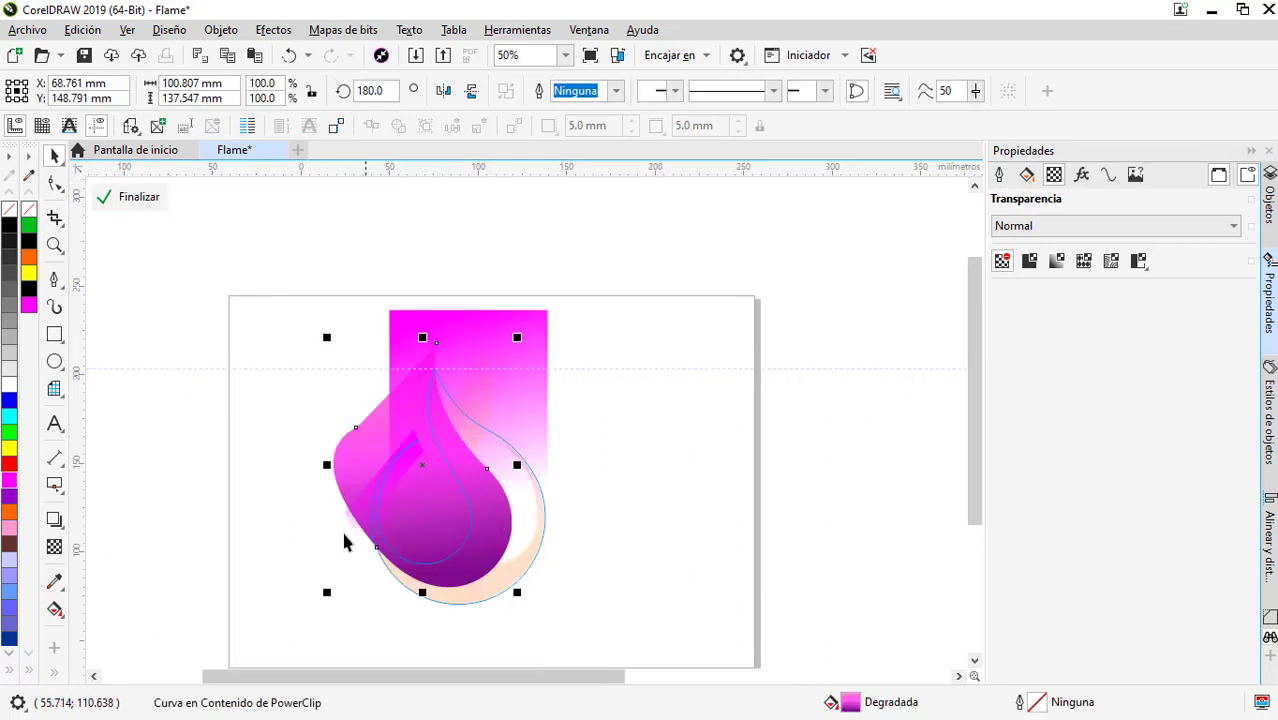
- Fade the clipped magenta rectangle with a reversed linear transparency, finish PowerClip editing and deselect
click(50, 550)
mouse_move(513, 555)
mouse_down()
mouse_move(465, 450)
mouse_move(500, 577)
mouse_up()
click(455, 443)
click(455, 443)
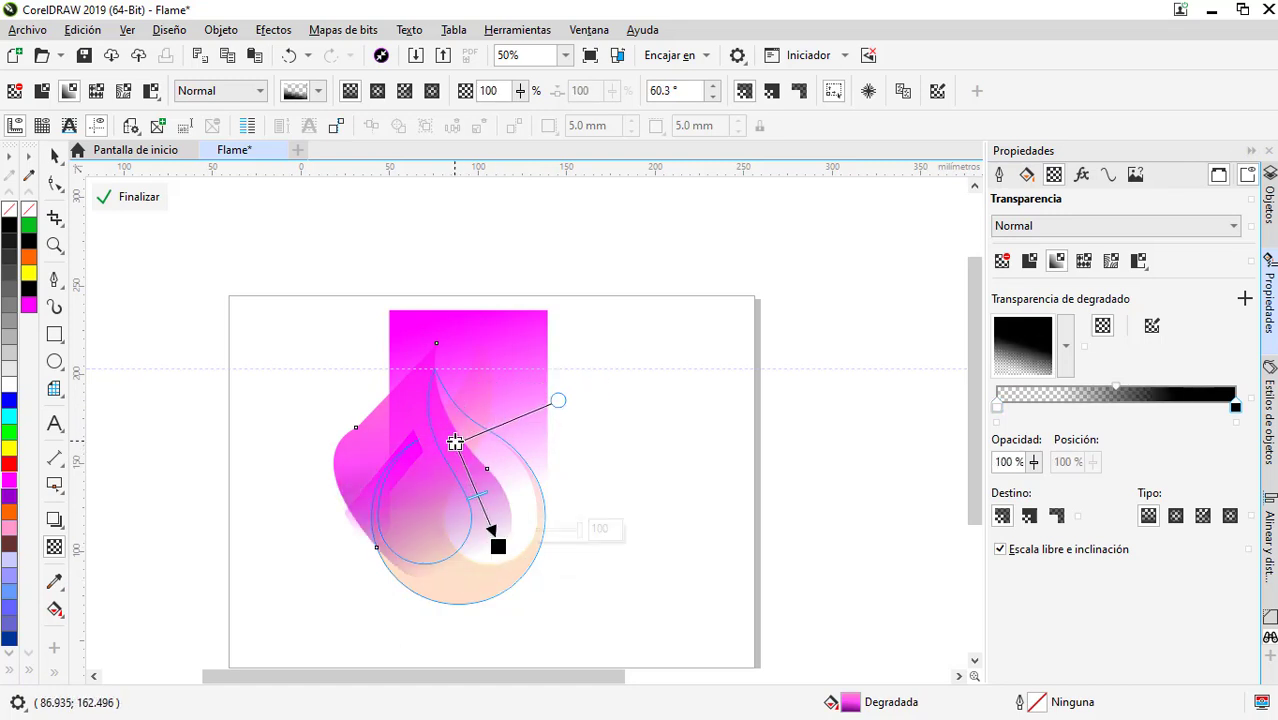
click(117, 198)
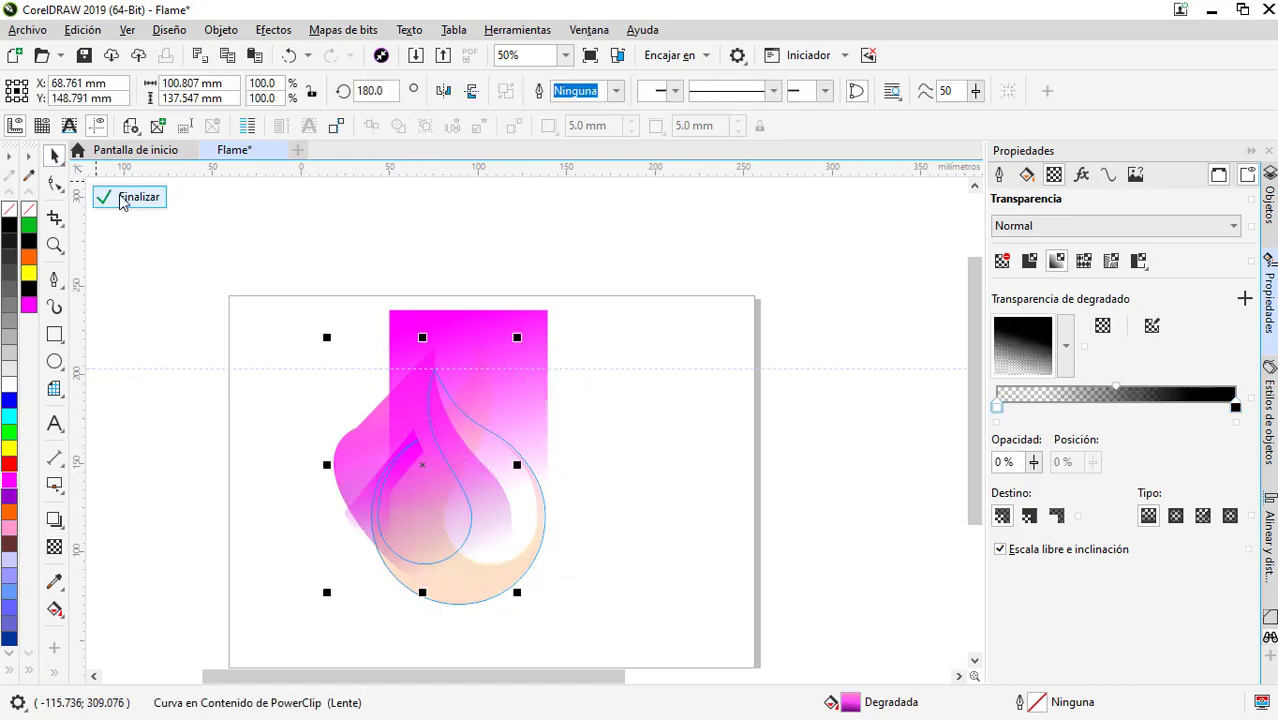
click(601, 517)
- Move a node on the back flame's top edge, then undo the reshaping
click(537, 513)
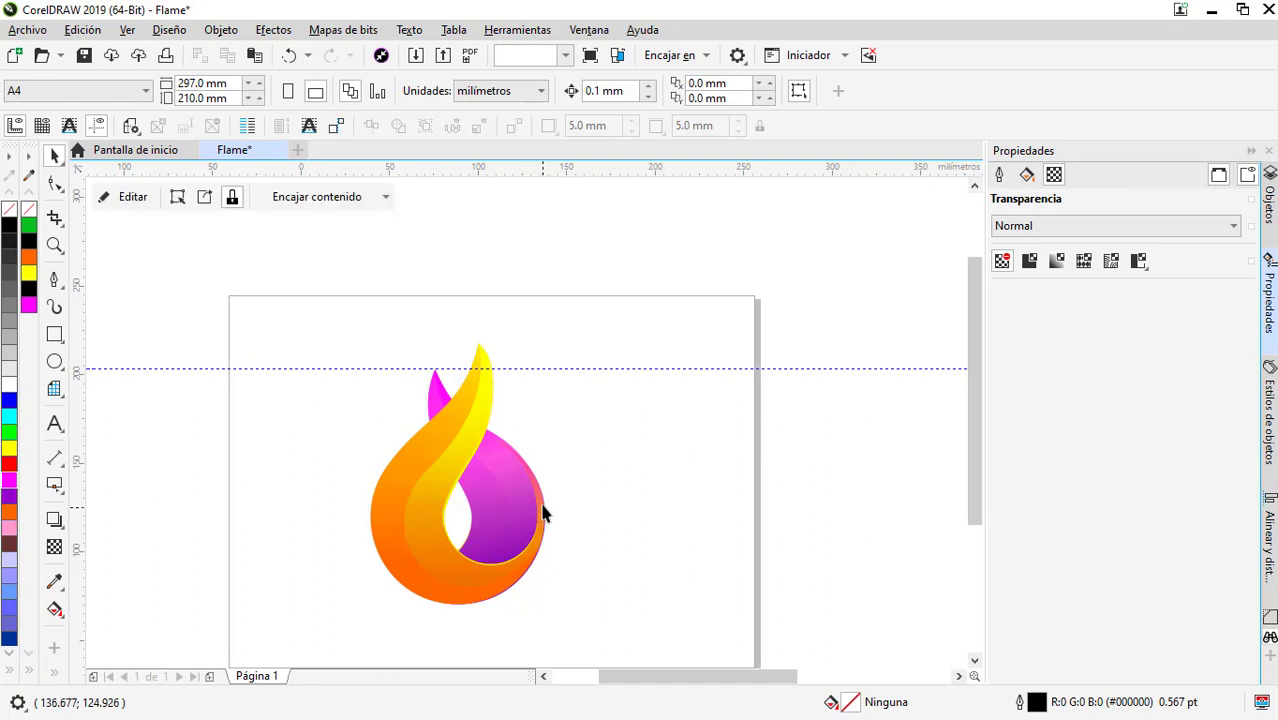
scroll(540, 508, up, 2)
key(F10)
scroll(356, 280, up, 1)
mouse_move(356, 272)
mouse_down()
mouse_move(316, 232)
mouse_move(348, 234)
mouse_up()
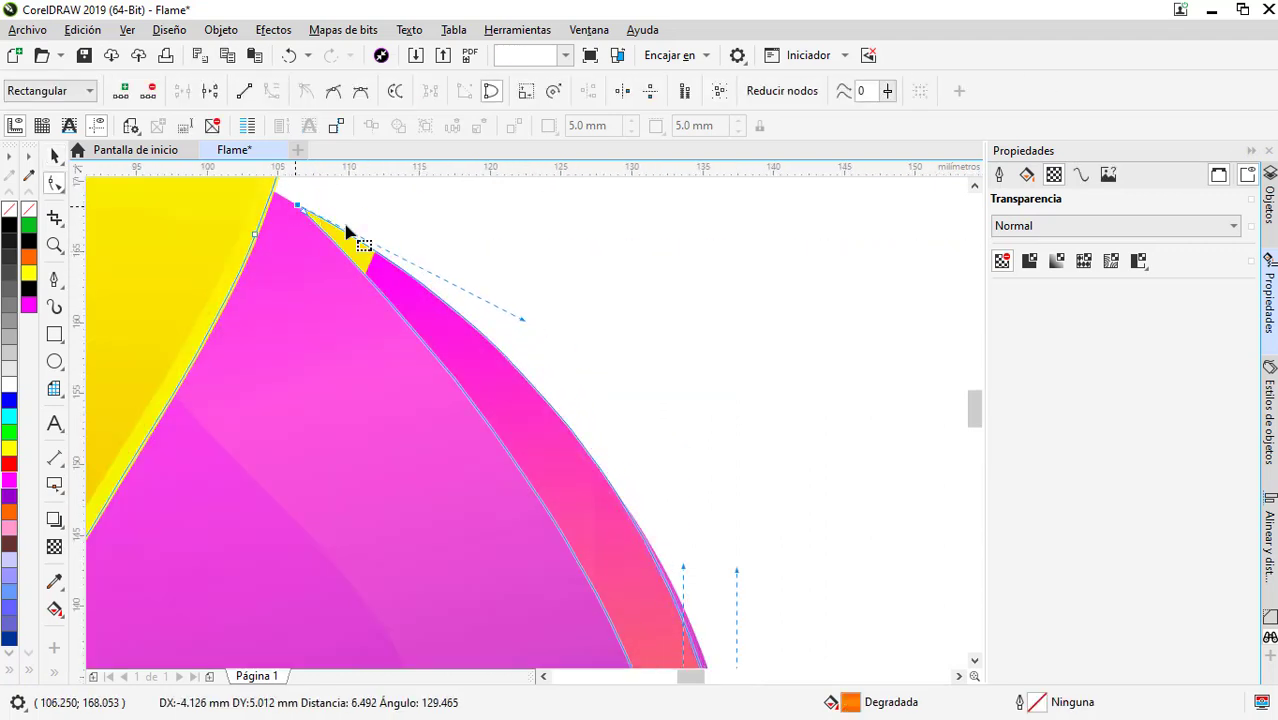
scroll(462, 414, down, 1)
scroll(500, 410, down, 1)
scroll(510, 425, up, 1)
scroll(530, 450, down, 1)
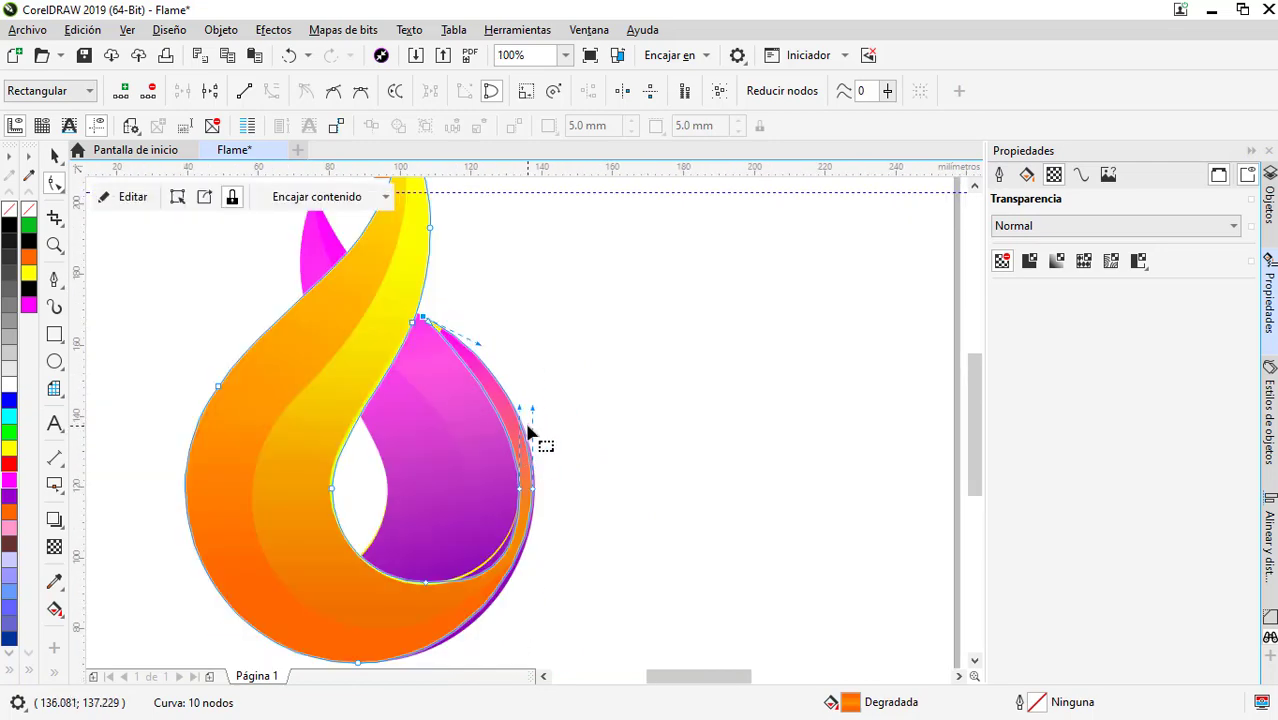
scroll(530, 438, up, 1)
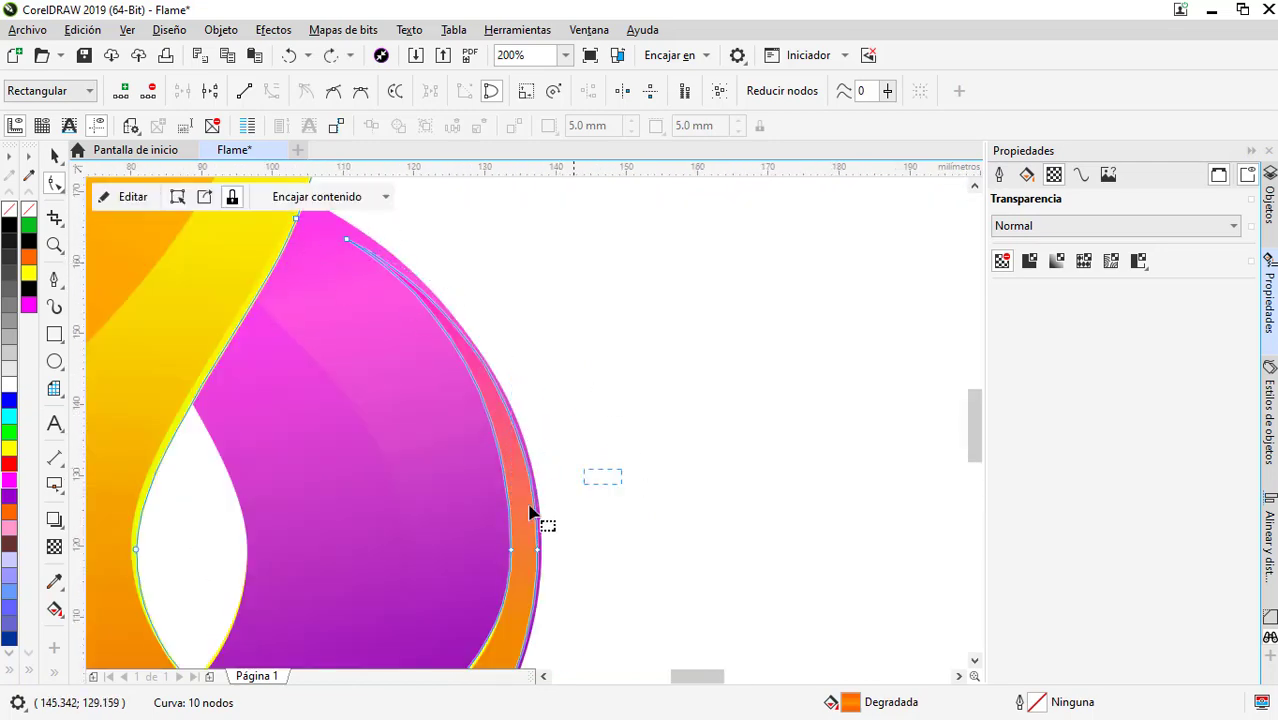
scroll(545, 565, up, 1)
key(space)
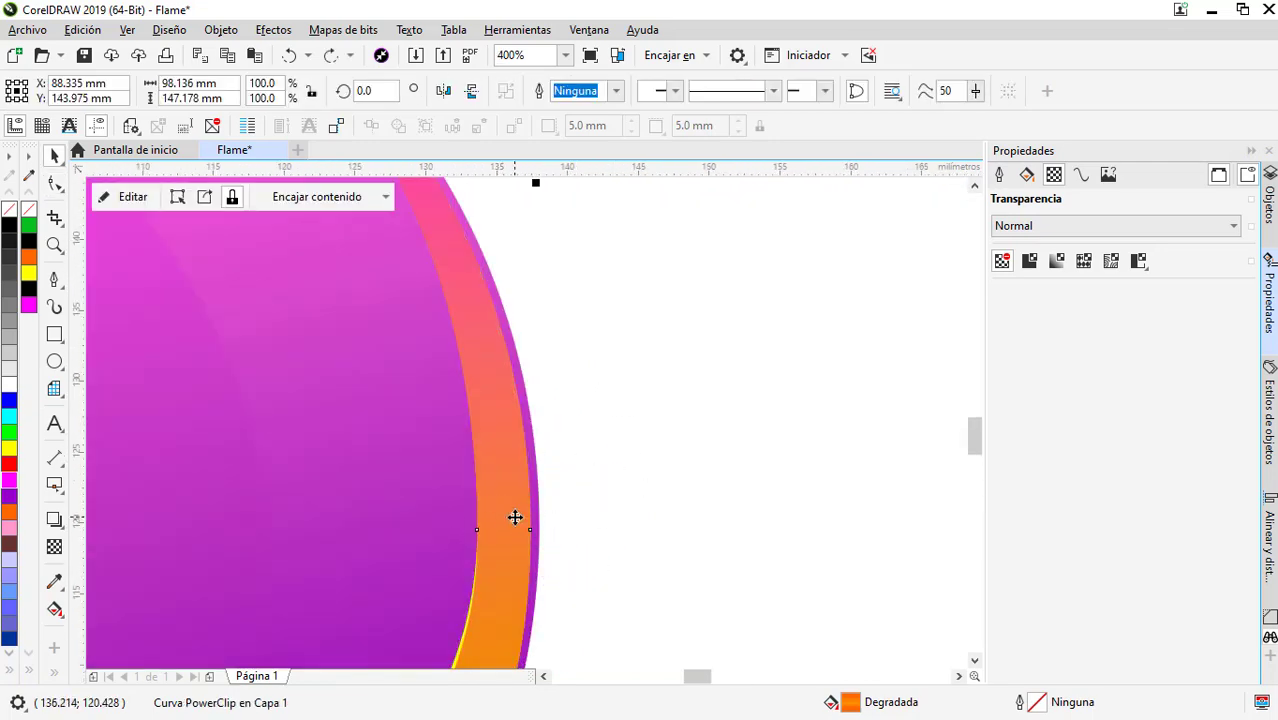
scroll(513, 516, up, 1)
scroll(541, 505, down, 3)
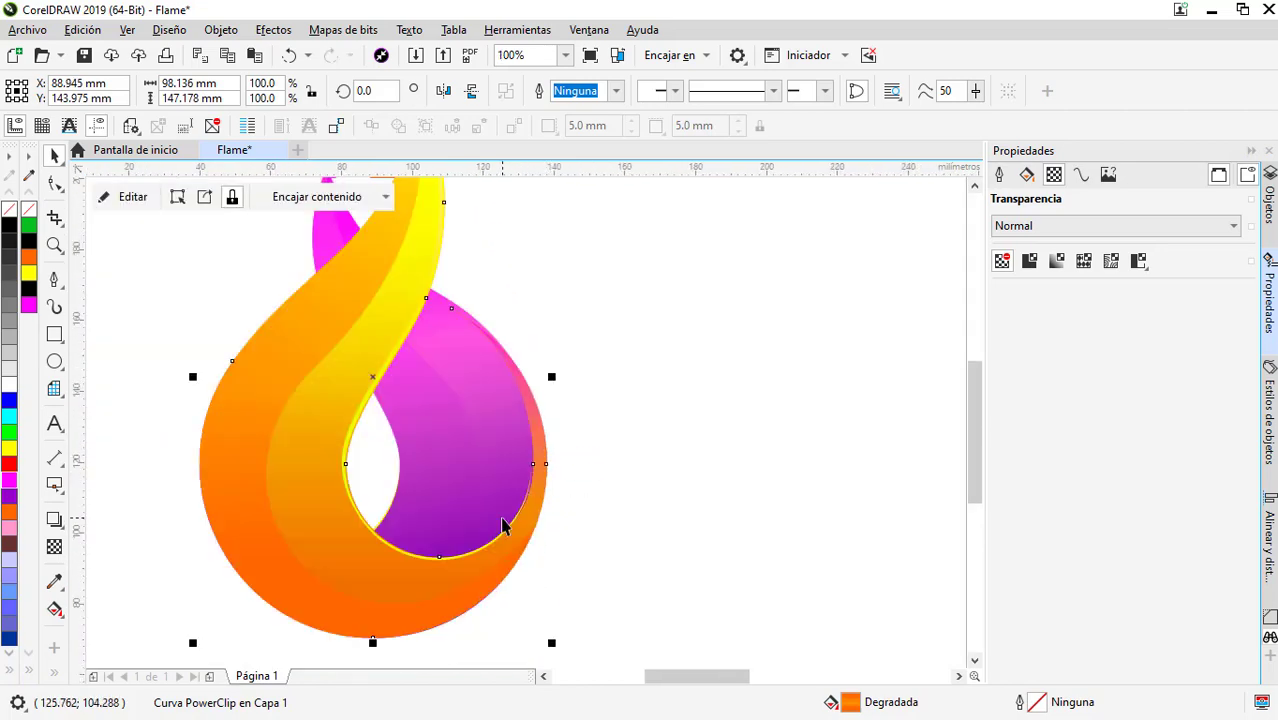
key(ctrl+z)
scroll(535, 458, up, 2)
scroll(560, 460, down, 2)
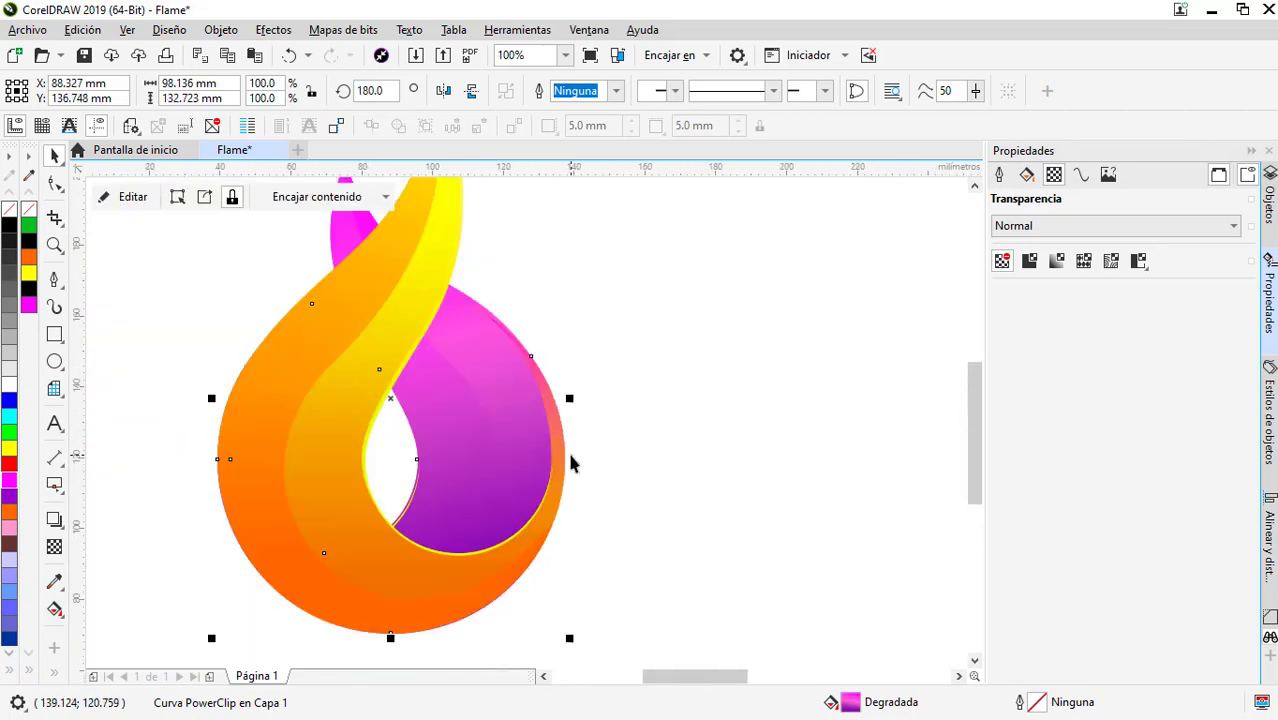
- Bend the magenta back flame's upper right edge and reposition its top node
key(F10)
scroll(530, 350, up, 1)
scroll(520, 350, up, 1)
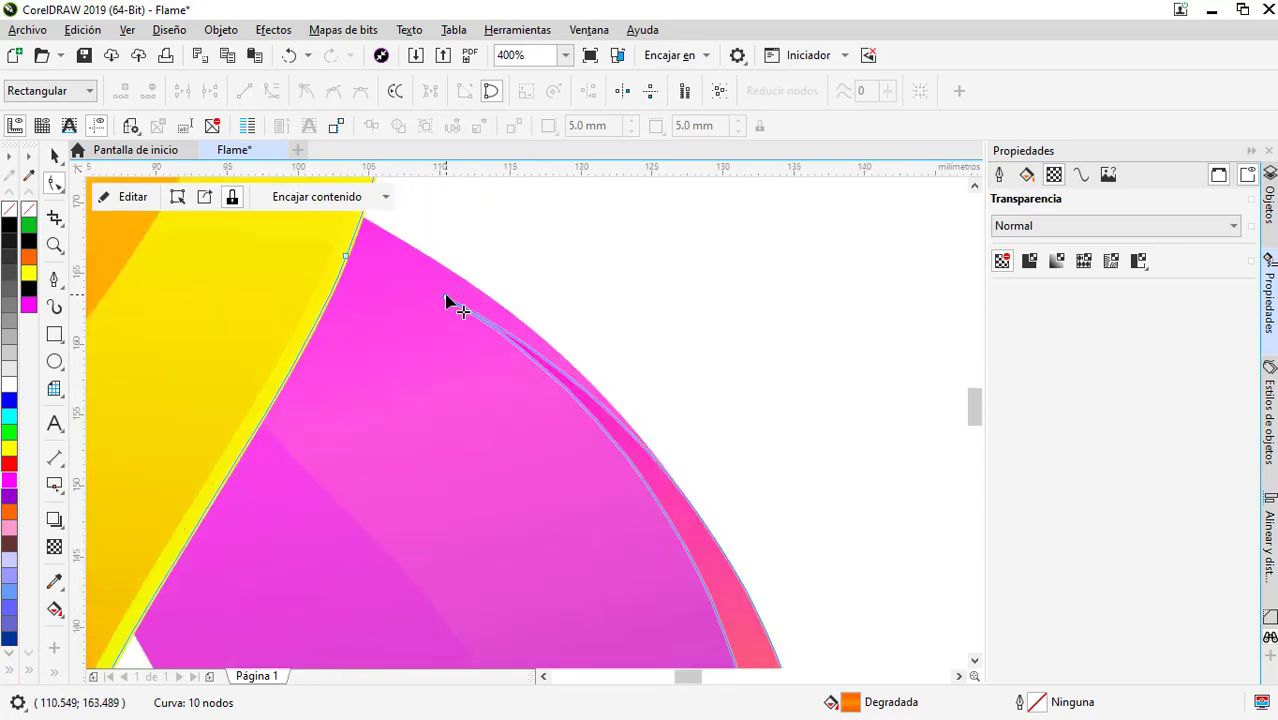
drag(446, 299, 463, 283)
scroll(467, 313, down, 1)
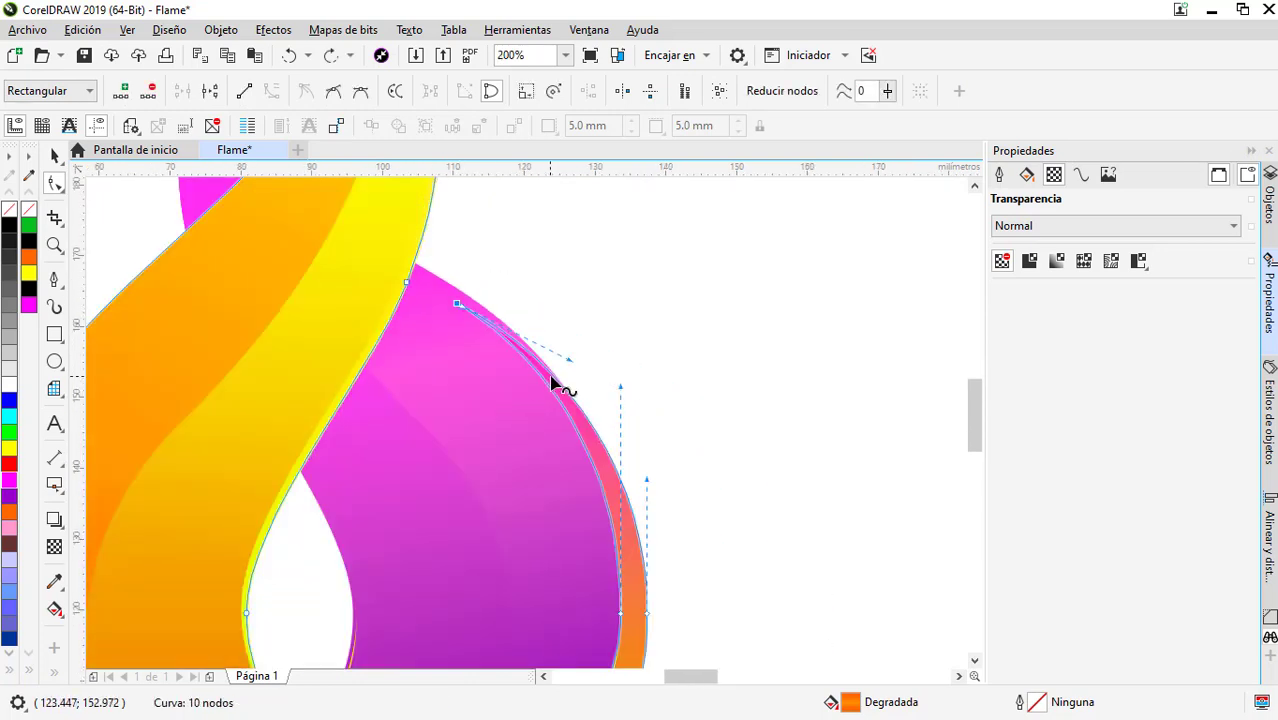
drag(457, 310, 422, 271)
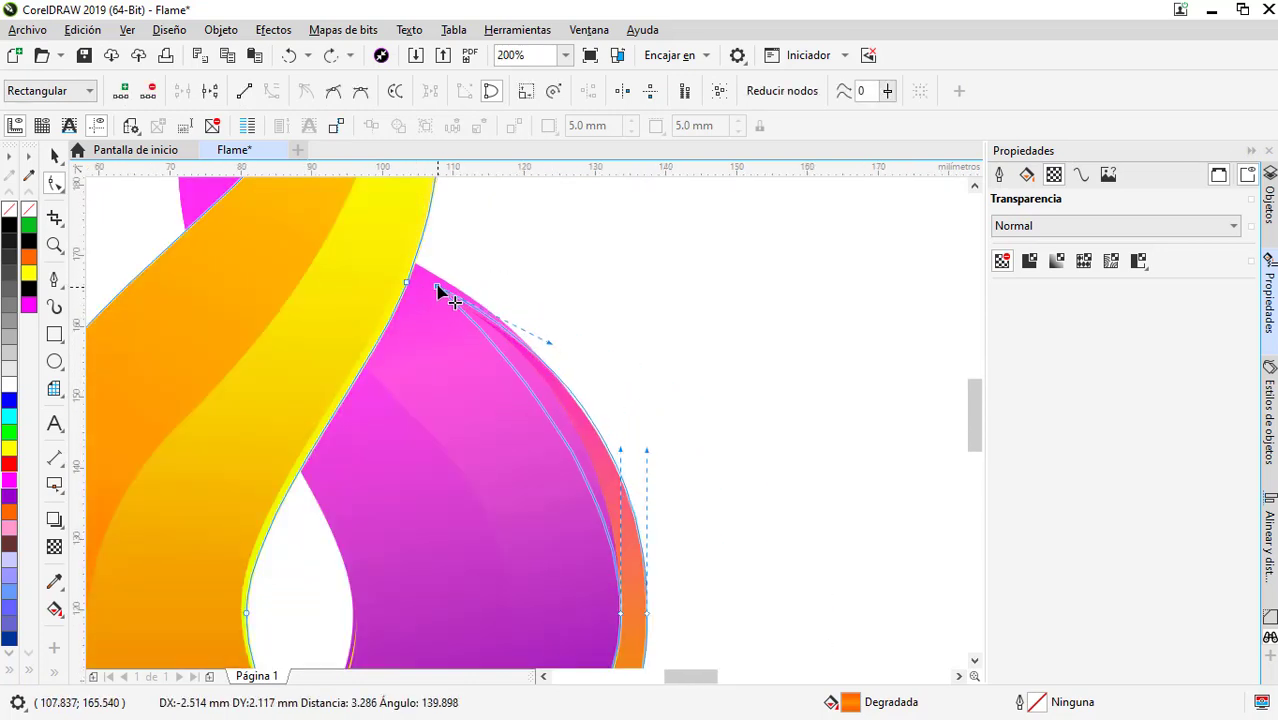
scroll(447, 322, down, 1)
key(ctrl+z)
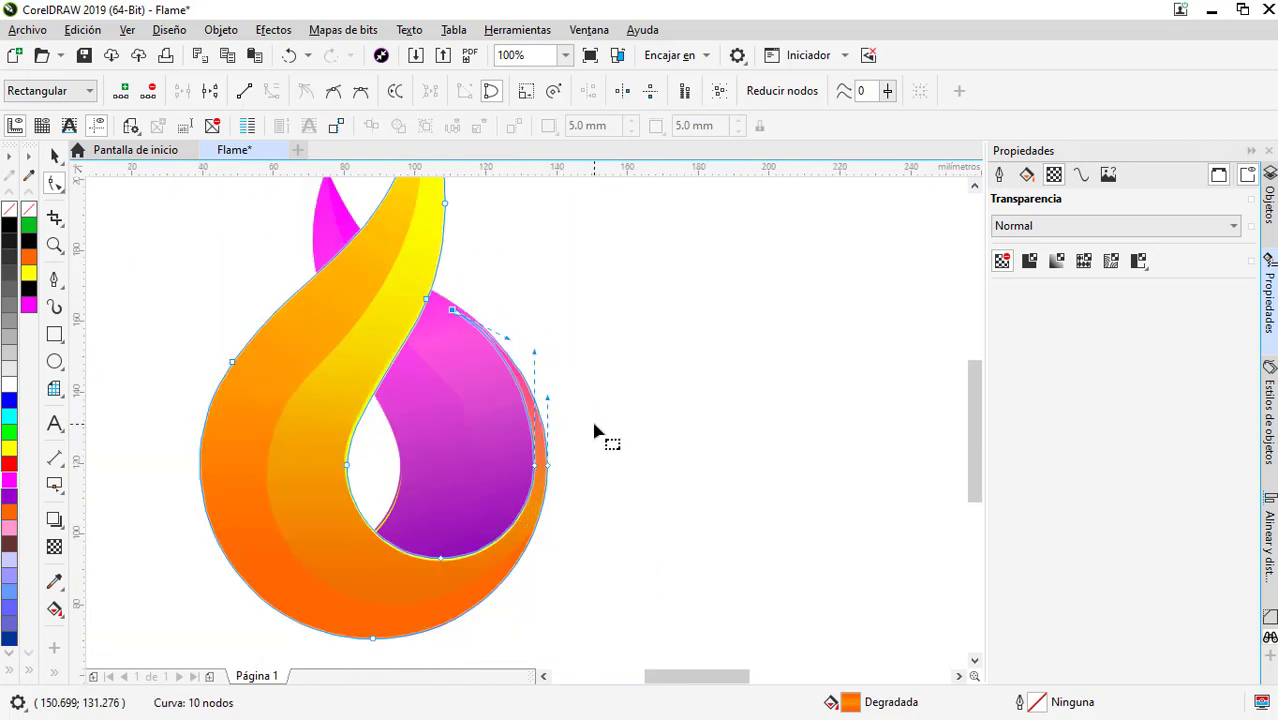
click(425, 293)
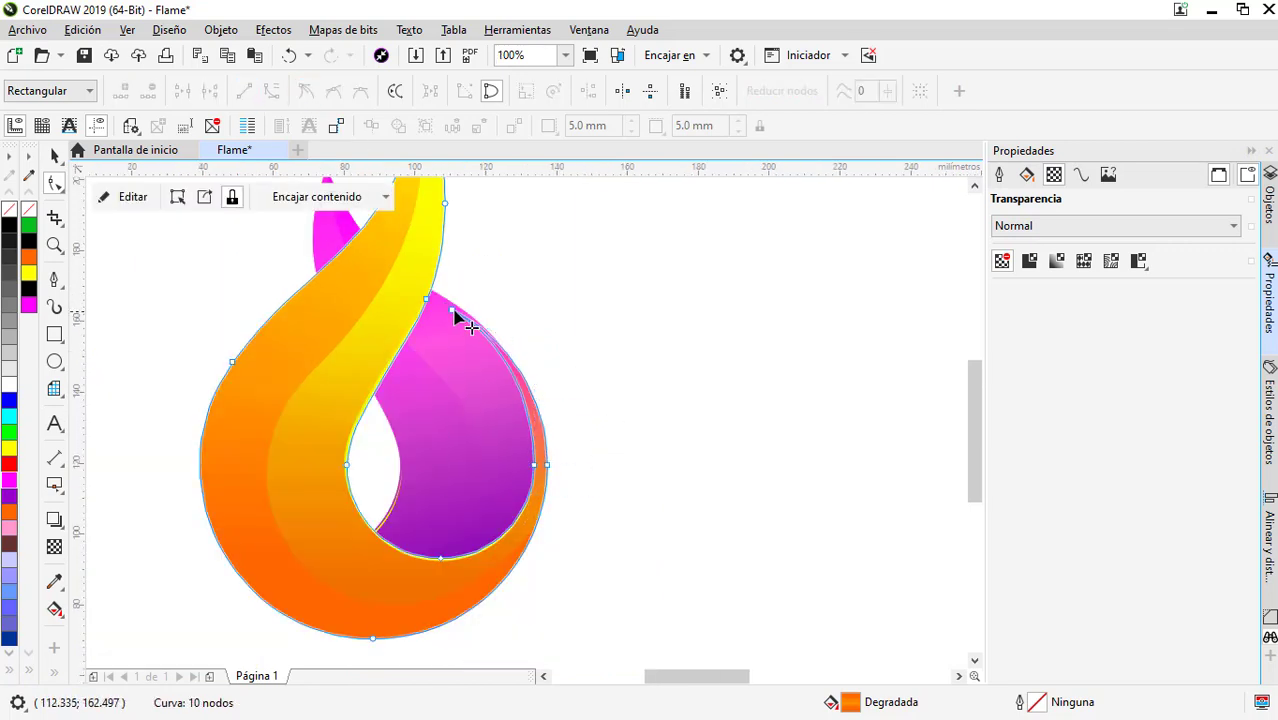
mouse_move(455, 311)
mouse_down()
mouse_move(432, 291)
mouse_move(451, 323)
mouse_up()
scroll(548, 333, up, 1)
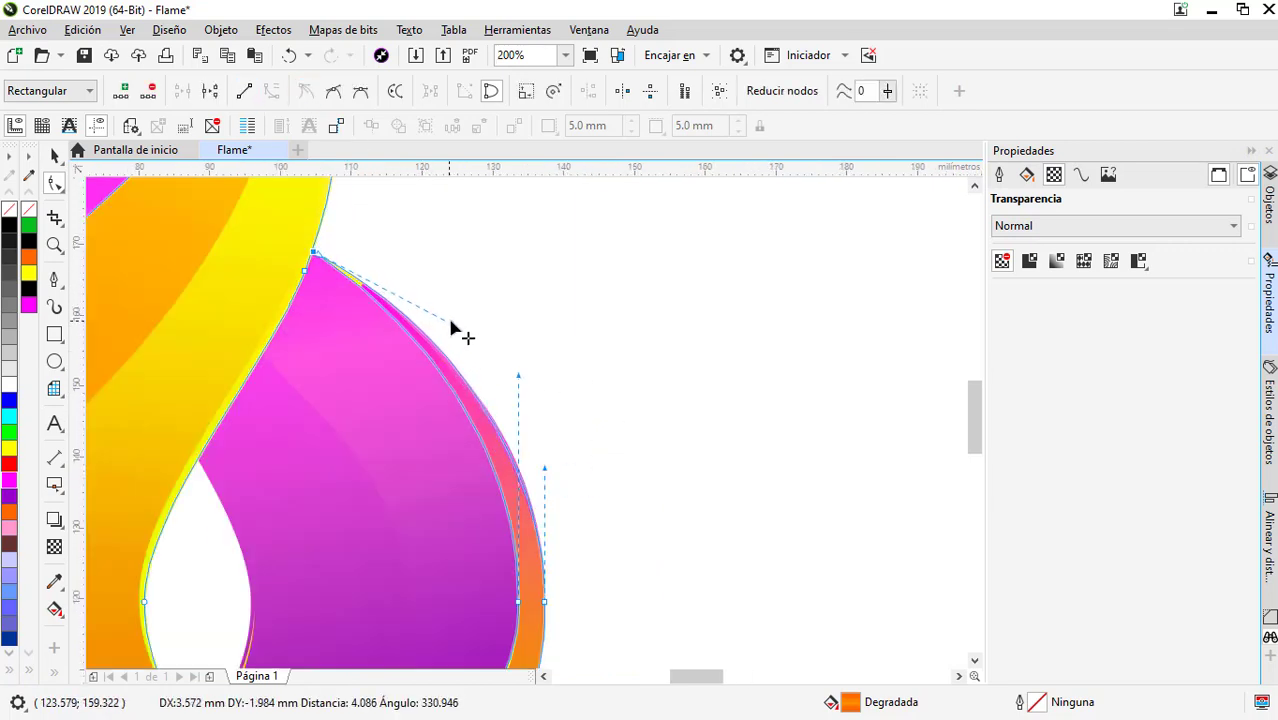
scroll(531, 419, up, 1)
scroll(605, 442, down, 1)
key(space)
- Shift the lens highlight shape up and to the left, then deselect it
click(639, 494)
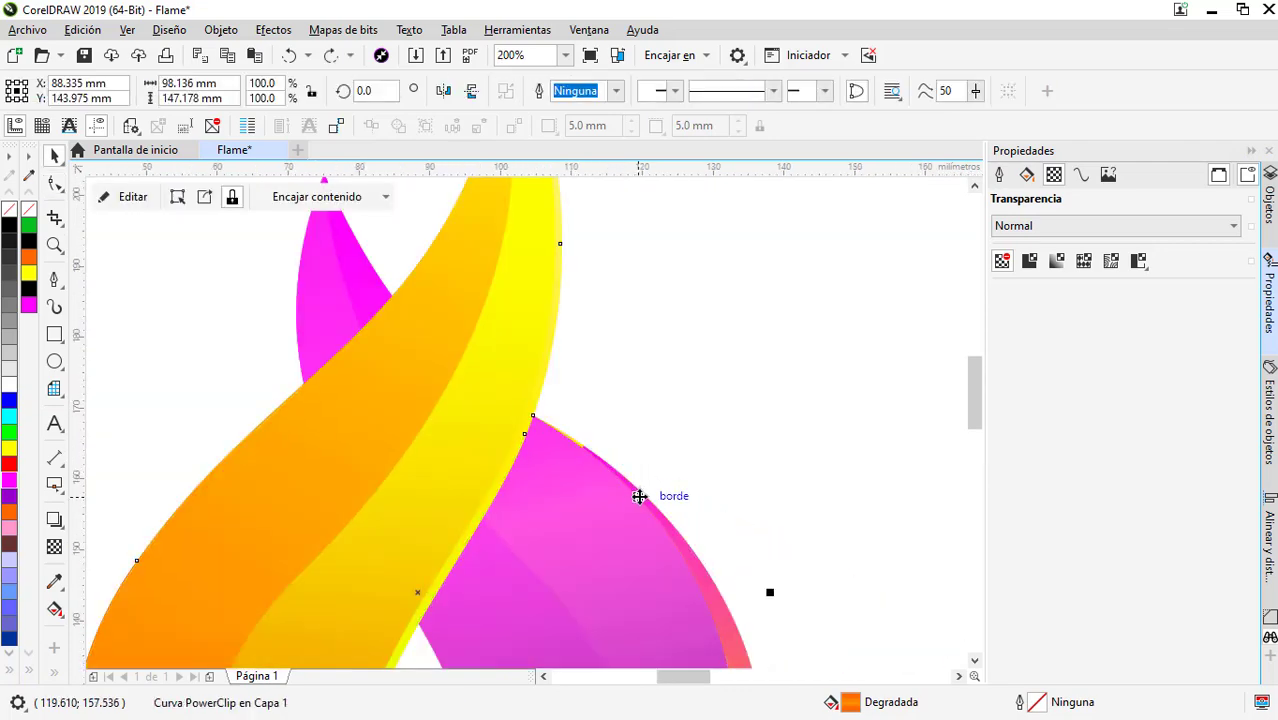
drag(632, 494, 597, 418)
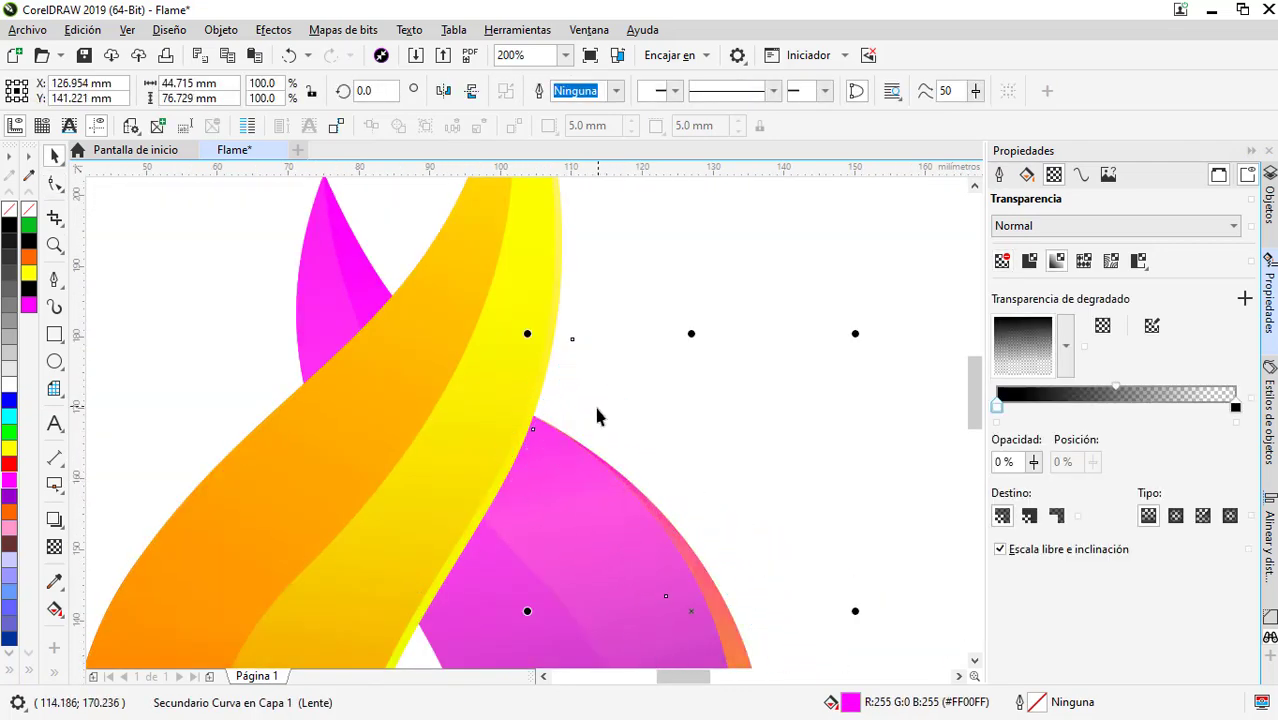
scroll(578, 492, down, 2)
scroll(578, 492, up, 1)
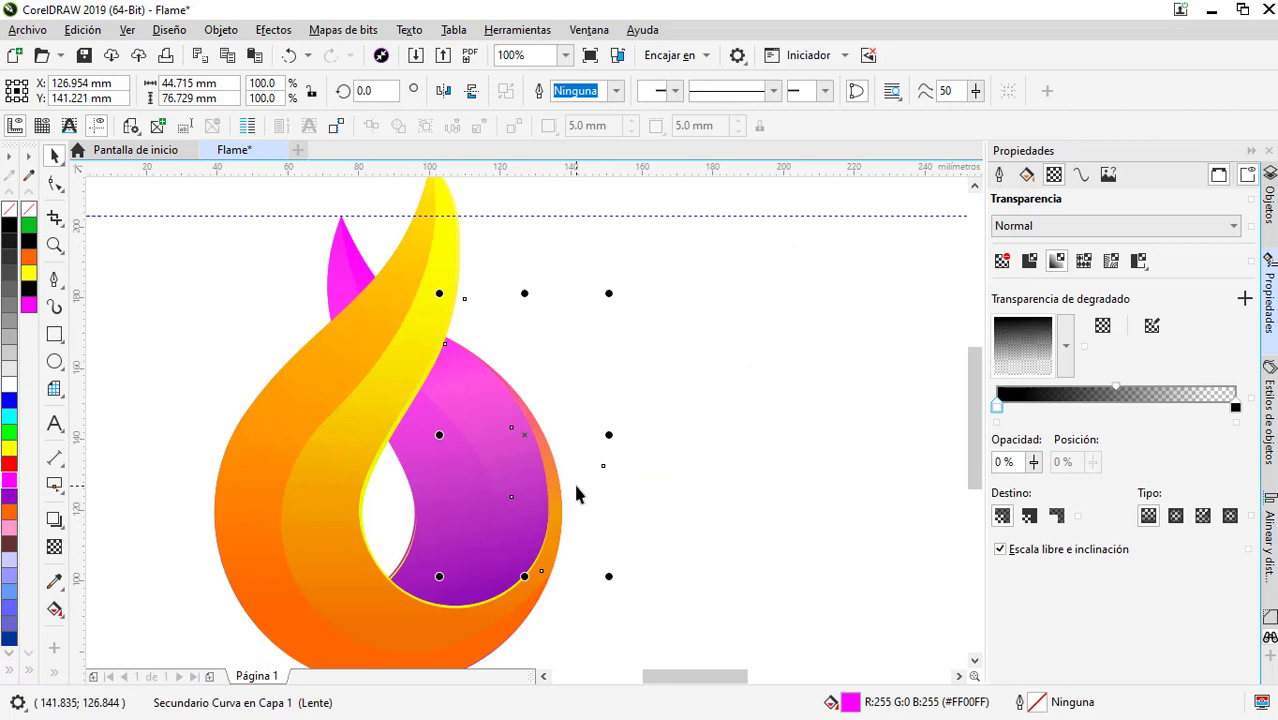
click(630, 578)
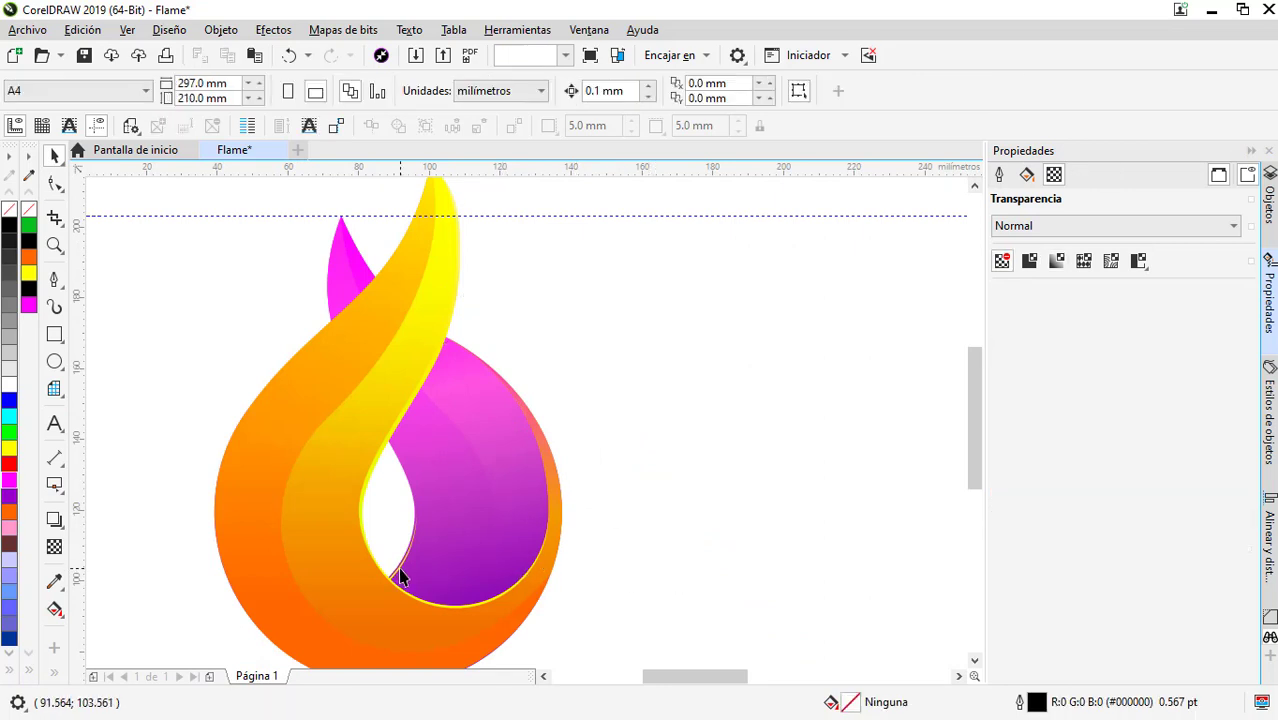
click(405, 570)
key(Escape)
scroll(515, 385, down, 1)
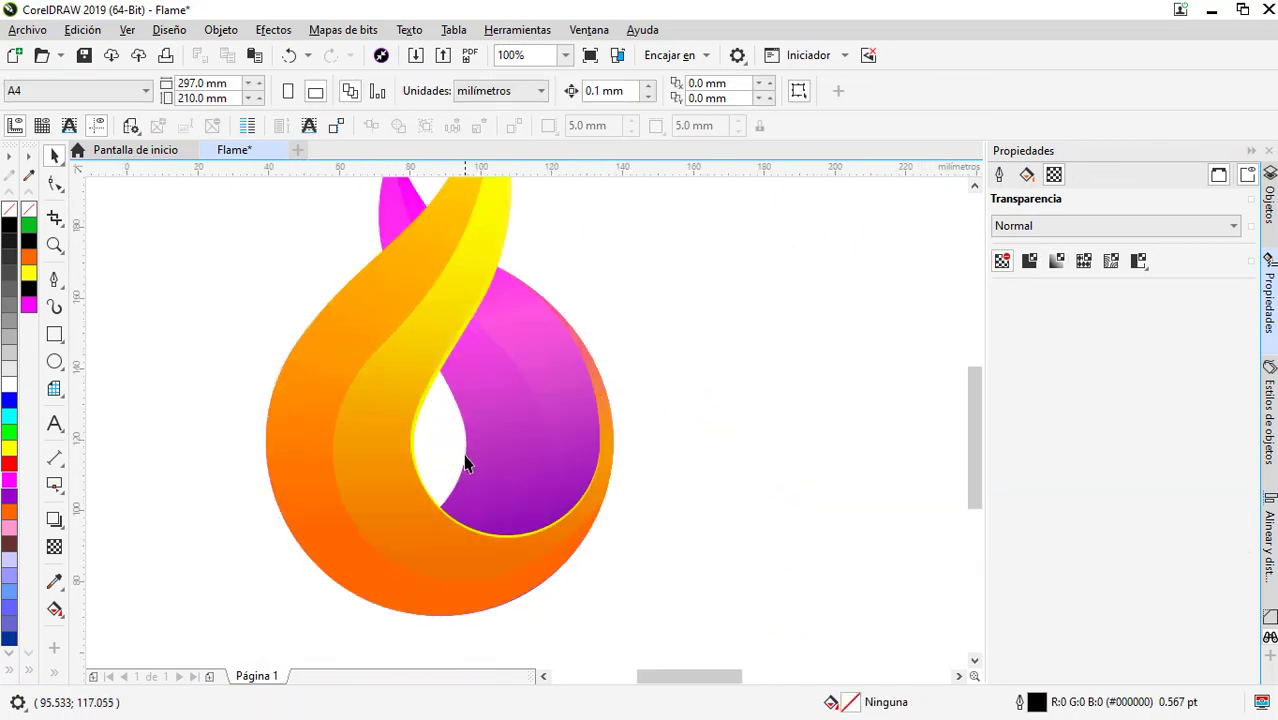
- Adjust a control handle on the magenta curve to reshape its outline
click(481, 363)
scroll(485, 366, up, 2)
scroll(362, 257, down, 1)
scroll(362, 257, up, 1)
mouse_move(410, 460)
mouse_down()
mouse_move(428, 442)
mouse_move(408, 419)
mouse_up()
scroll(408, 405, down, 1)
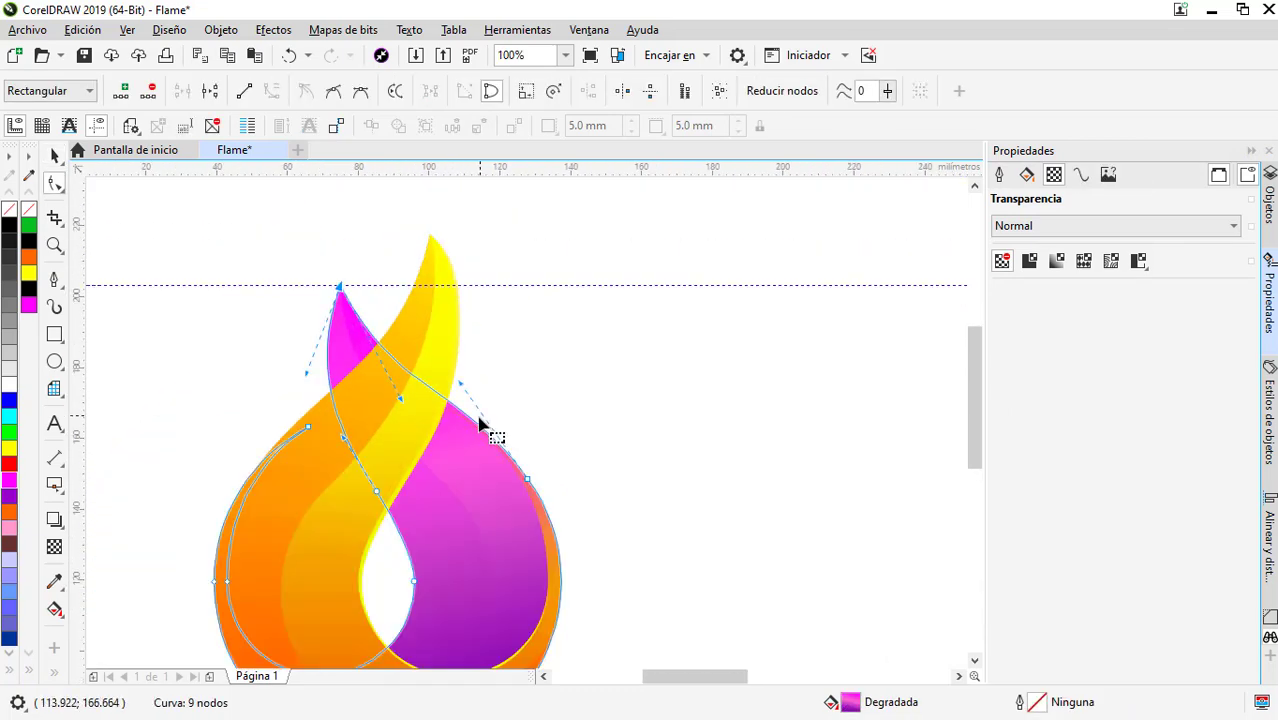
scroll(580, 452, down, 1)
- Refine a node handle on the orange front flame's right side
click(580, 452)
click(551, 476)
scroll(551, 476, up, 1)
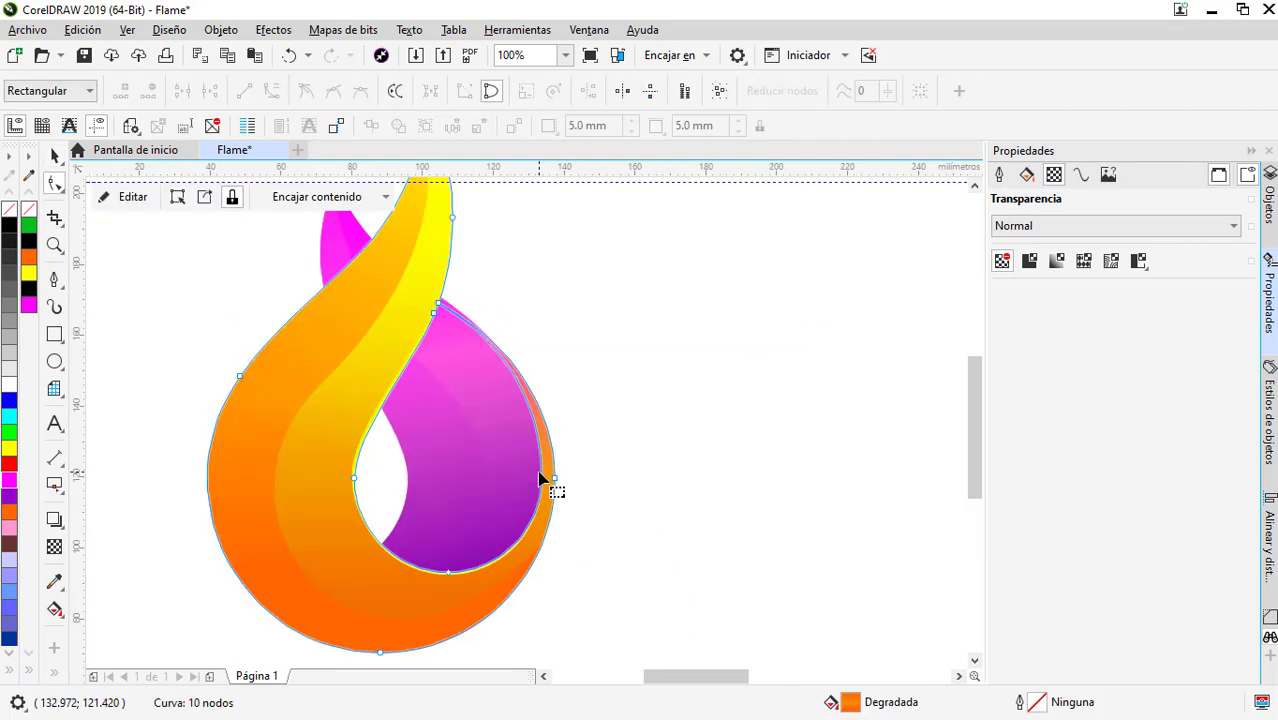
click(540, 479)
mouse_move(545, 402)
mouse_down()
mouse_move(549, 387)
mouse_move(545, 402)
mouse_up()
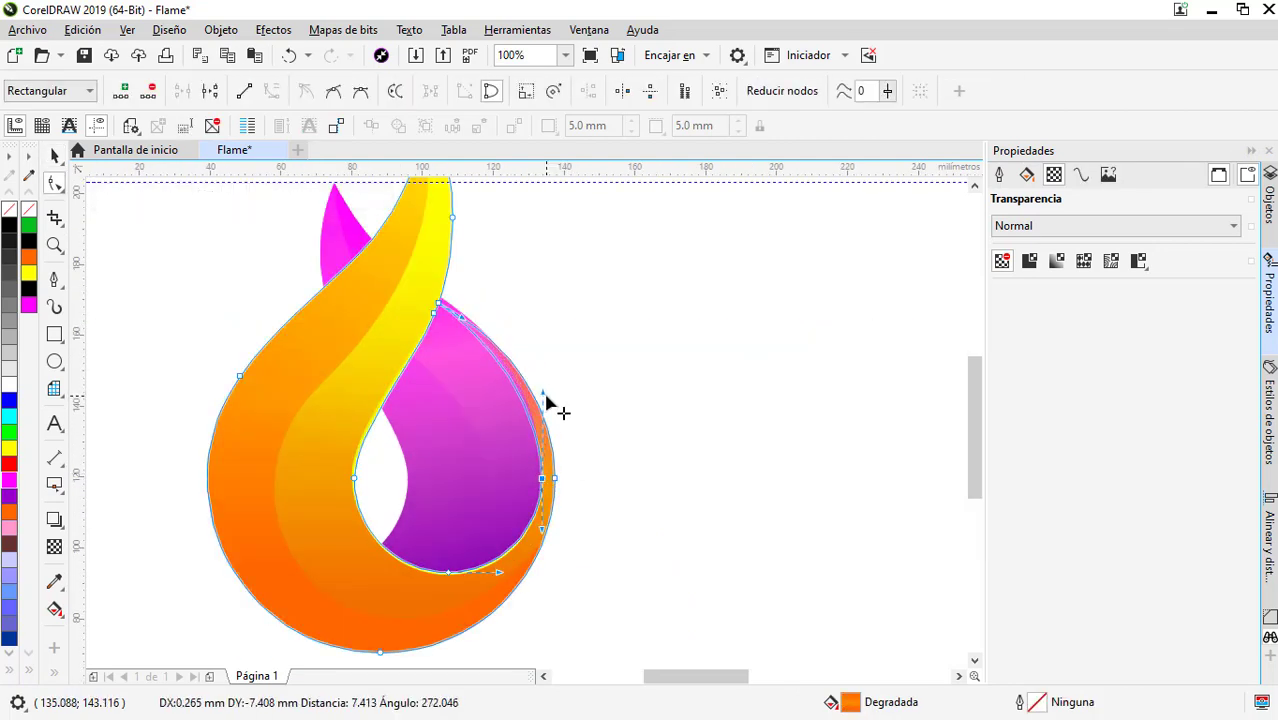
key(space)
key(space)
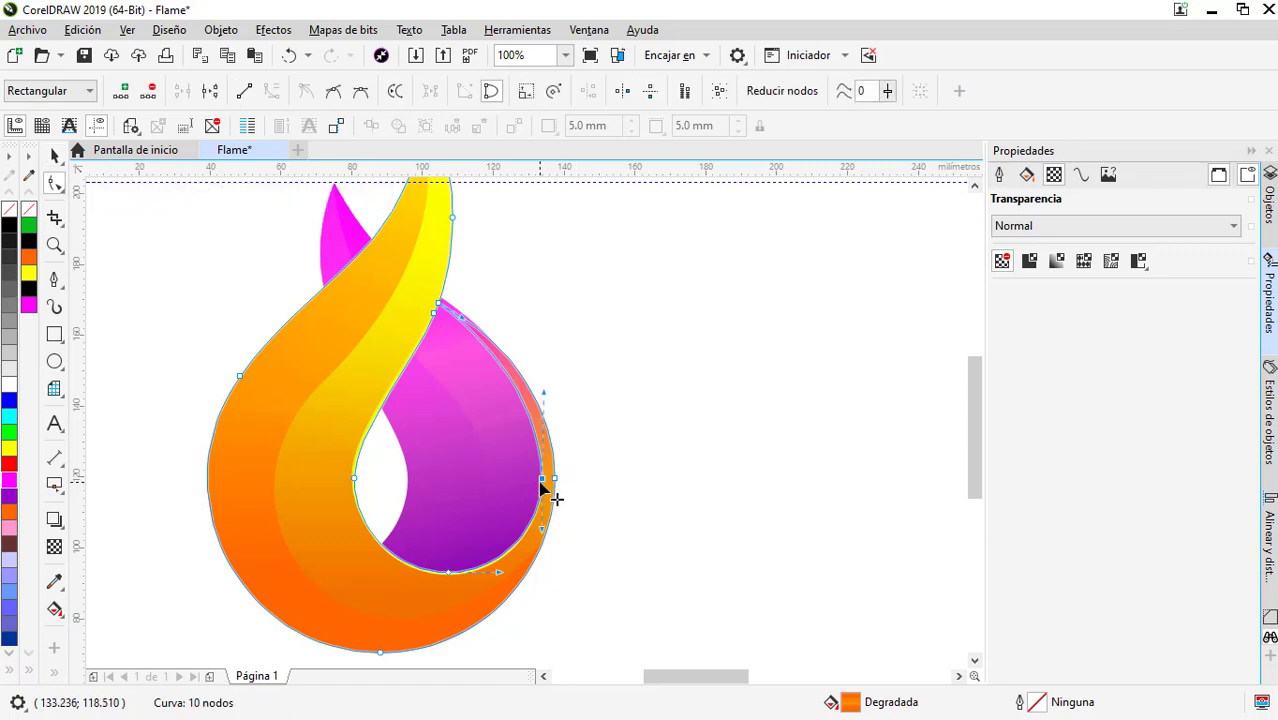
- Smooth the 10-node magenta curve's handles and top node along the flame's outer rim
scroll(550, 493, up, 1)
scroll(539, 556, down, 1)
scroll(565, 391, up, 1)
drag(536, 336, 536, 327)
scroll(442, 262, down, 1)
scroll(399, 262, up, 2)
drag(402, 240, 399, 232)
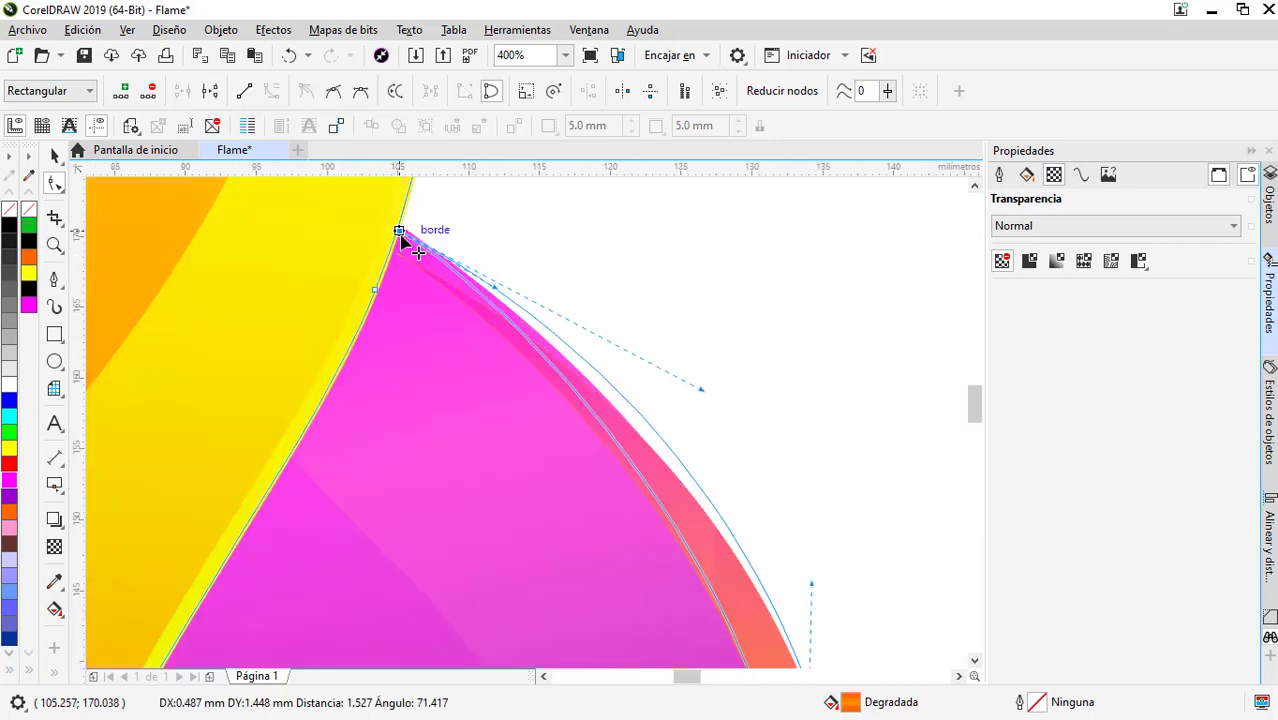
scroll(533, 360, down, 2)
scroll(619, 394, up, 1)
mouse_move(579, 368)
mouse_down()
mouse_move(563, 372)
mouse_move(553, 344)
mouse_move(592, 406)
mouse_move(619, 417)
mouse_up()
scroll(613, 437, up, 1)
scroll(616, 440, down, 2)
key(space)
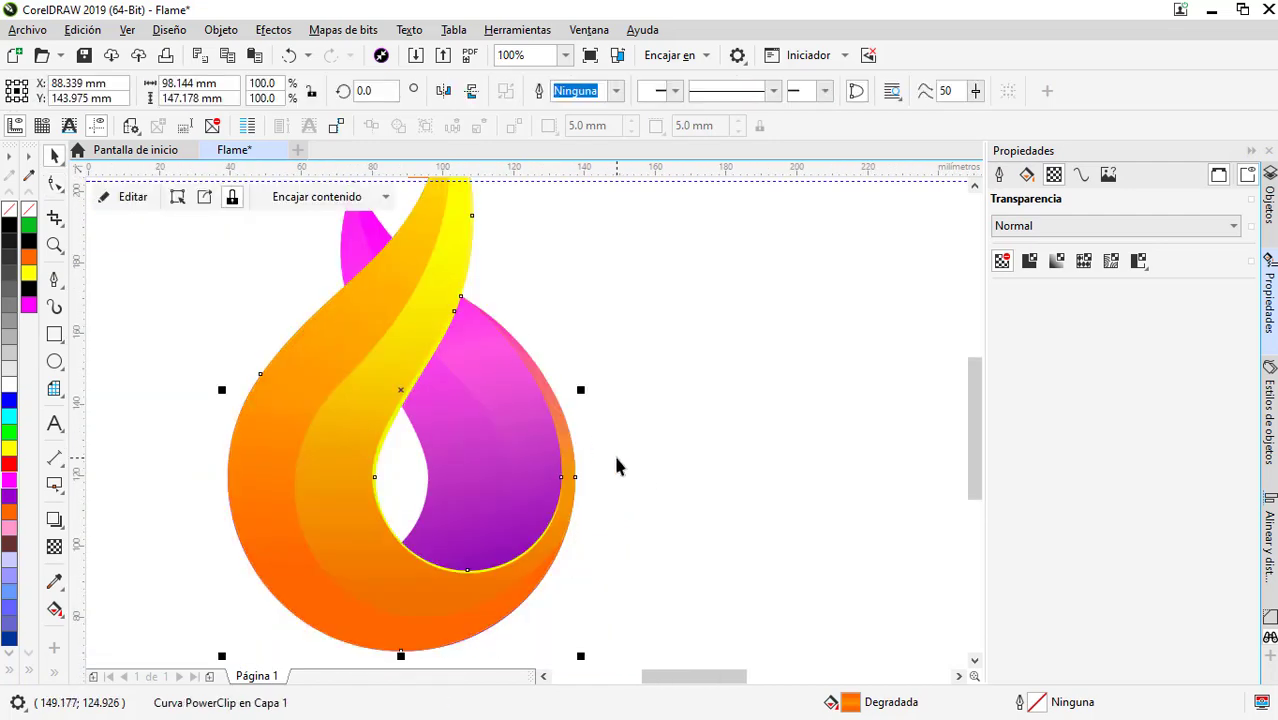
- Draw a closed Bézier highlight shape along the magenta flame's upper edge
scroll(595, 480, down, 1)
scroll(490, 372, up, 1)
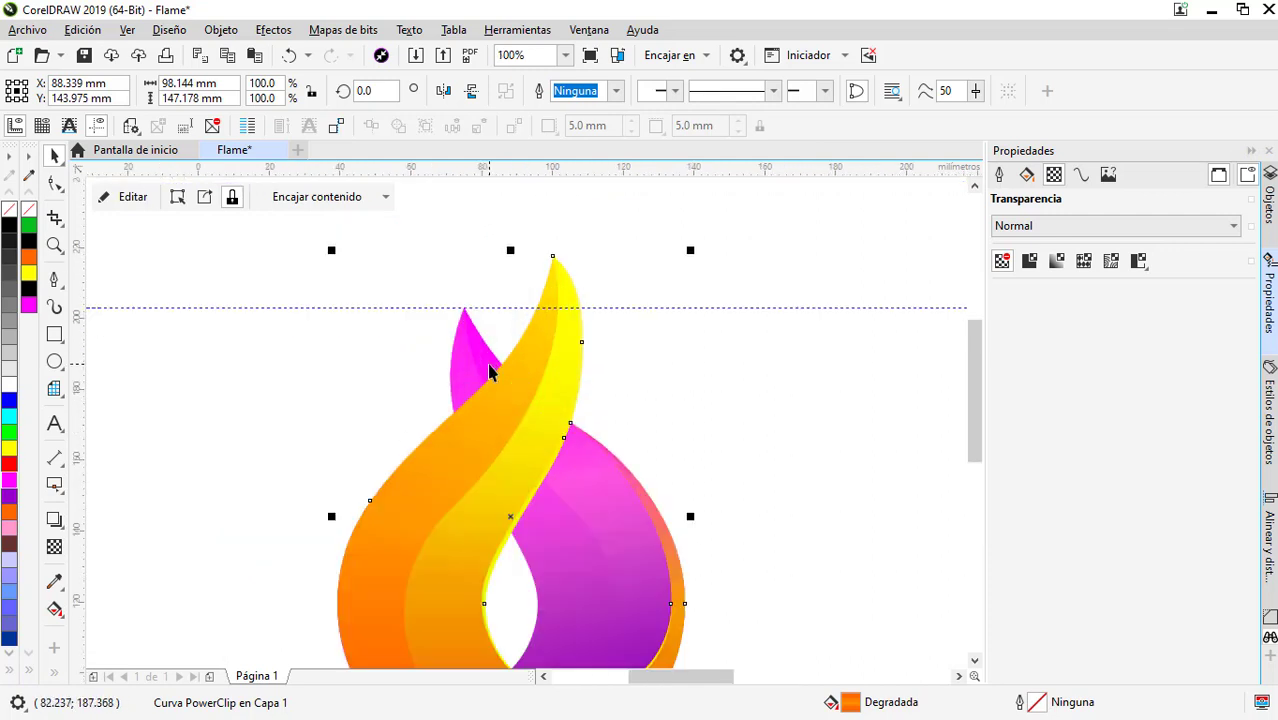
click(54, 279)
scroll(651, 408, up, 1)
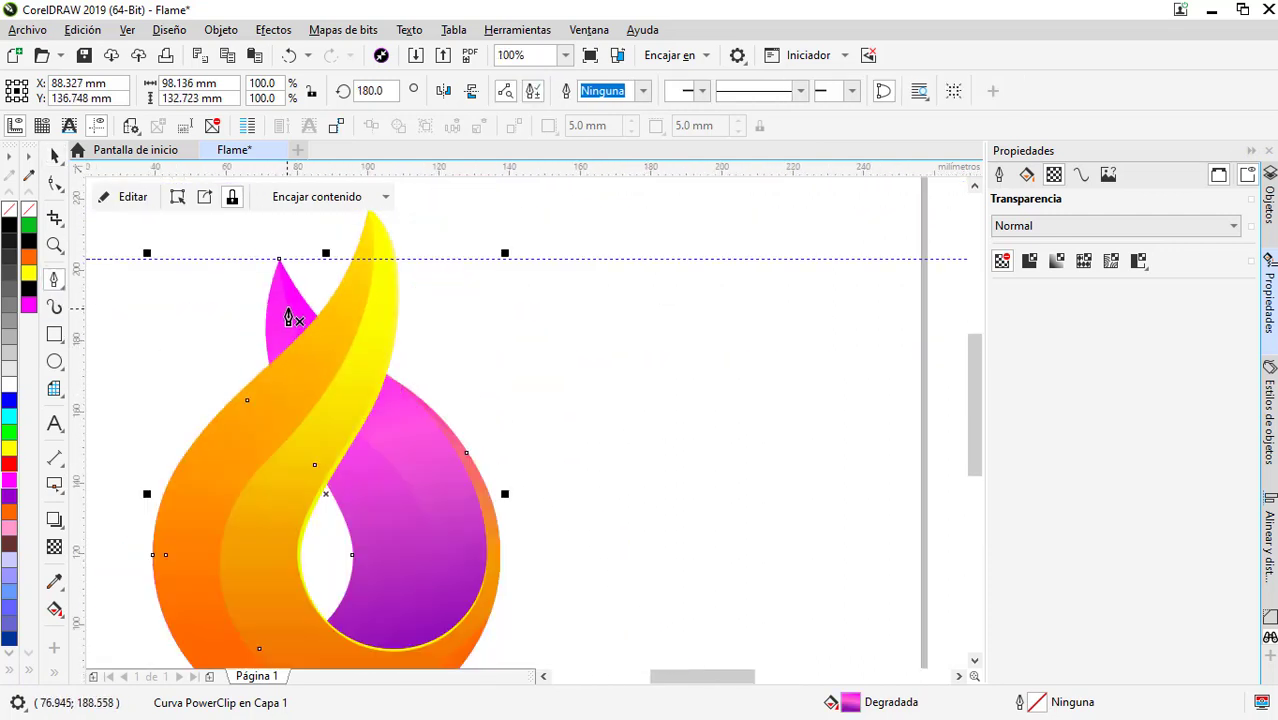
click(271, 234)
mouse_move(387, 423)
mouse_down()
mouse_move(514, 535)
mouse_move(601, 641)
mouse_up()
scroll(473, 416, down, 1)
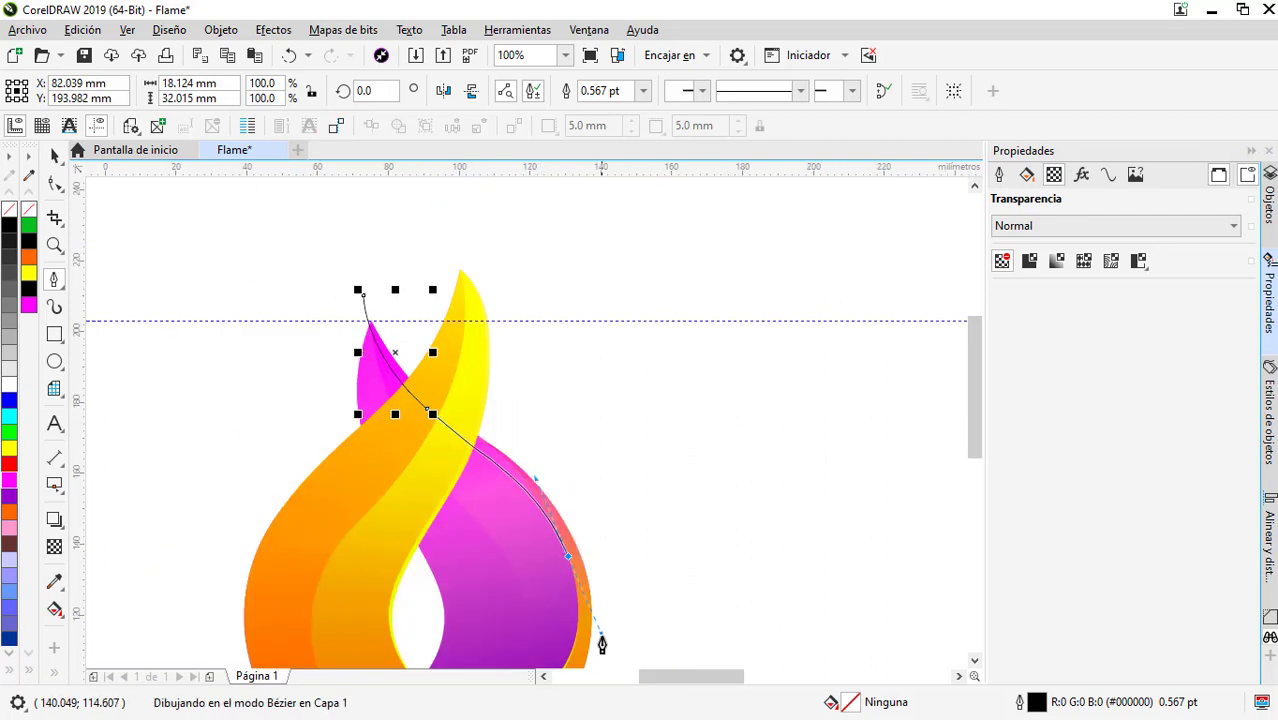
click(598, 437)
click(360, 292)
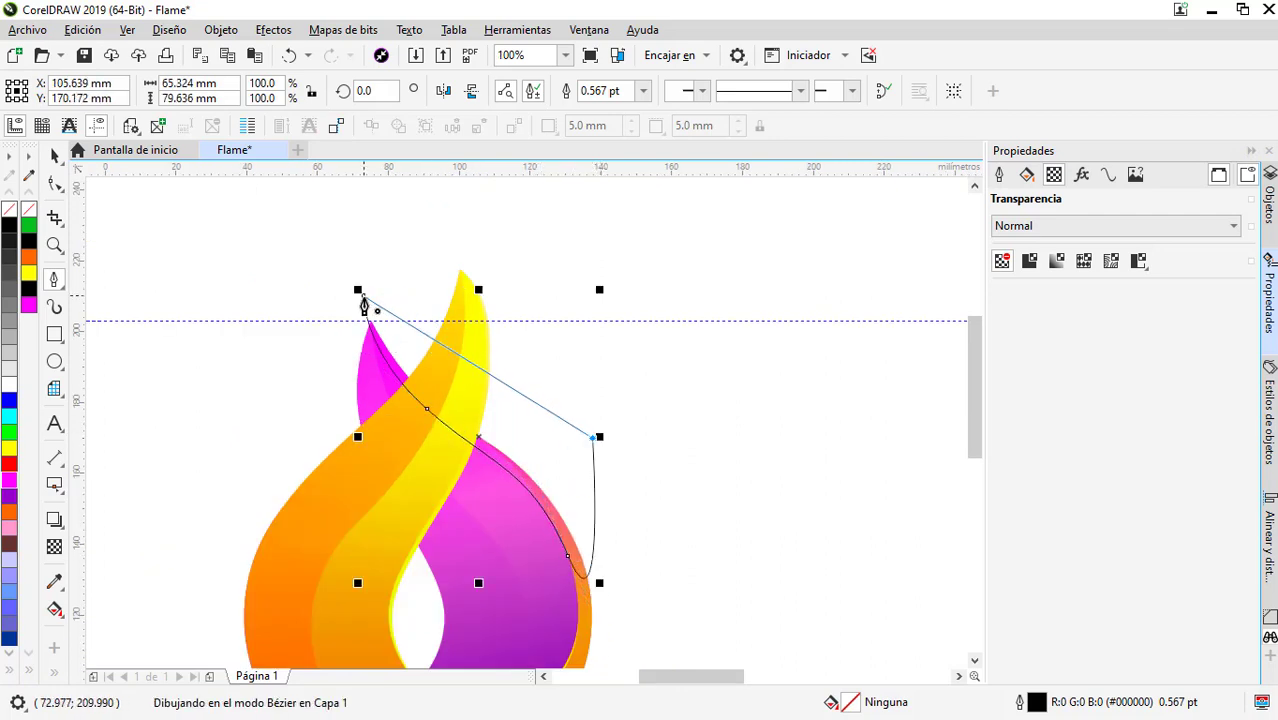
- Fill the highlight shape with pale pink (#FF9EFF) and remove its outline
click(28, 304)
right_click(28, 210)
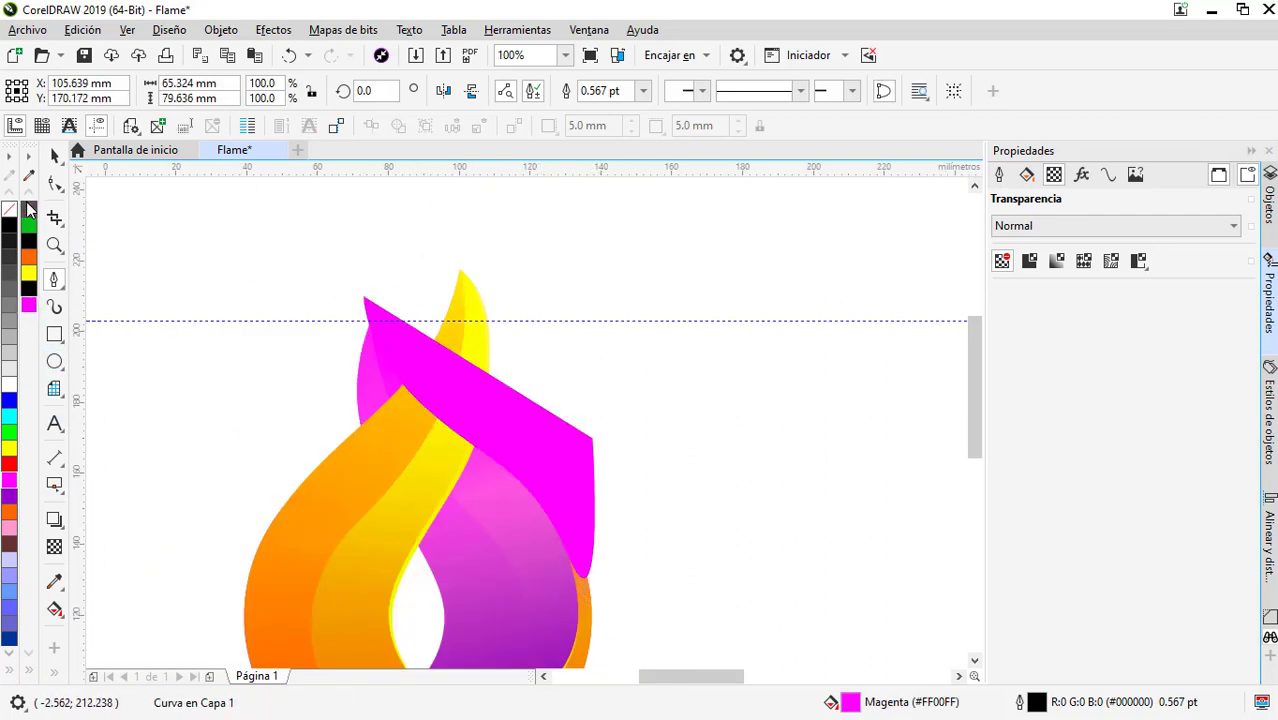
double_click(850, 702)
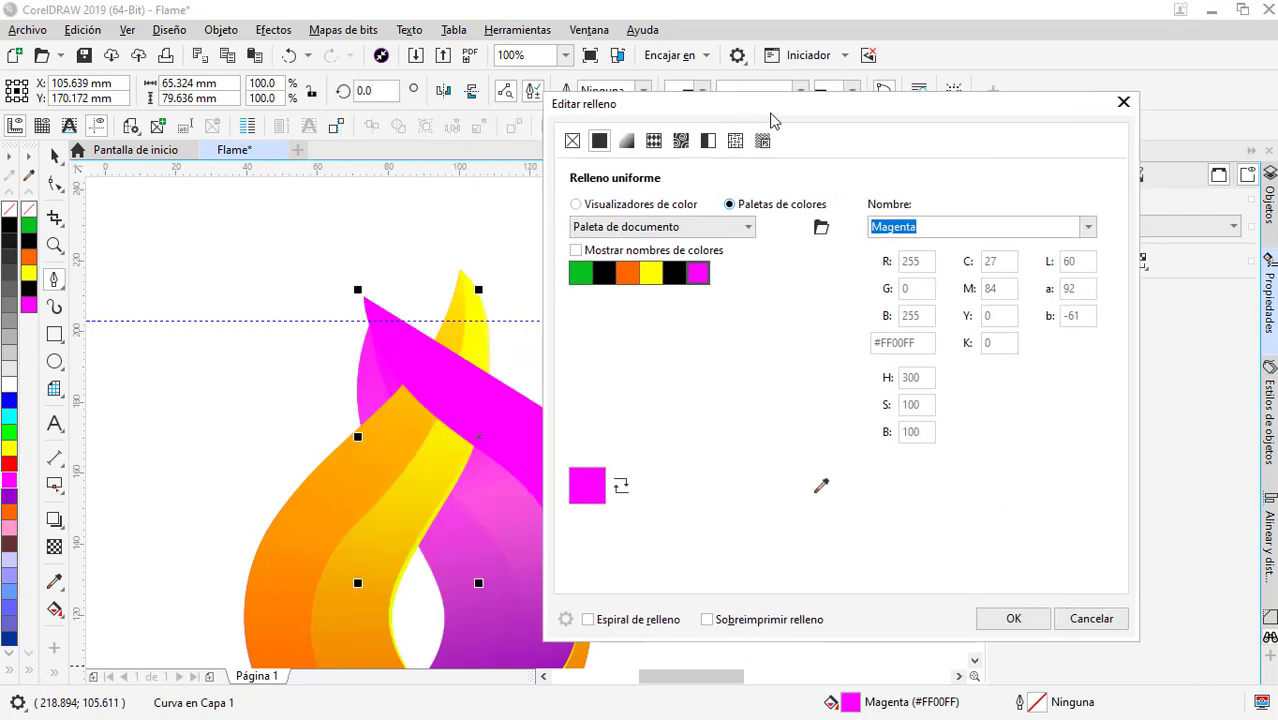
click(728, 205)
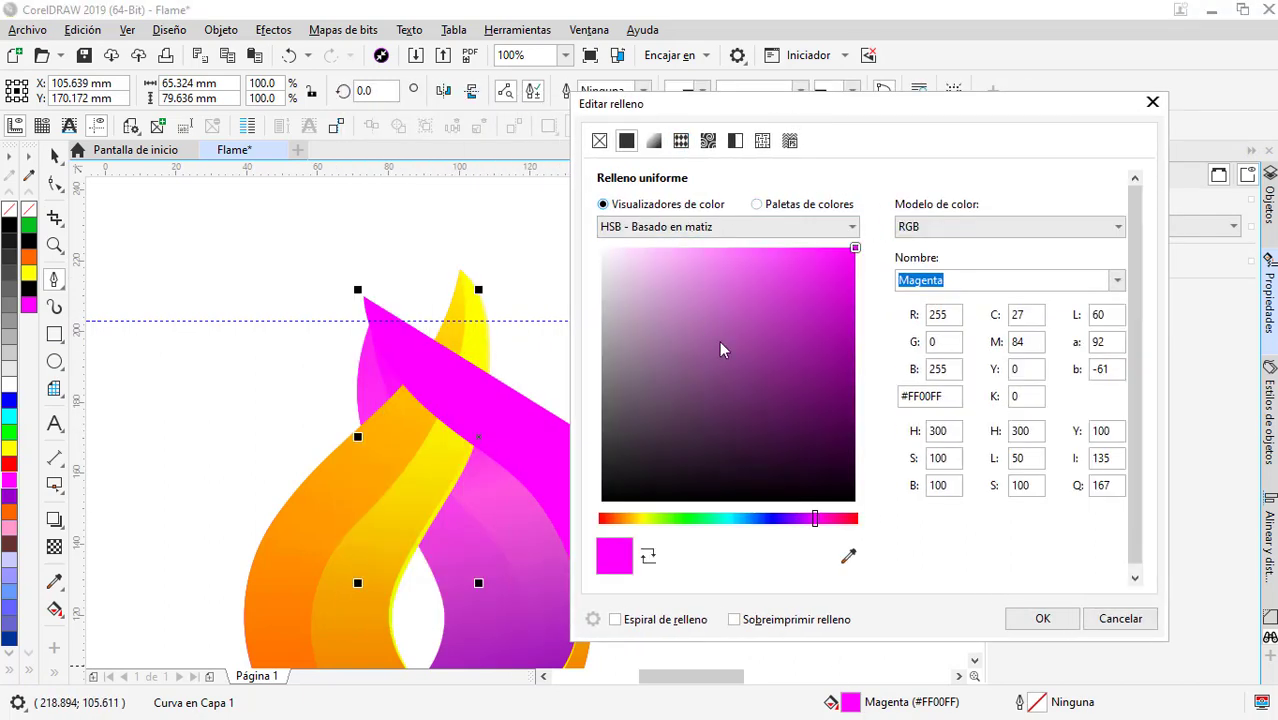
click(737, 248)
drag(743, 250, 698, 247)
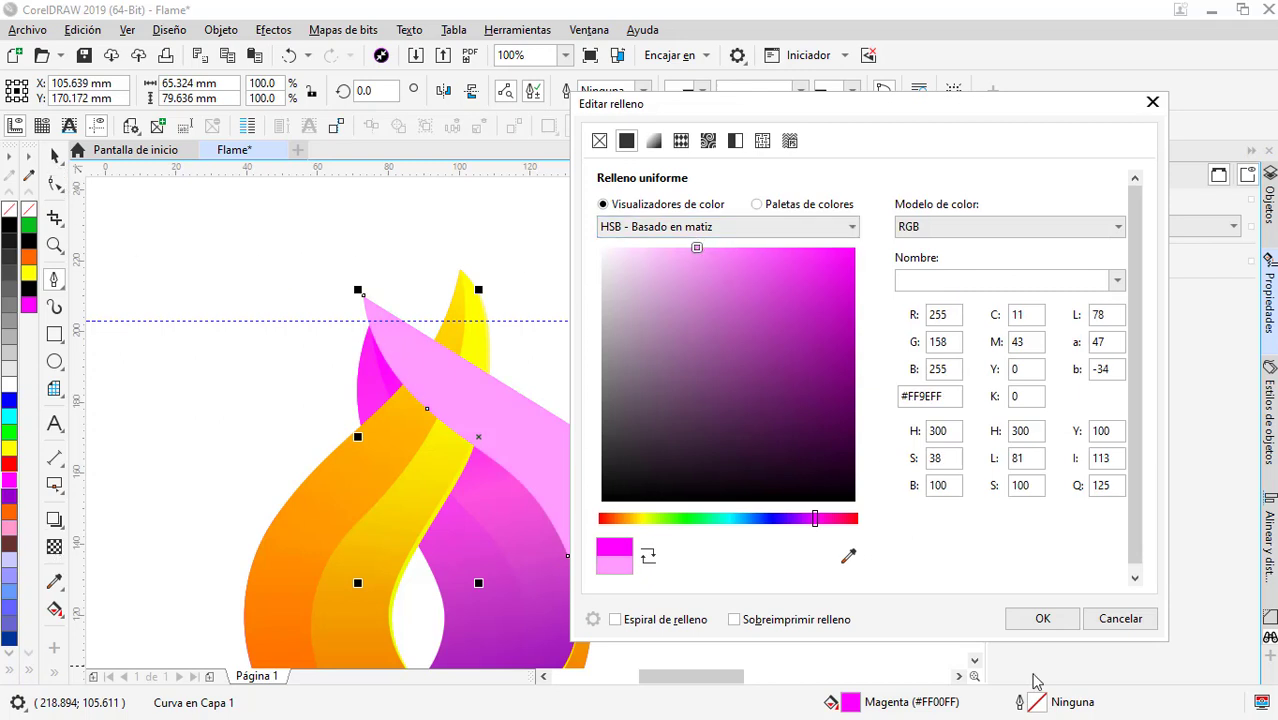
click(1040, 618)
- Apply a pink fountain fill across the highlight shape
click(54, 610)
drag(388, 311, 533, 498)
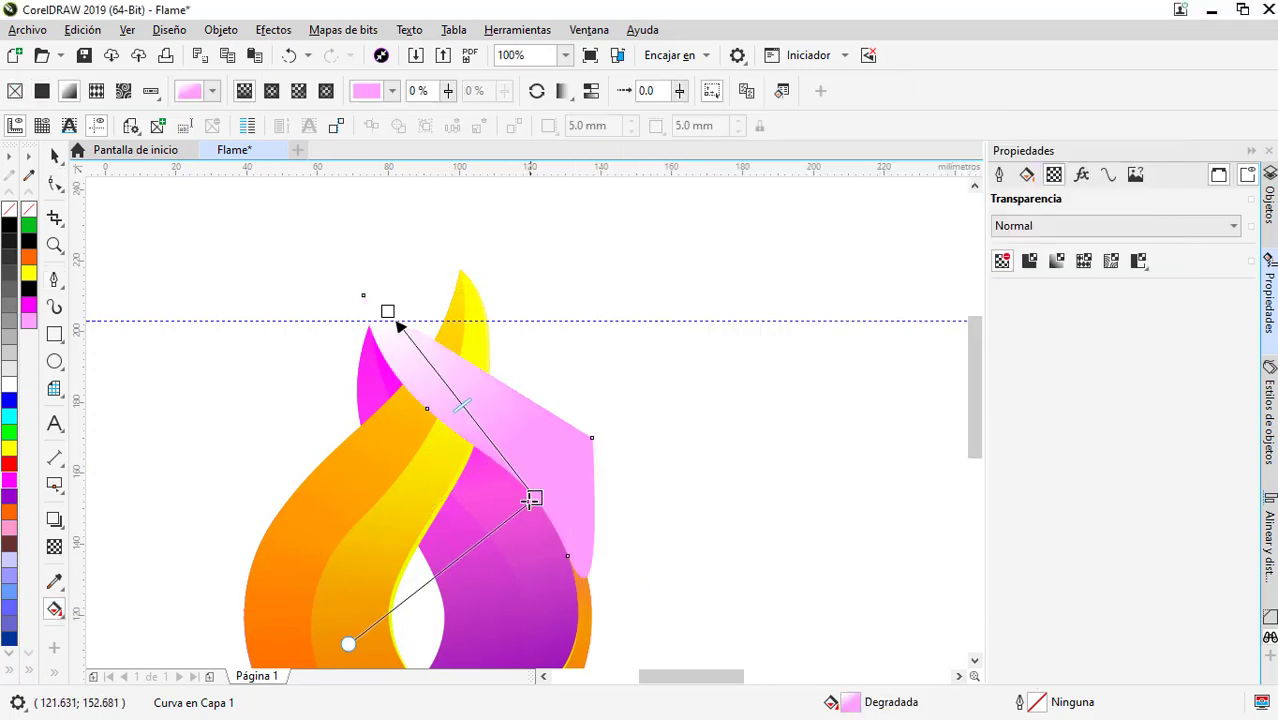
click(388, 311)
click(431, 291)
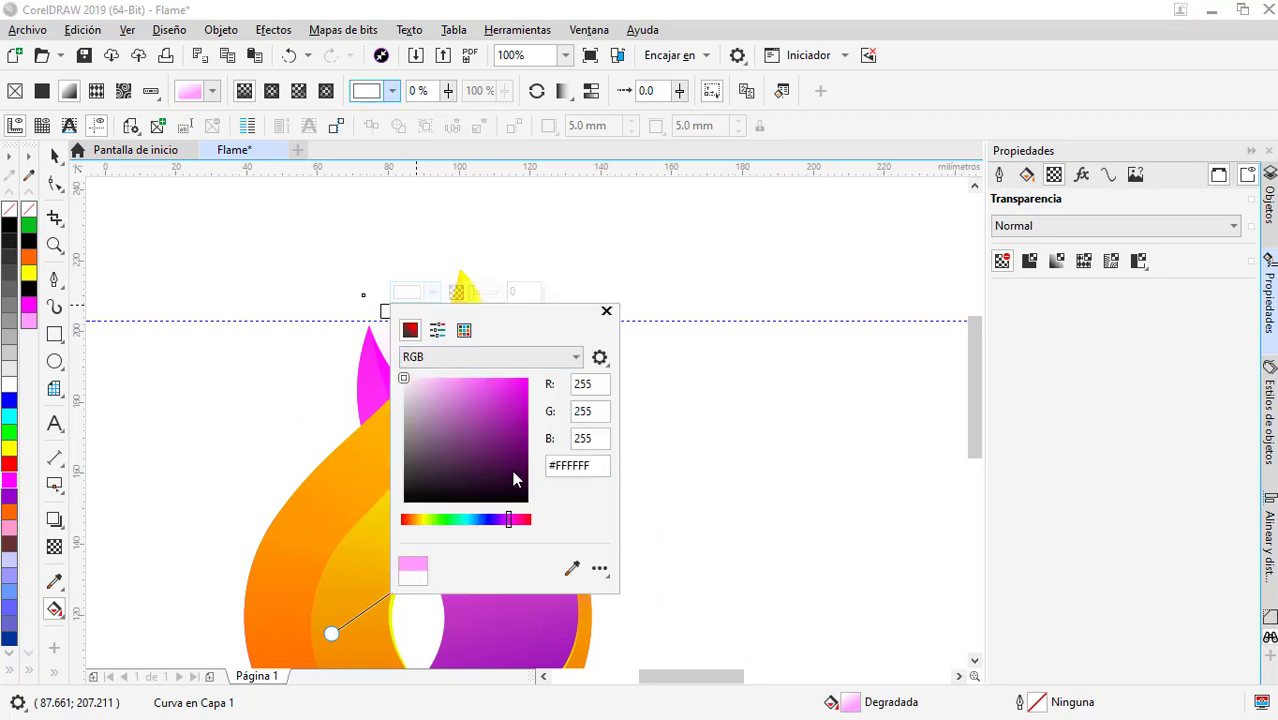
click(458, 381)
- PowerClip the pink highlight inside the magenta flame
click(57, 157)
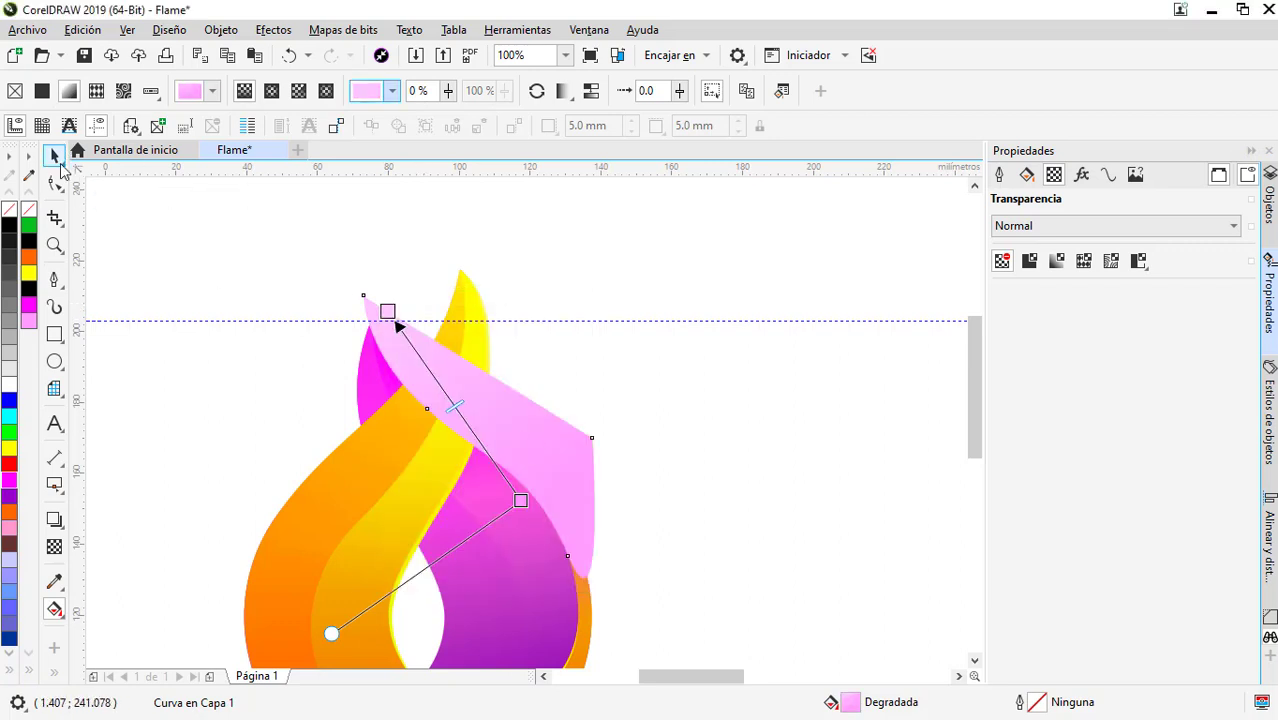
right_click(512, 400)
click(570, 88)
click(357, 397)
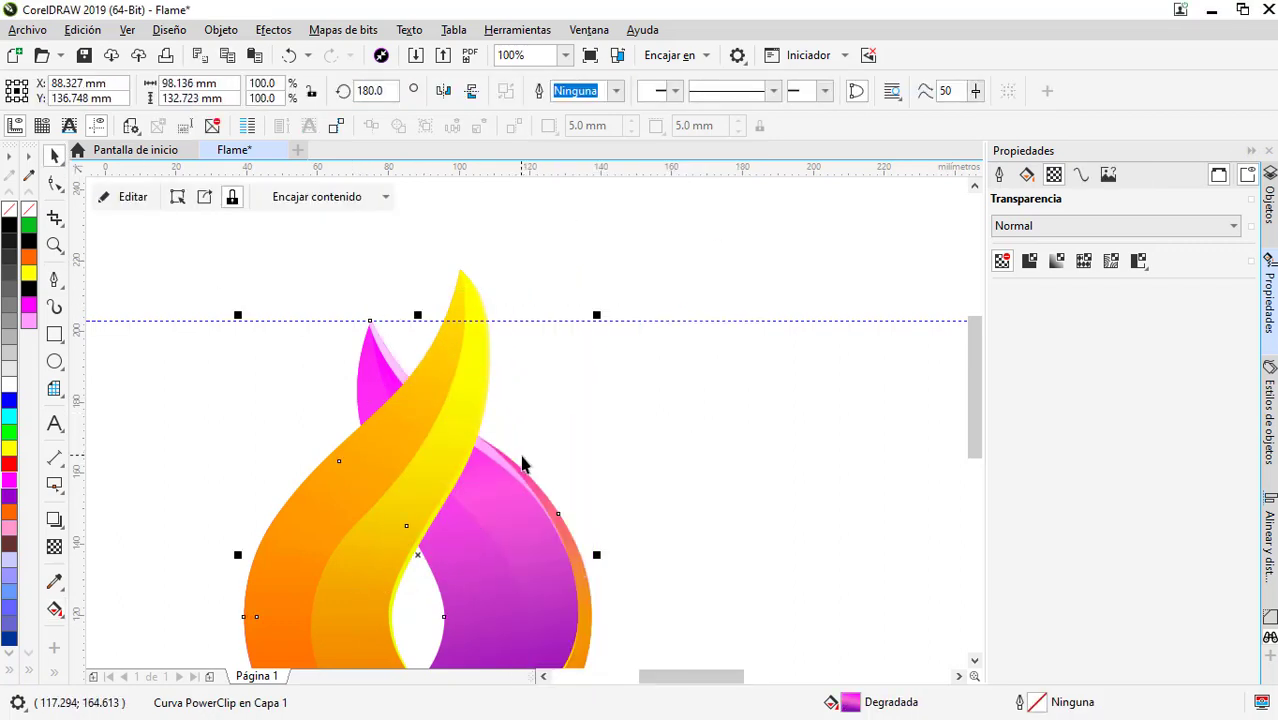
- Bend the pink highlight's edge so it follows the flame's curve
scroll(499, 456, down, 2)
scroll(532, 470, up, 3)
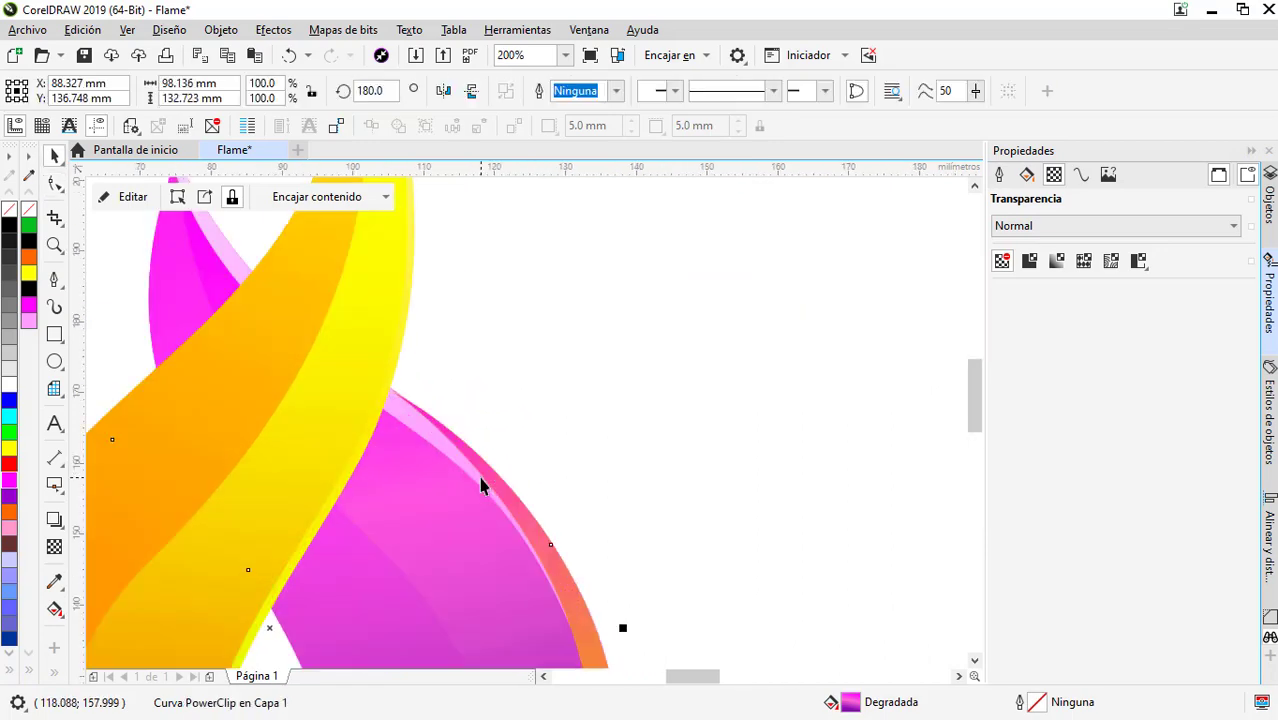
scroll(470, 475, down, 2)
ctrl+click(456, 465)
scroll(456, 462, up, 2)
key(F10)
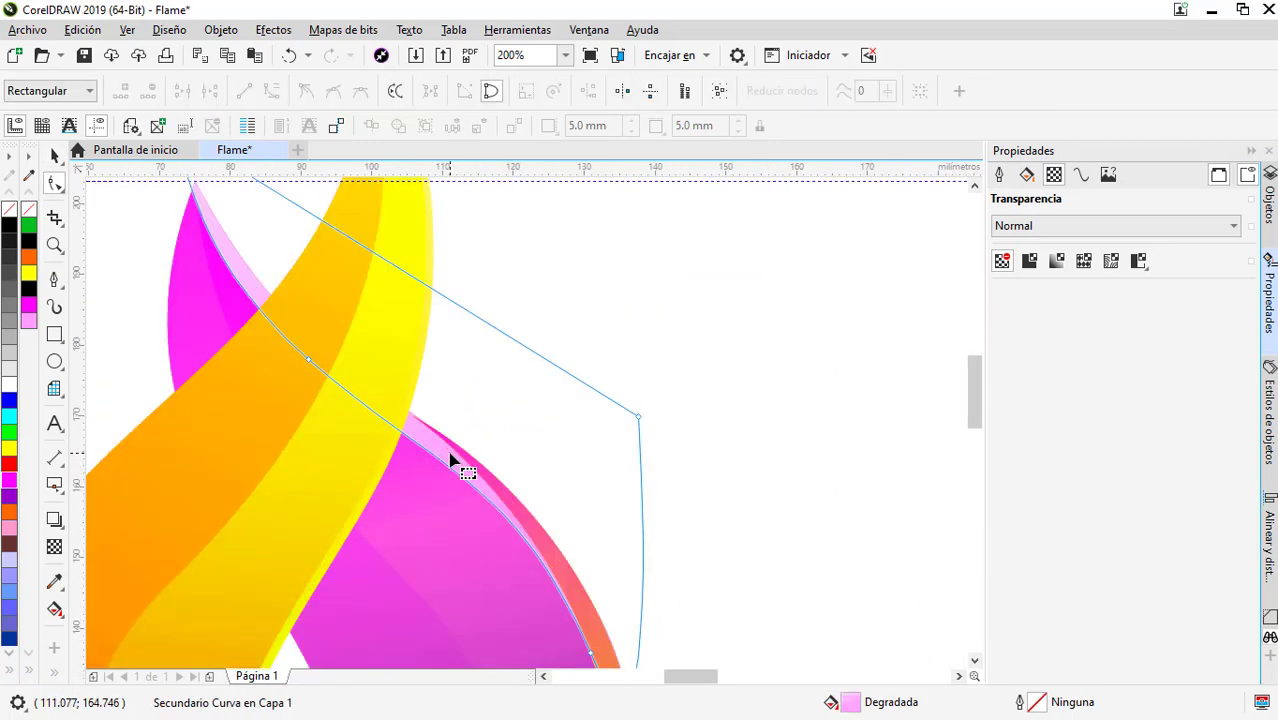
drag(296, 366, 490, 440)
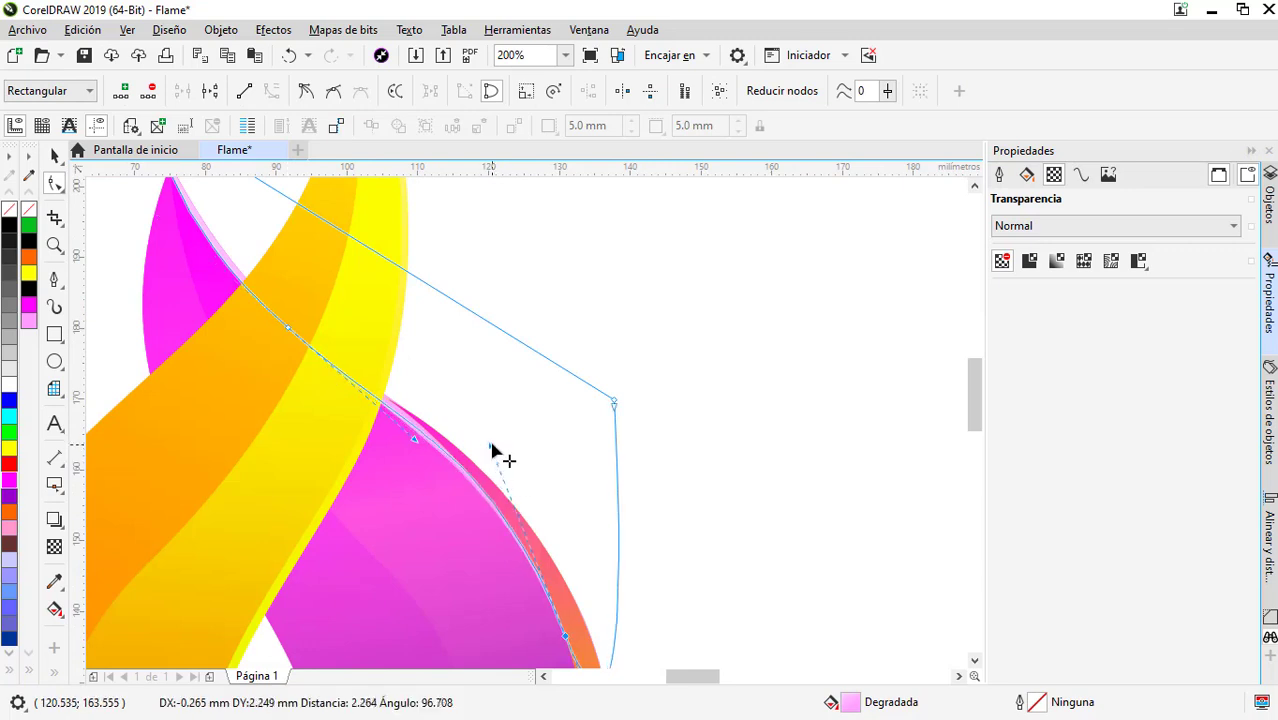
key(space)
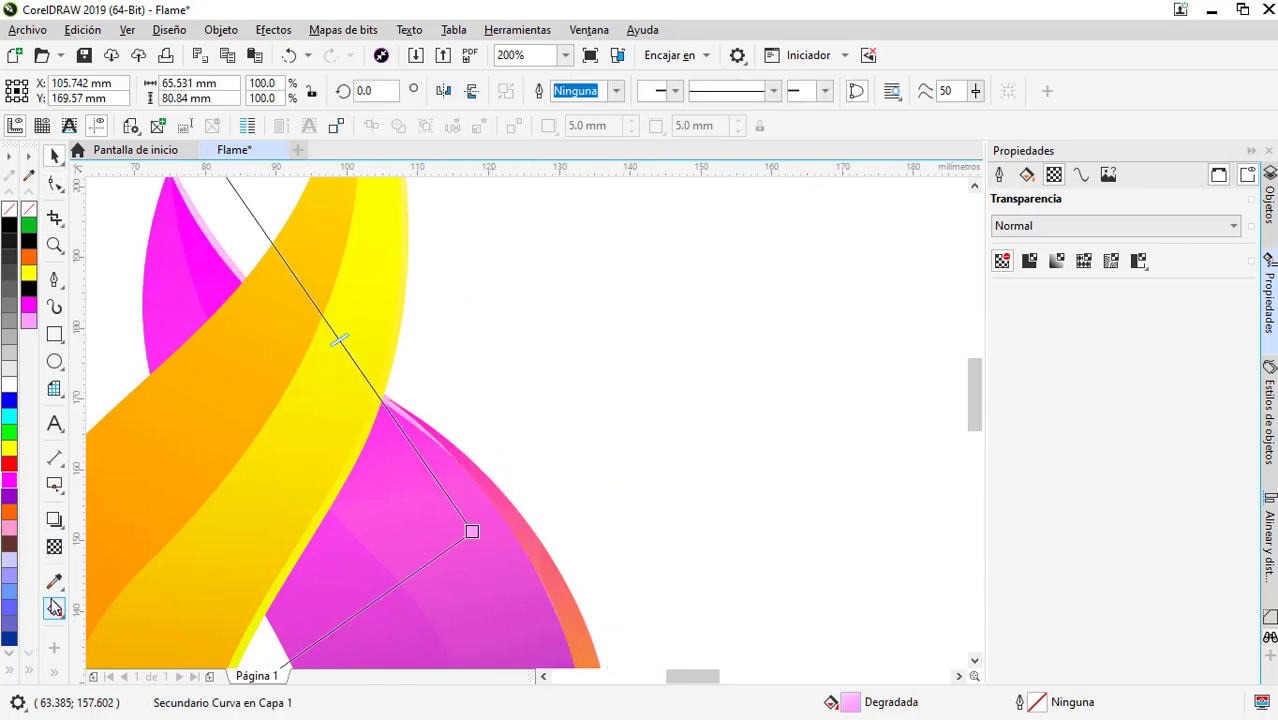
- Move the gradient end point up and add a pink colour stop higher along it
click(54, 608)
drag(472, 531, 481, 489)
double_click(383, 368)
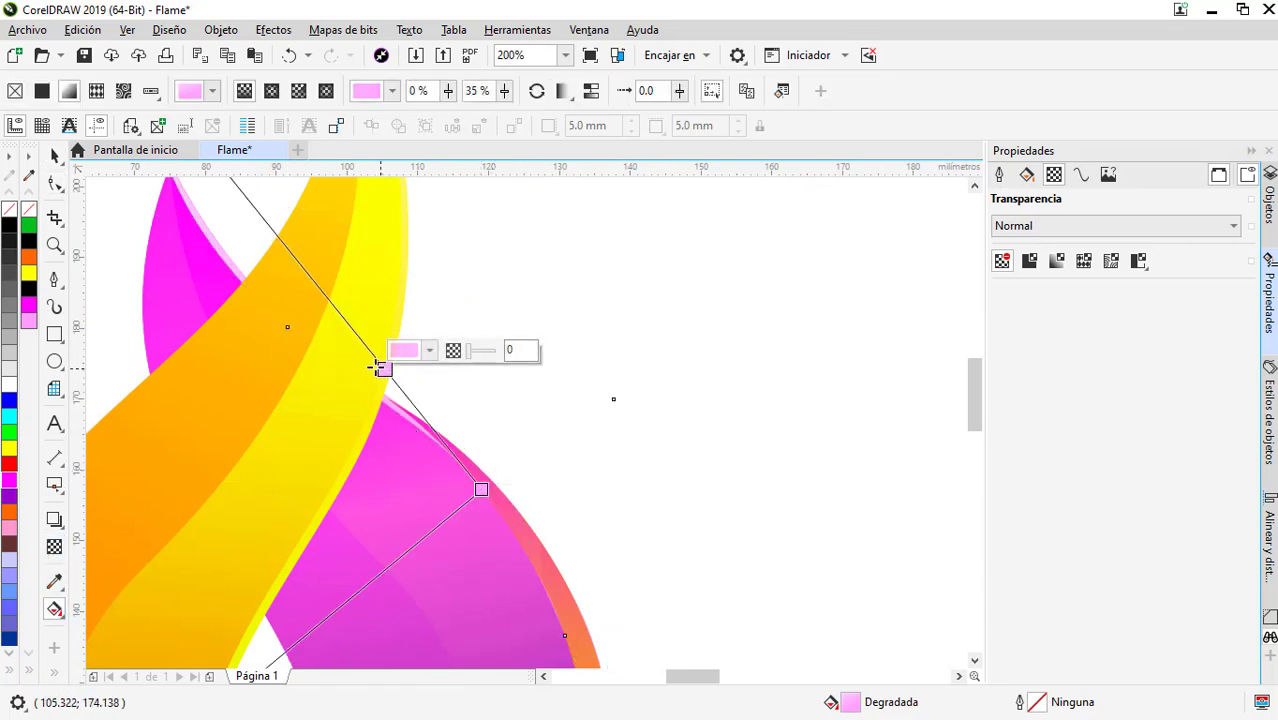
drag(381, 368, 334, 307)
click(480, 503)
key(space)
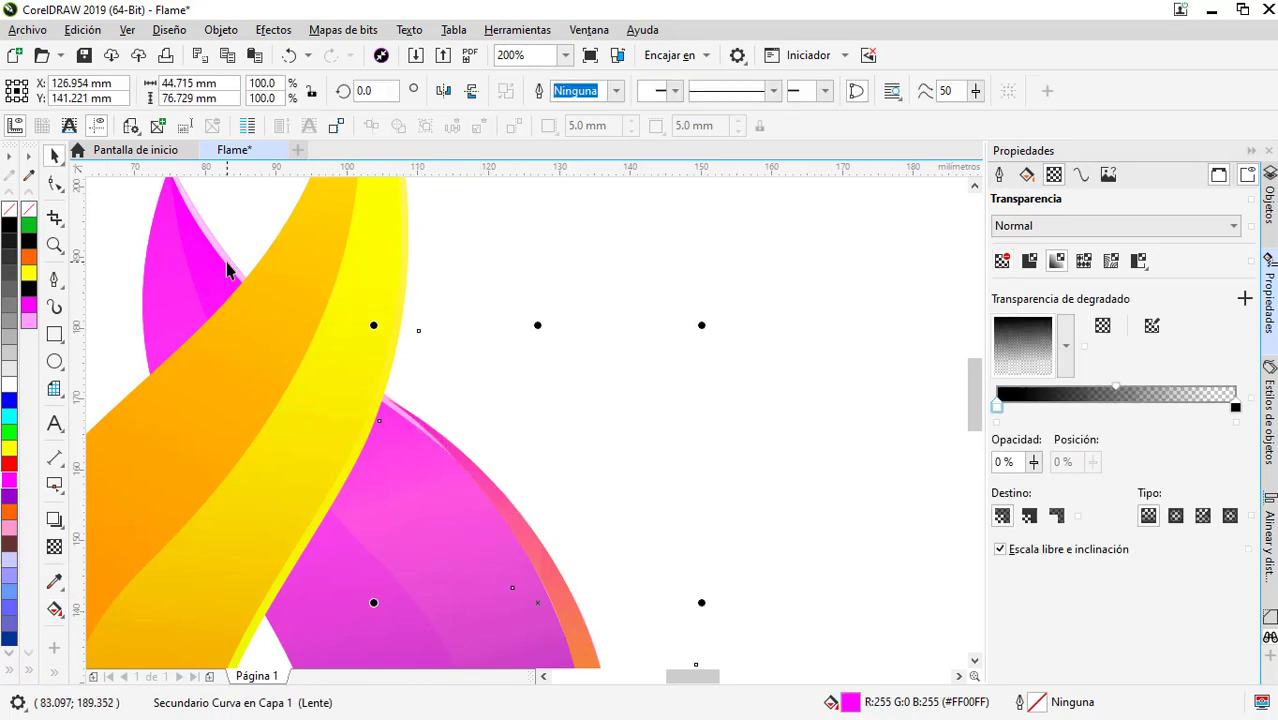
- Set a gradient stop to hot pink sampled with the eyedropper from the magenta flame
click(307, 370)
click(55, 609)
click(481, 487)
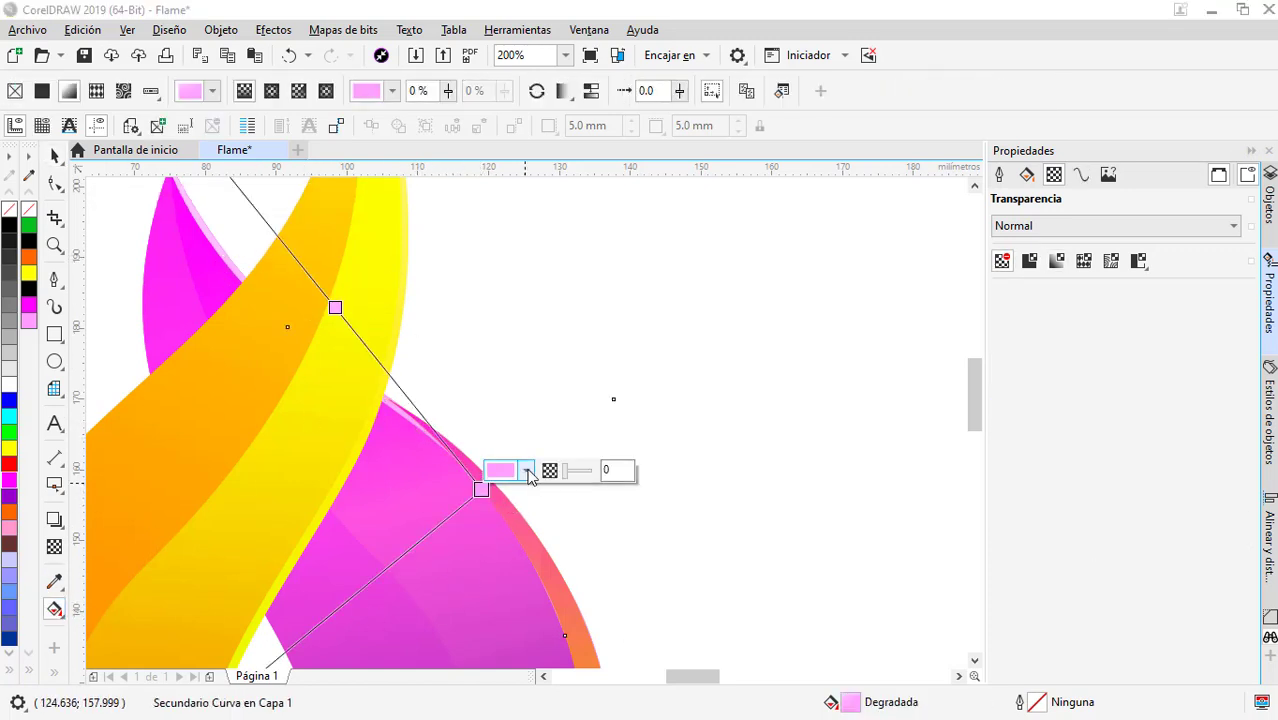
click(527, 470)
click(665, 433)
click(466, 458)
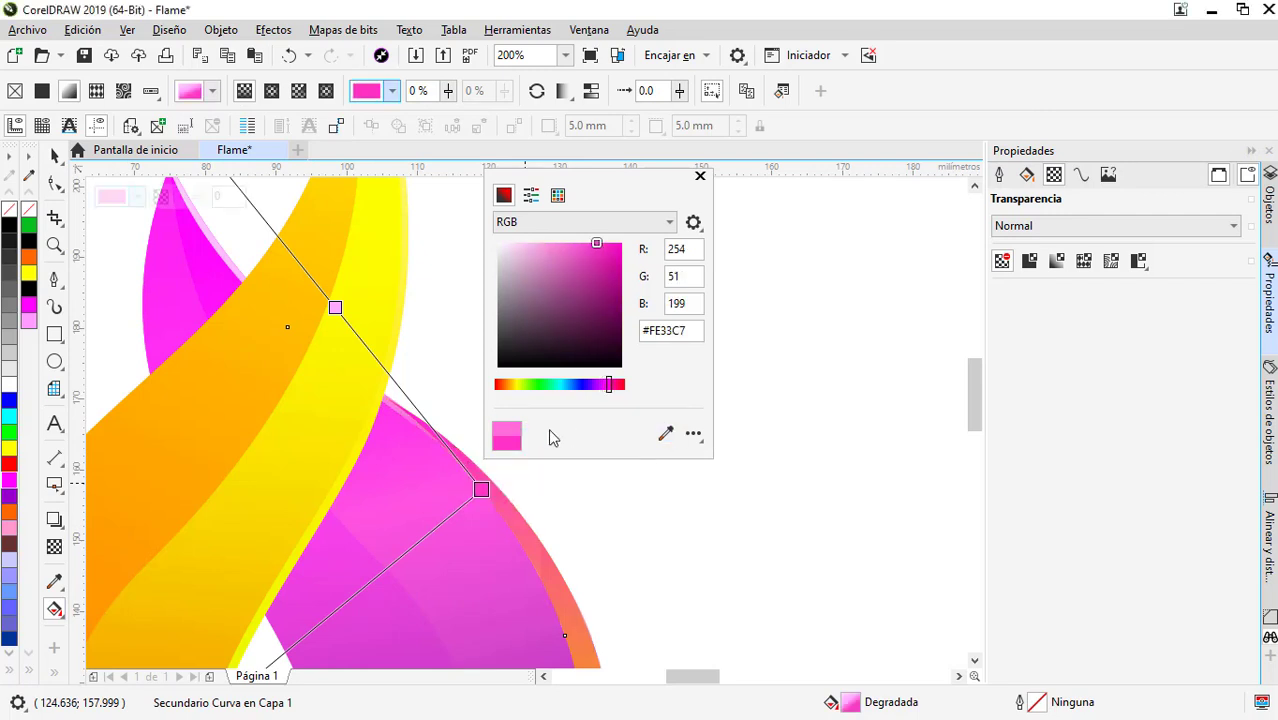
click(665, 433)
click(467, 466)
click(665, 433)
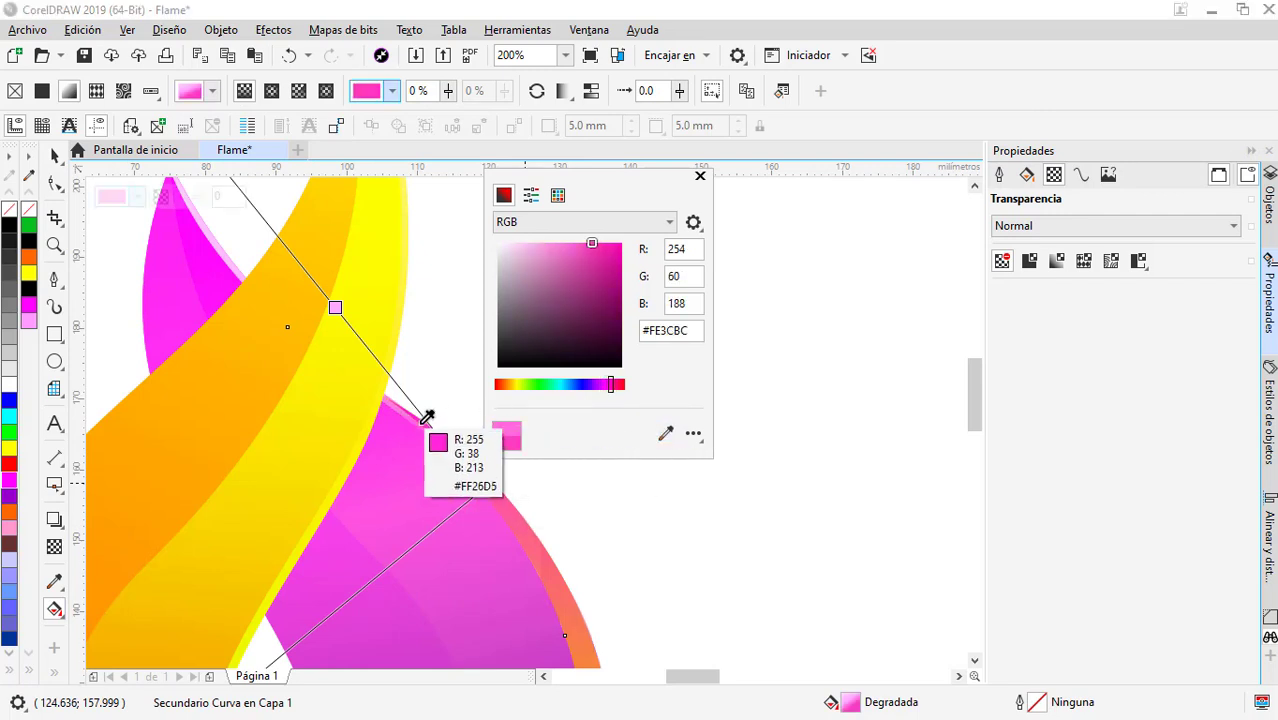
click(440, 462)
key(space)
- Add a page-sized black rectangle with no outline as the background
scroll(490, 500, down, 2)
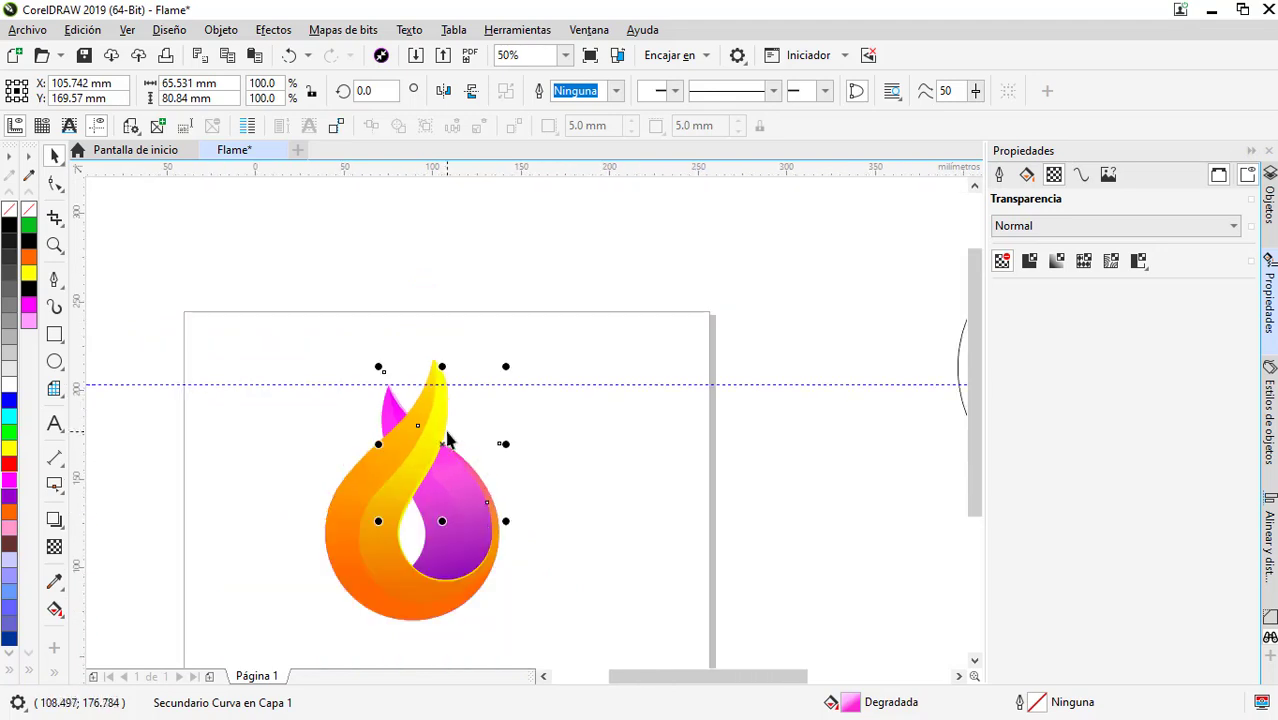
key(Escape)
scroll(533, 578, up, 1)
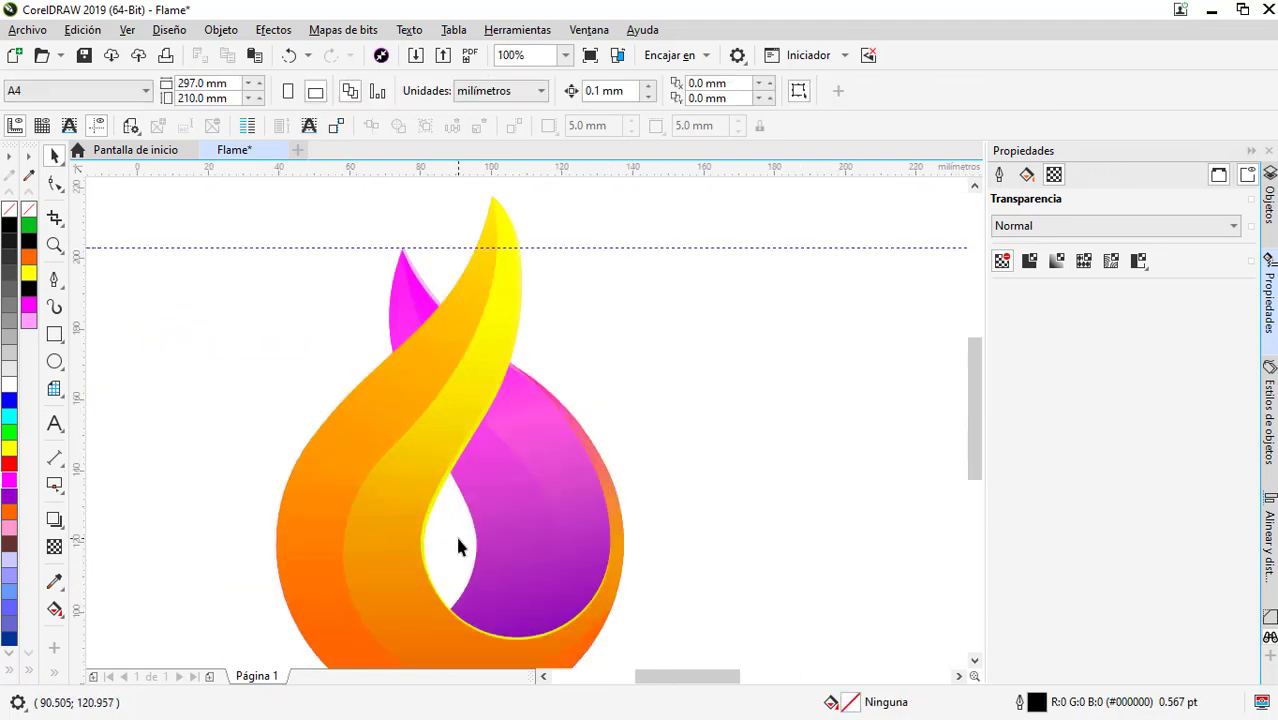
scroll(543, 562, down, 1)
double_click(54, 334)
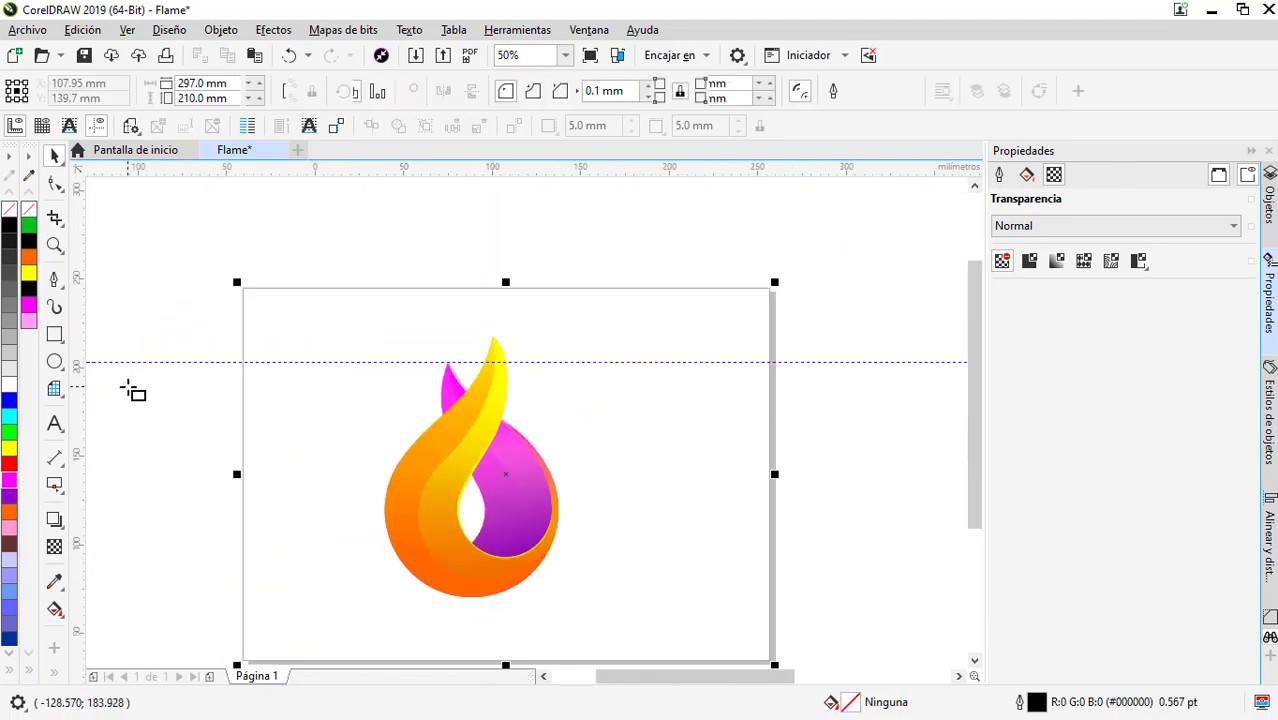
click(9, 227)
right_click(9, 210)
- Reshape the yellow flame's tip curve and delete an unneeded node
double_click(438, 406)
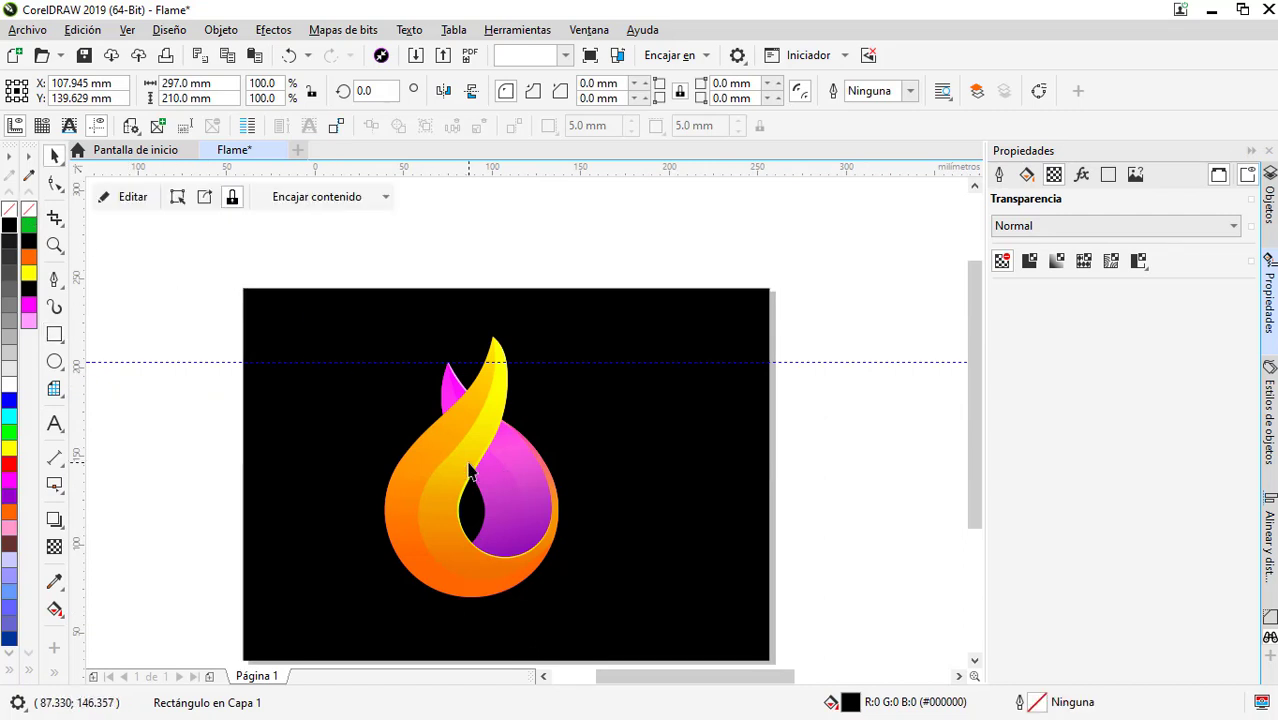
scroll(509, 355, up, 4)
click(545, 392)
mouse_move(540, 398)
mouse_down()
mouse_move(550, 428)
mouse_move(528, 387)
mouse_move(573, 402)
mouse_up()
key(Delete)
click(449, 298)
scroll(545, 393, up, 1)
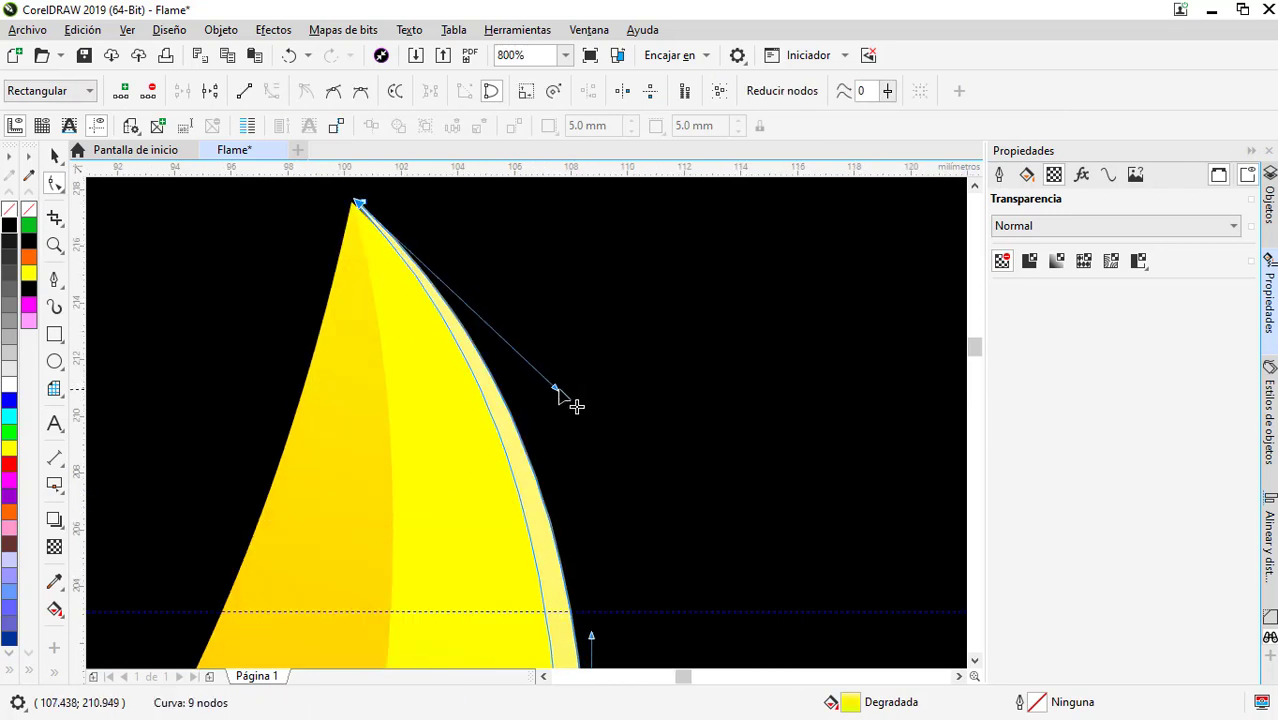
key(space)
- Marquee-select all four flame objects
scroll(503, 373, down, 3)
scroll(503, 373, down, 1)
scroll(593, 516, down, 2)
drag(627, 598, 313, 240)
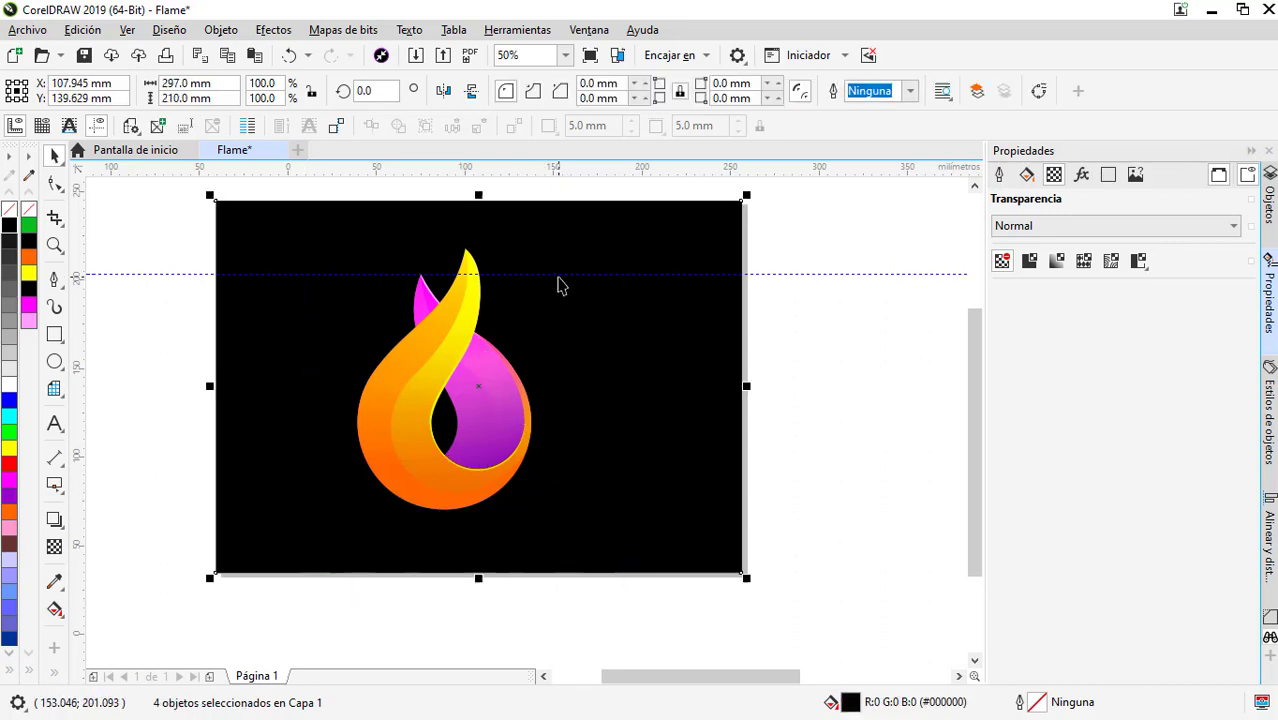
- Remove the horizontal guideline and group the four flame objects together
click(590, 274)
key(Delete)
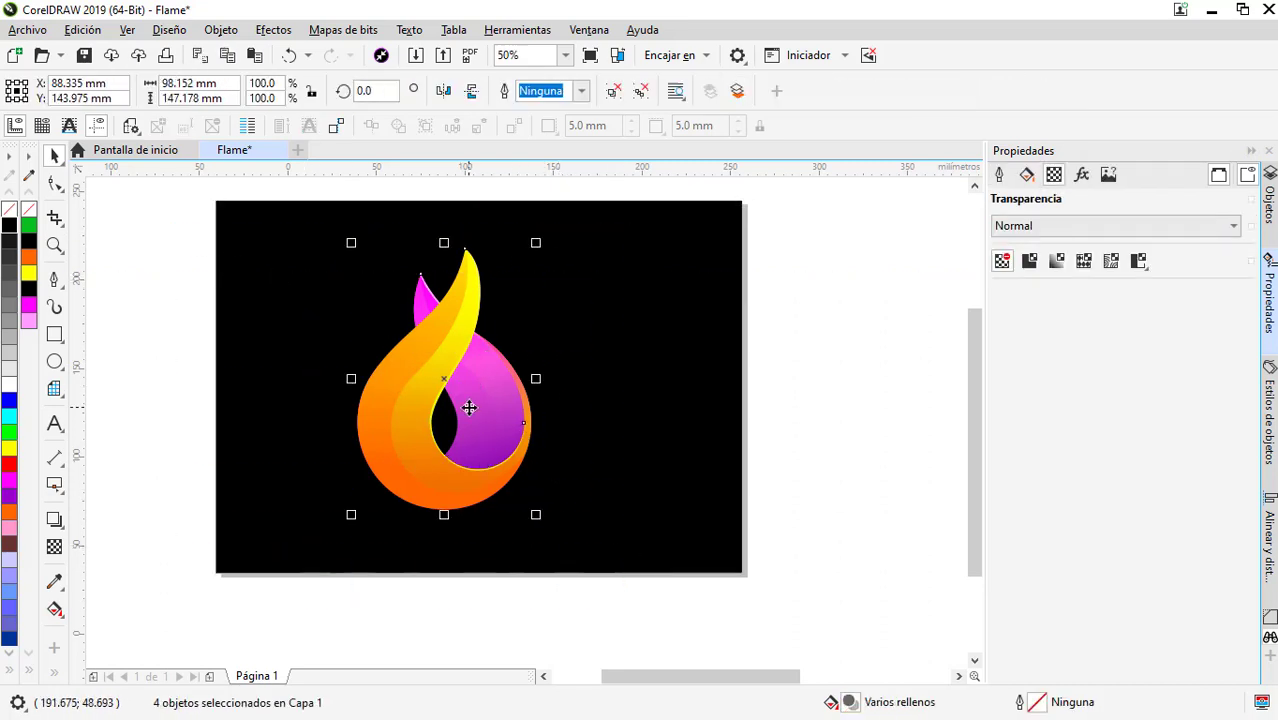
key(ctrl+g)
- Delete the leftover circles beside the page and zoom in on the finished flame
scroll(488, 411, down, 2)
key(Delete)
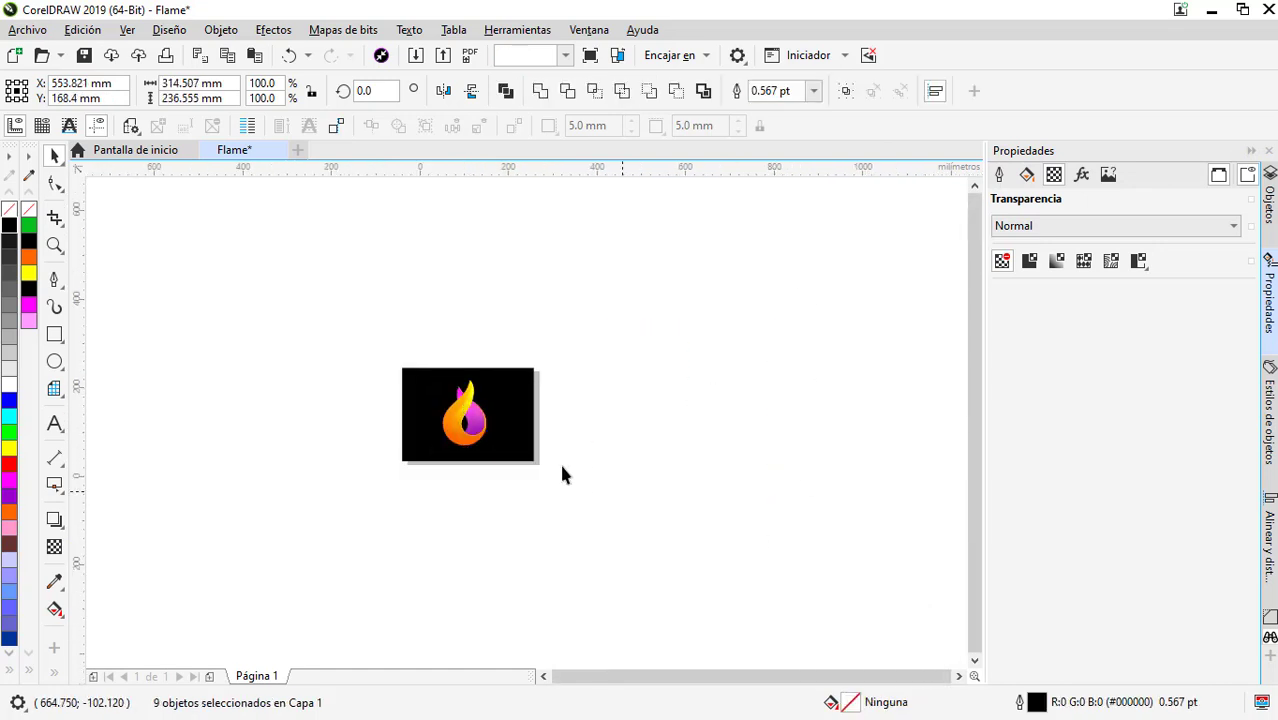
scroll(474, 408, up, 2)
scroll(625, 440, up, 1)
scroll(372, 263, down, 1)
drag(372, 263, 660, 567)
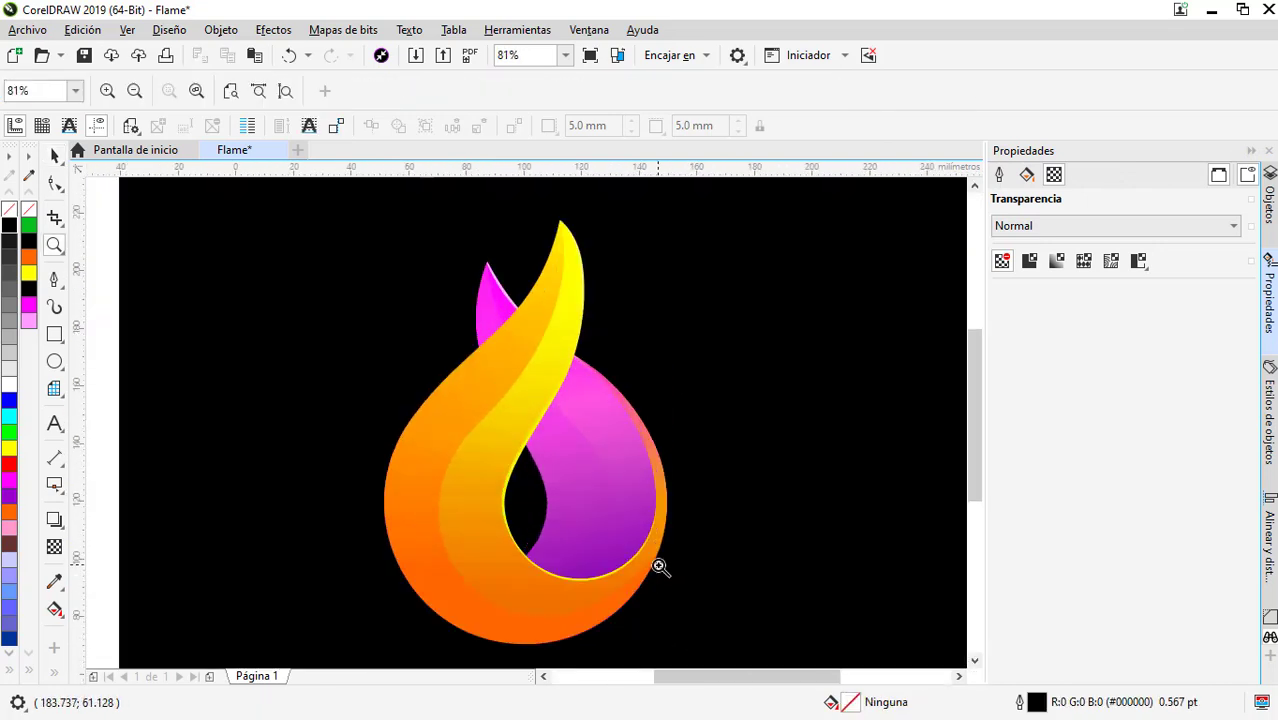
key(space)
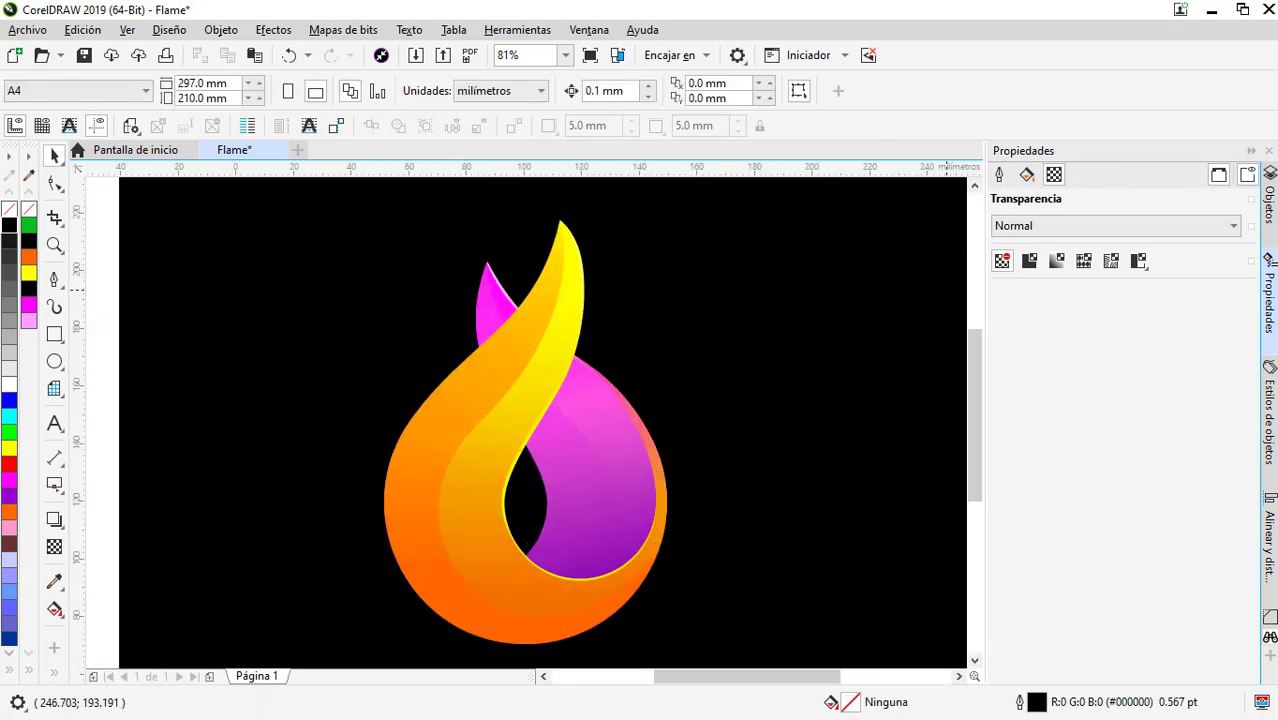